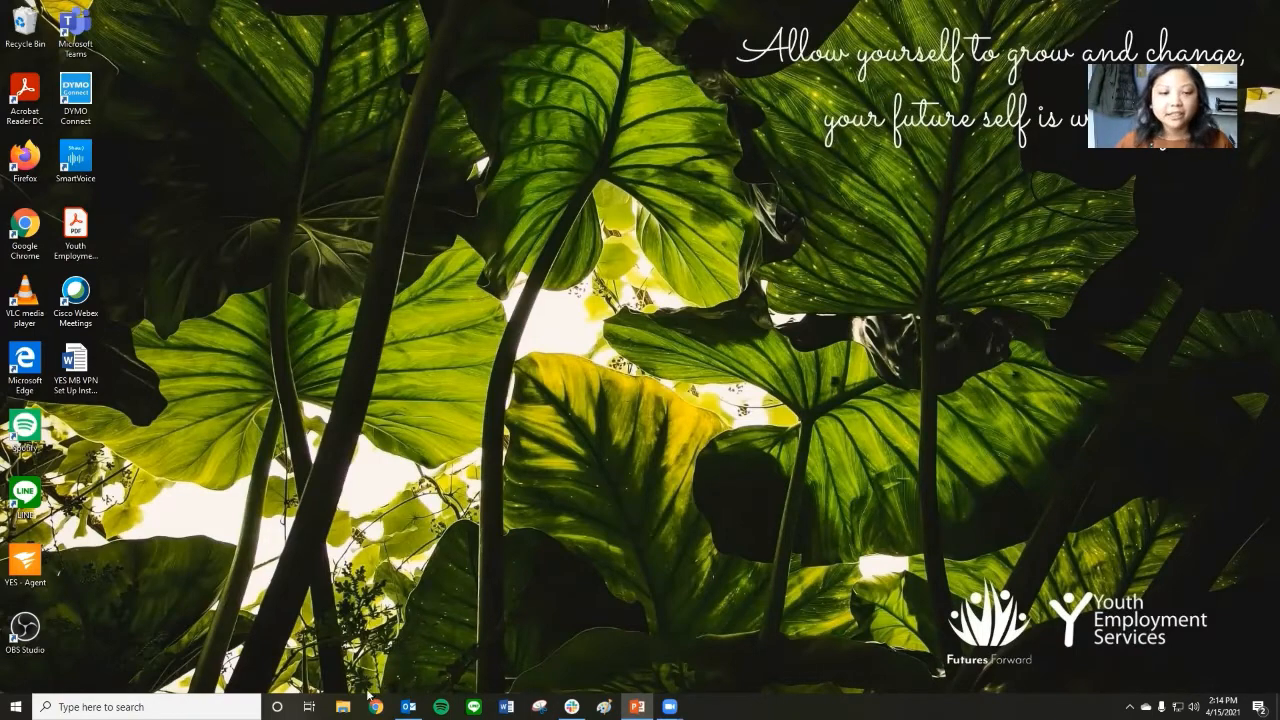
# Open the futuresforward.ca website in Chrome and enter the site past its welcome notice.
pyautogui.click(376, 707)
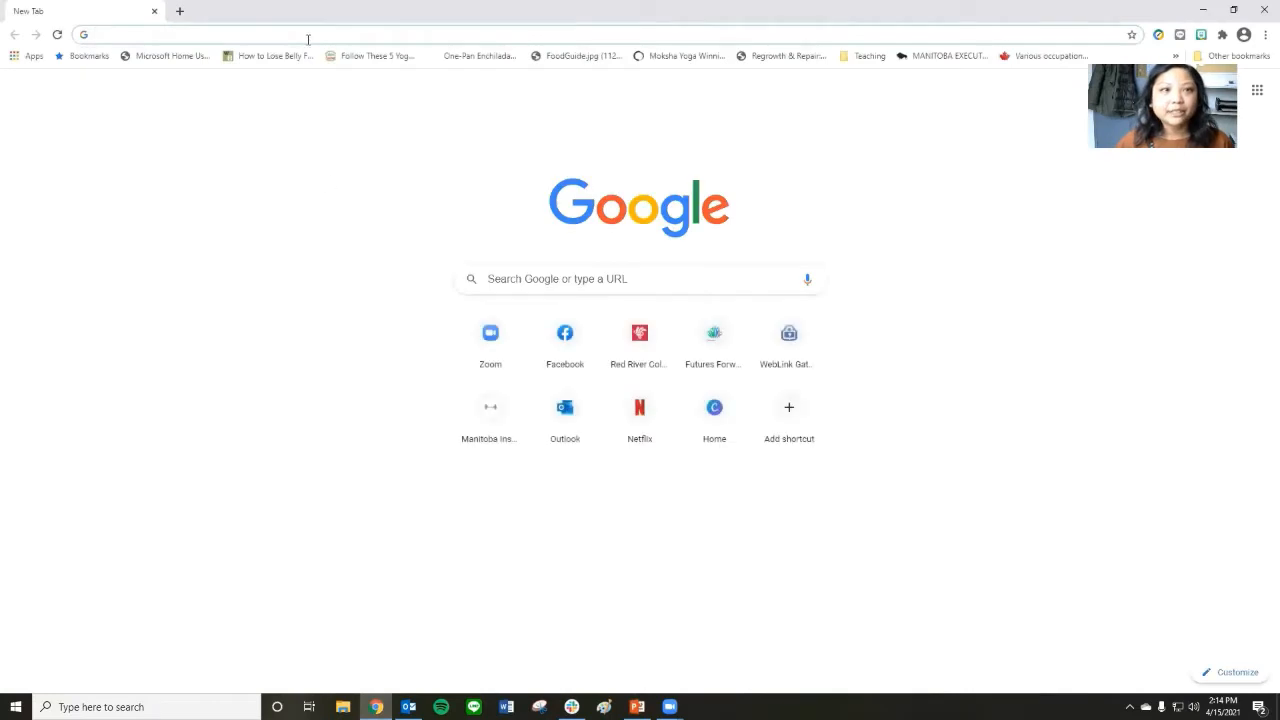
pyautogui.click(300, 33)
pyautogui.write('futuresforward.ca')
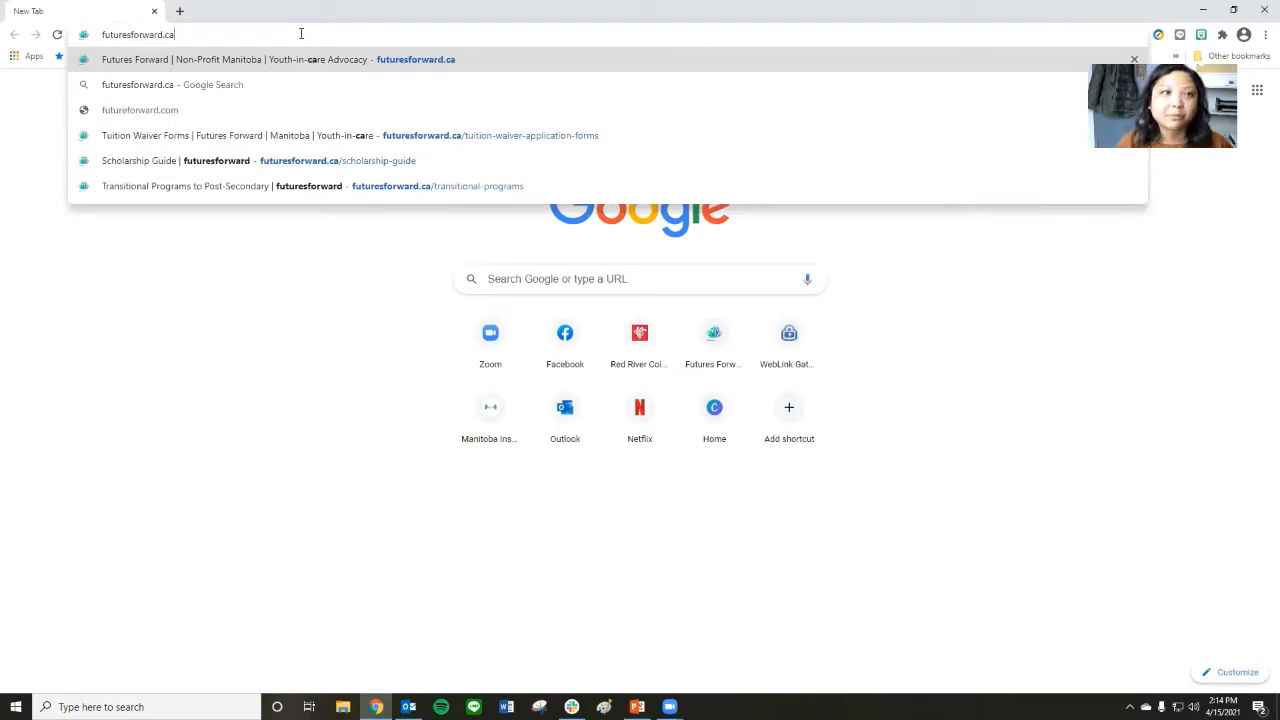
pyautogui.press('Return')
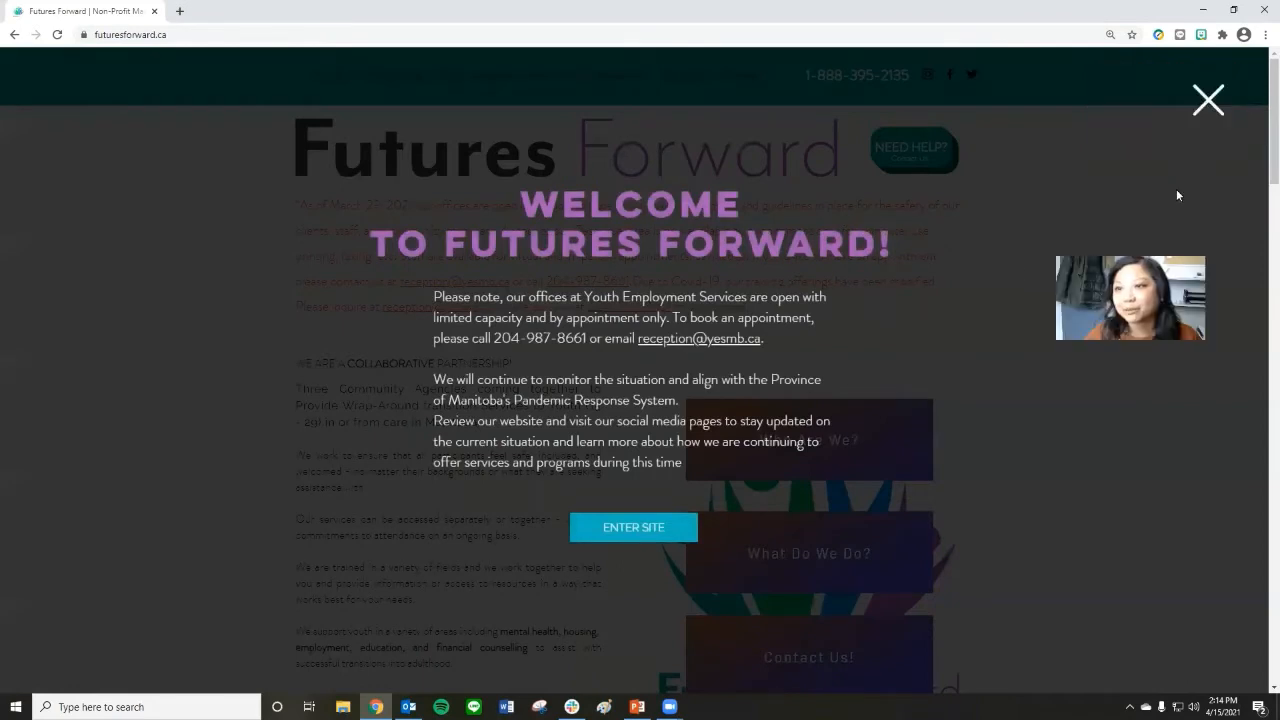
pyautogui.click(617, 527)
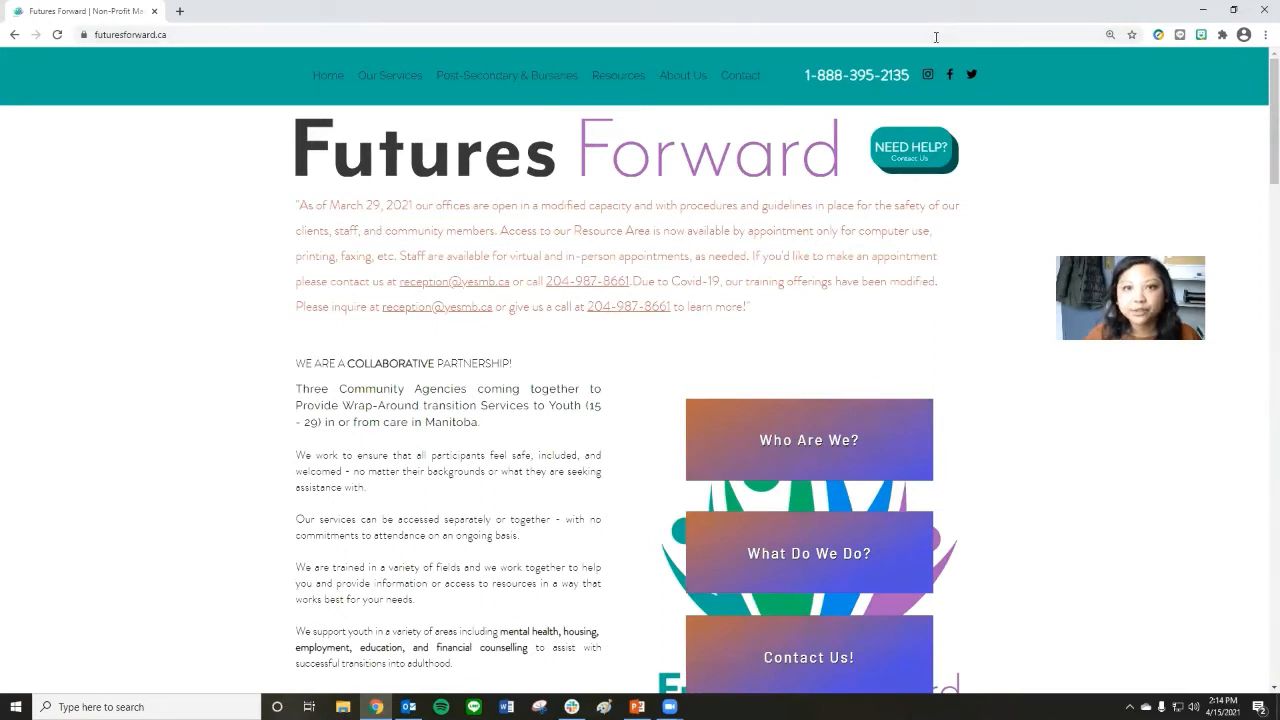
# Open the Advancing Futures Bursary page and review its eligibility criteria, deadline and contact details.
pyautogui.moveTo(489, 90)
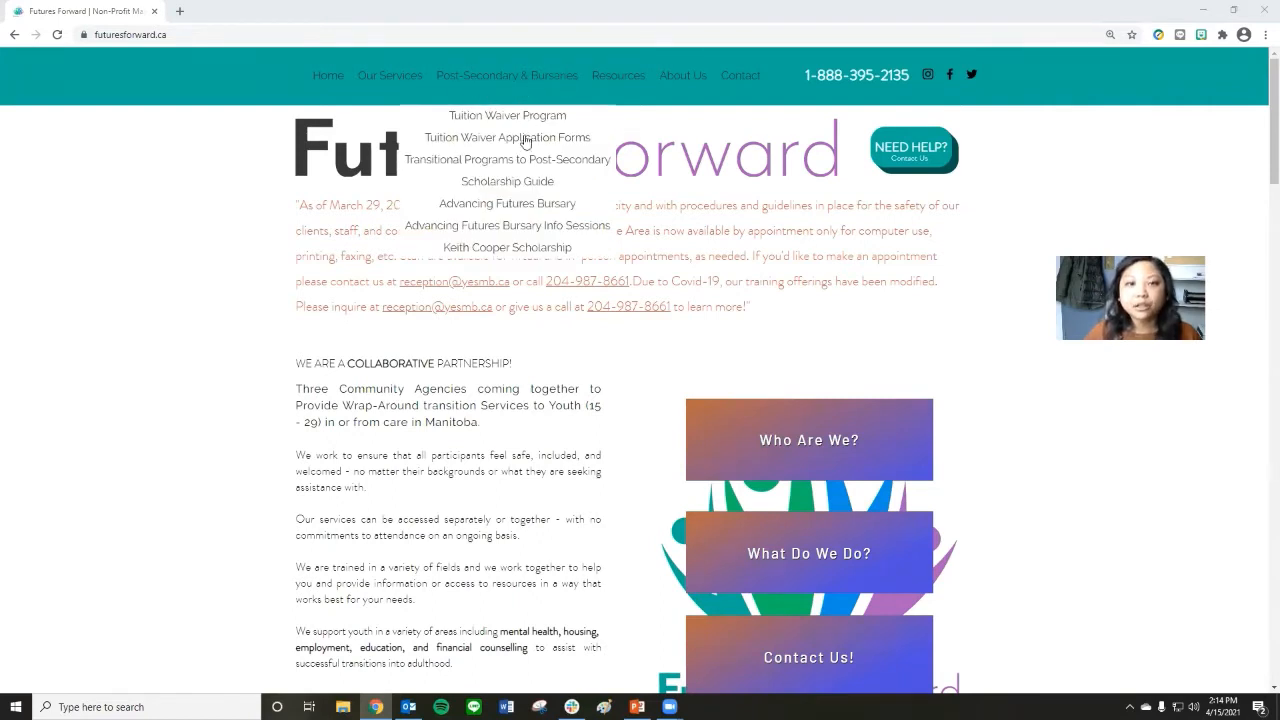
pyautogui.click(530, 210)
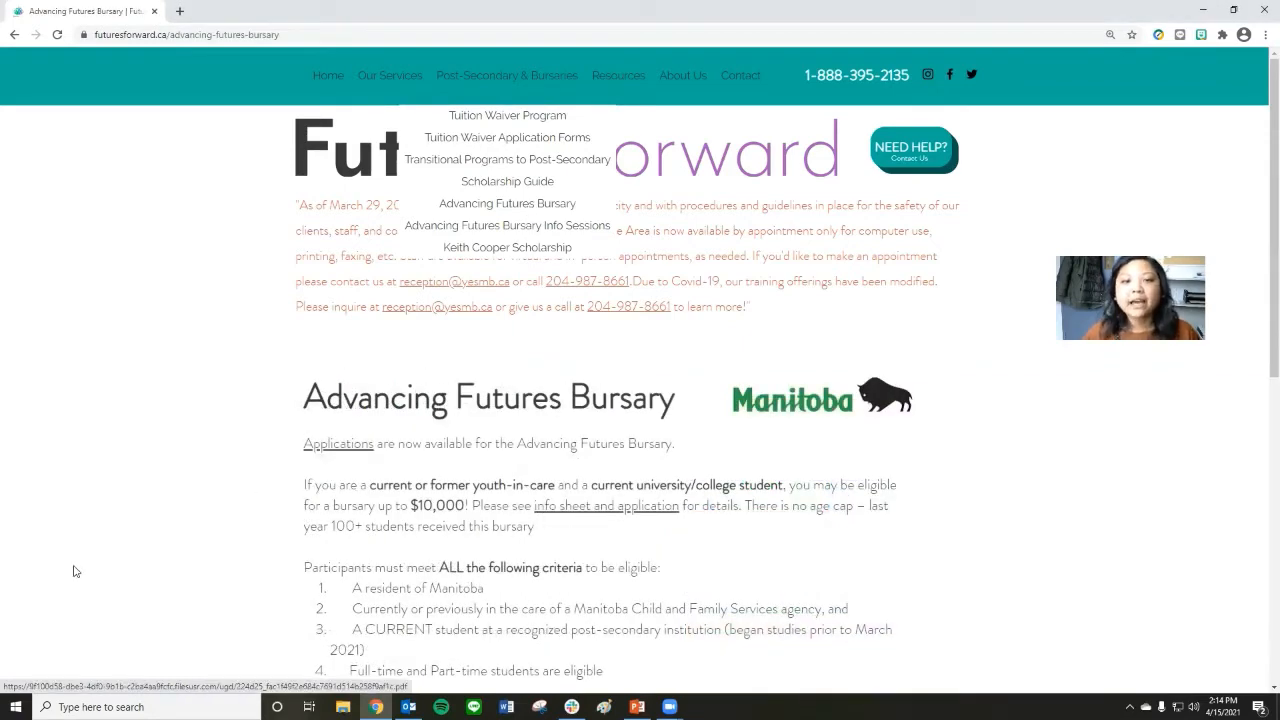
pyautogui.scroll(-6, 536, 523)
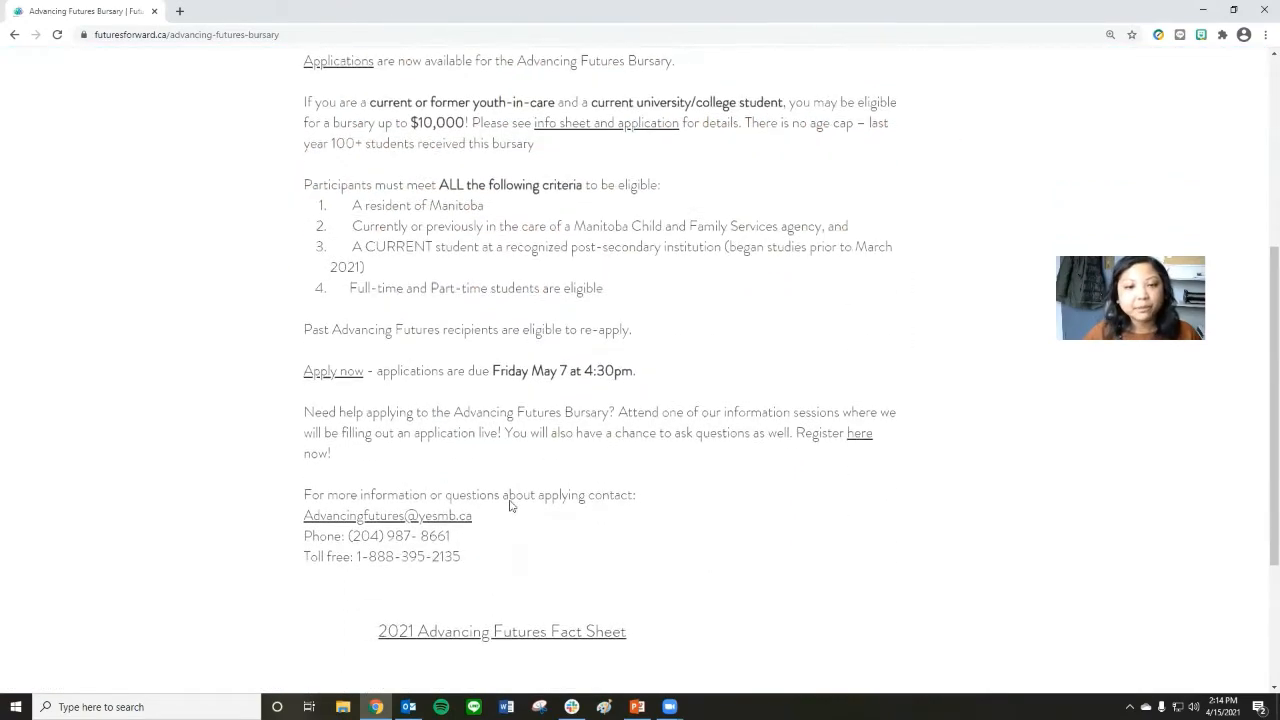
pyautogui.scroll(5, 560, 500)
pyautogui.scroll(-2, 594, 500)
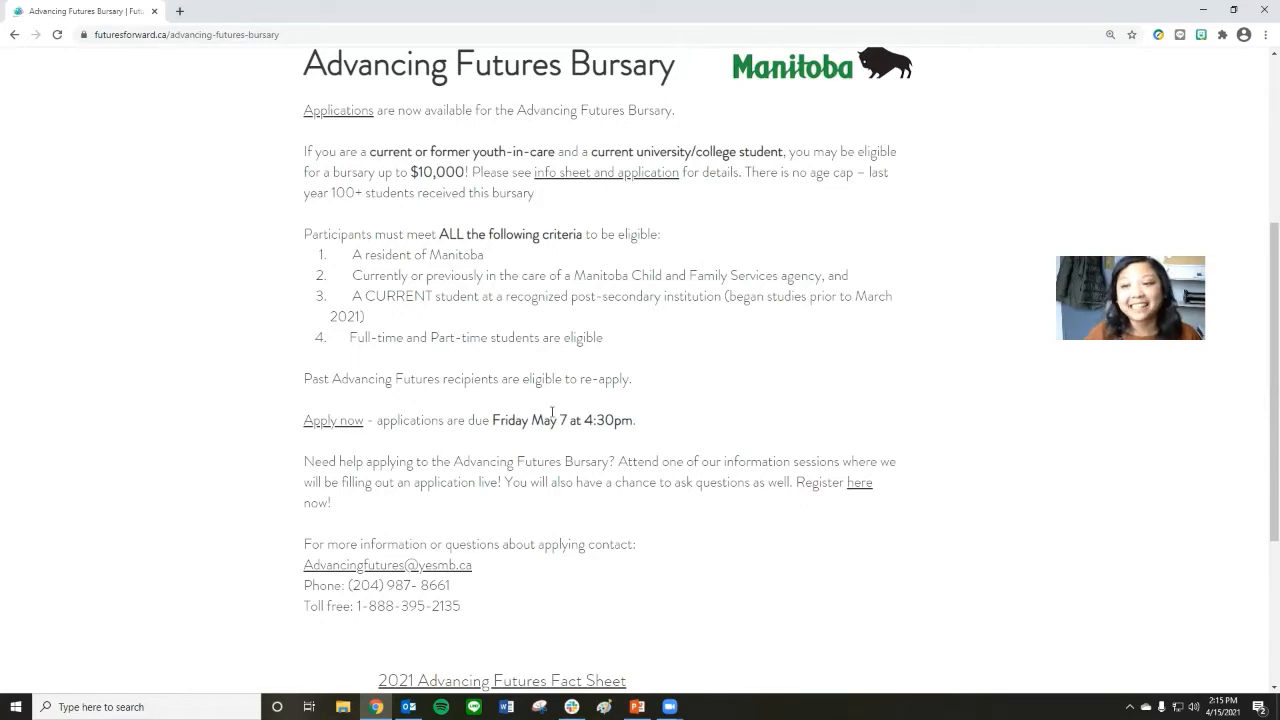
pyautogui.scroll(2, 553, 407)
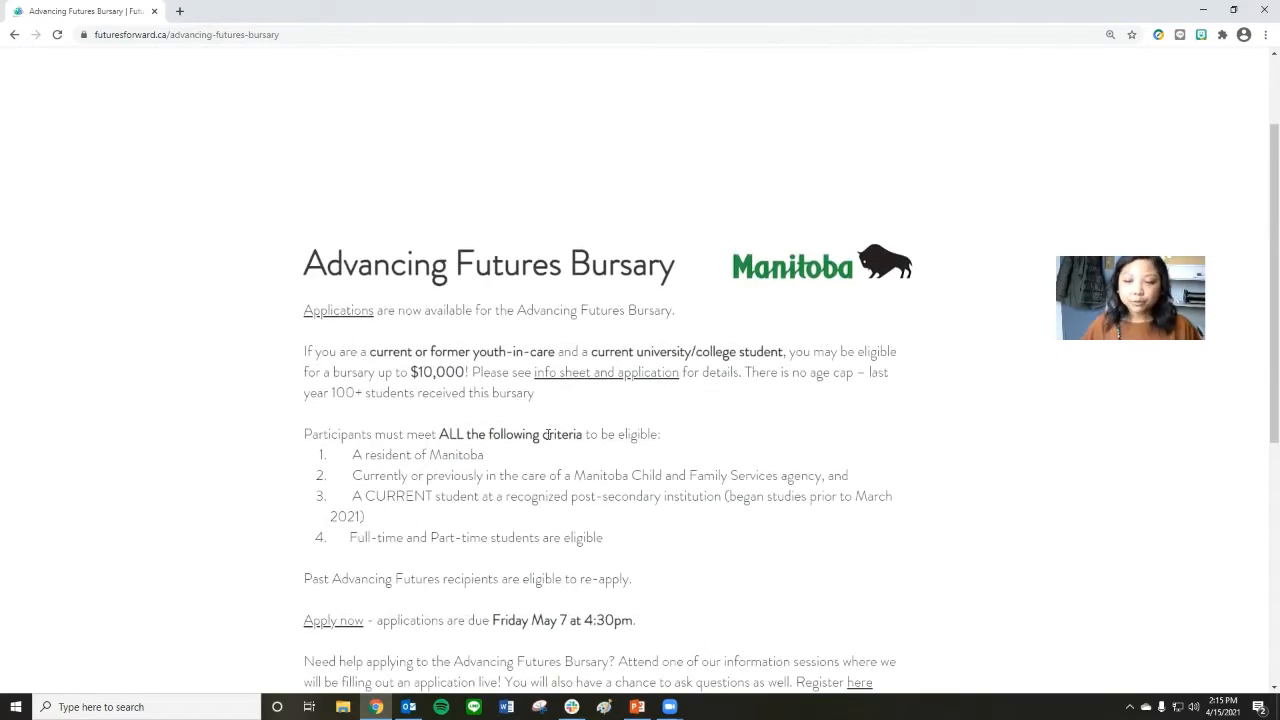
# Open the Advancing Futures Bursary application PDF and skim through its sections and first-page instructions.
pyautogui.click(358, 318)
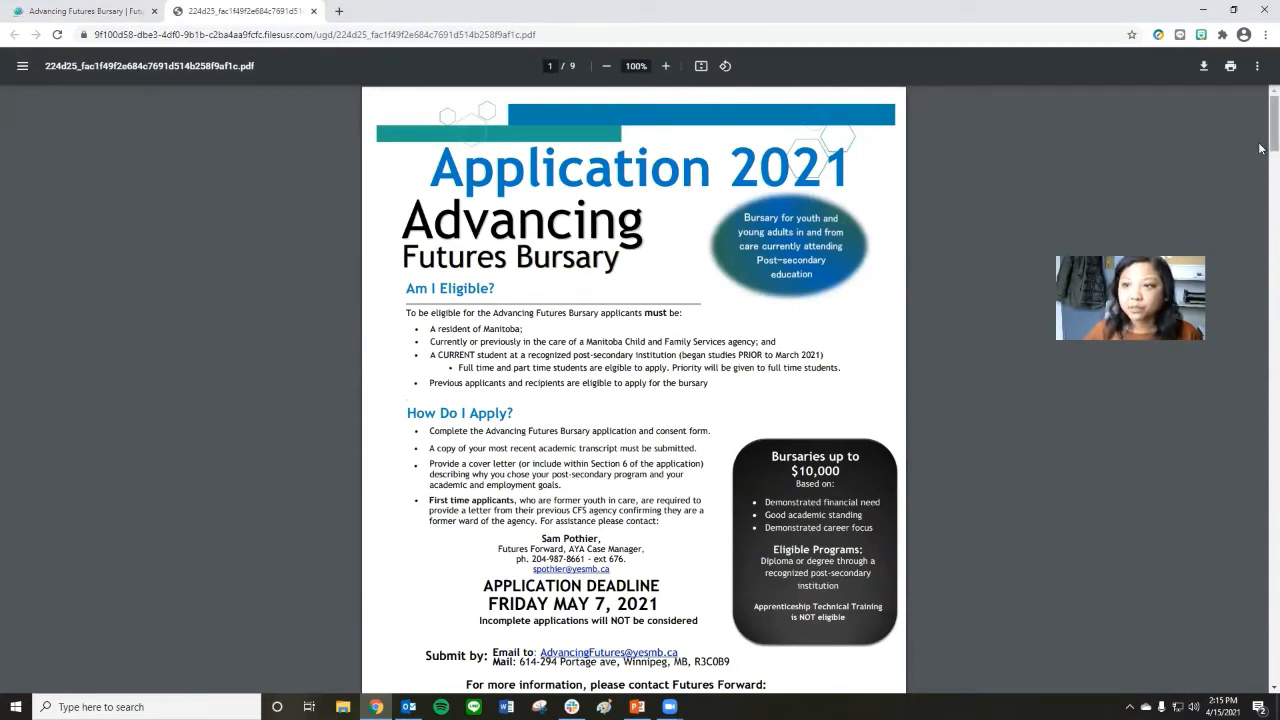
pyautogui.scroll(-12, 1259, 200)
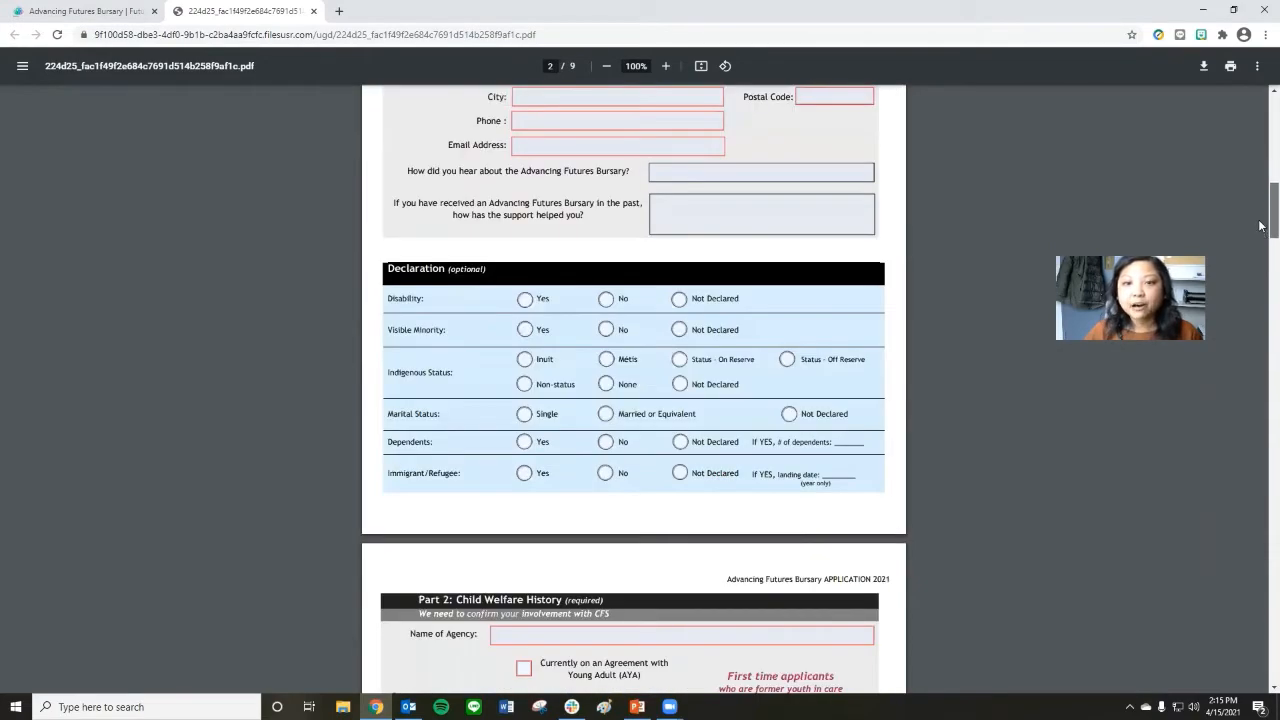
pyautogui.scroll(-15, 1259, 300)
pyautogui.scroll(-12, 1259, 385)
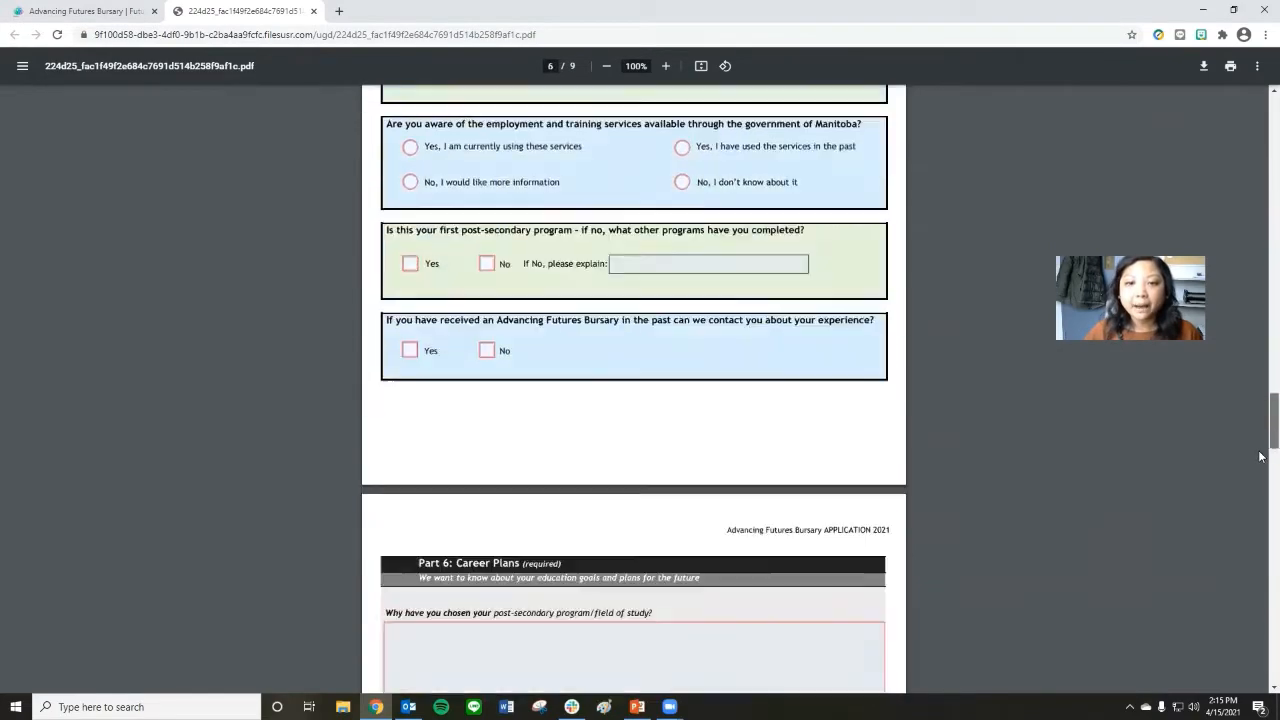
pyautogui.scroll(6, 1259, 371)
pyautogui.scroll(6, 1259, 371)
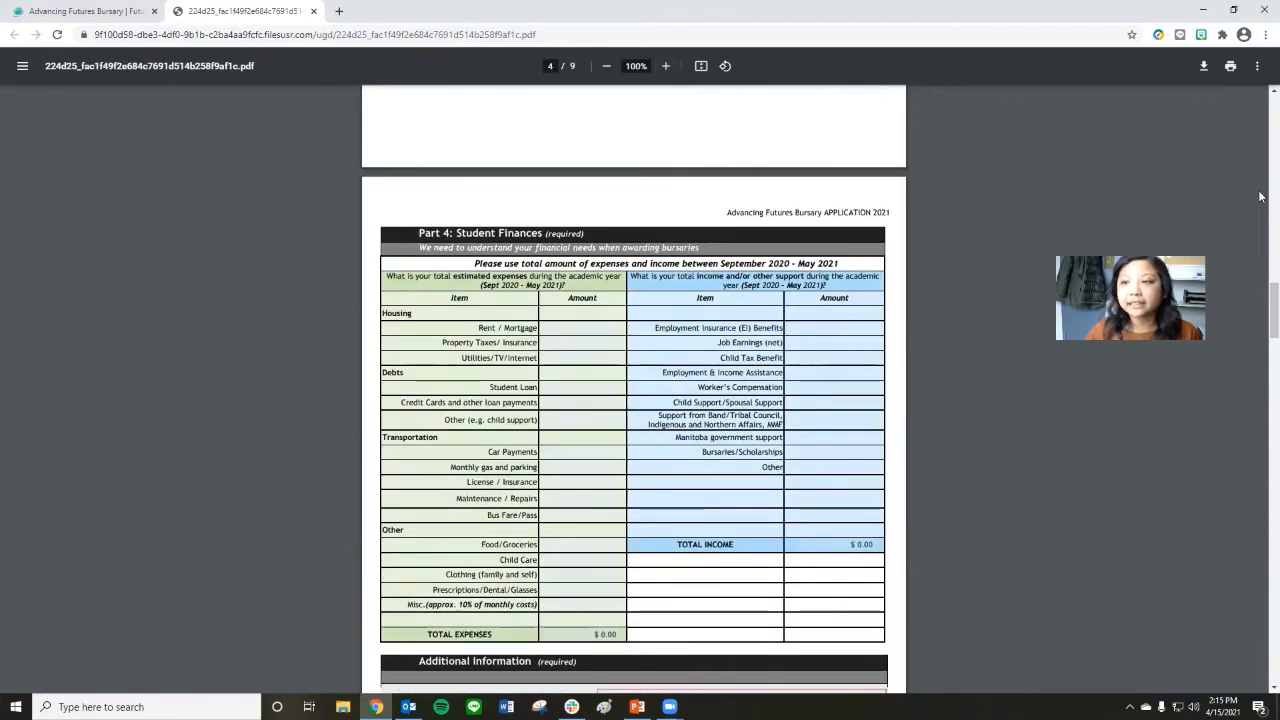
pyautogui.scroll(8, 1260, 206)
pyautogui.scroll(5, 1260, 206)
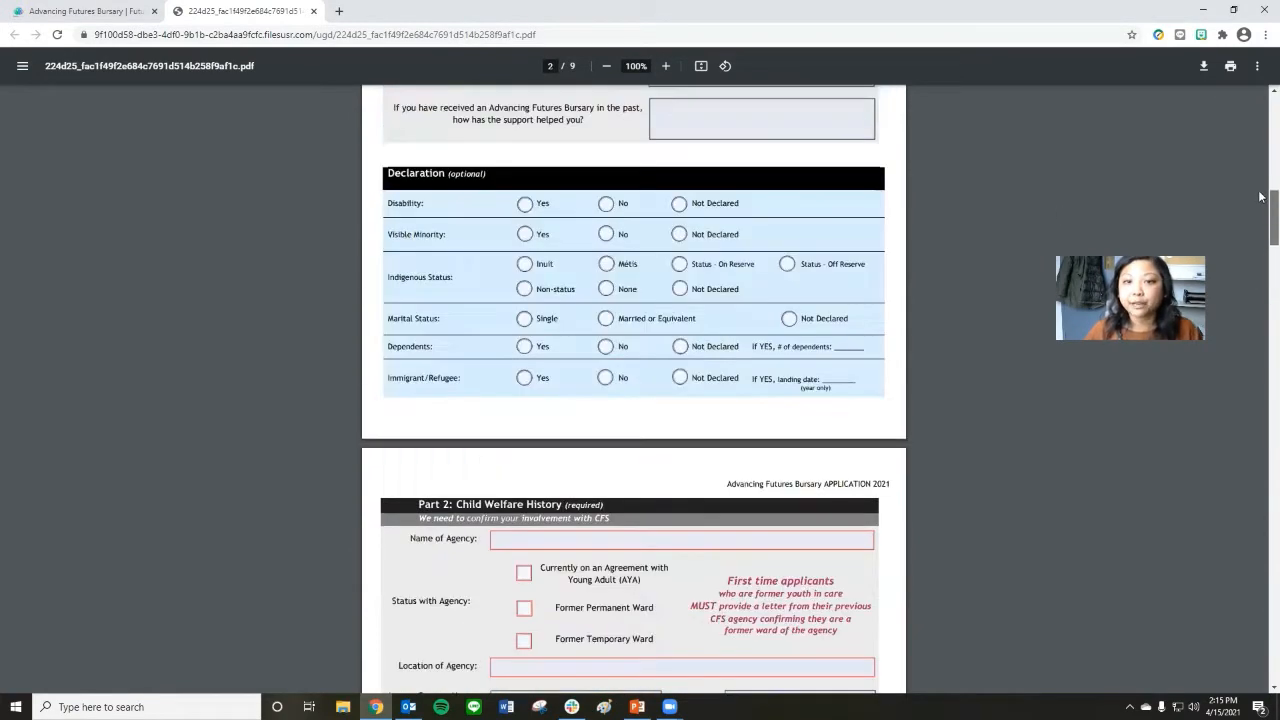
pyautogui.moveTo(1259, 176); pyautogui.dragTo(1260, 122)
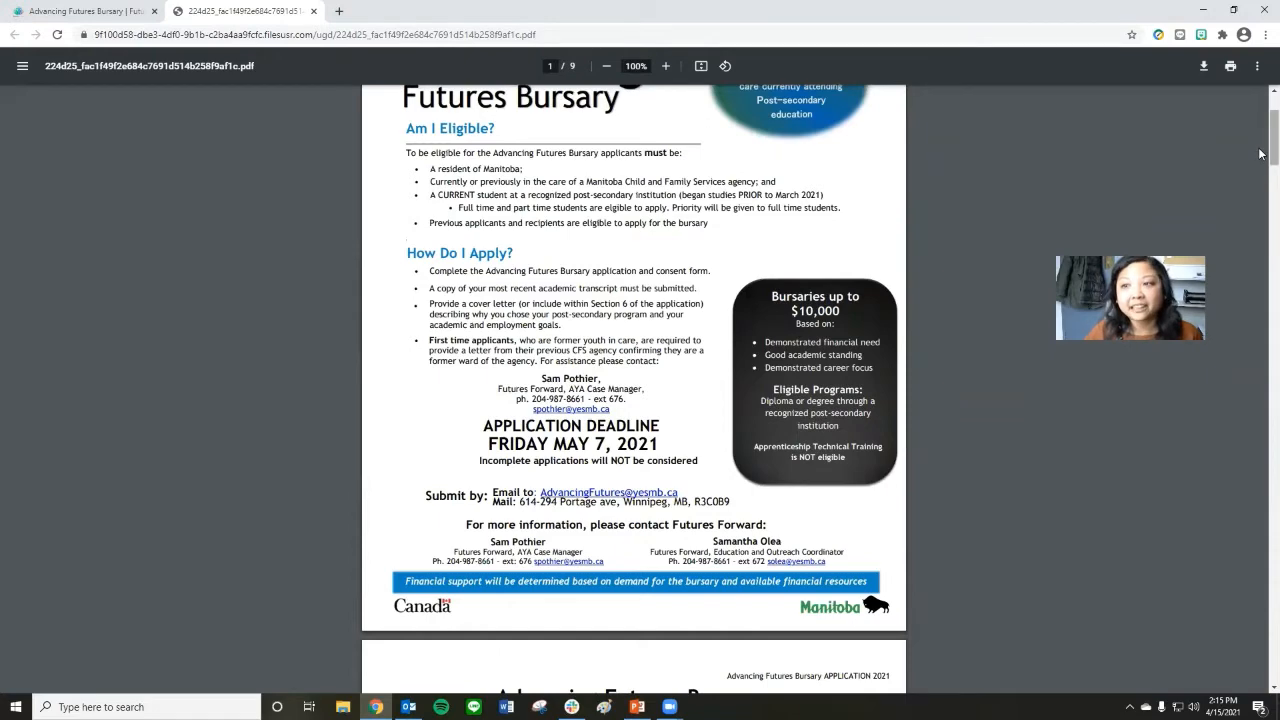
pyautogui.moveTo(1260, 153)
pyautogui.mouseDown()
pyautogui.moveTo(1260, 216)
pyautogui.moveTo(1260, 157)
pyautogui.mouseUp()
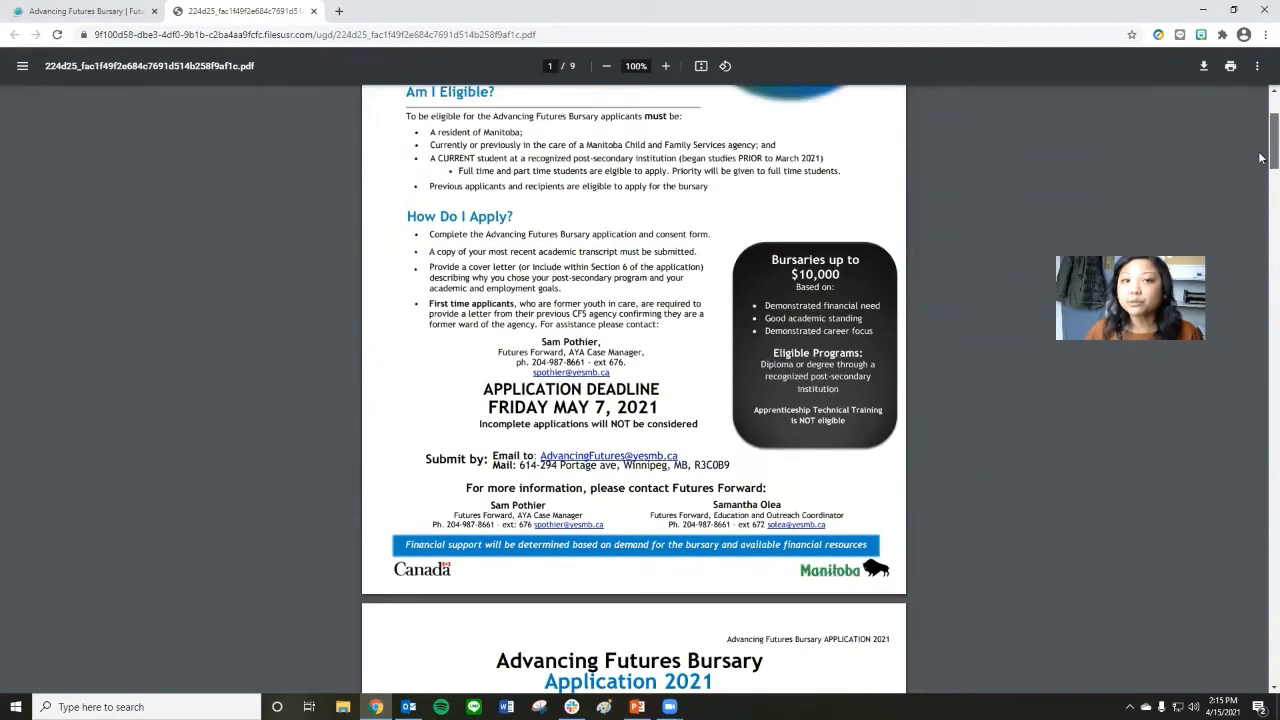
# Download the application PDF to the Documents folder, naming it with the applicant's full name followed by "AFB".
pyautogui.click(1207, 66)
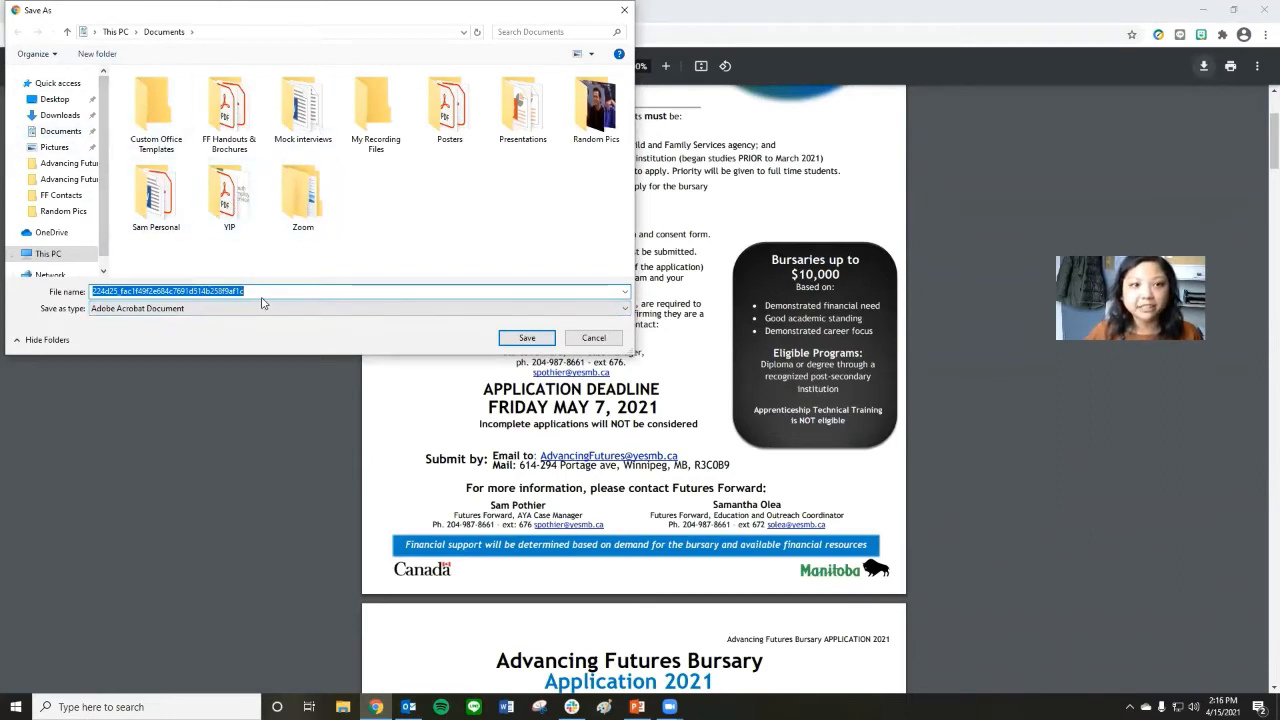
pyautogui.write('Chandle')
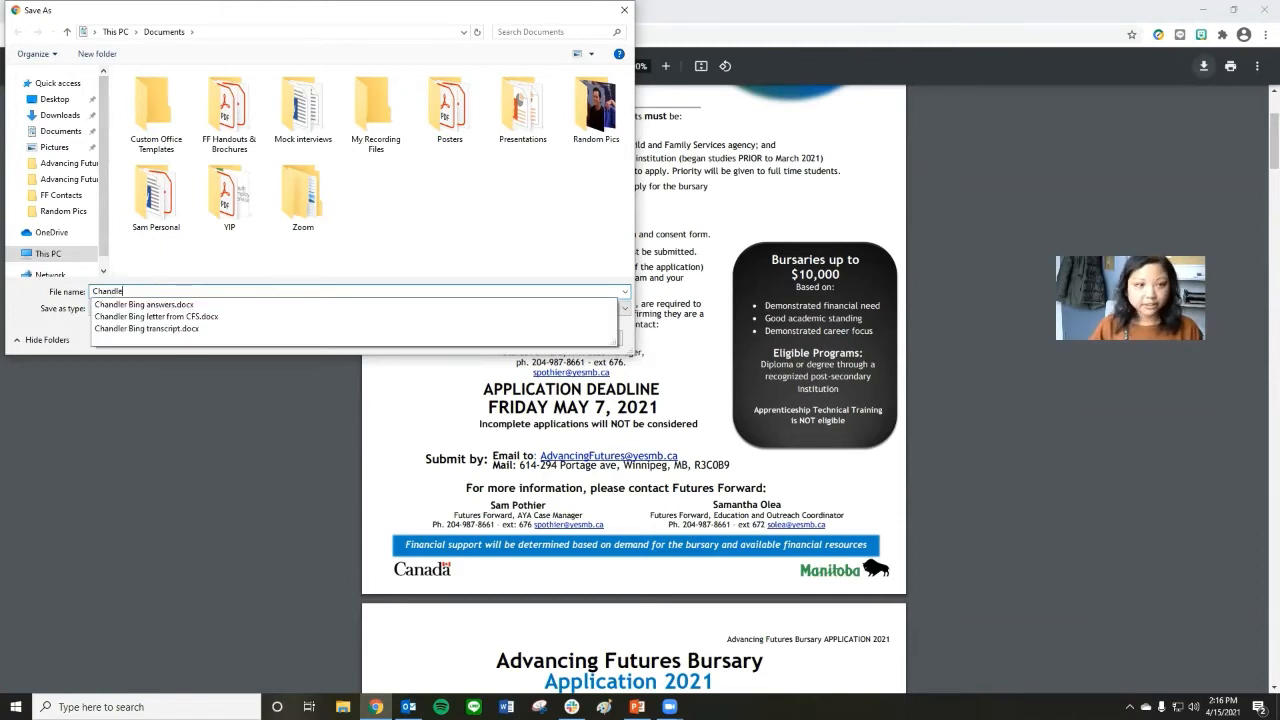
pyautogui.write('r Bigs')
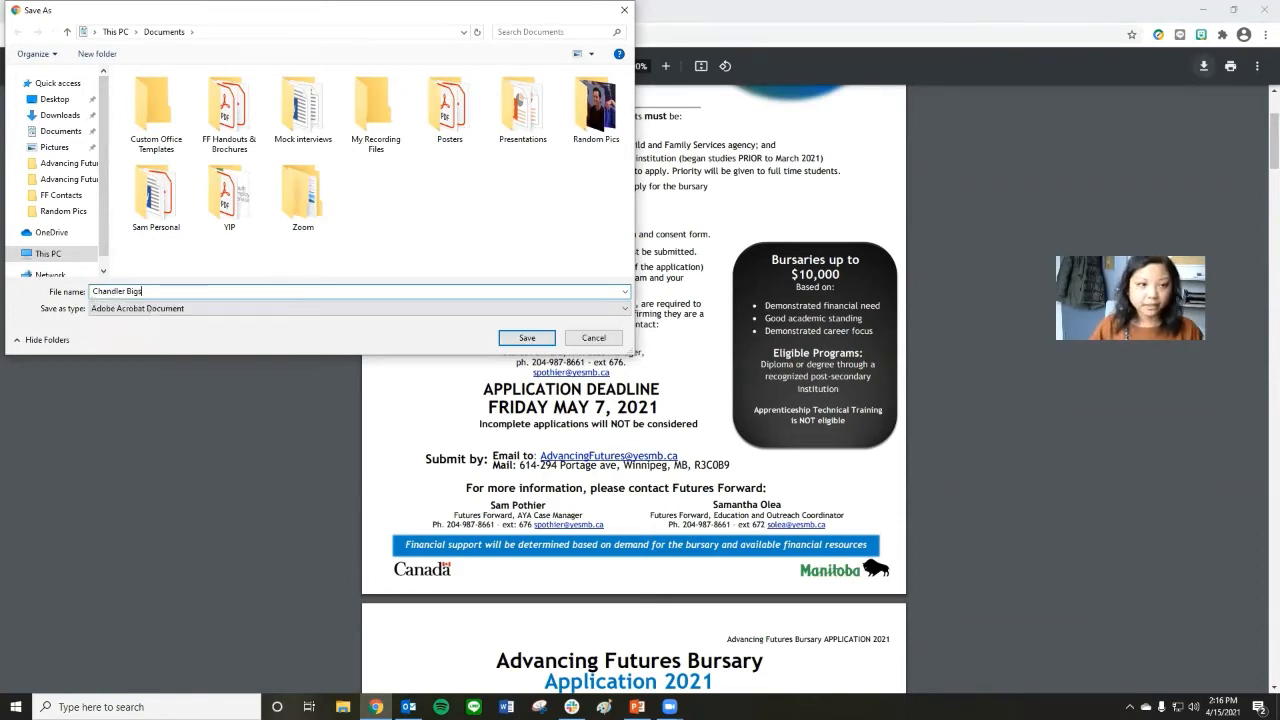
pyautogui.press('BackSpace')
pyautogui.press('BackSpace')
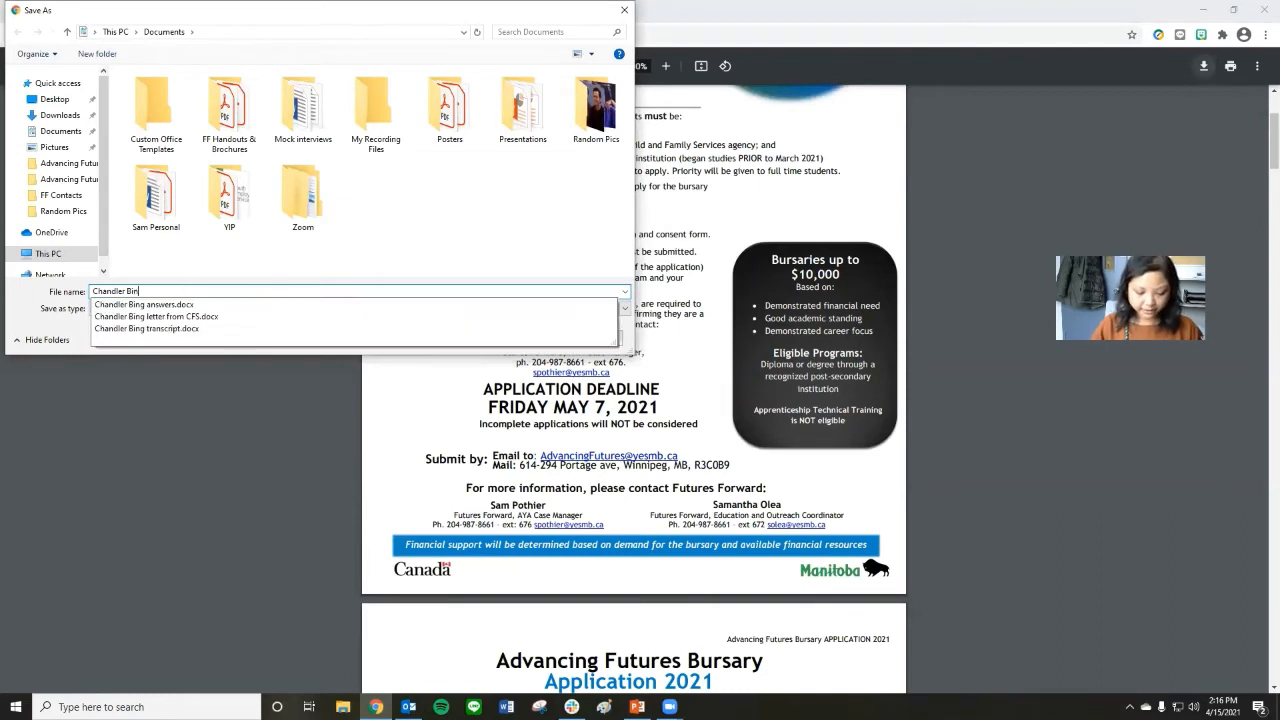
pyautogui.write('ng Af')
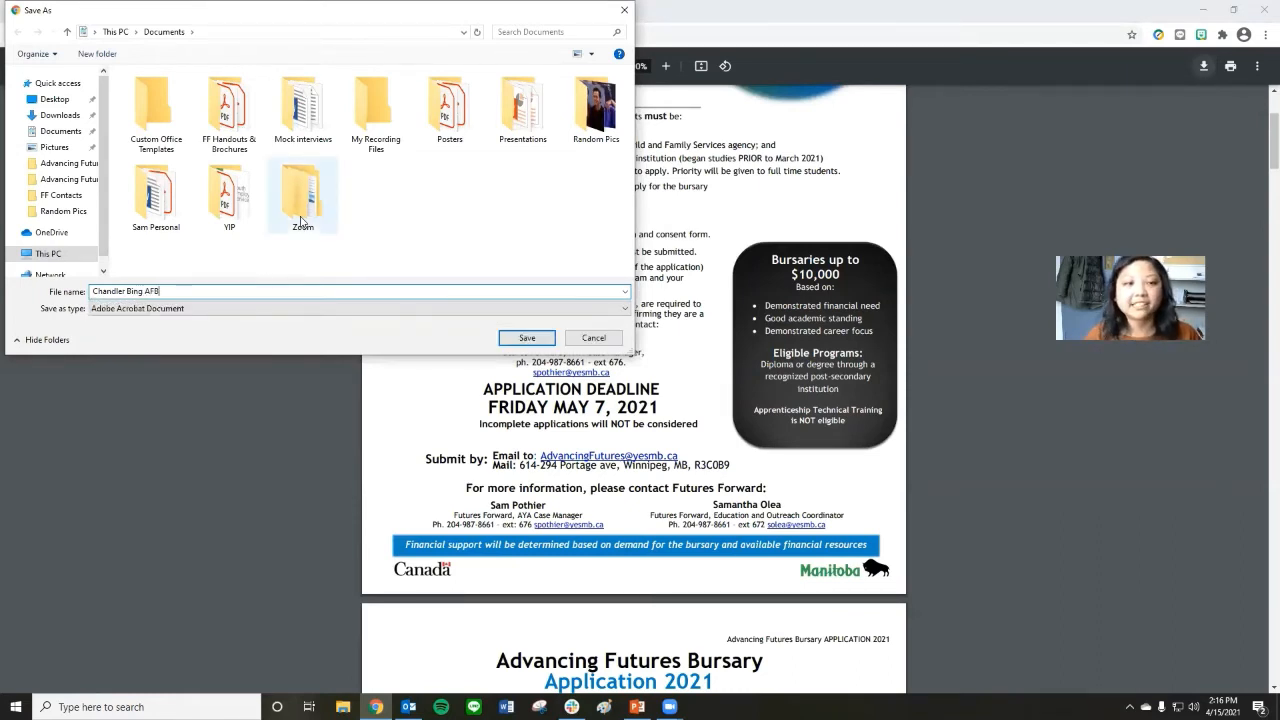
pyautogui.click(527, 339)
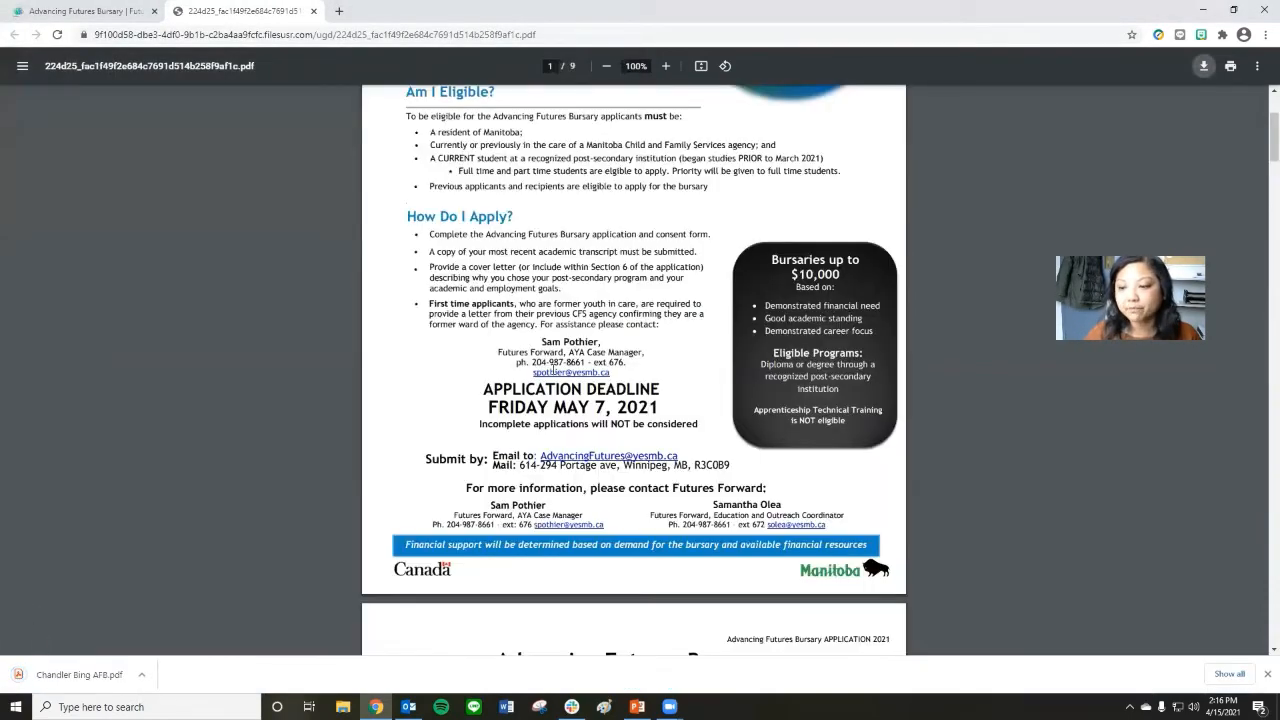
# Open the saved application PDF from the Documents folder in Acrobat Reader and collapse both side panes.
pyautogui.click(1203, 9)
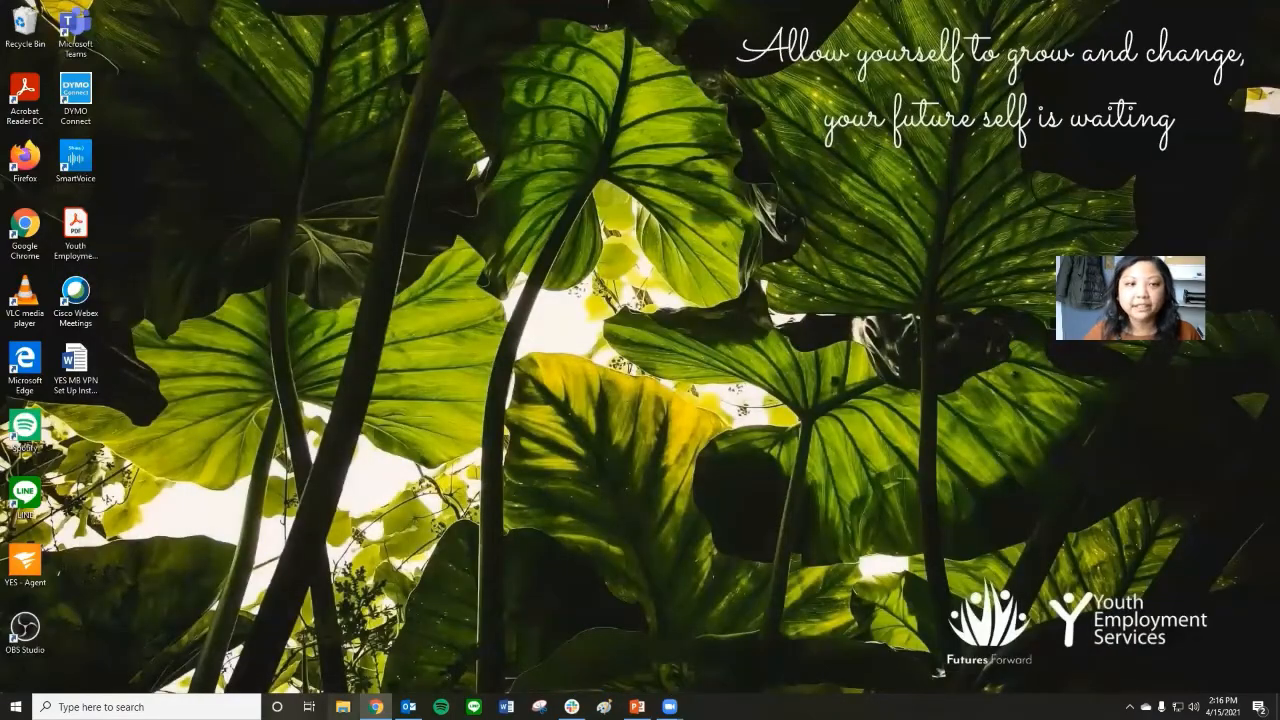
pyautogui.click(345, 694)
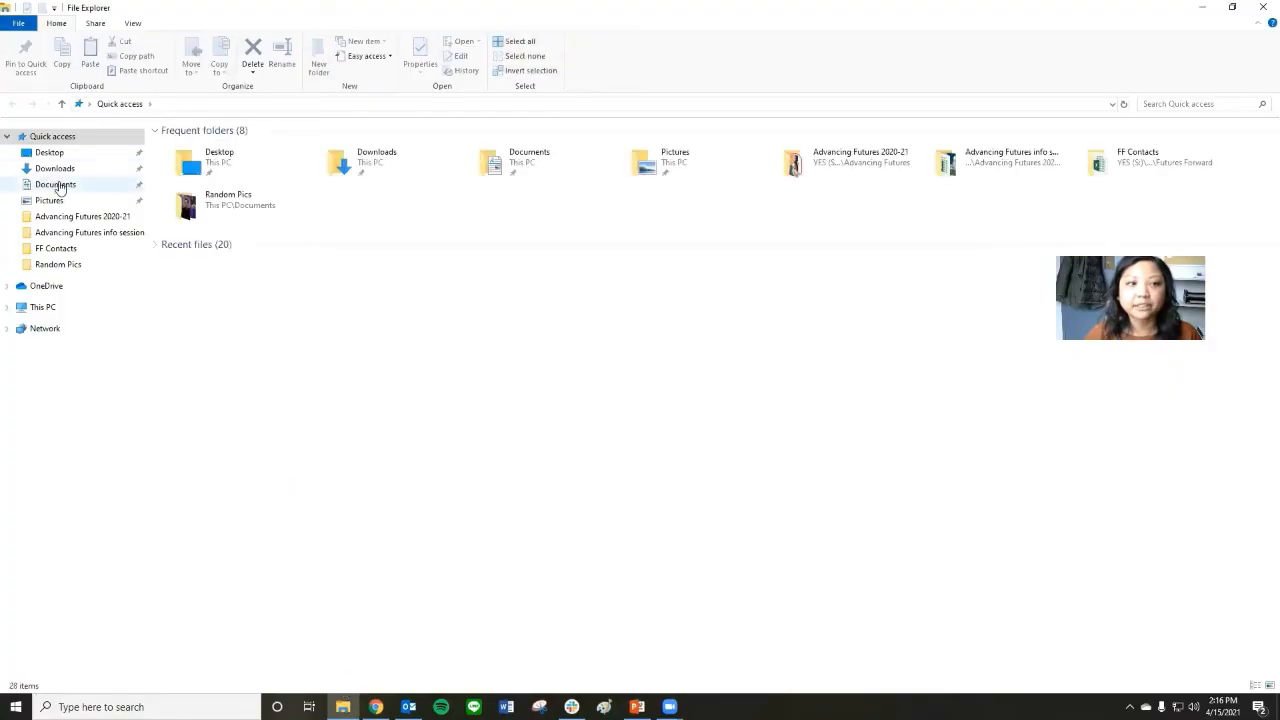
pyautogui.click(58, 186)
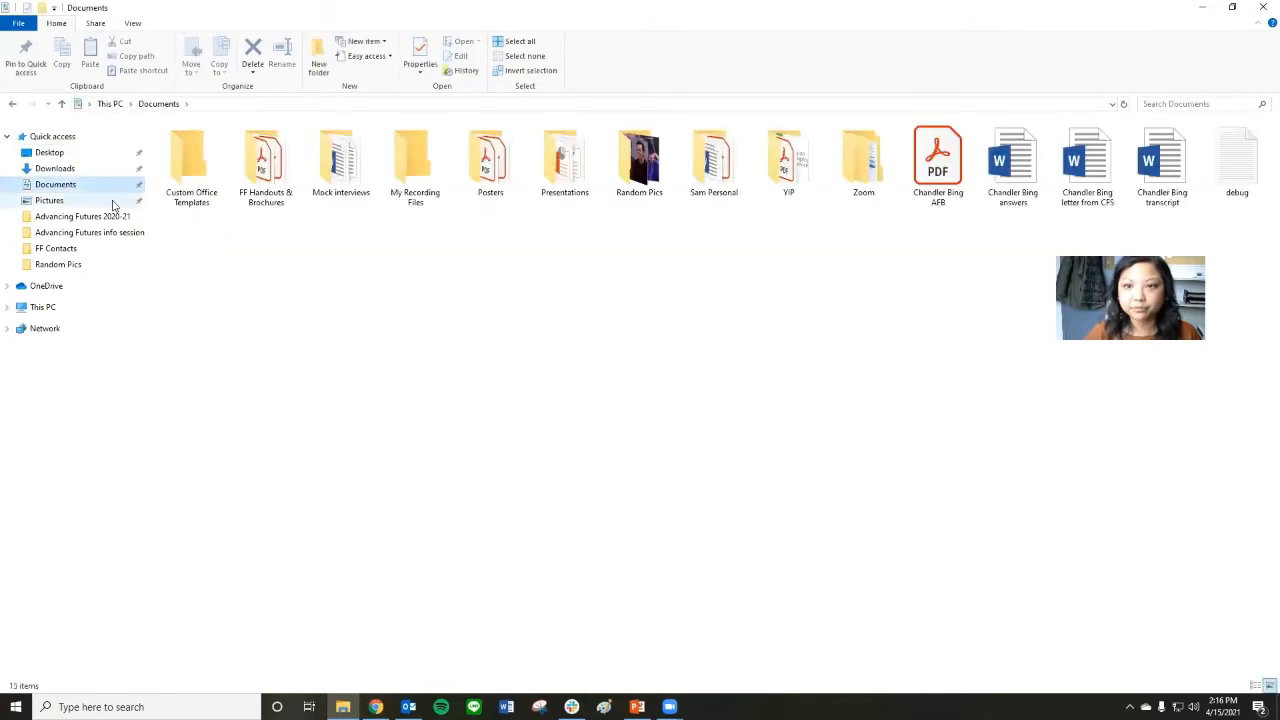
pyautogui.doubleClick(948, 178)
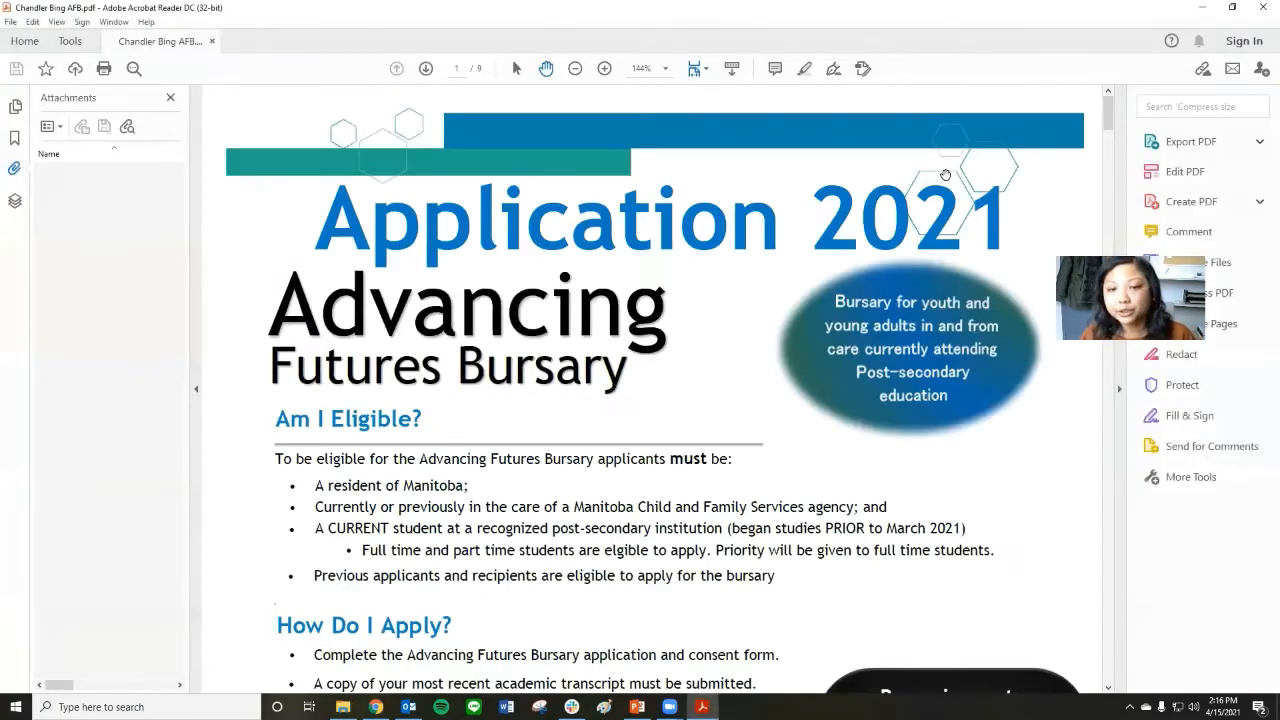
pyautogui.click(196, 388)
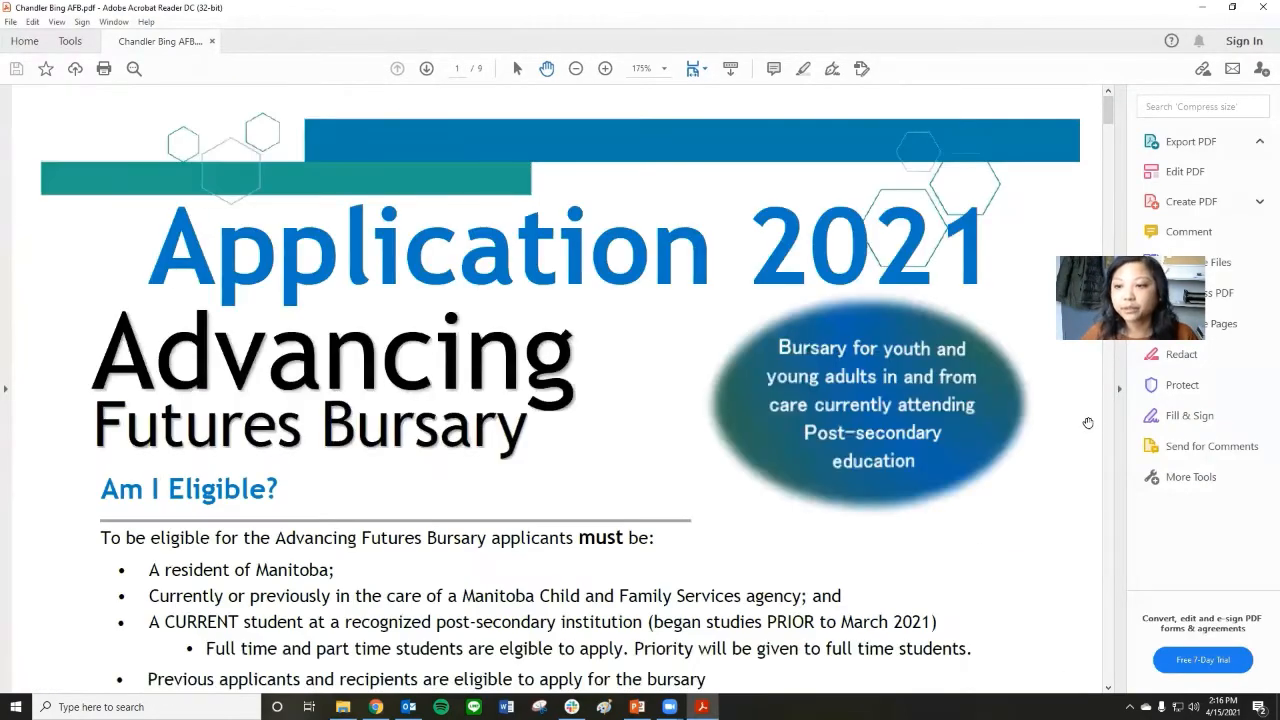
pyautogui.click(1121, 391)
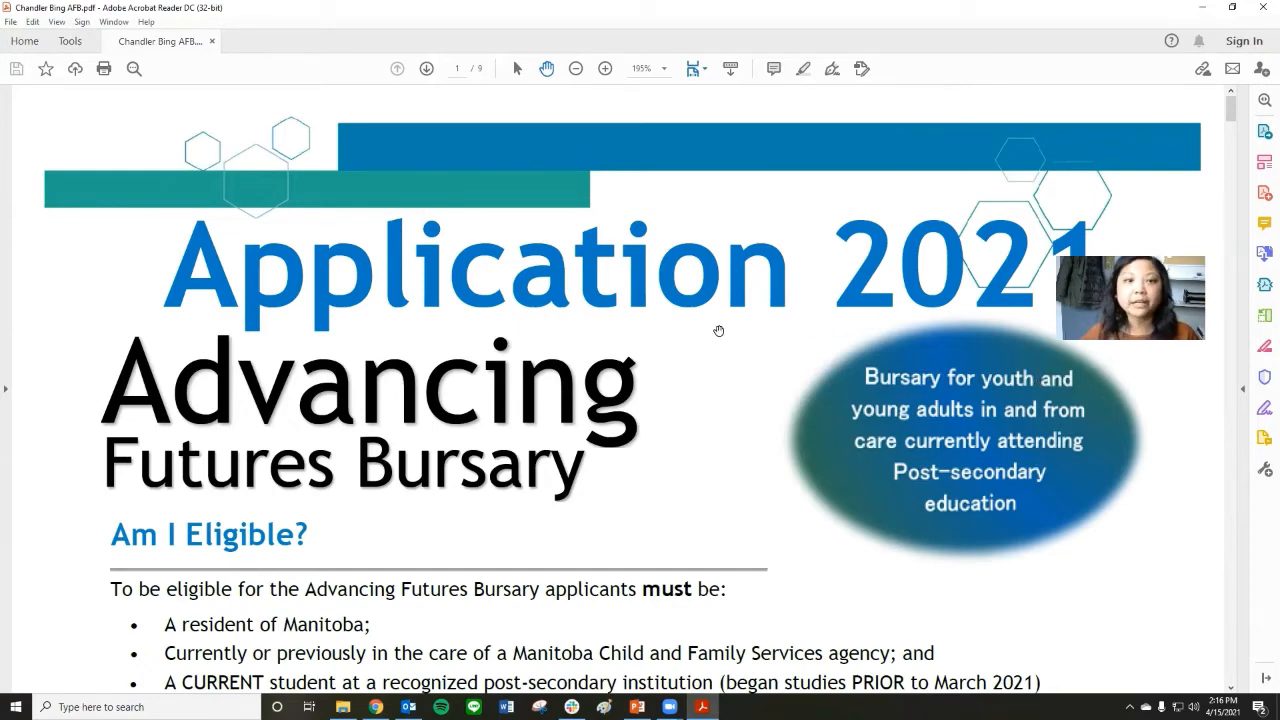
# Check the application copy open in Chrome and return to the saved PDF in Acrobat Reader.
pyautogui.scroll(-2, 677, 318)
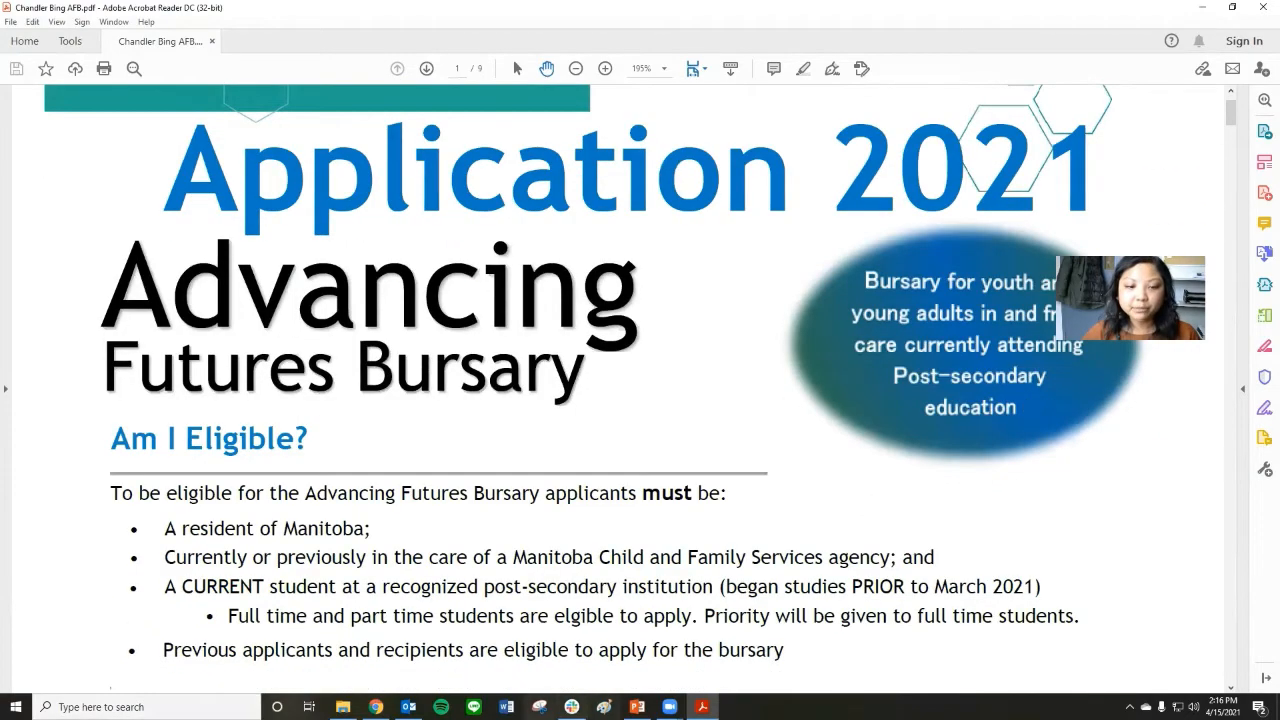
pyautogui.click(375, 707)
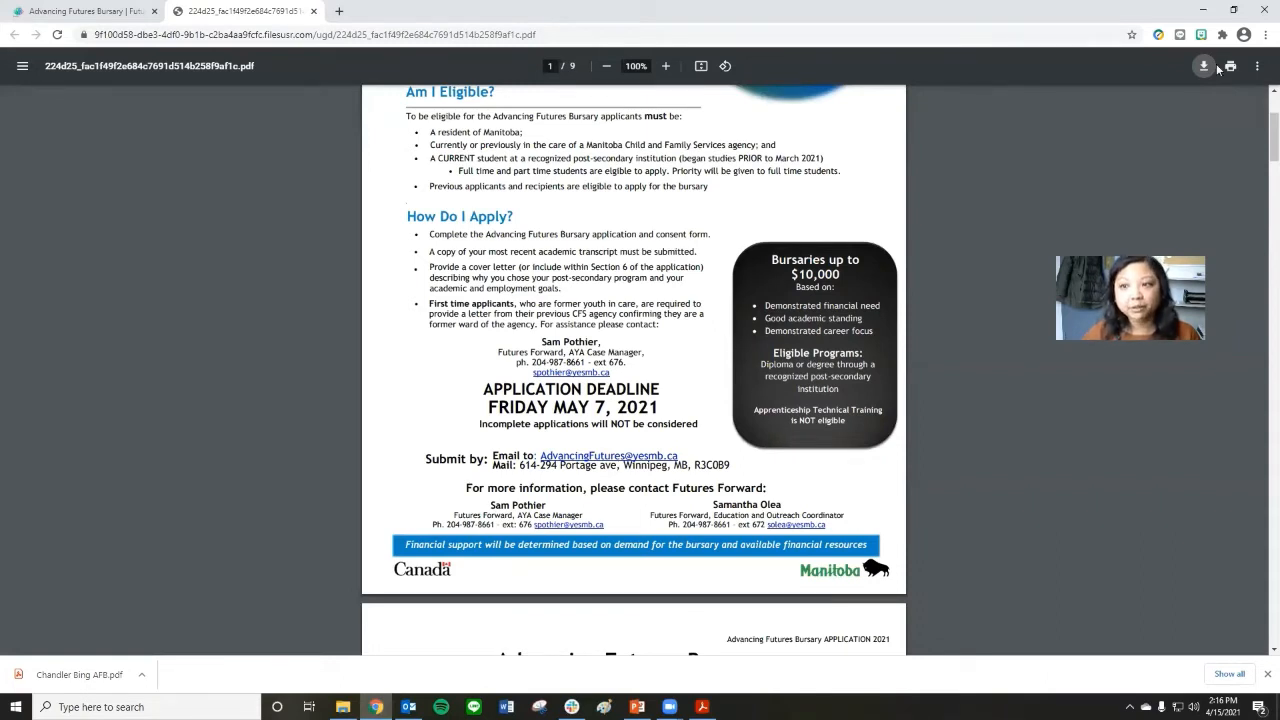
pyautogui.click(1204, 10)
# Enter the applicant's full name in the Name field of Part 1: Personal Information.
pyautogui.scroll(-4, 457, 395)
pyautogui.scroll(-12, 458, 397)
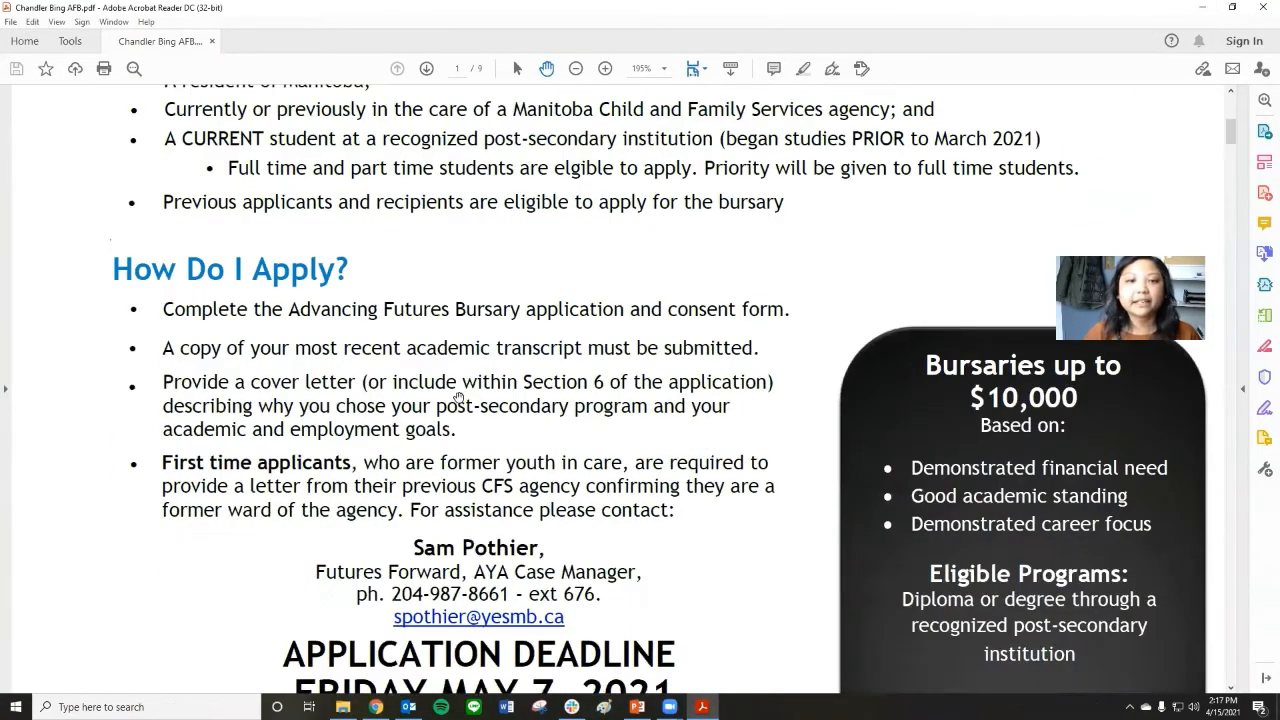
pyautogui.scroll(-5, 458, 397)
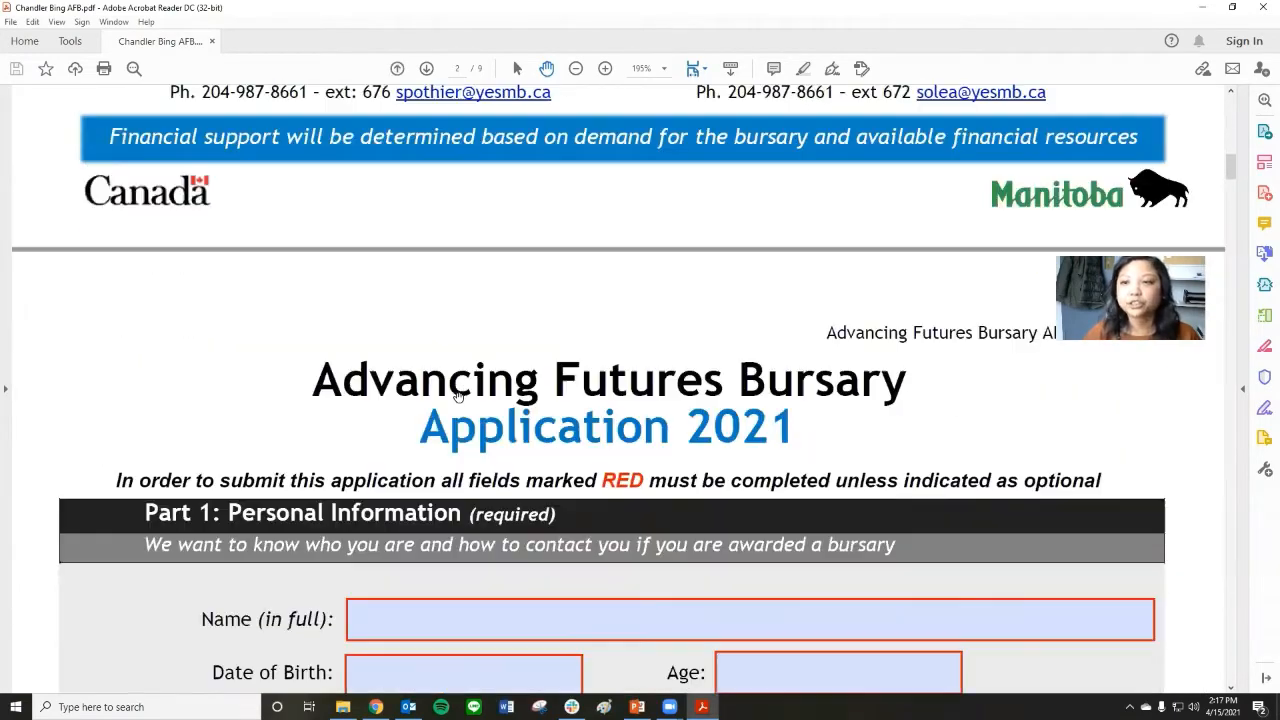
pyautogui.click(449, 336)
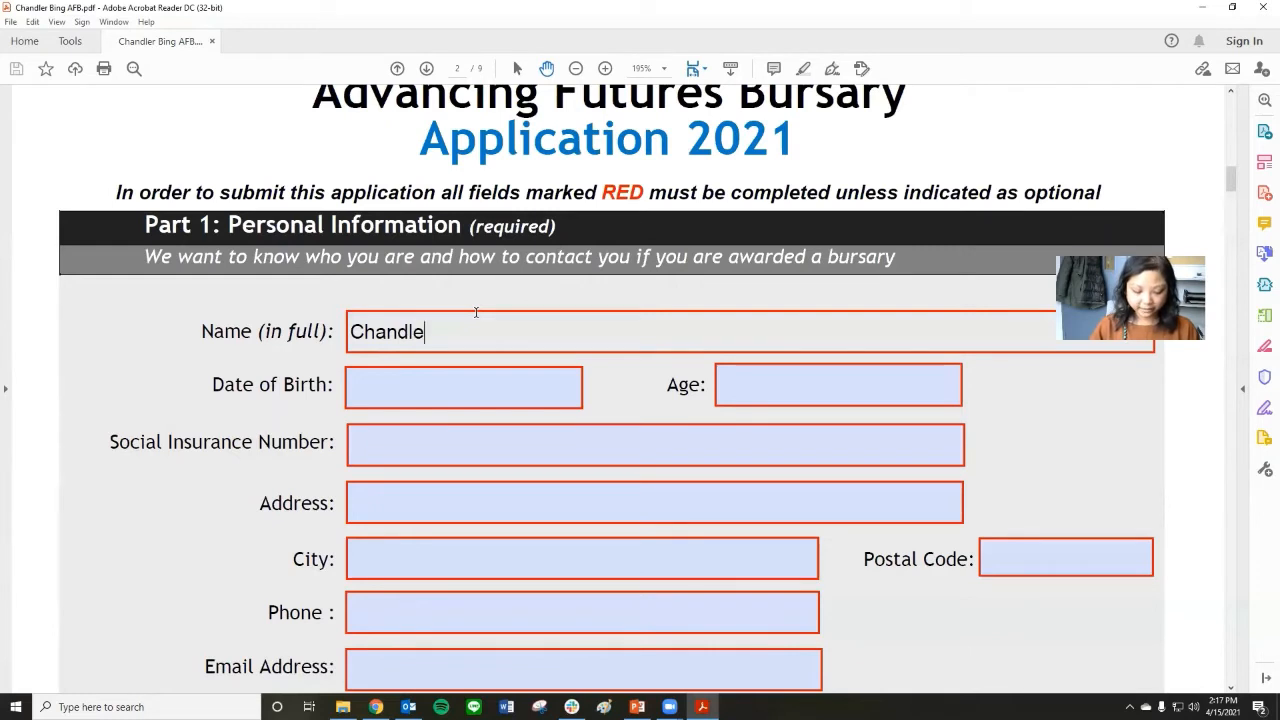
pyautogui.press('Tab')
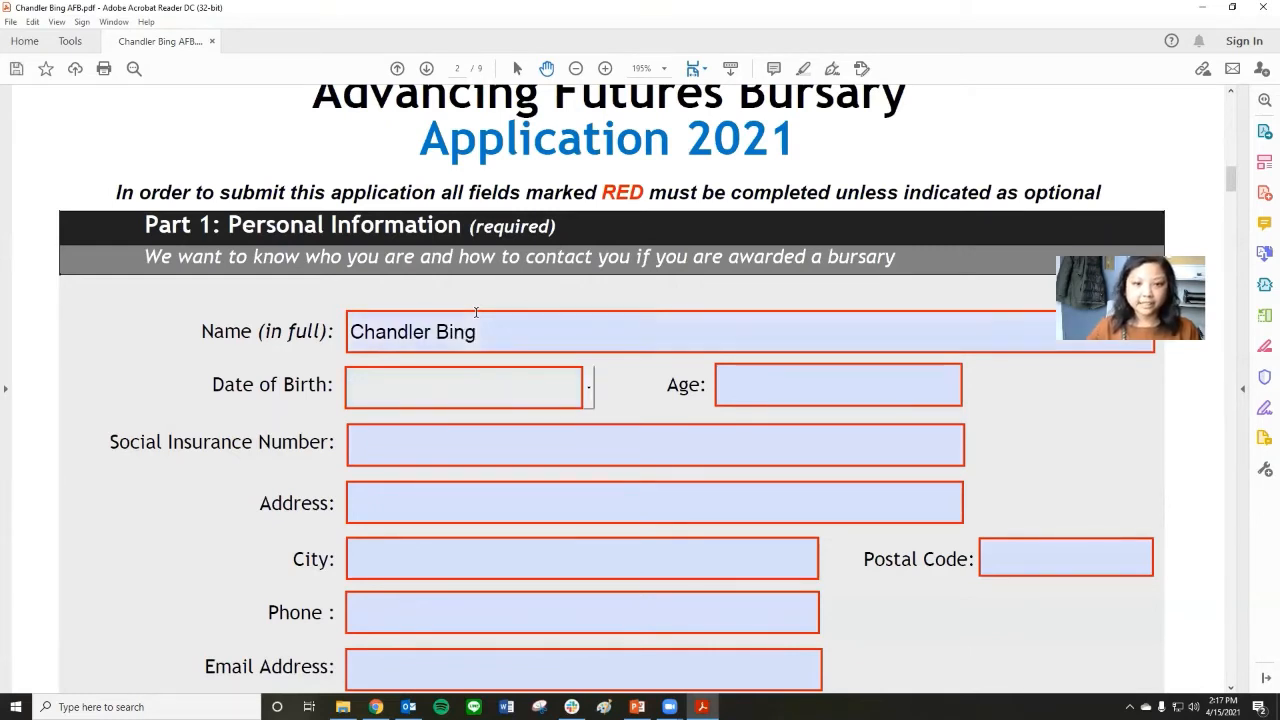
# Fill in the applicant's date of birth, picking the day from the calendar and correcting the year.
pyautogui.click(587, 387)
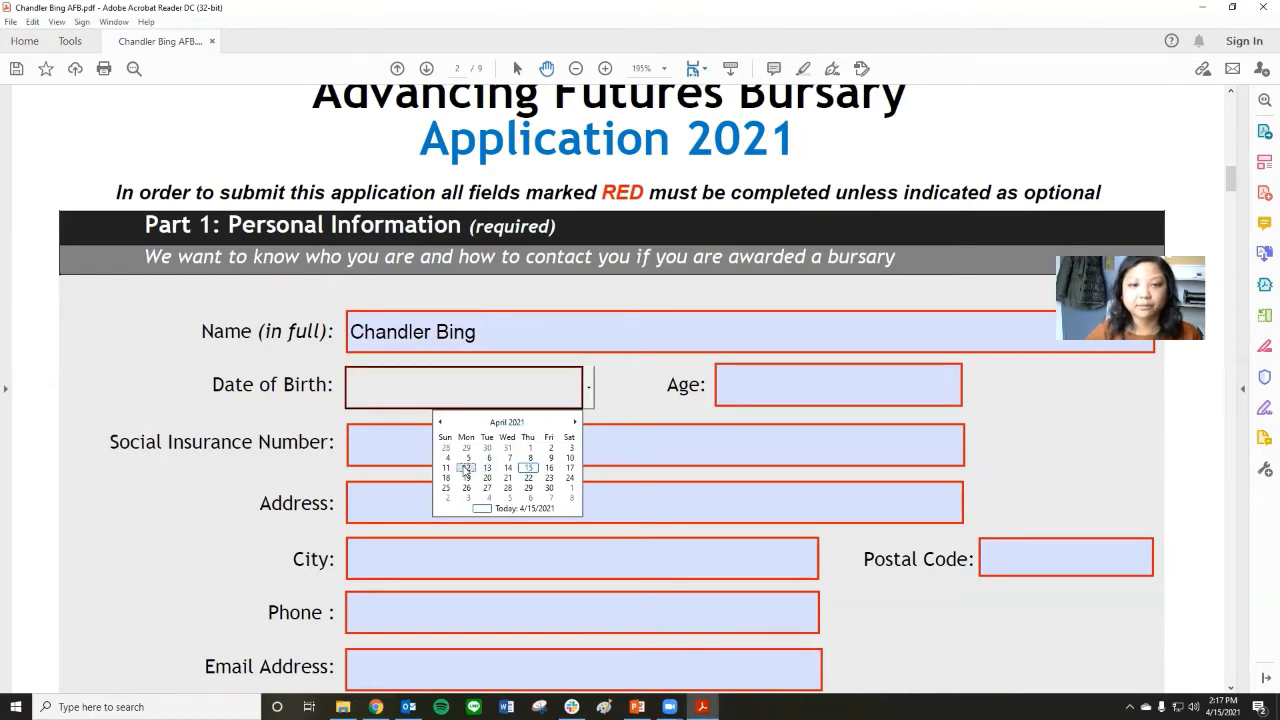
pyautogui.click(466, 467)
pyautogui.click(449, 387)
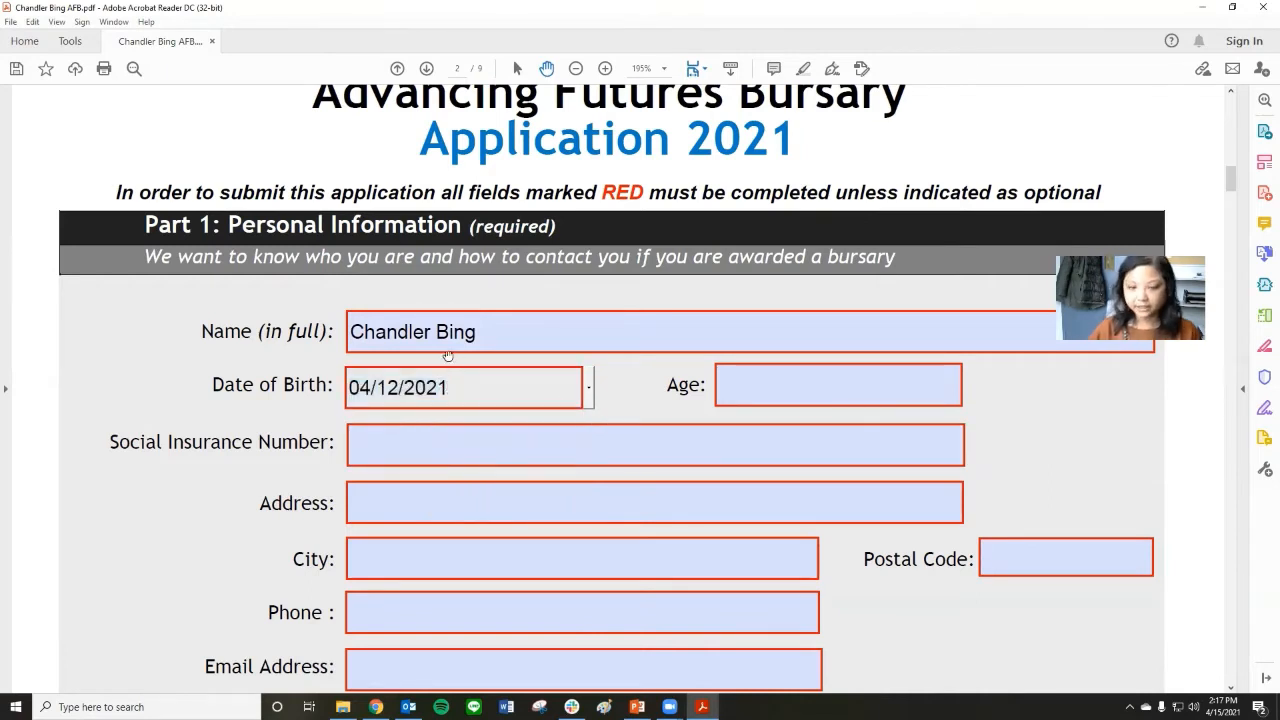
pyautogui.press('BackSpace')
pyautogui.press('BackSpace')
pyautogui.write('01')
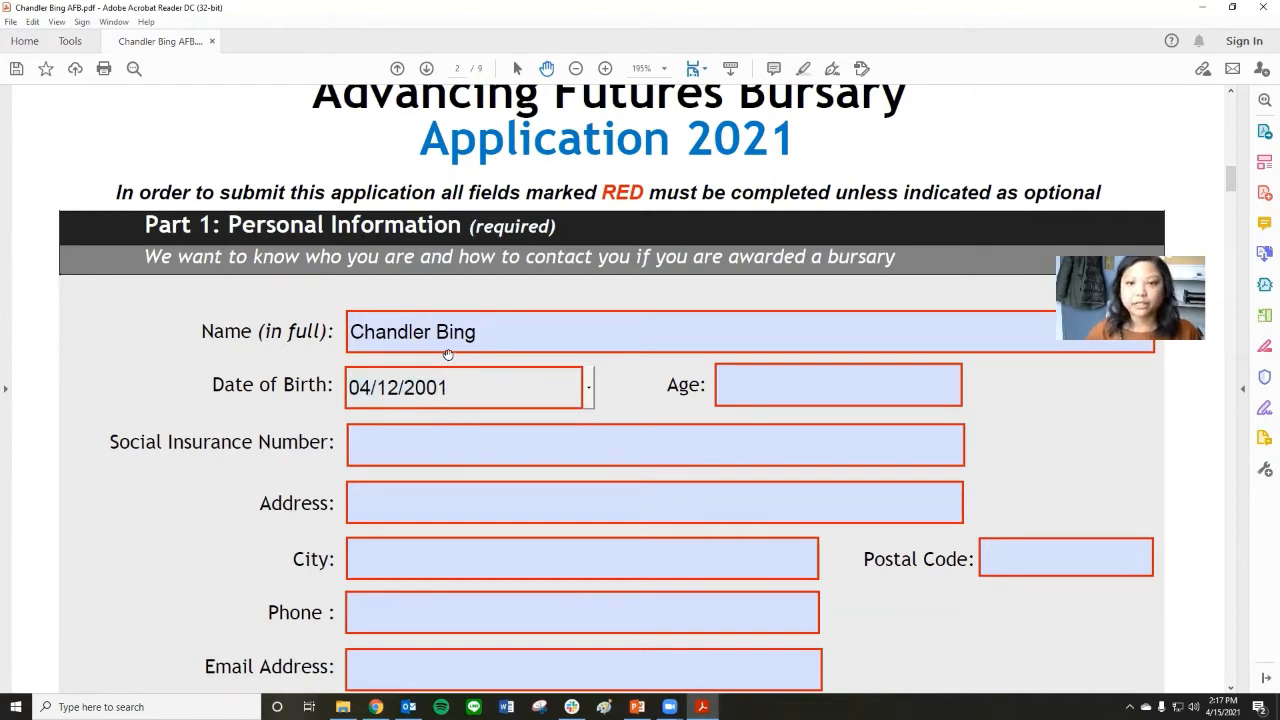
# Set the applicant's age to 20 and enter the Social Insurance Number.
pyautogui.click(717, 373)
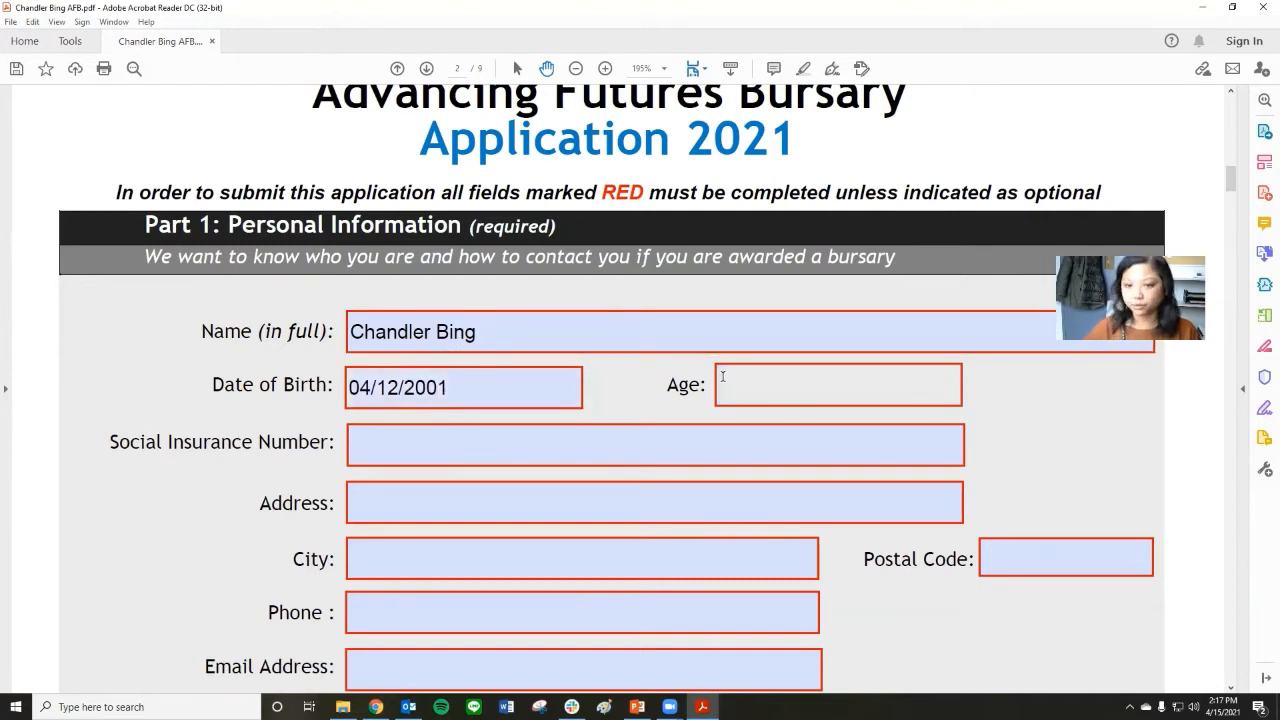
pyautogui.write('20')
pyautogui.press('Tab')
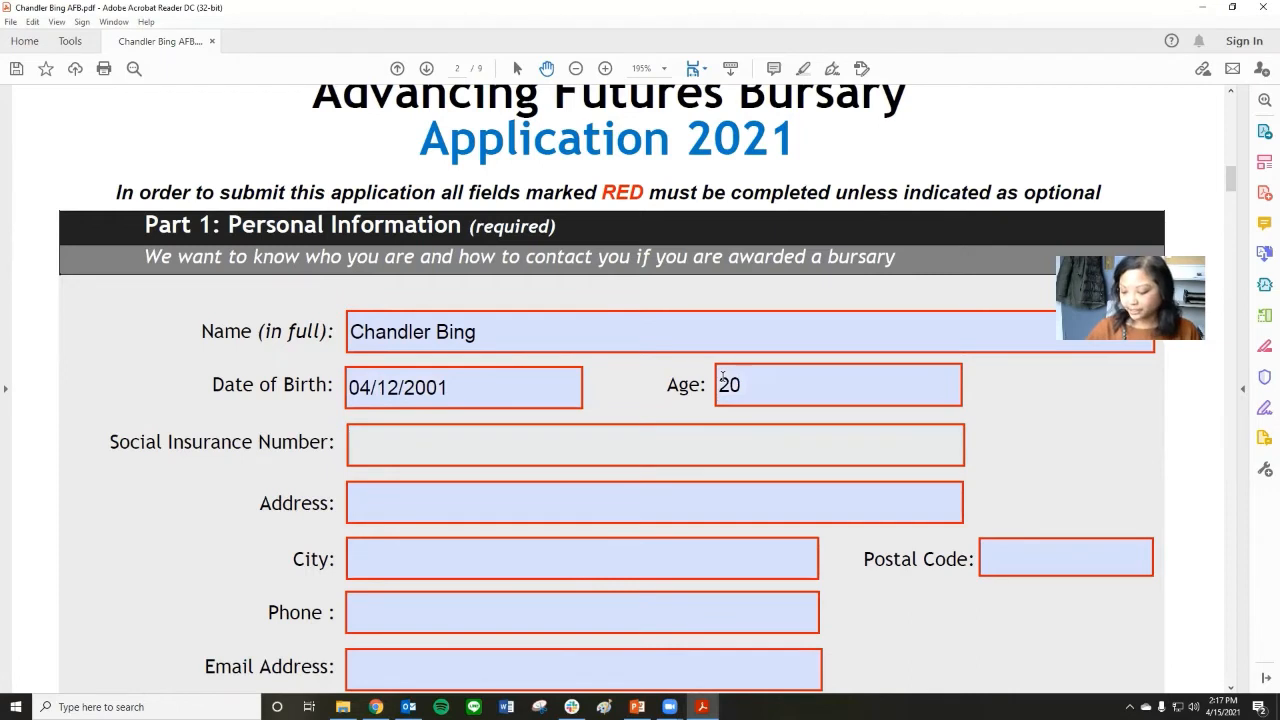
pyautogui.write('123456789')
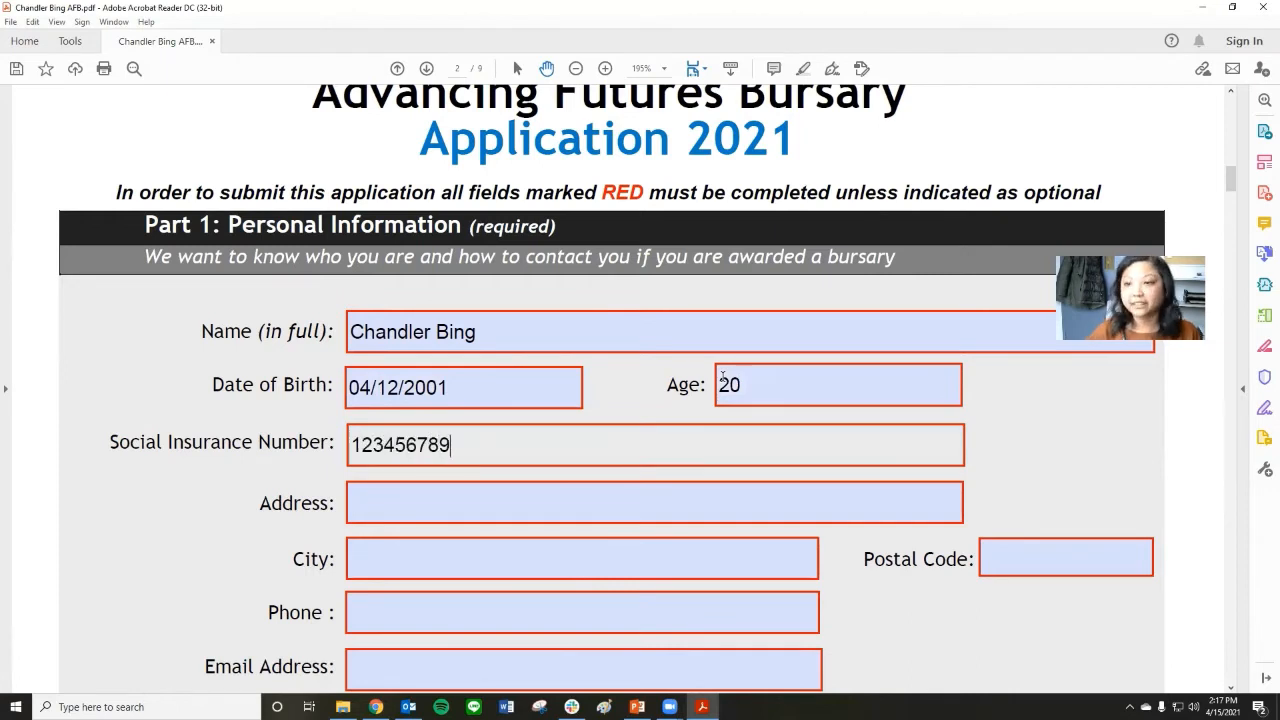
# Enter the applicant's street address, including the unit number, in the Address field.
pyautogui.click(497, 495)
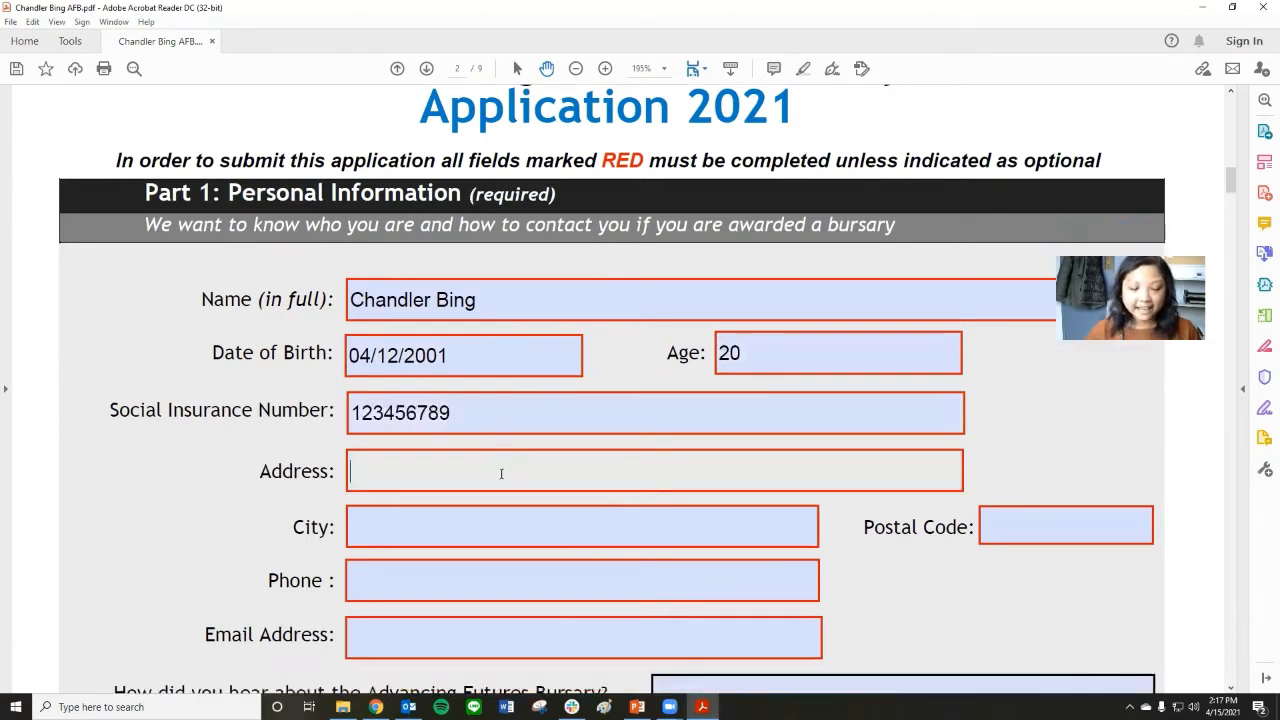
pyautogui.scroll(-1, 474, 477)
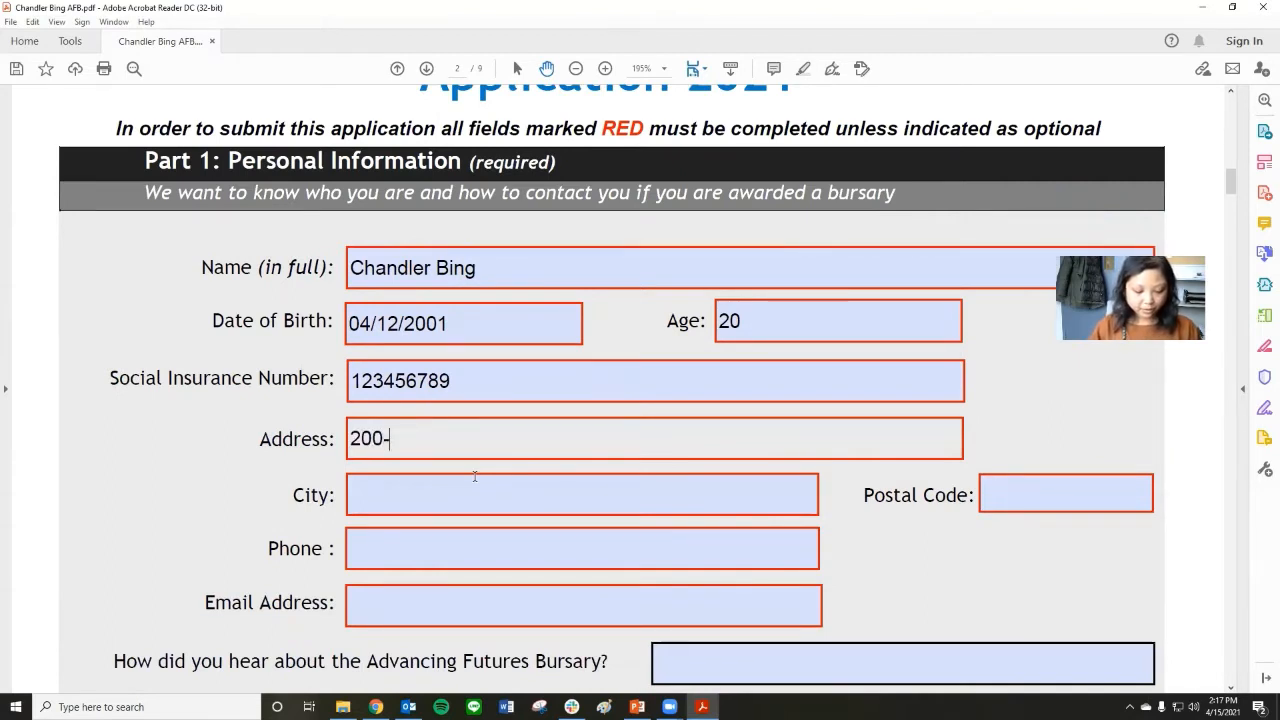
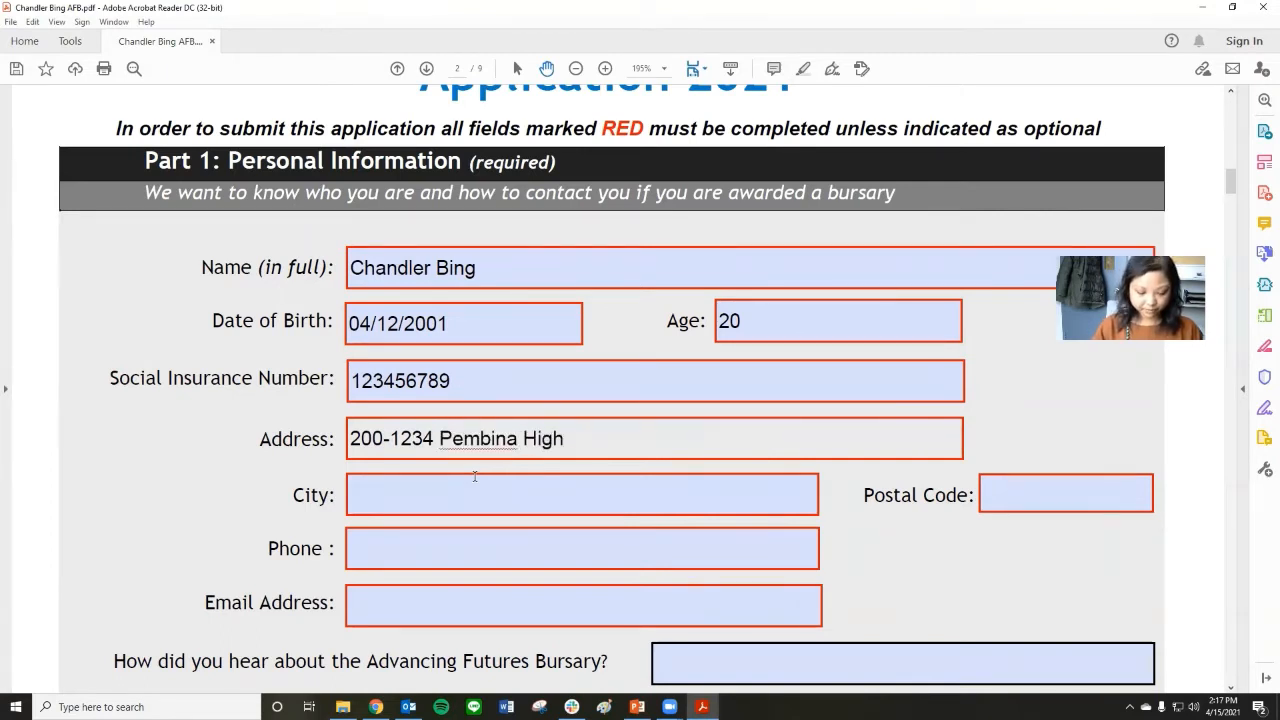
# Fill in the applicant's city and postal code.
pyautogui.click(488, 486)
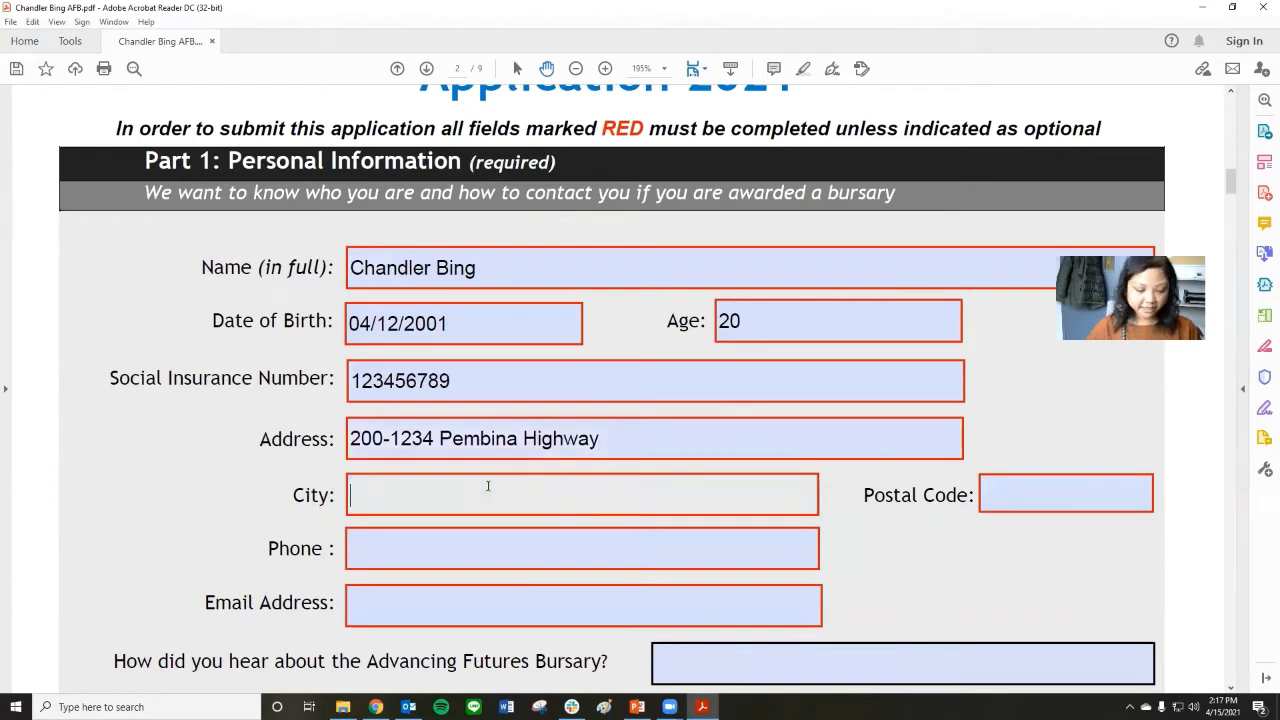
pyautogui.write('Winnipeg')
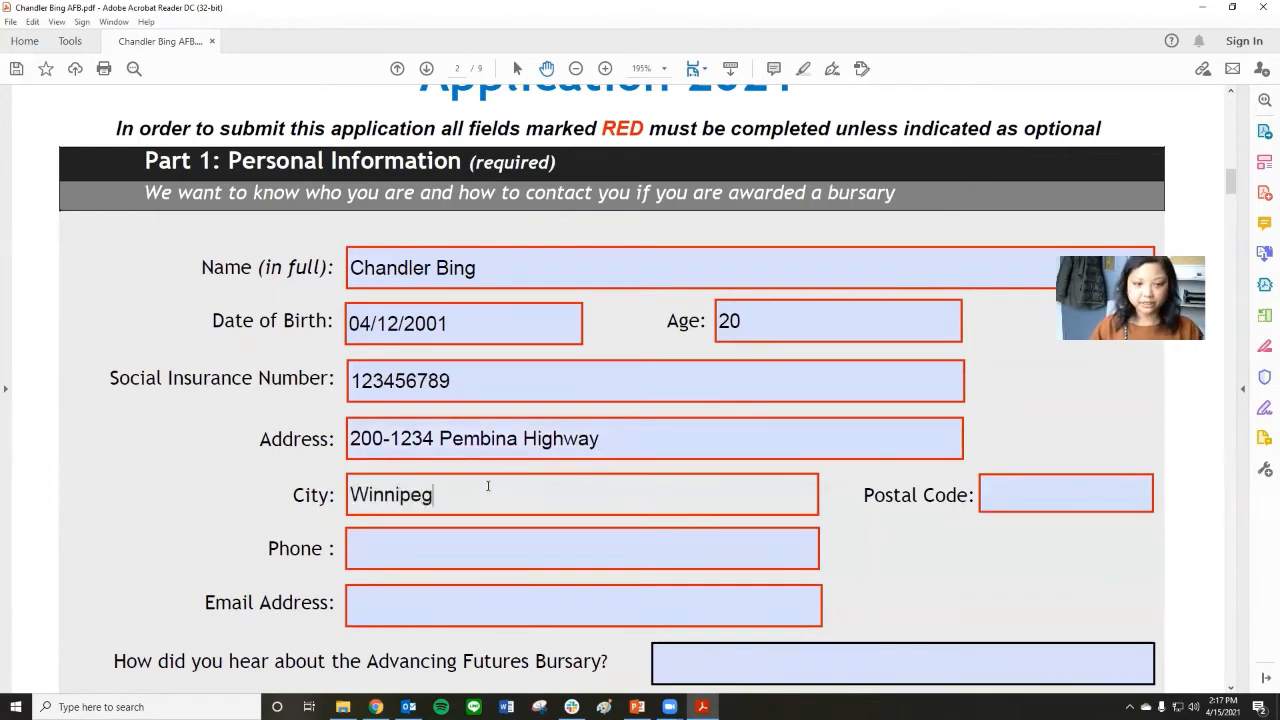
pyautogui.press('Tab')
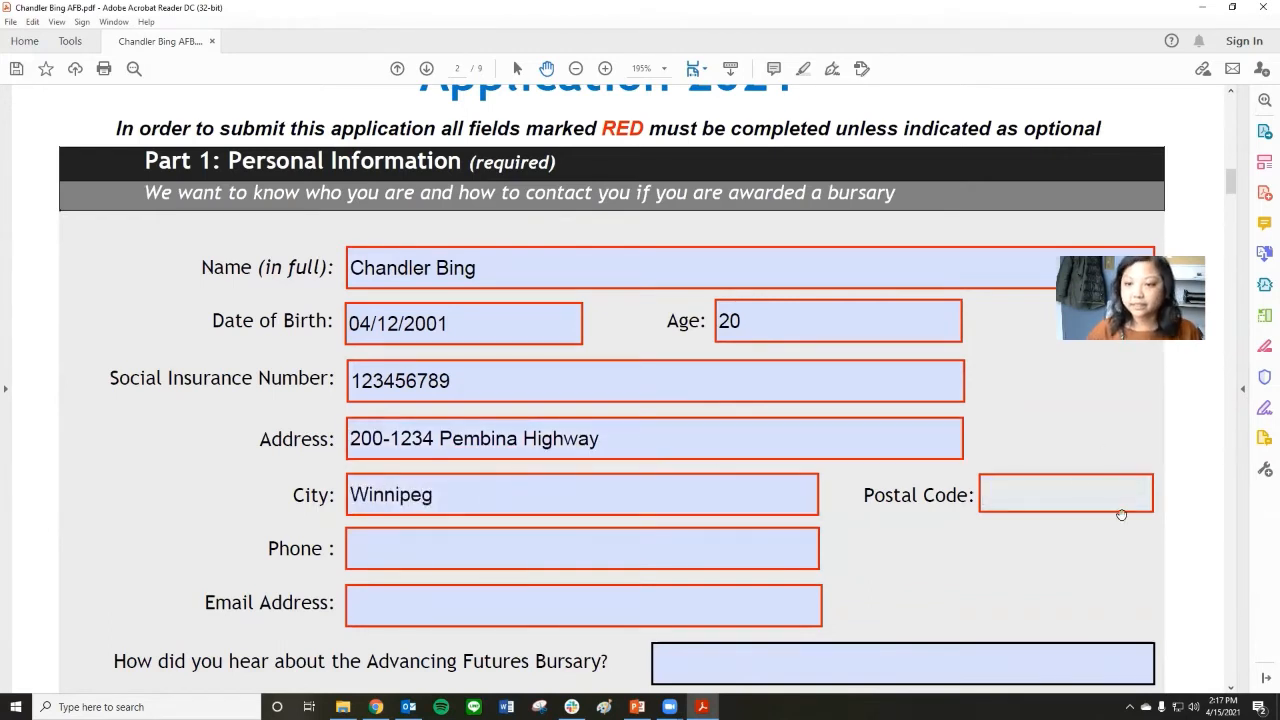
pyautogui.write('r')
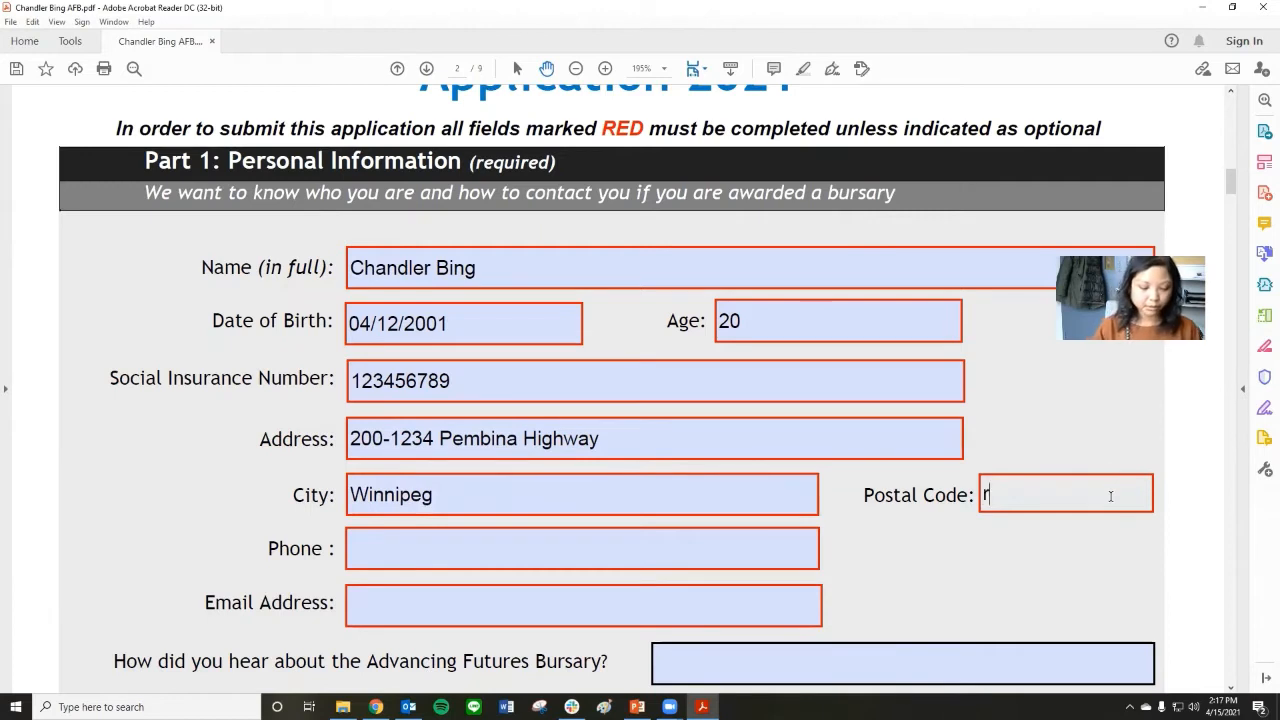
pyautogui.write('2d 1x8')
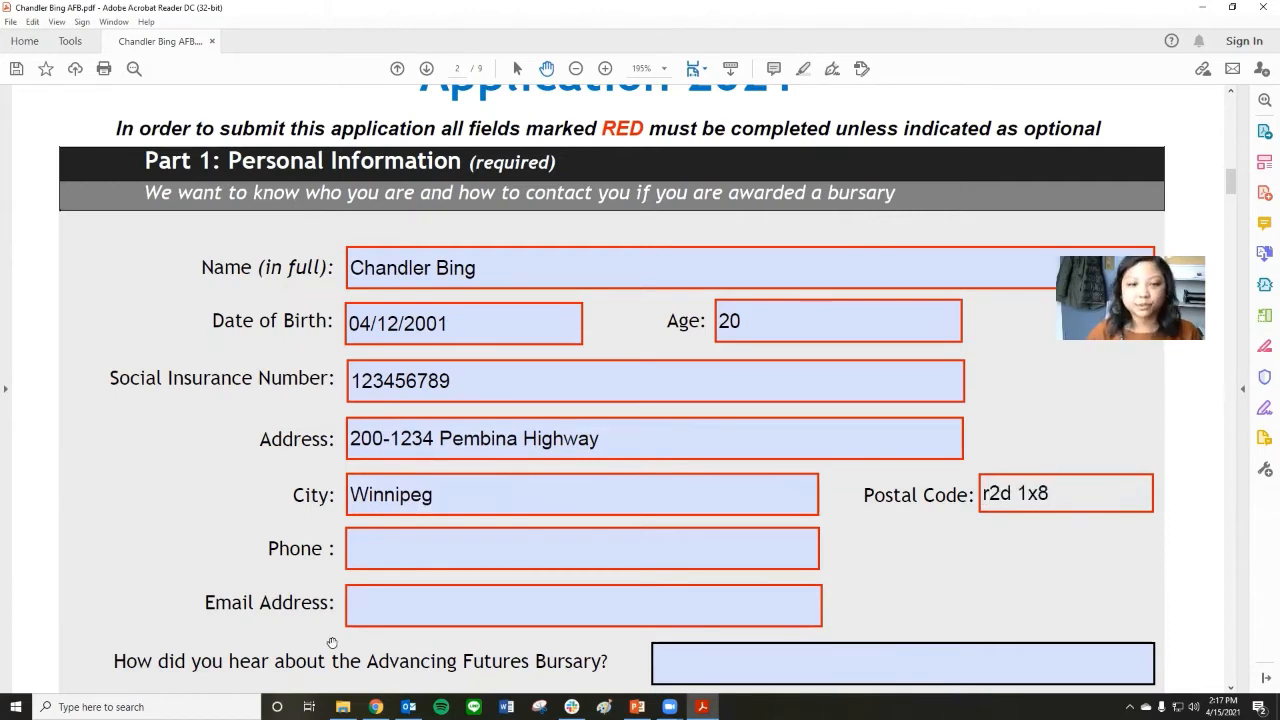
# Enter the applicant's phone number with its area code in parentheses.
pyautogui.click(389, 536)
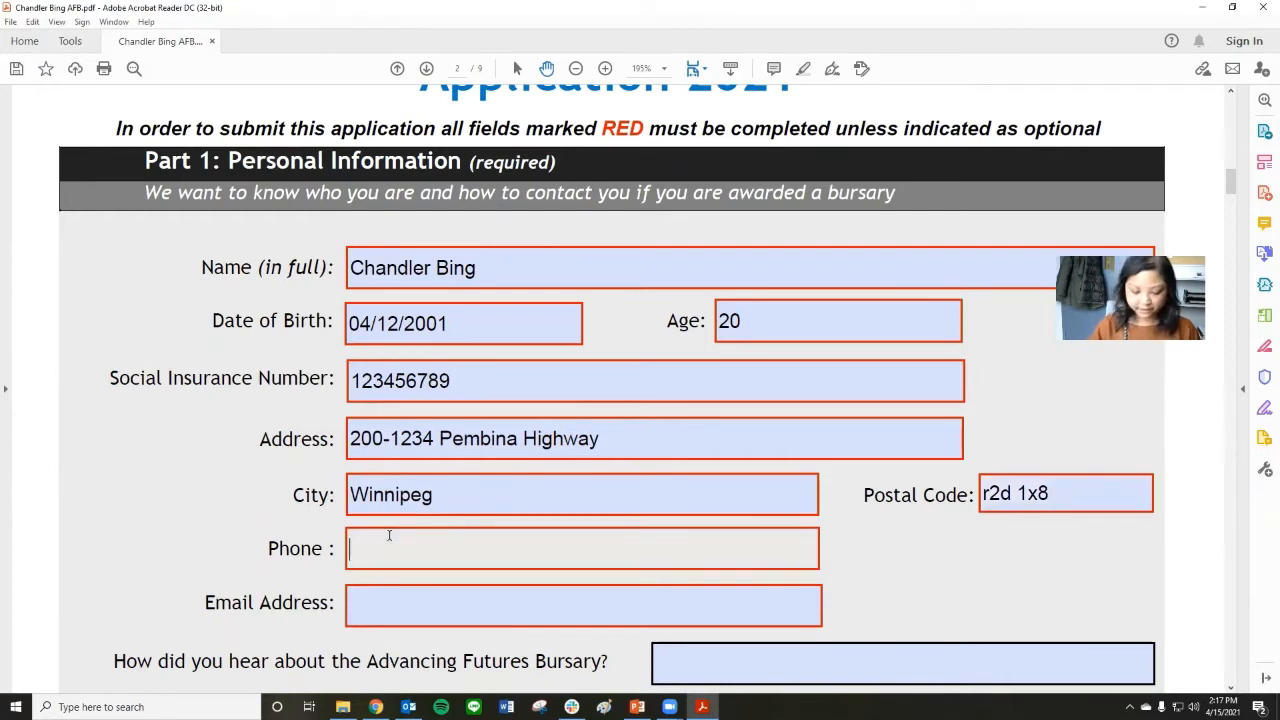
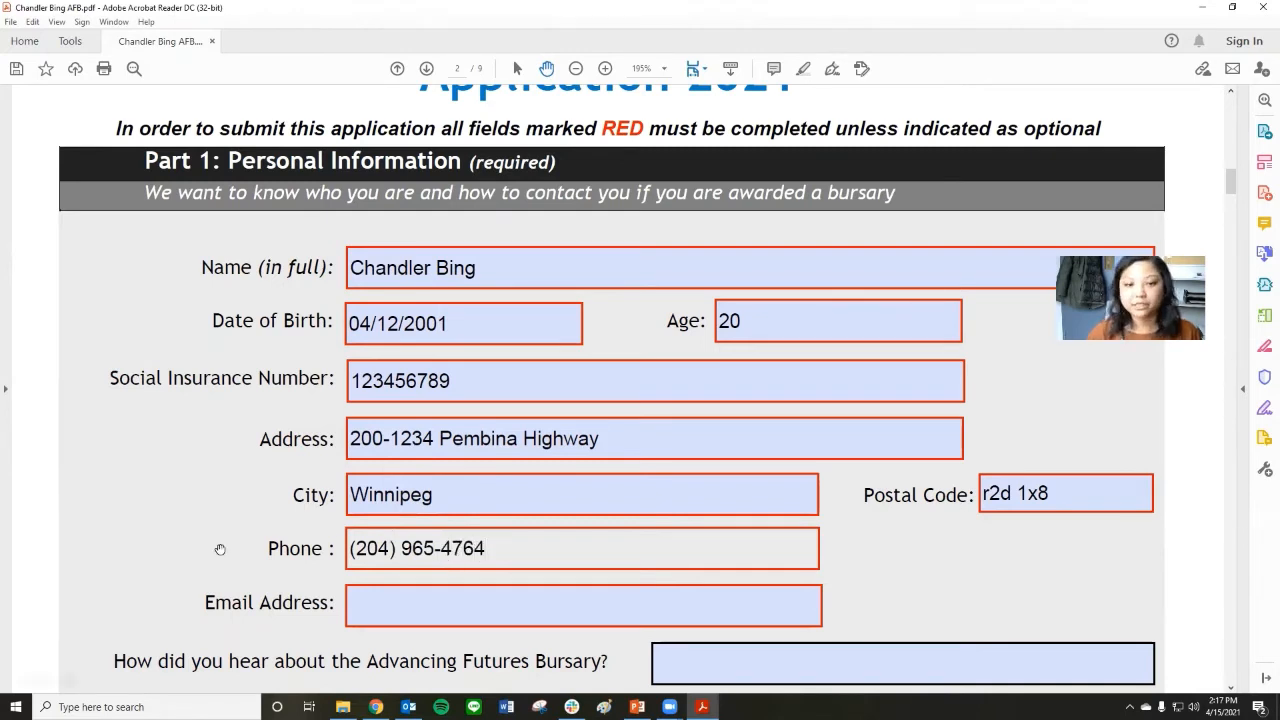
# Fill in the applicant's e-mail address in the personal information section.
pyautogui.scroll(-2, 353, 492)
pyautogui.click(419, 514)
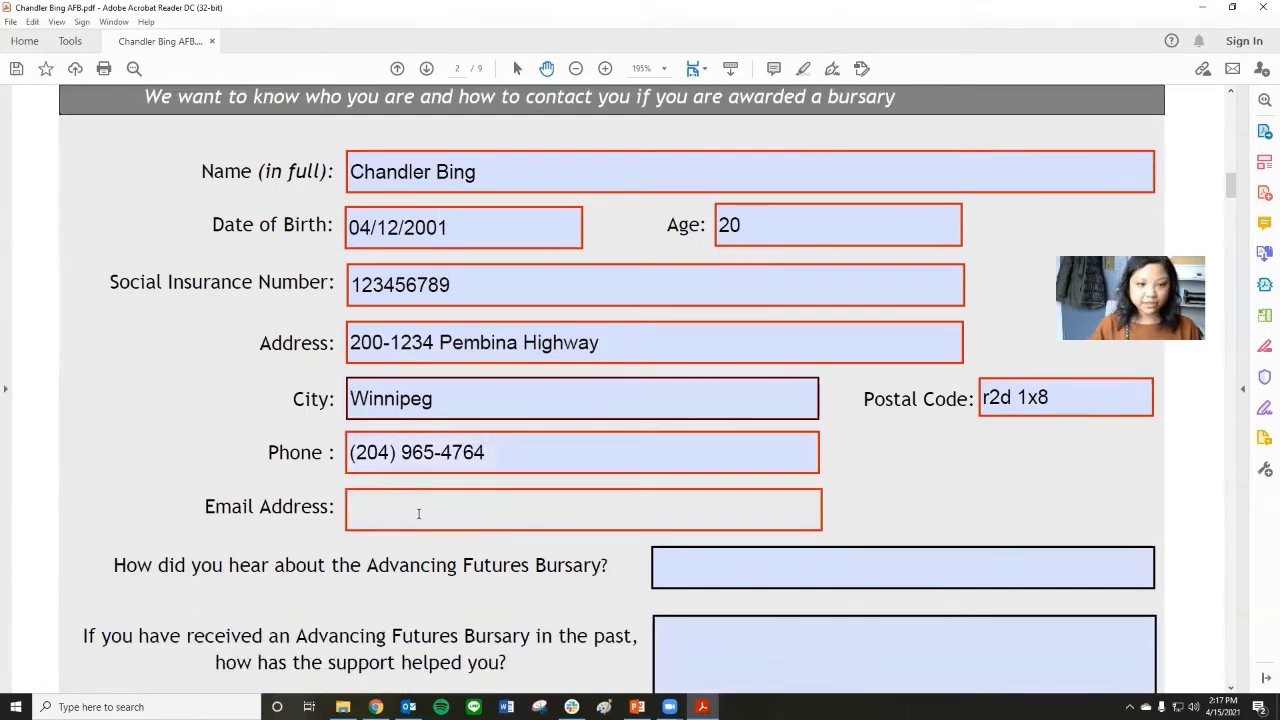
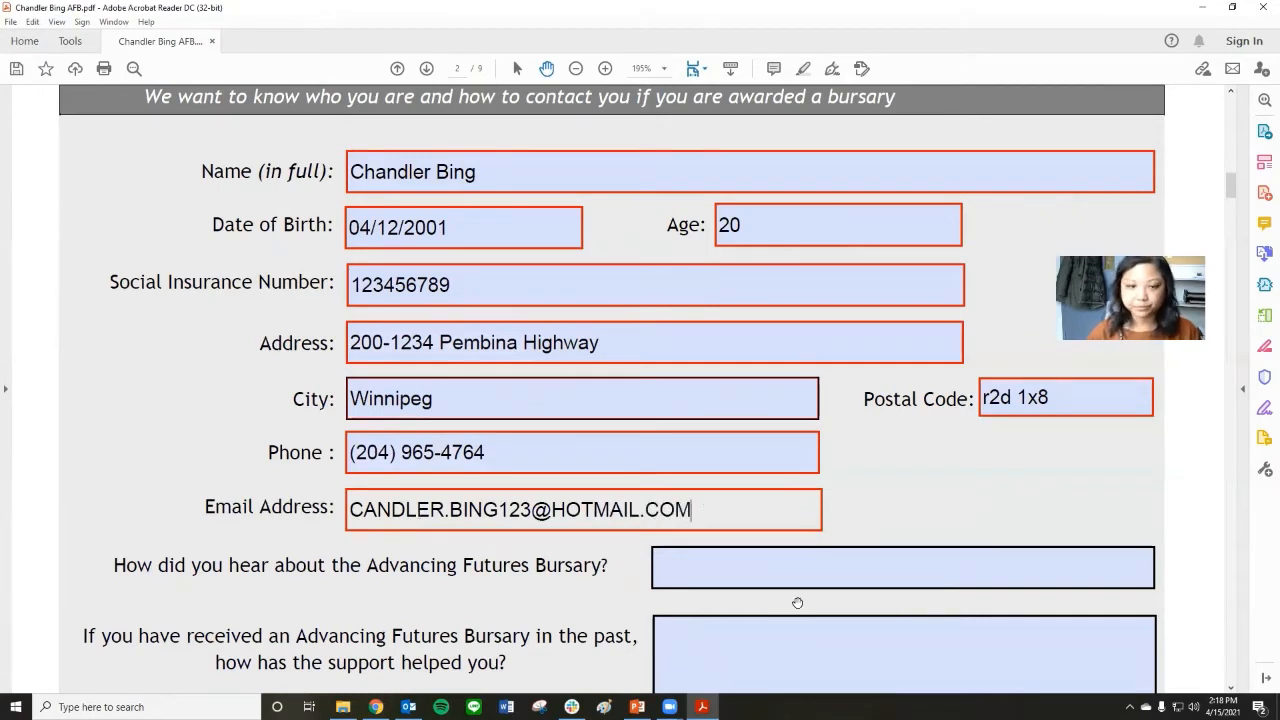
# Answer "Social worker" to the question about how the applicant heard about the Advancing Futures Bursary.
pyautogui.scroll(-2, 746, 449)
pyautogui.click(743, 436)
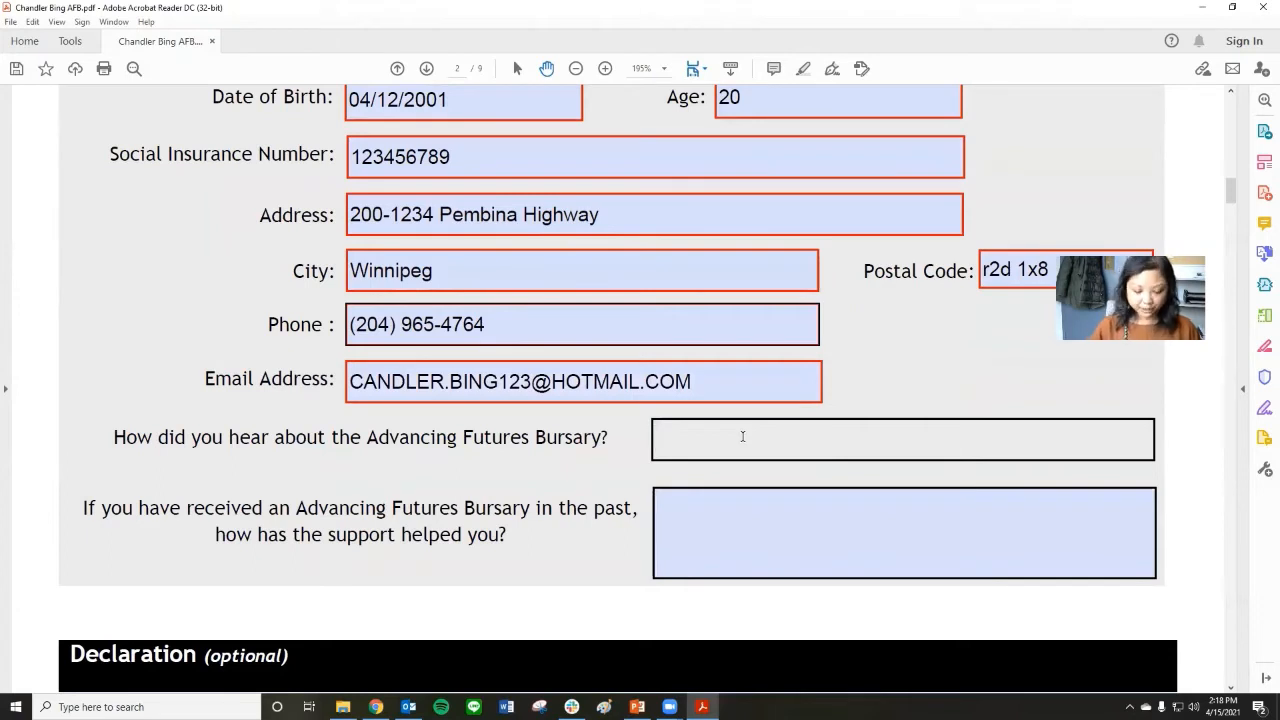
pyautogui.write('s')
pyautogui.press('BackSpace')
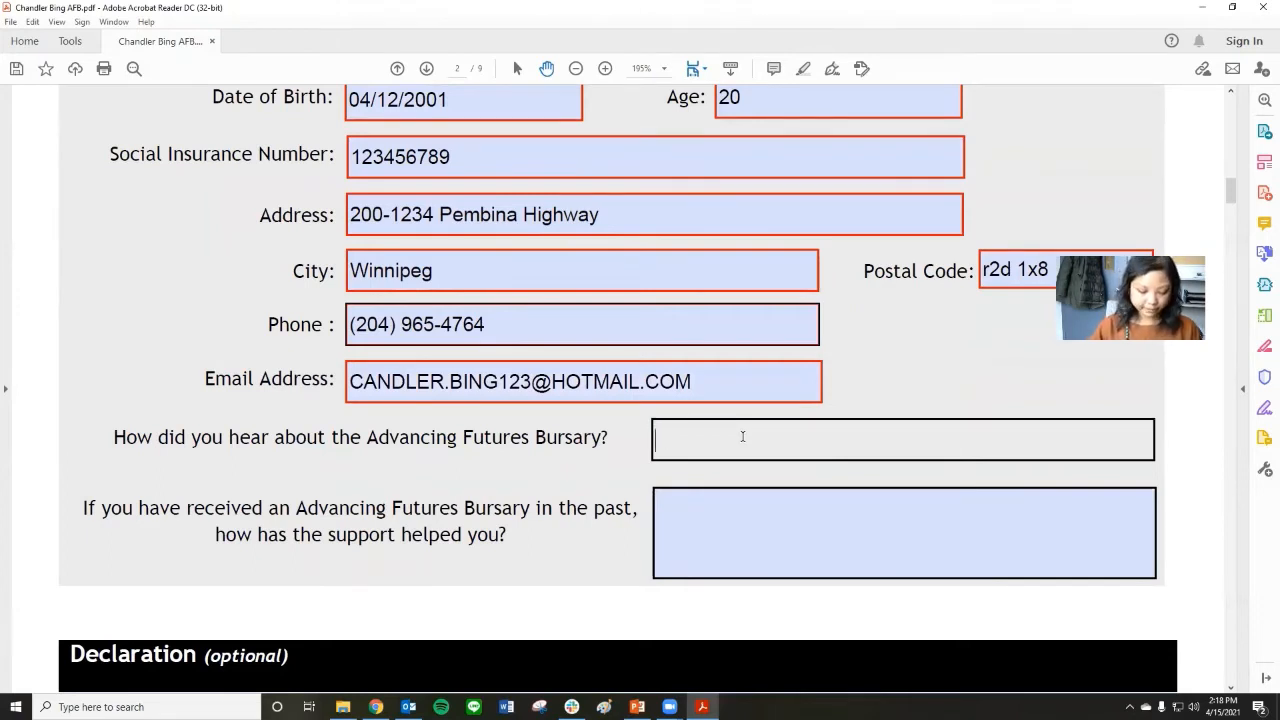
pyautogui.write('So')
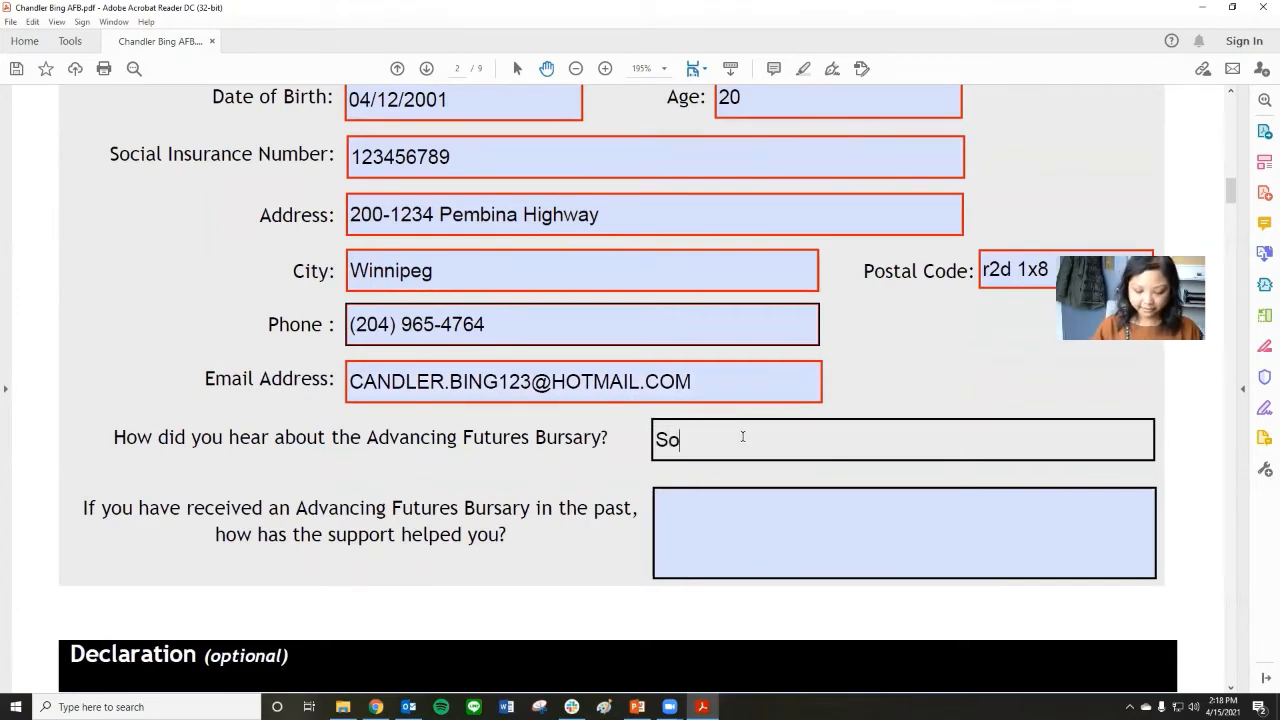
pyautogui.write('cial wor')
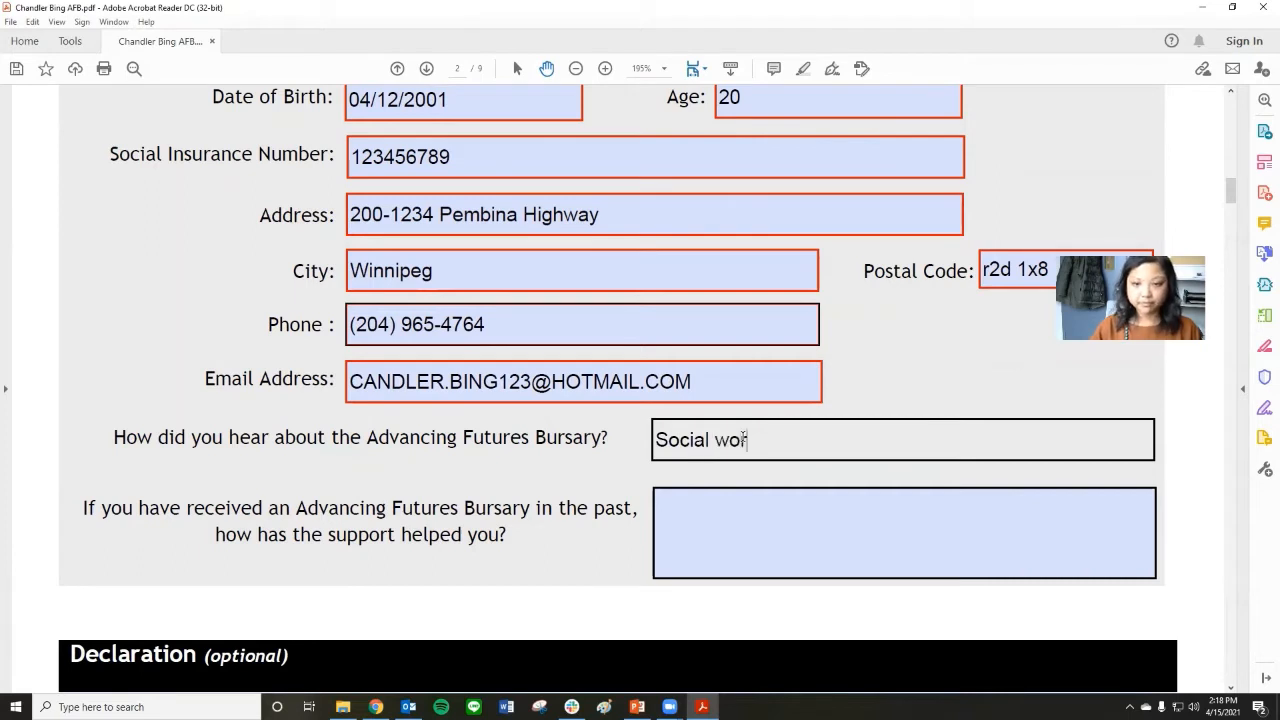
pyautogui.write('ker')
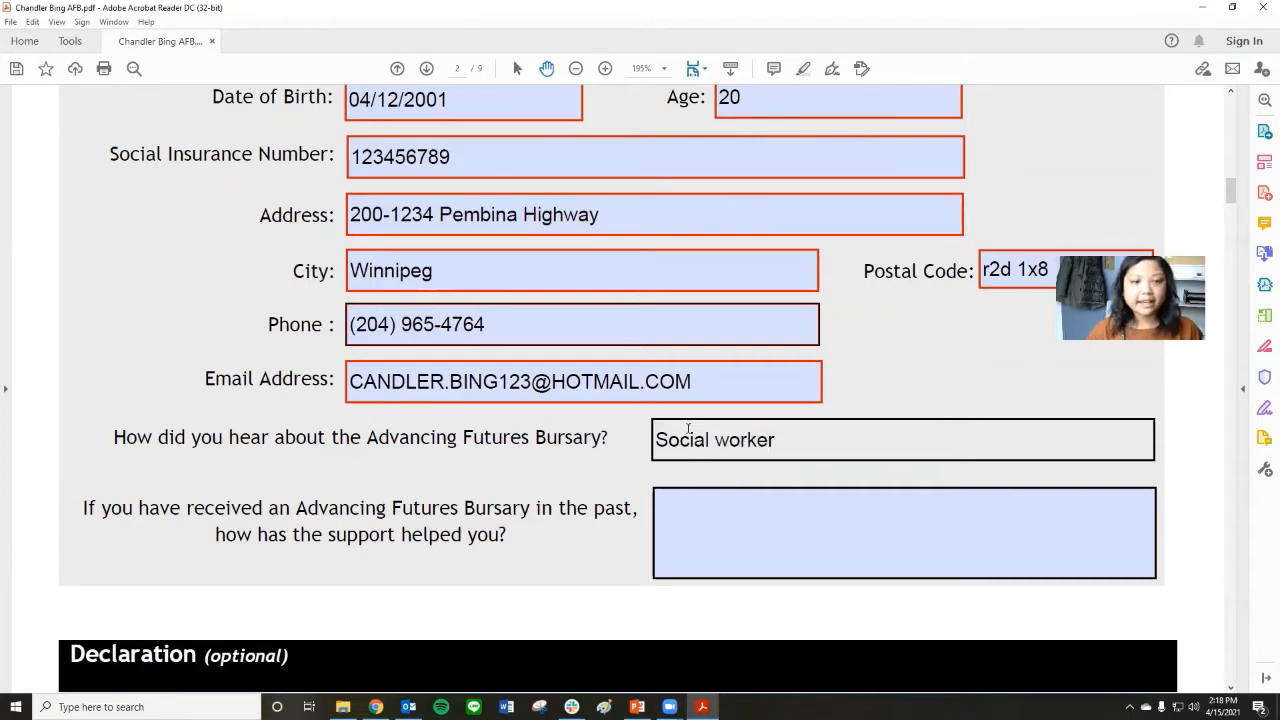
# Answer "N/A" to the question about how a past Advancing Futures Bursary has helped.
pyautogui.click(729, 529)
pyautogui.write('N')
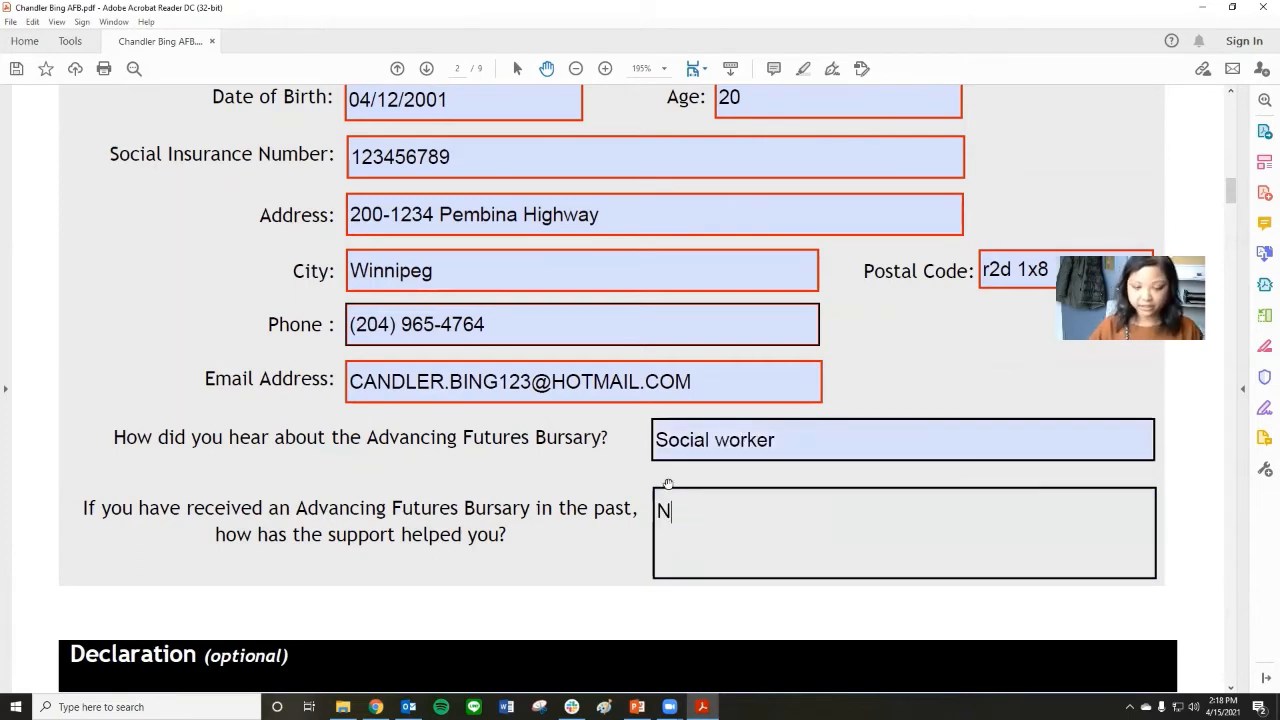
pyautogui.write('/A')
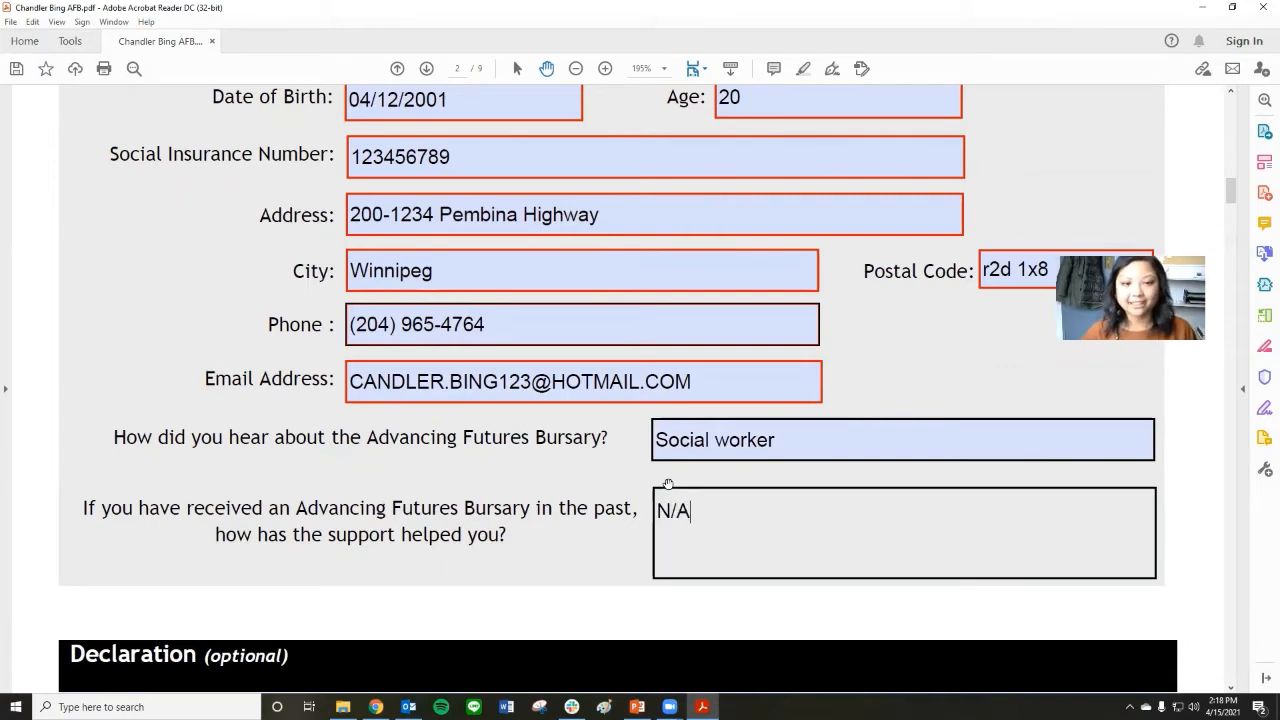
# Answer No to both Disability and Visible Minority in the optional Declaration section.
pyautogui.scroll(-3, 684, 436)
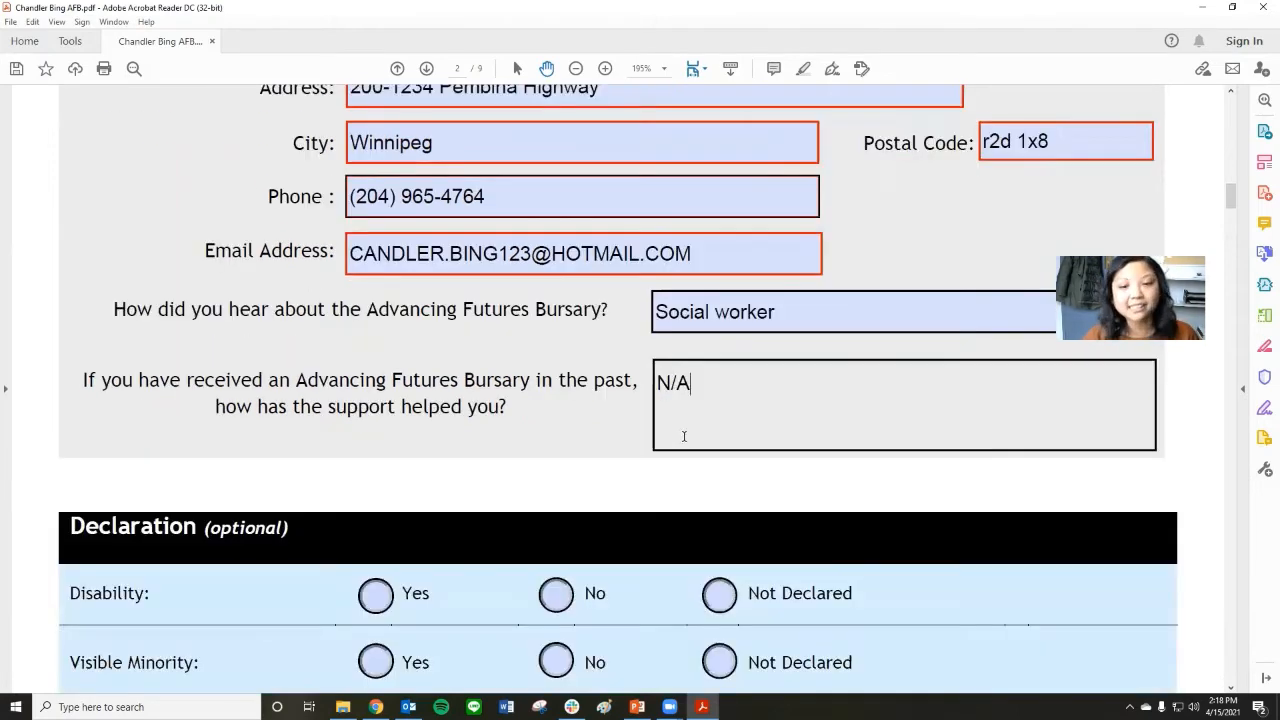
pyautogui.scroll(-2, 722, 409)
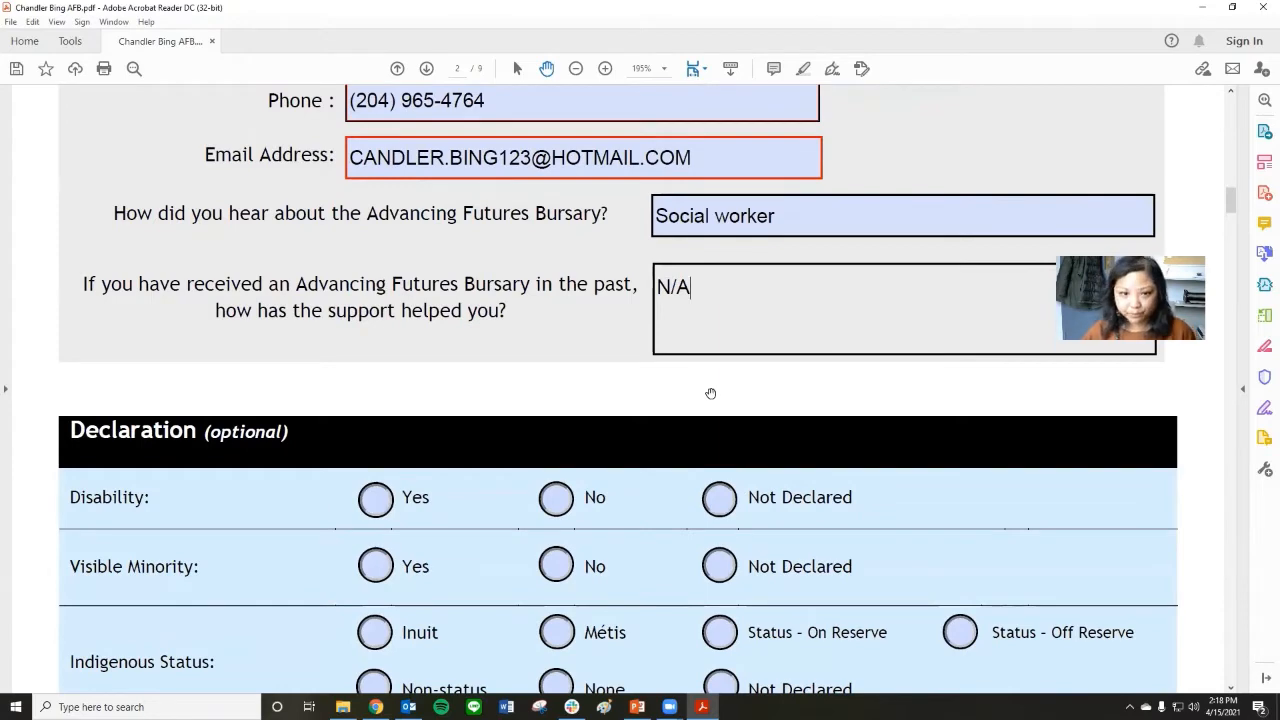
pyautogui.scroll(-7, 722, 409)
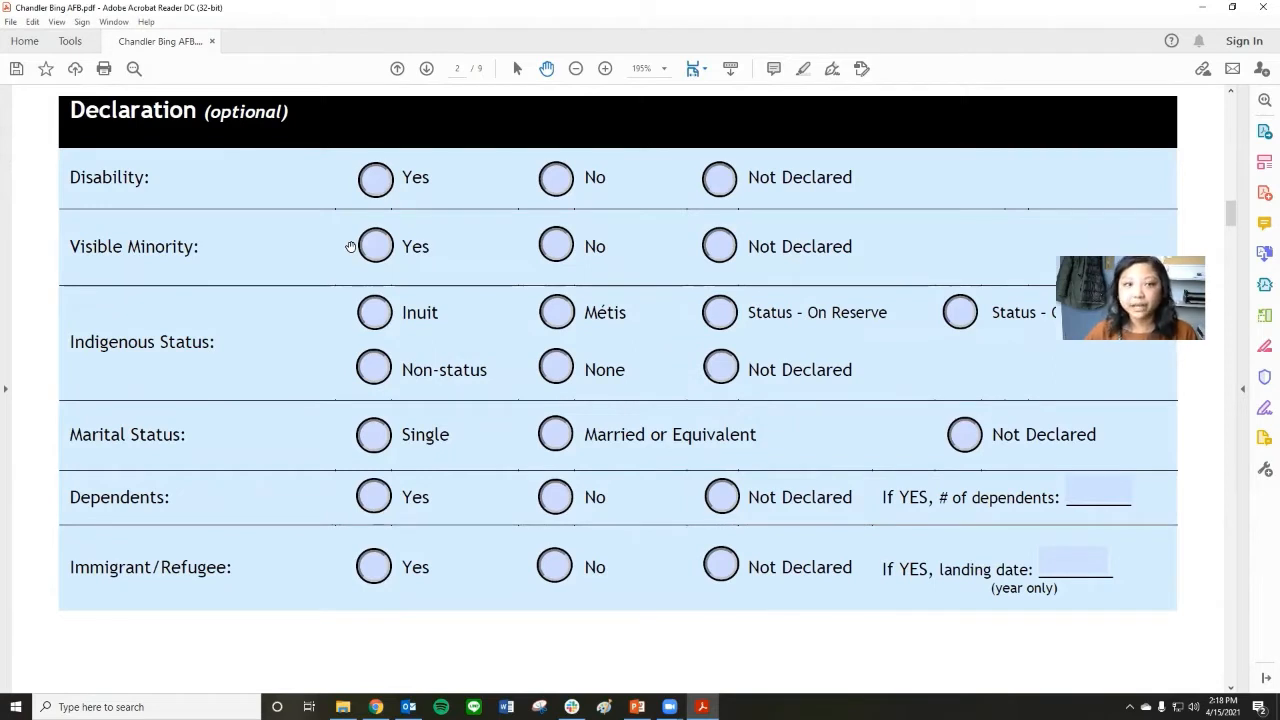
pyautogui.click(542, 188)
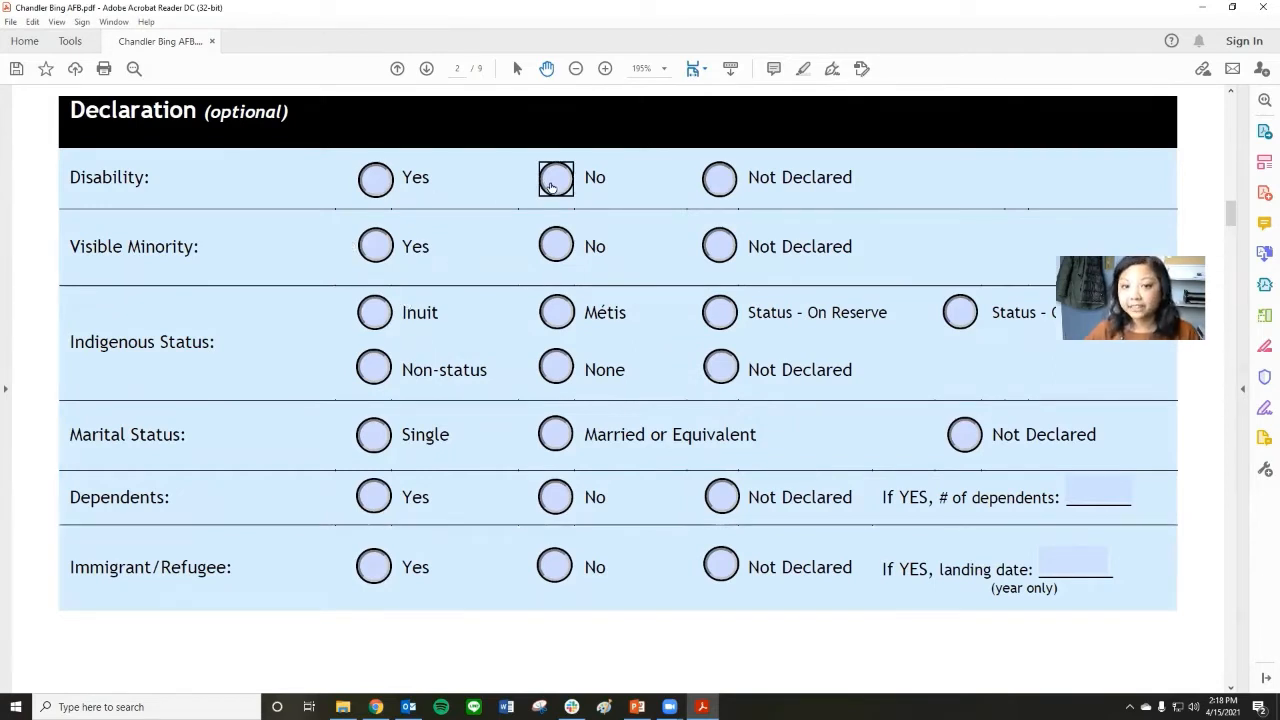
pyautogui.click(556, 246)
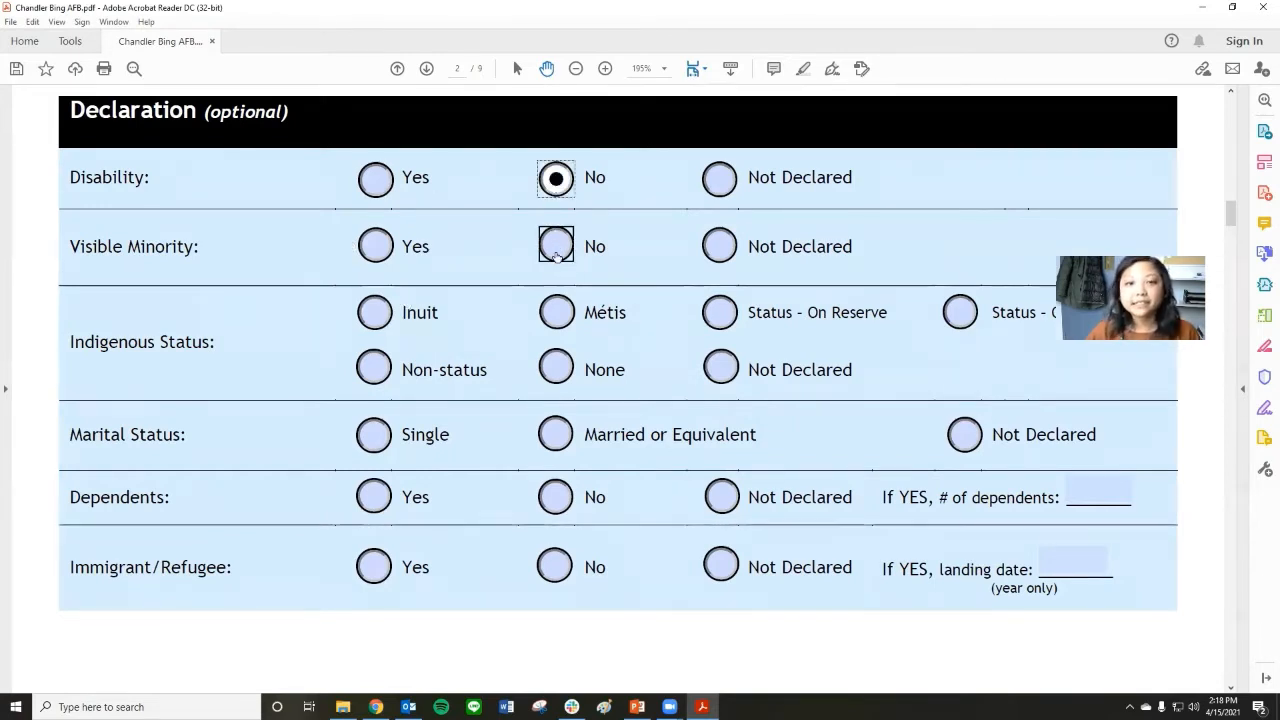
# Declare the applicant's Indigenous status as "Status - Off Reserve" and marital status as Single.
pyautogui.scroll(-1, 556, 248)
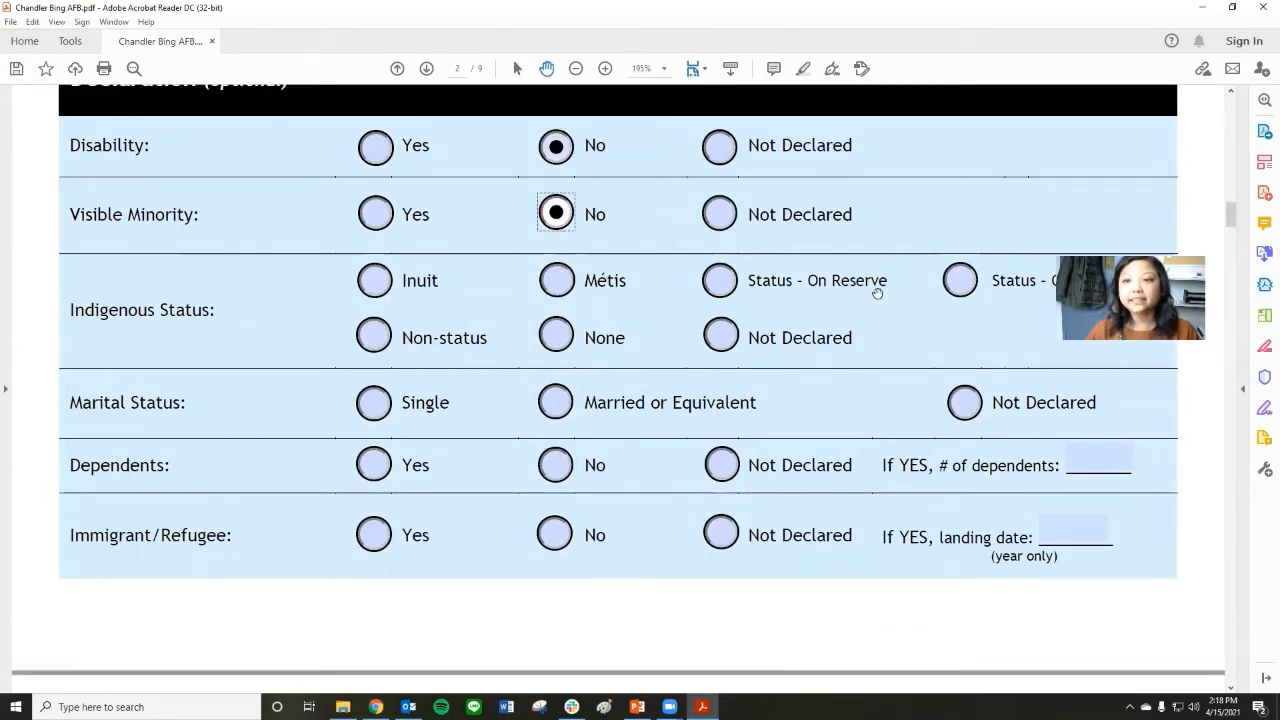
pyautogui.click(958, 285)
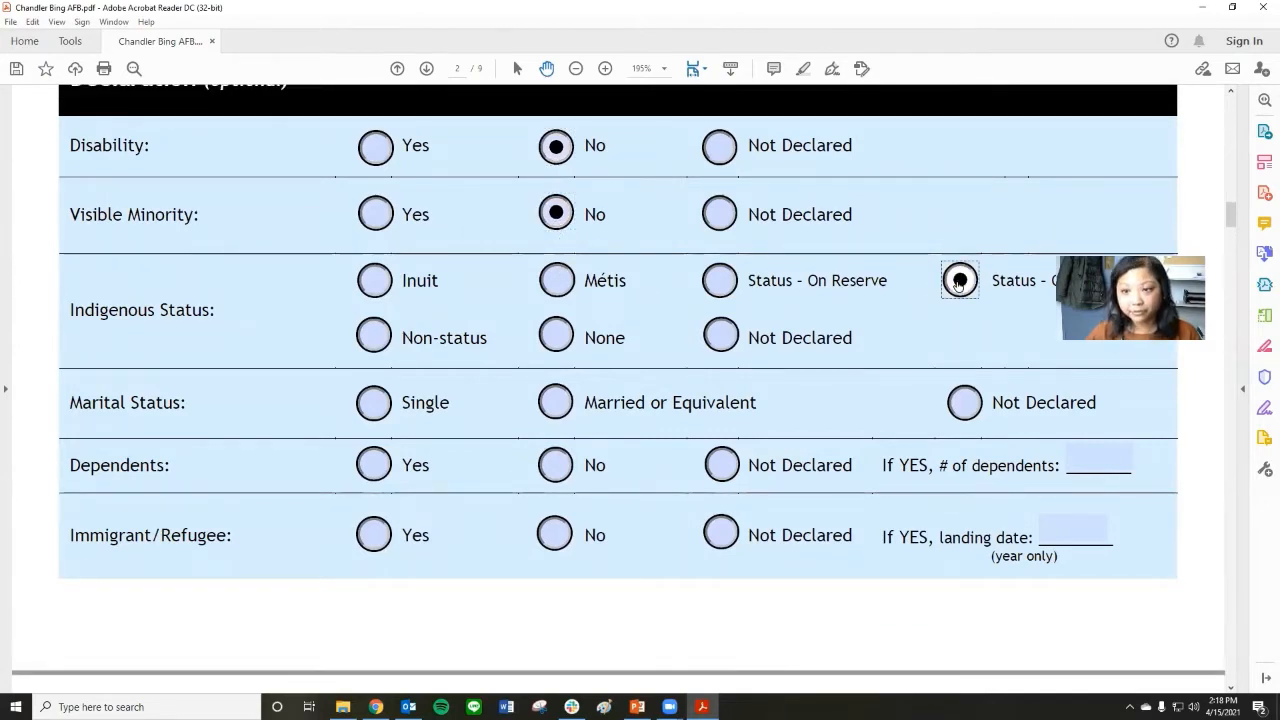
pyautogui.click(373, 403)
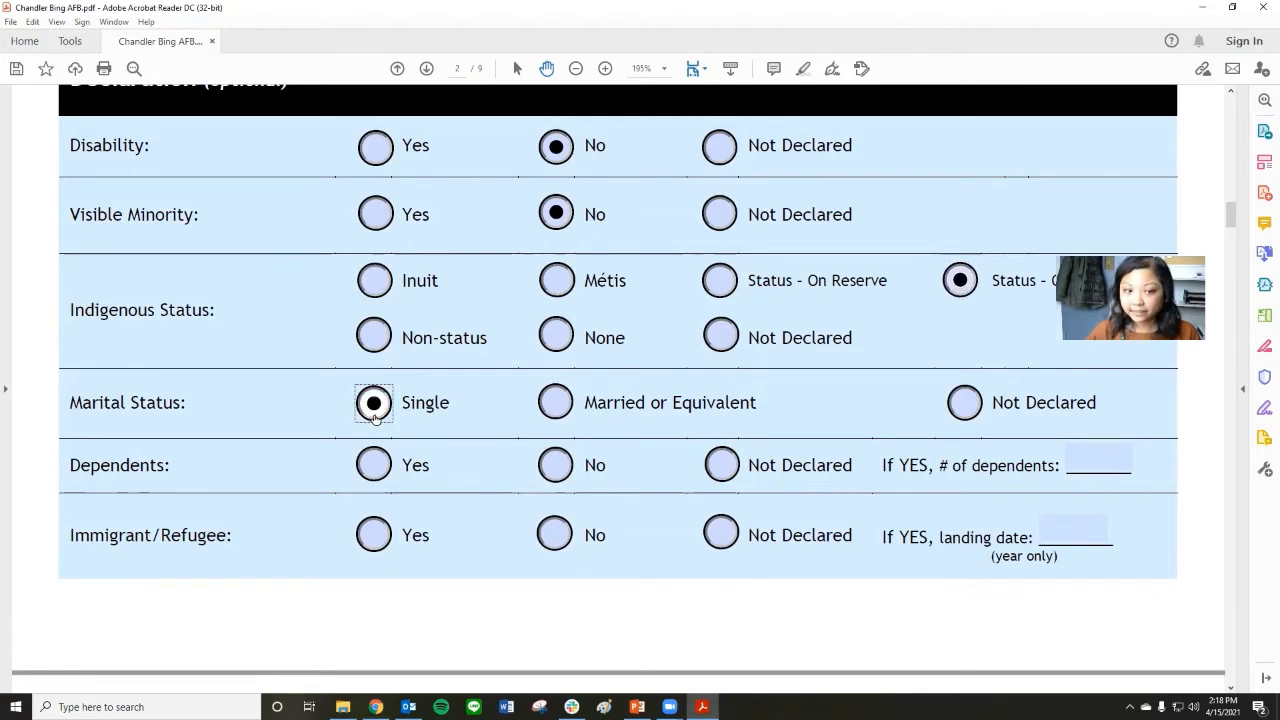
# Answer No to both Dependents and Immigrant/Refugee in the Declaration section.
pyautogui.scroll(-2, 372, 421)
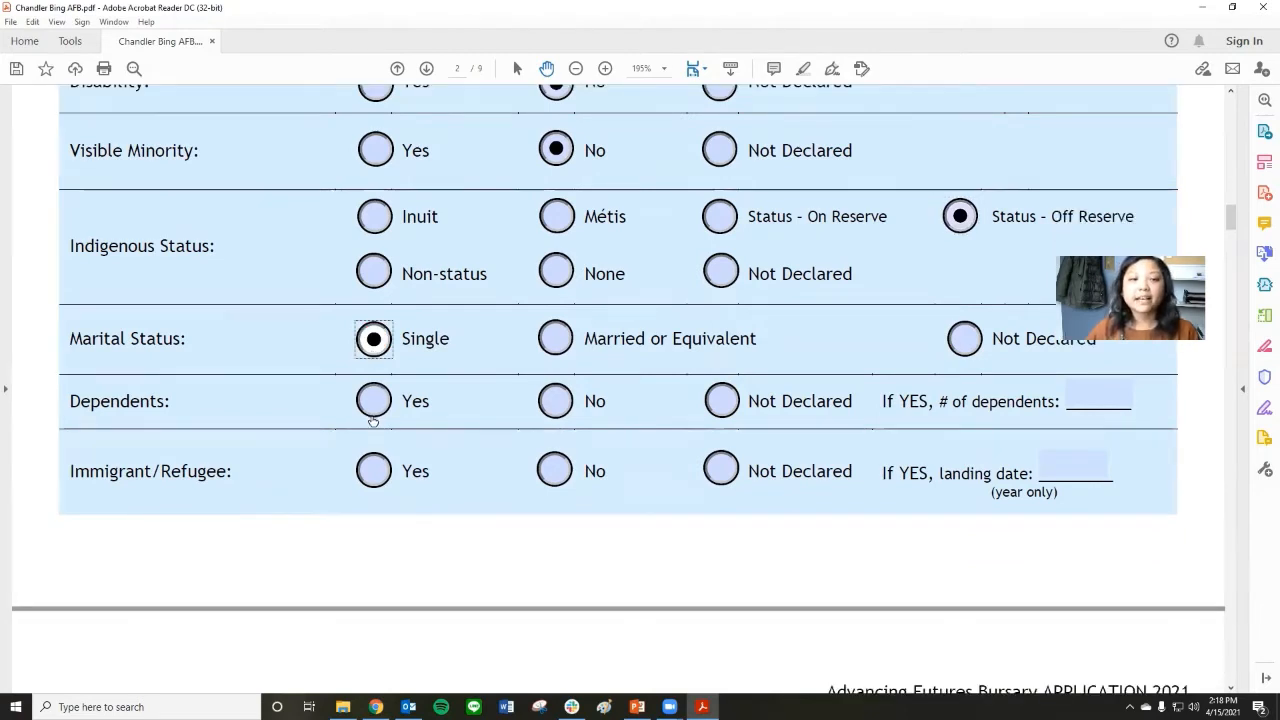
pyautogui.click(555, 404)
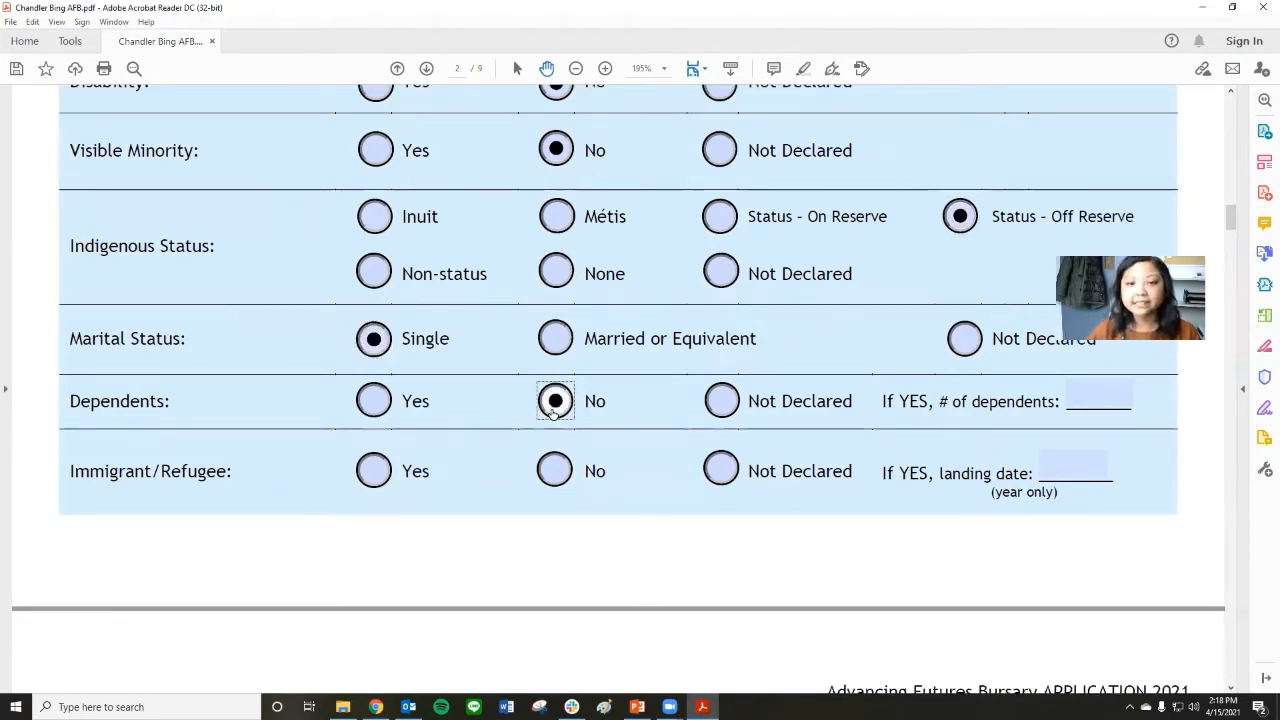
pyautogui.click(556, 472)
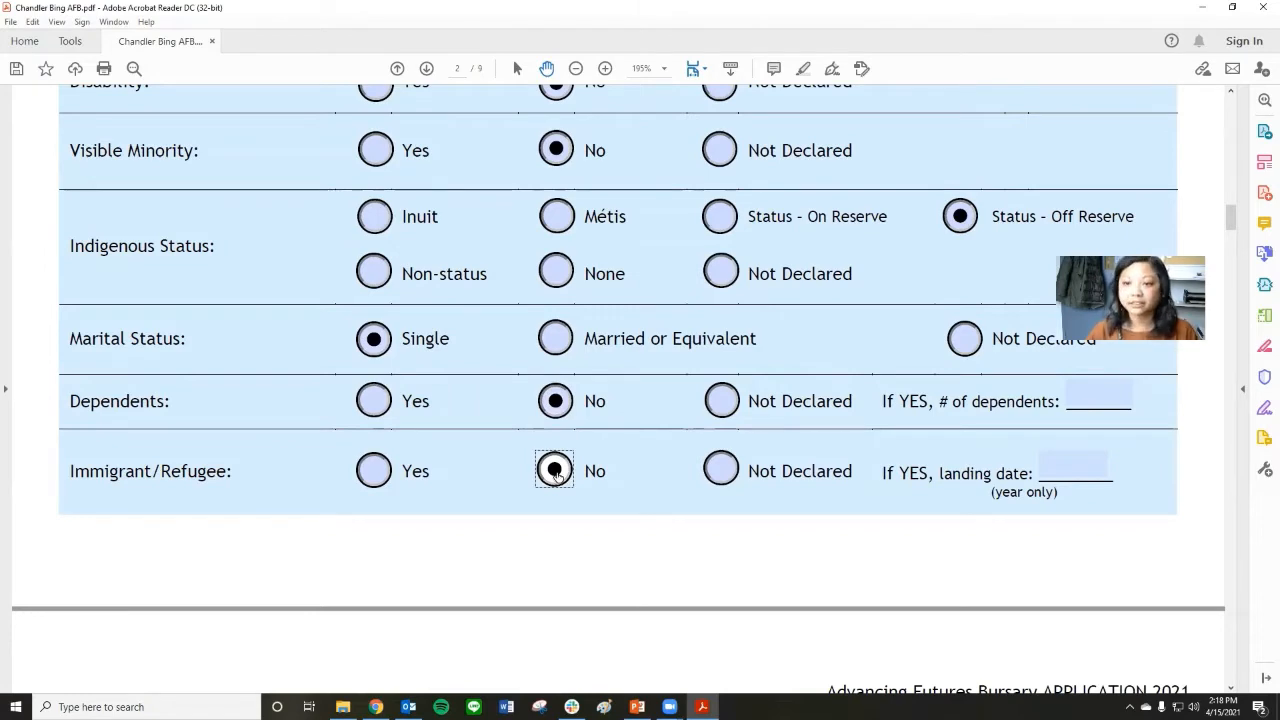
# In Part 2, enter "South East Child and Family Services" as the agency and mark the status as currently on an Agreement with Young Adult (AYA).
pyautogui.scroll(-4, 557, 474)
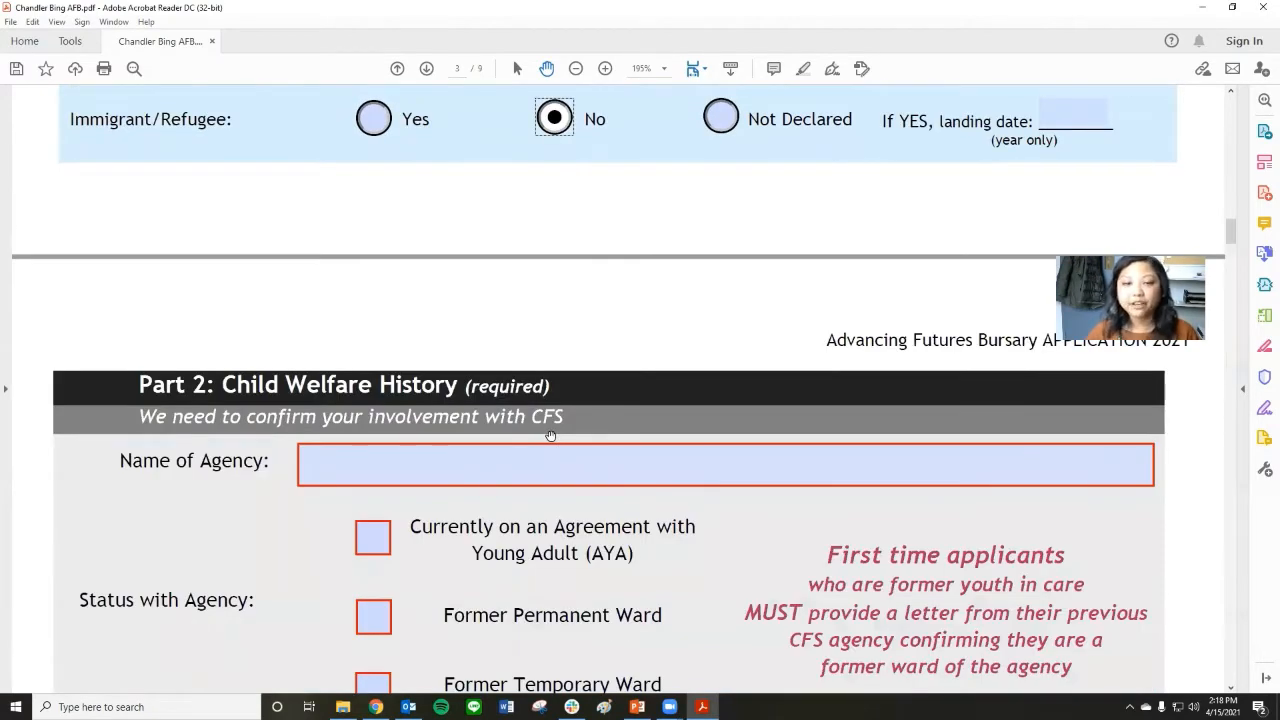
pyautogui.scroll(-3, 550, 435)
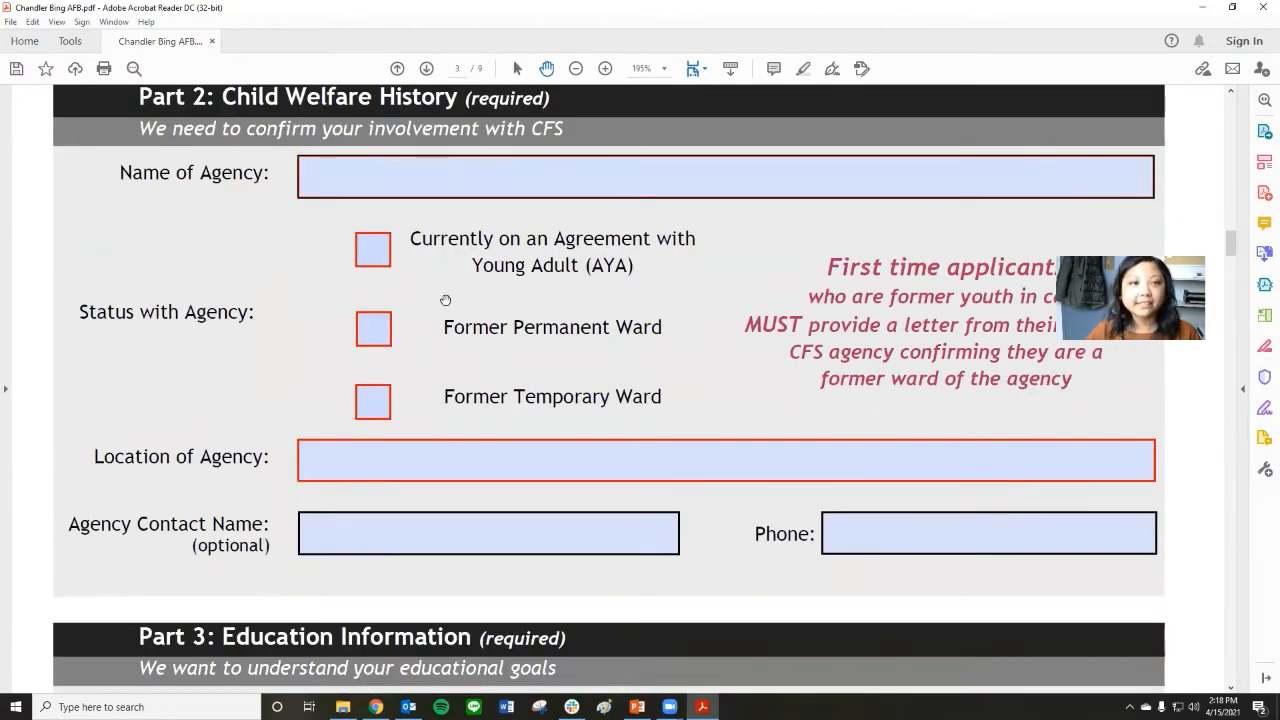
pyautogui.scroll(1, 445, 300)
pyautogui.click(404, 207)
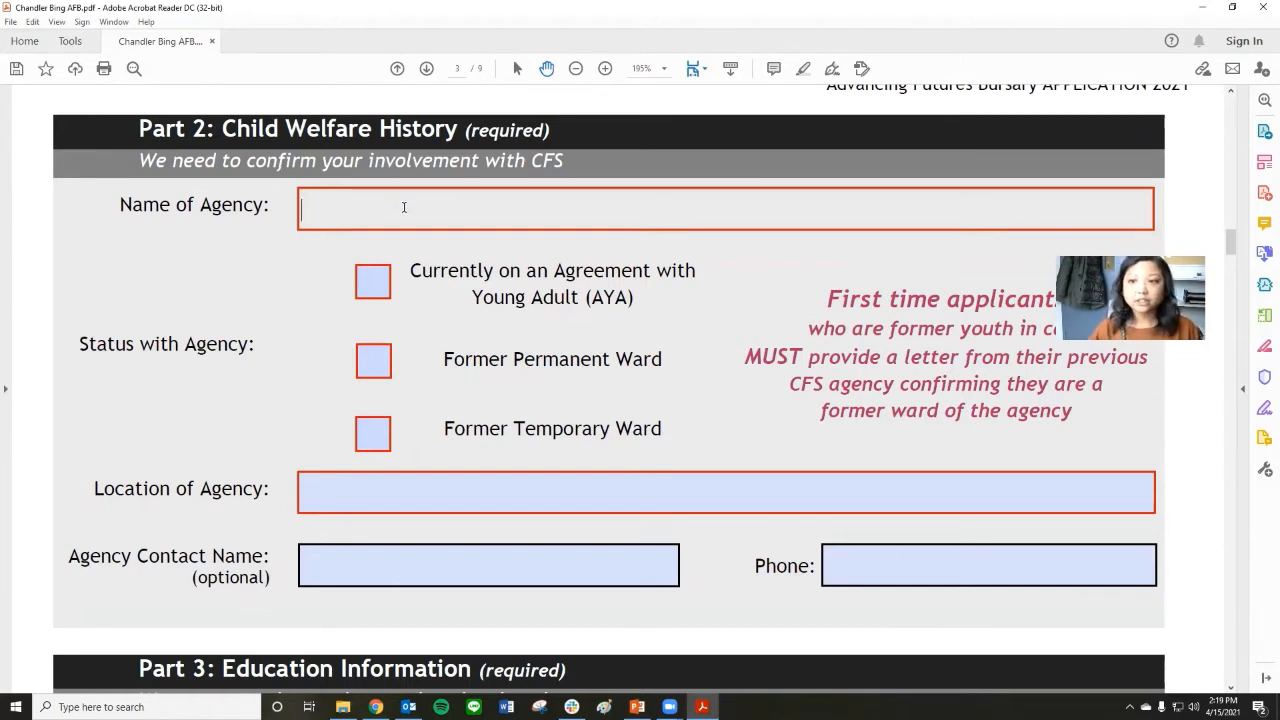
pyautogui.write('S')
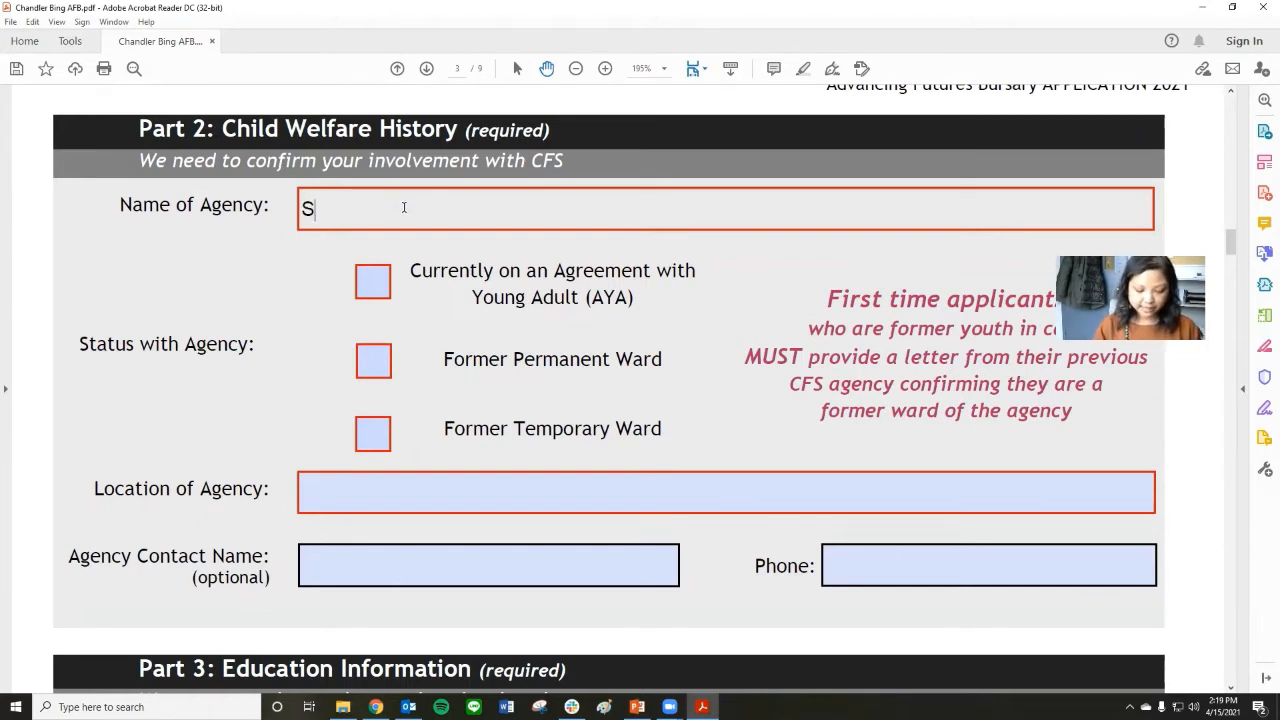
pyautogui.write('outh East')
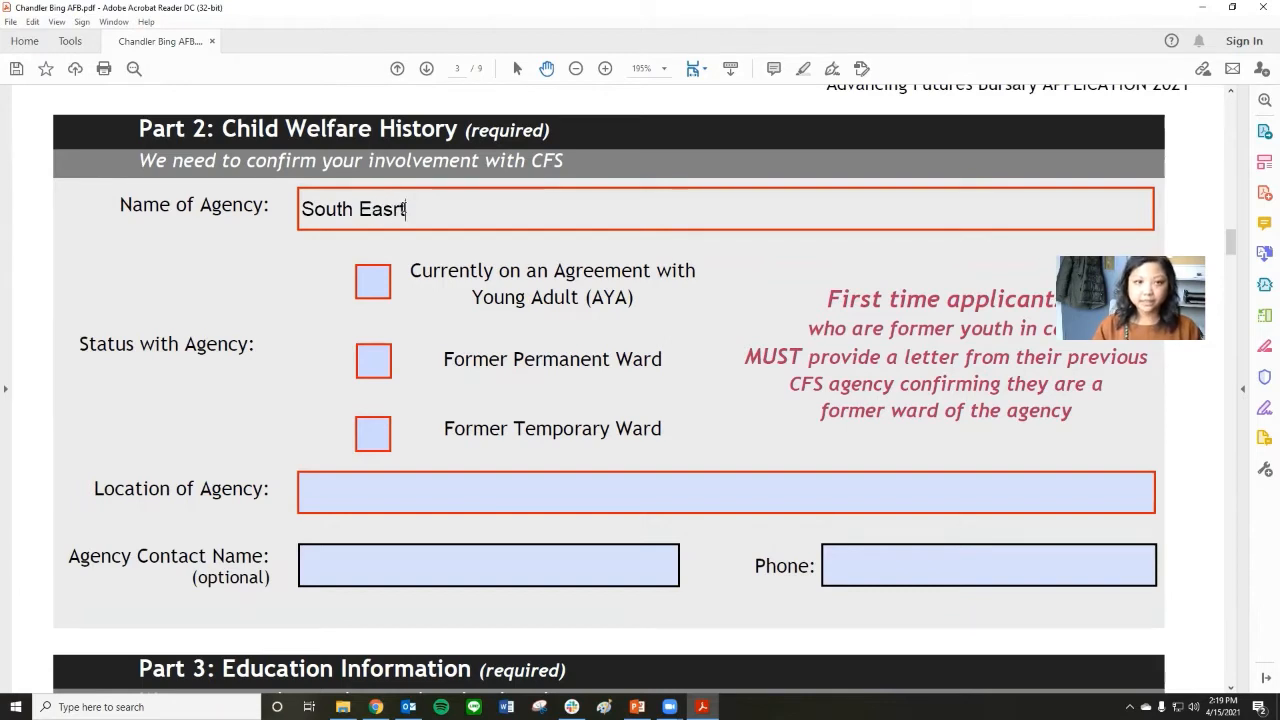
pyautogui.write(' Chi')
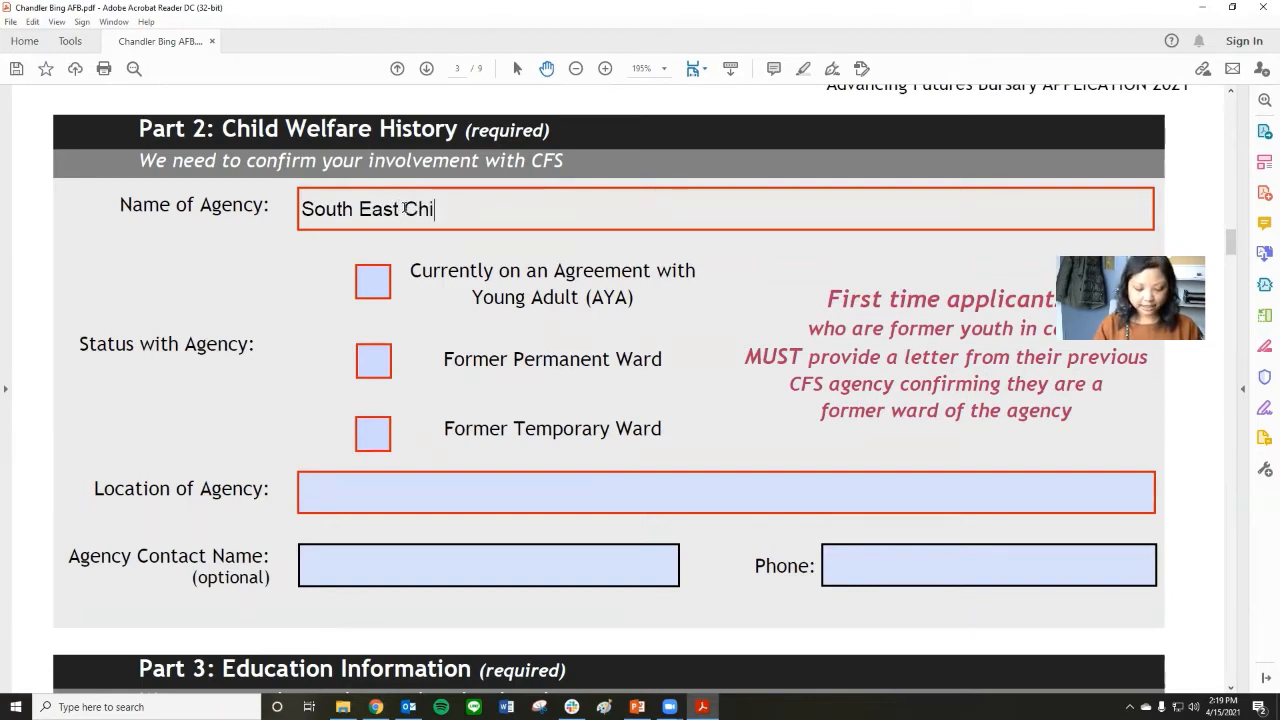
pyautogui.write('ld and Family Services')
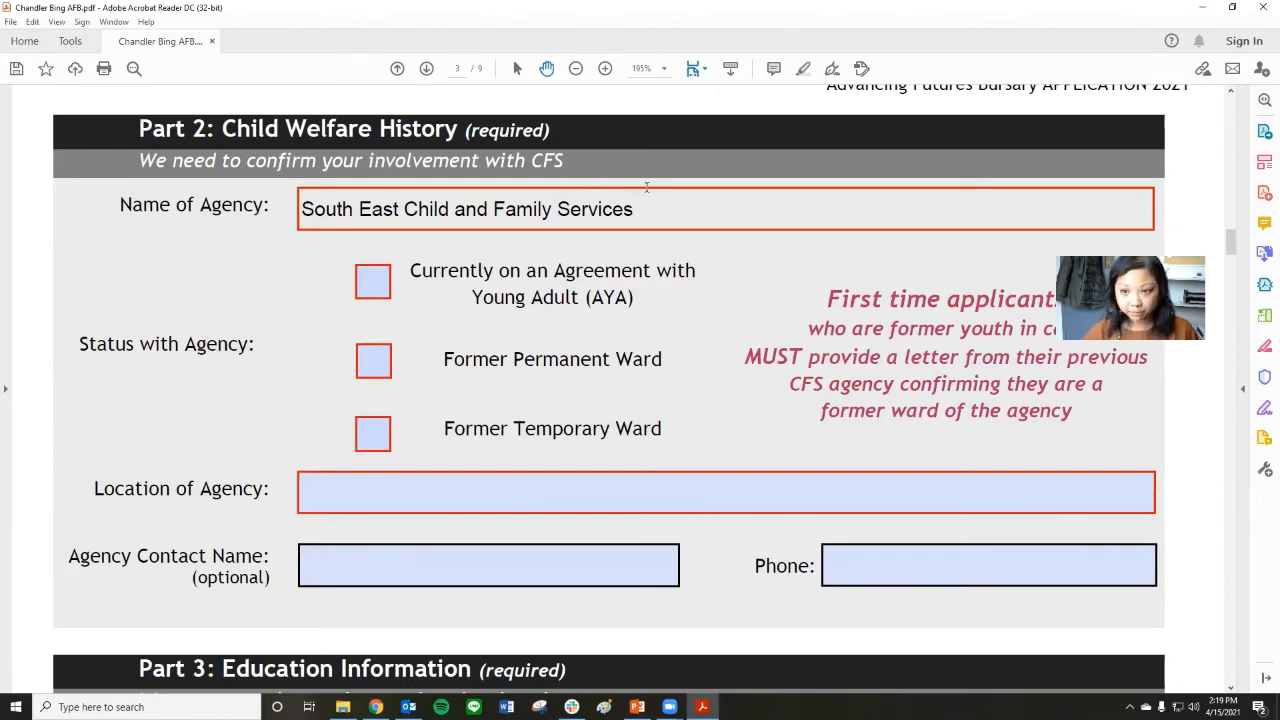
pyautogui.scroll(-1, 562, 211)
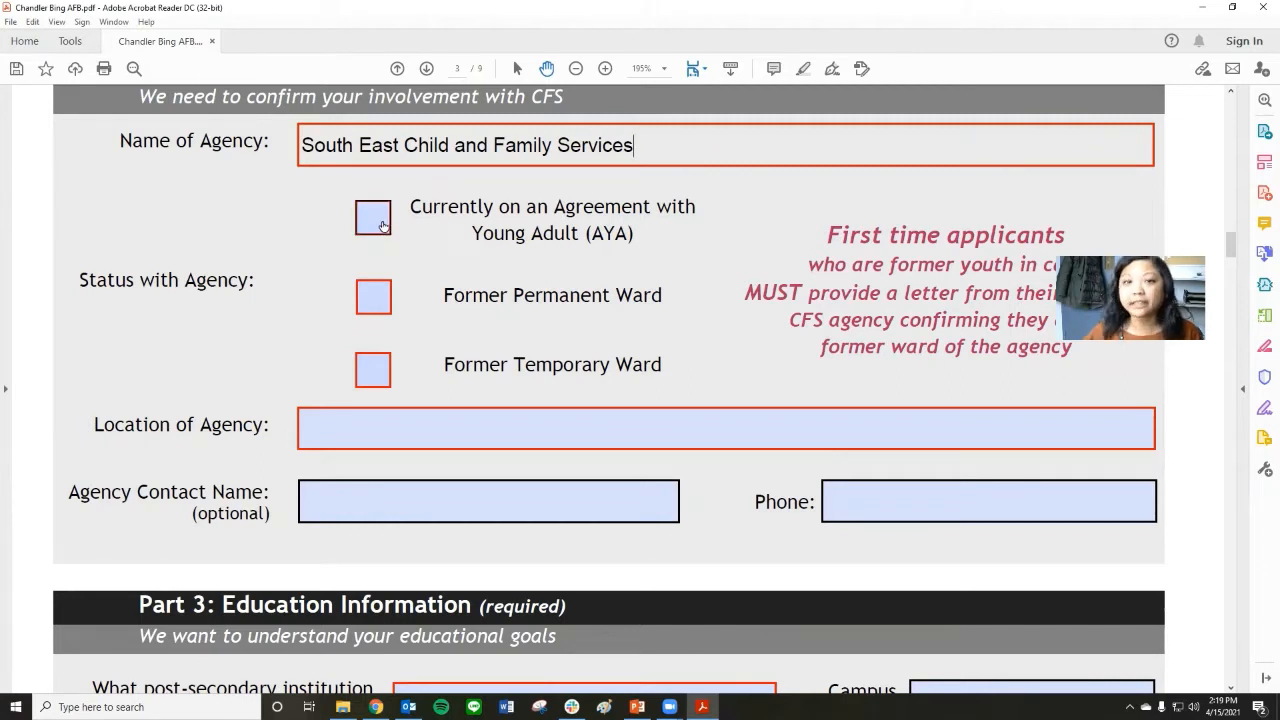
pyautogui.click(382, 225)
# Ready the Location of Agency field for entry, switch to Chrome and search for "south east cfs" in a new tab.
pyautogui.scroll(-2, 509, 310)
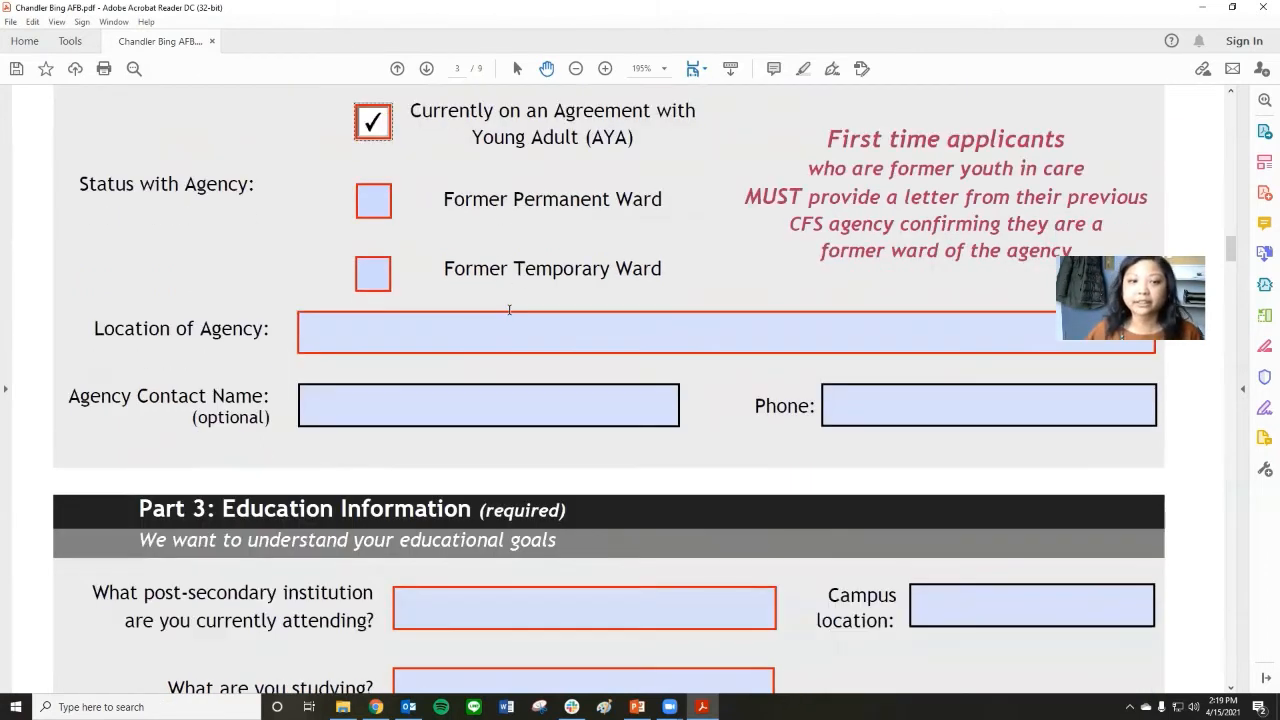
pyautogui.click(473, 337)
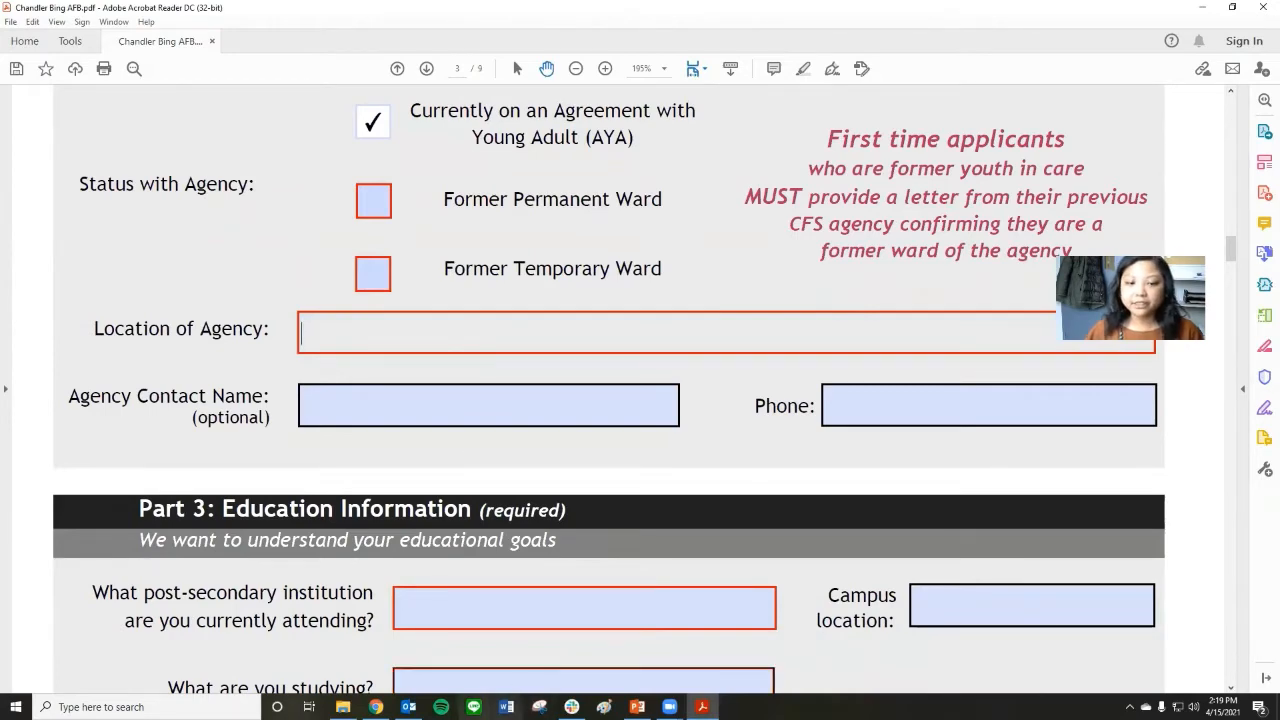
pyautogui.click(375, 707)
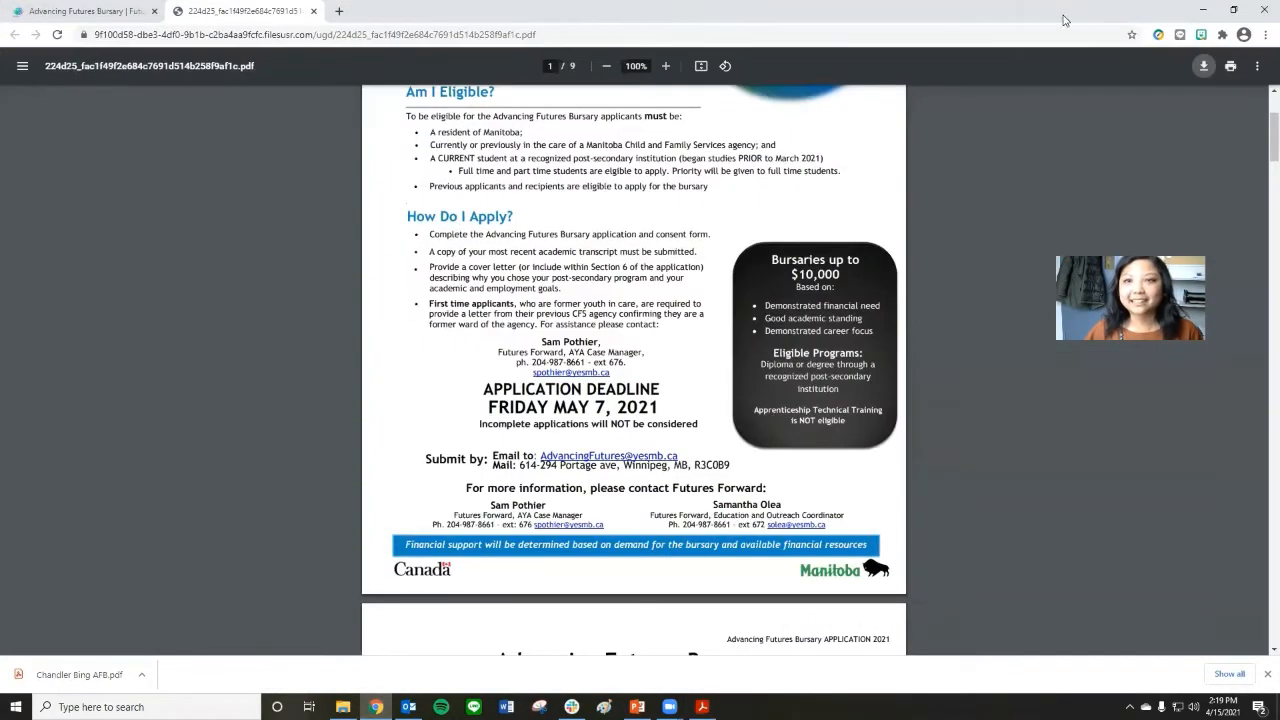
pyautogui.click(339, 11)
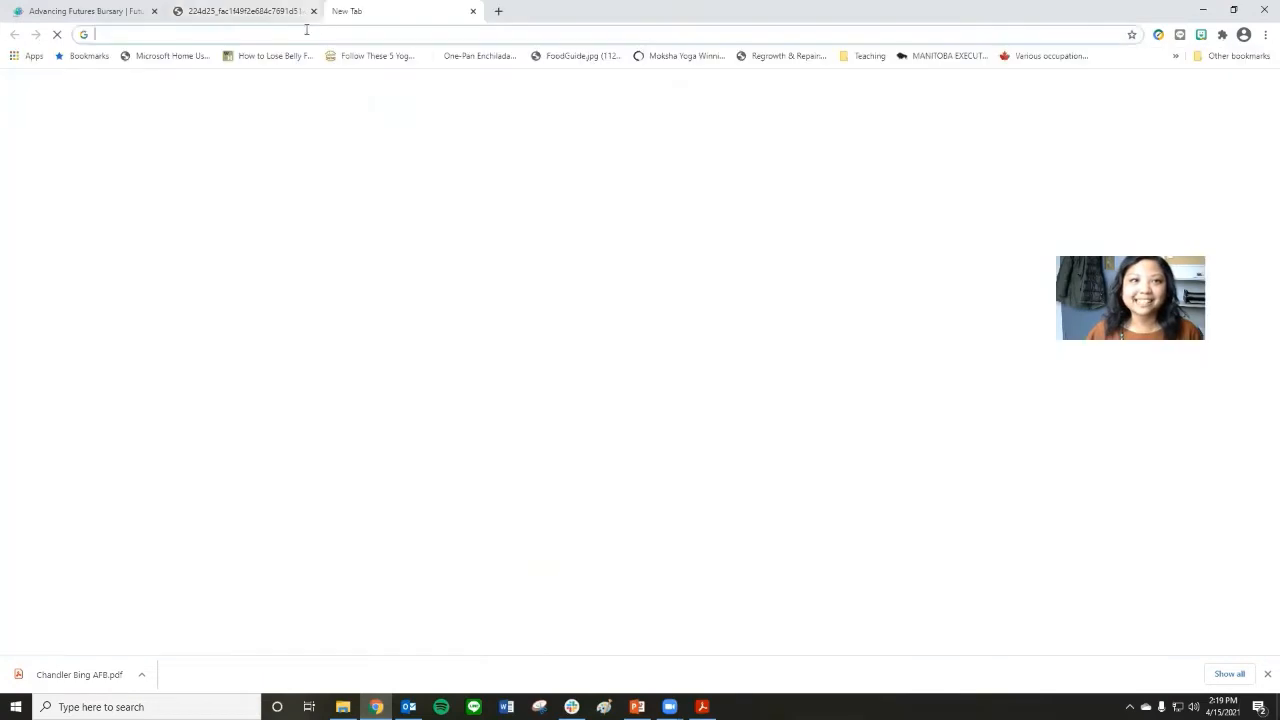
pyautogui.click(299, 36)
pyautogui.write('south east')
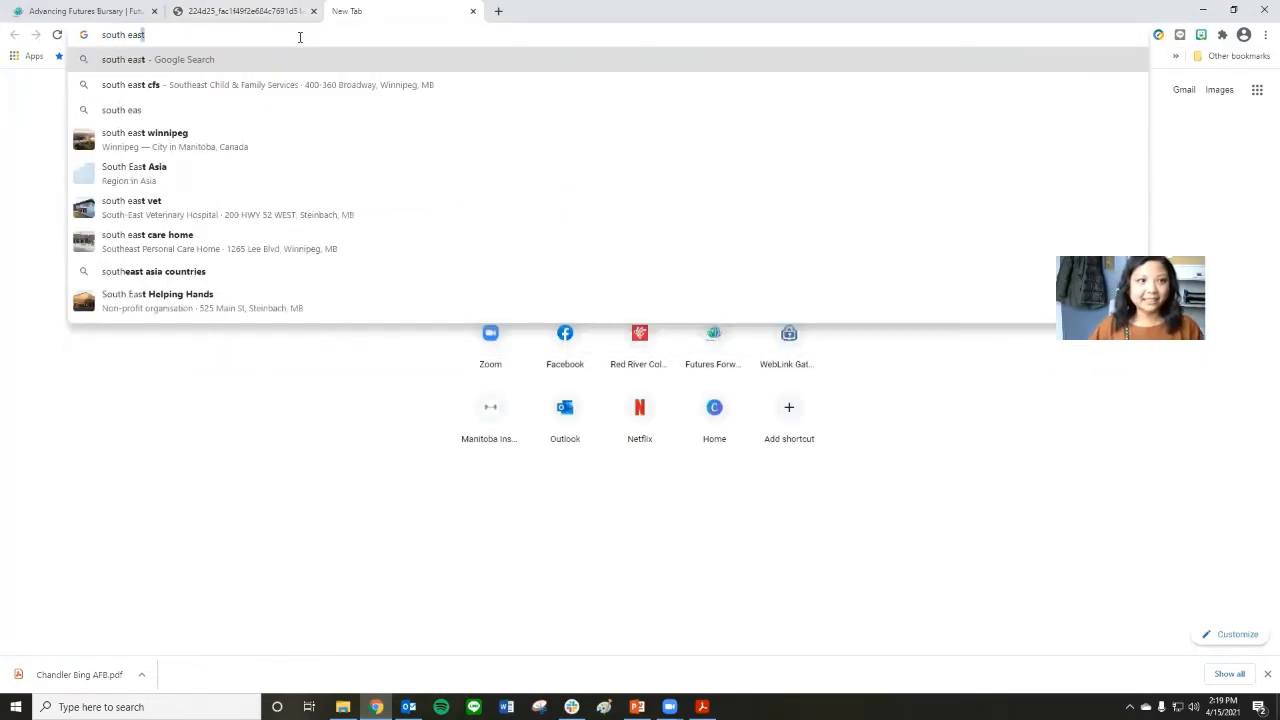
pyautogui.click(220, 86)
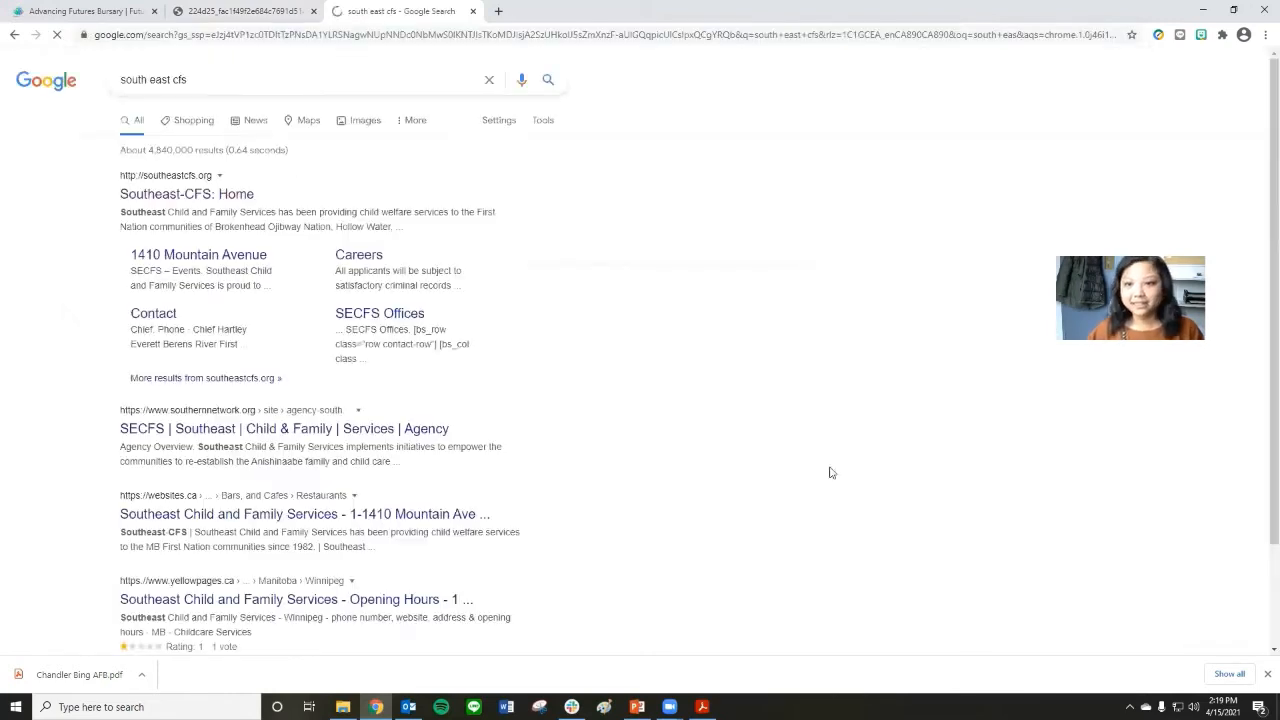
# Copy the agency's address from the Google search results and paste it into the form's Location of Agency field in Acrobat Reader.
pyautogui.moveTo(857, 371); pyautogui.dragTo(676, 368)
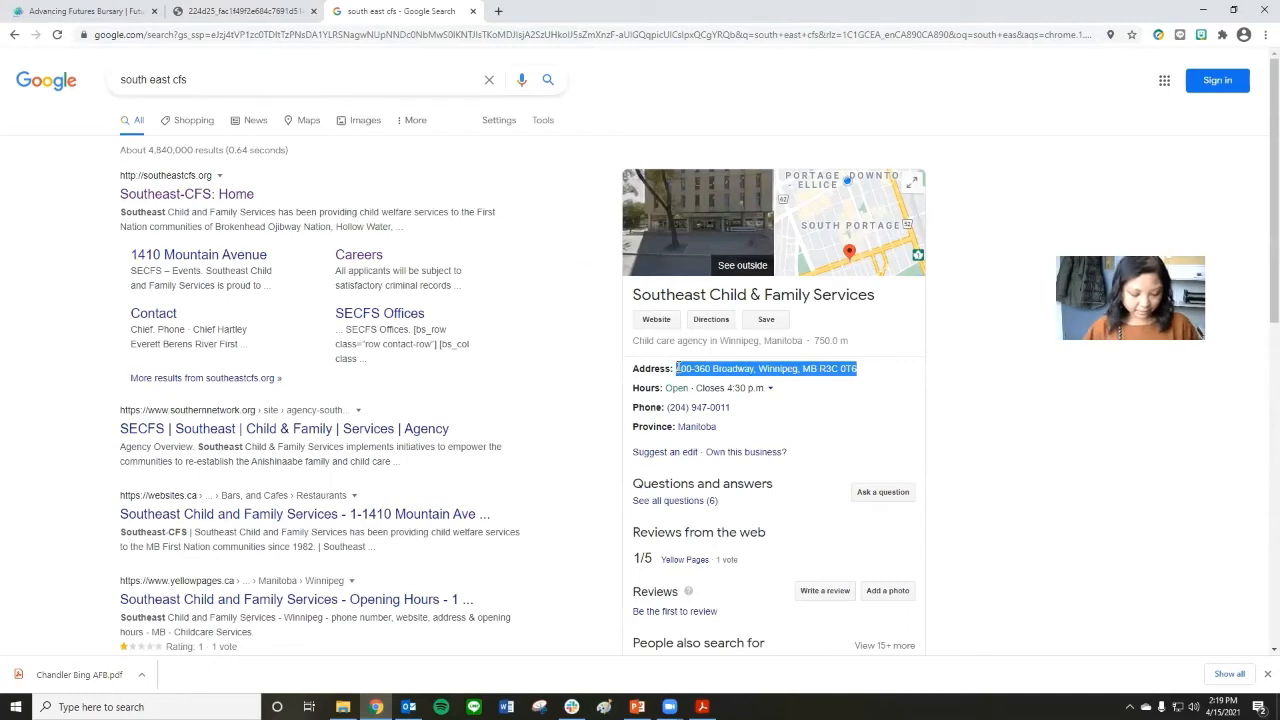
pyautogui.hotkey('ctrl', 'c')
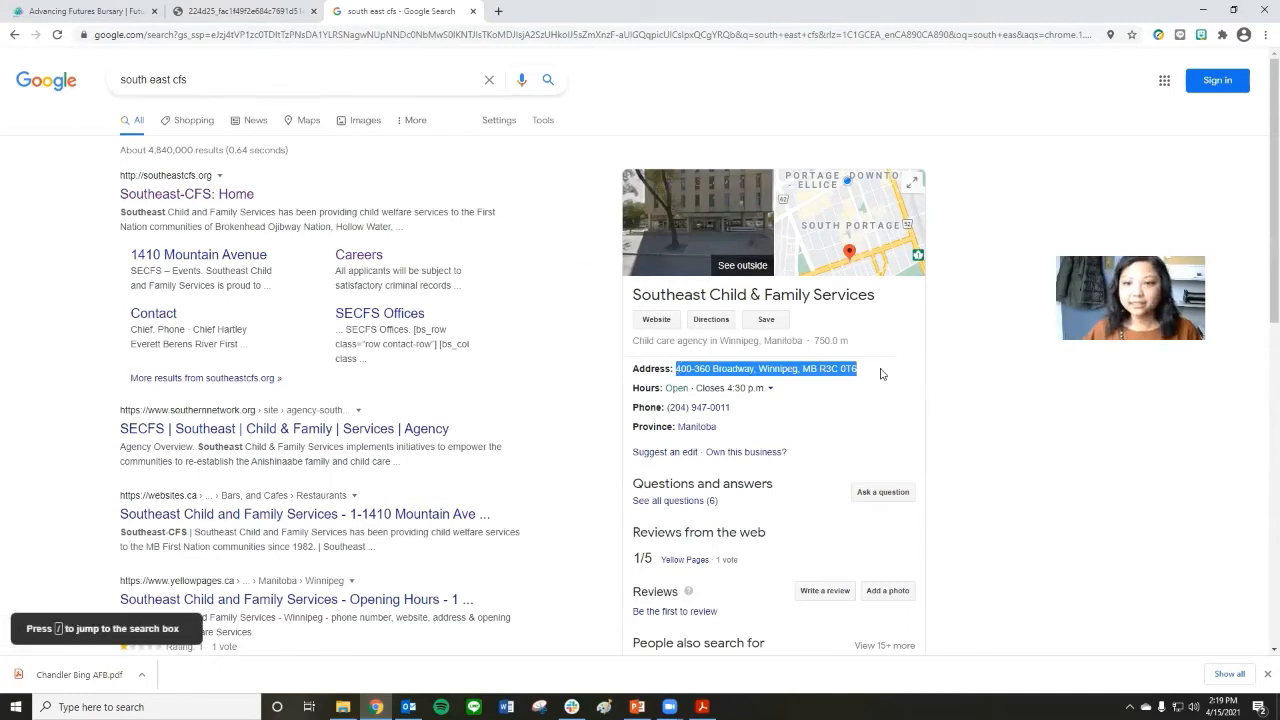
pyautogui.click(848, 400)
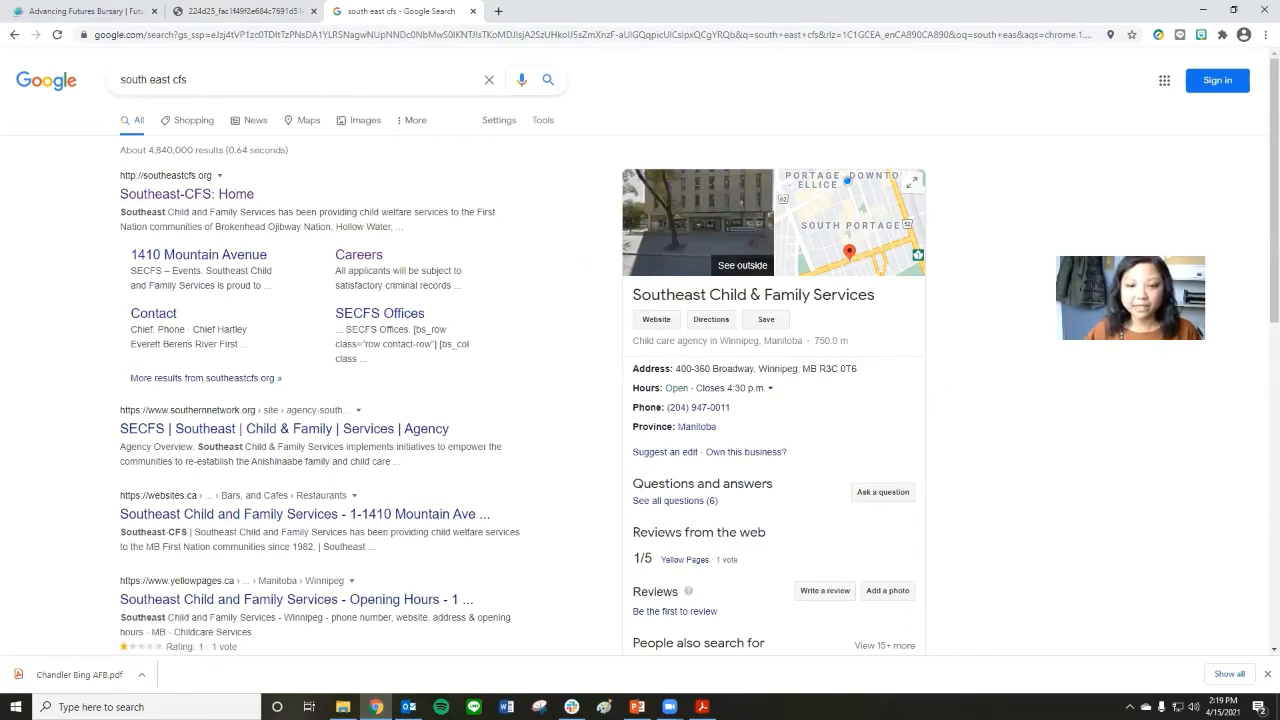
pyautogui.click(703, 708)
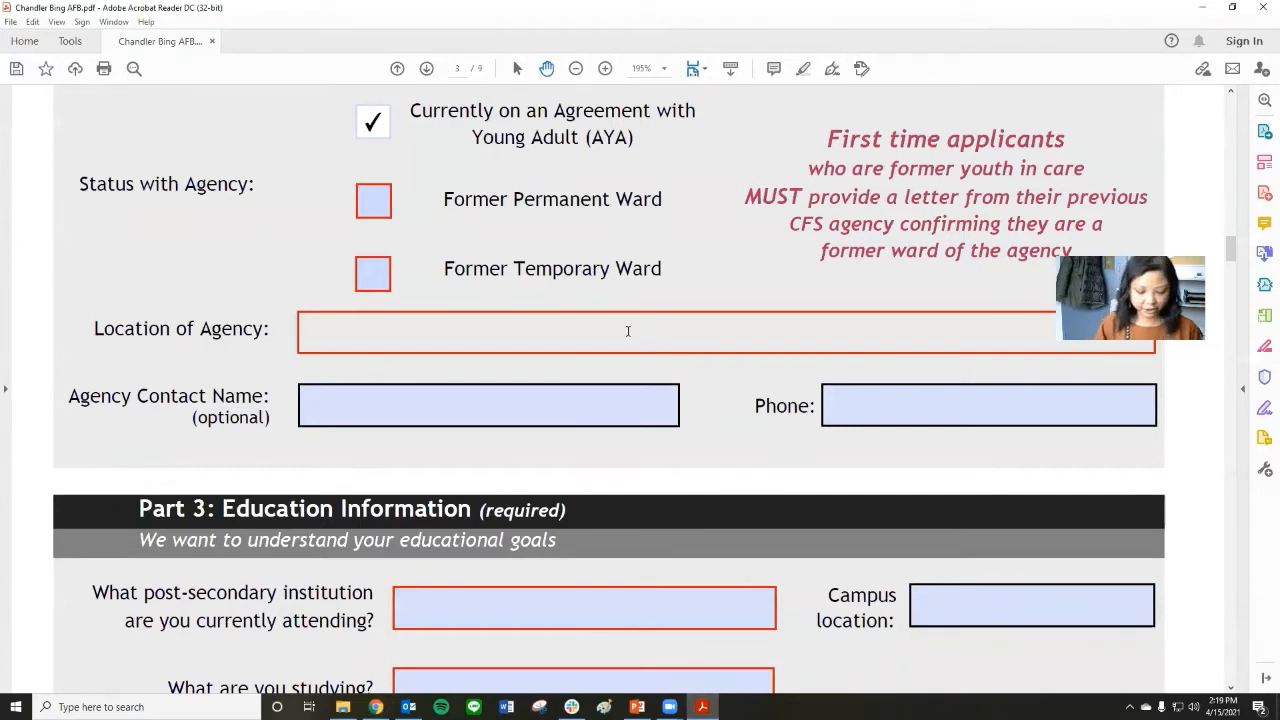
pyautogui.hotkey('ctrl', 'v')
# Enter the agency contact's full name in the optional contact field of Part 2.
pyautogui.scroll(-2, 590, 388)
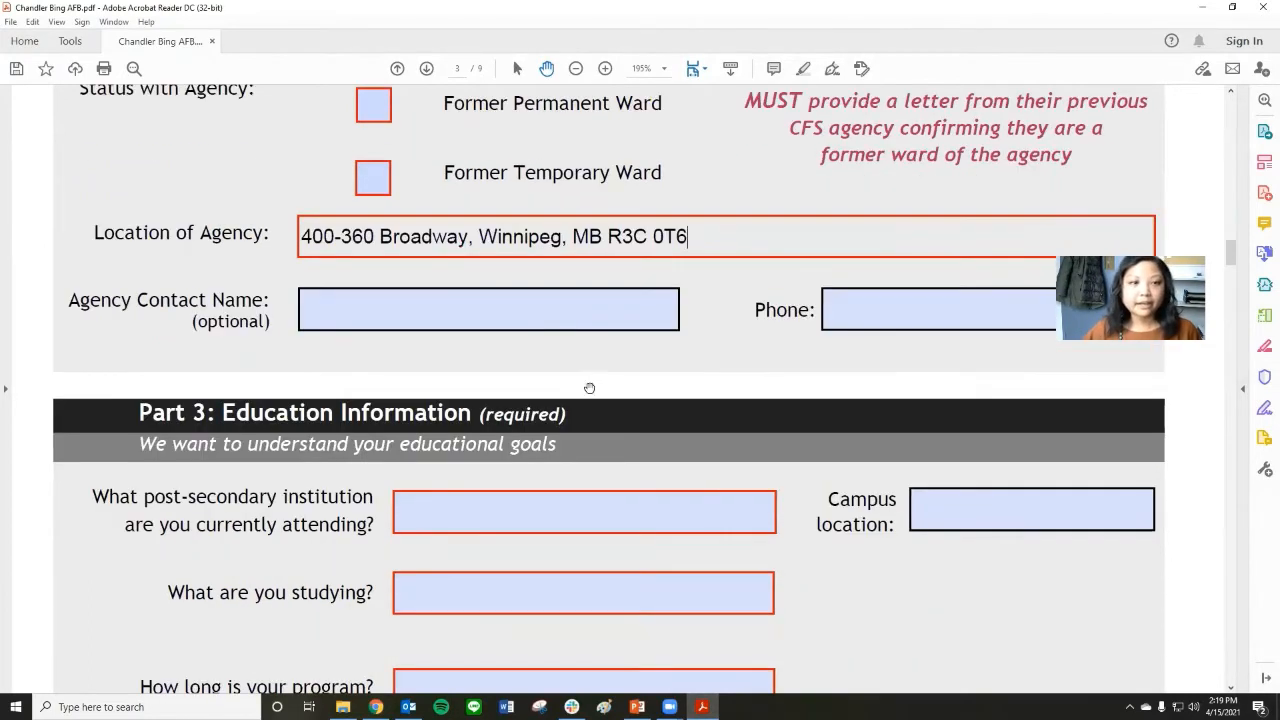
pyautogui.click(435, 315)
pyautogui.write('Ros')
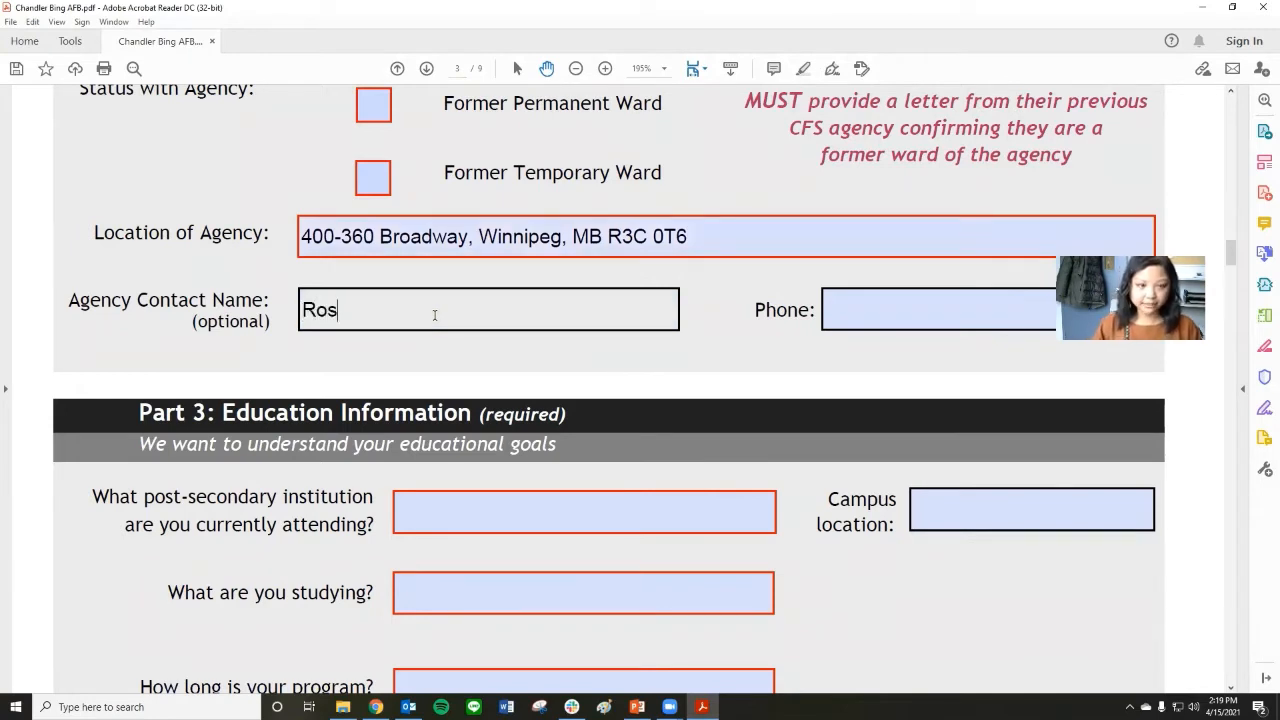
pyautogui.write('s Gell;')
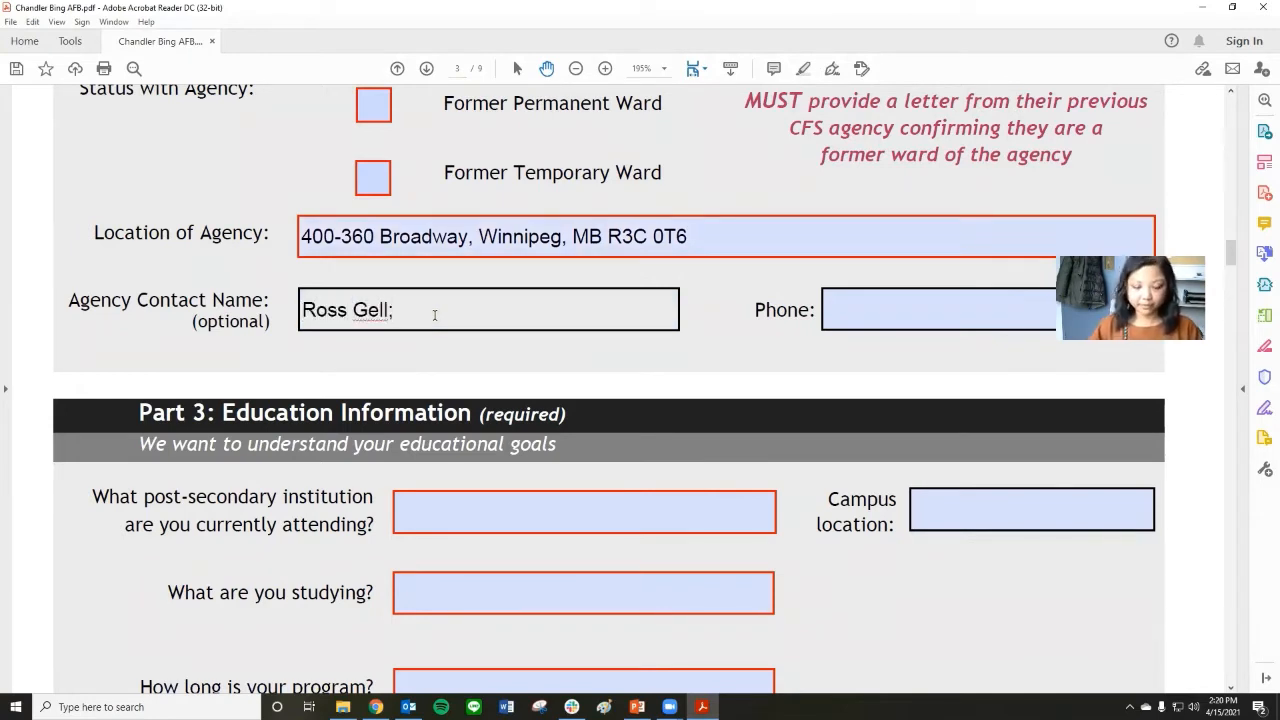
pyautogui.press('BackSpace')
pyautogui.write('ler')
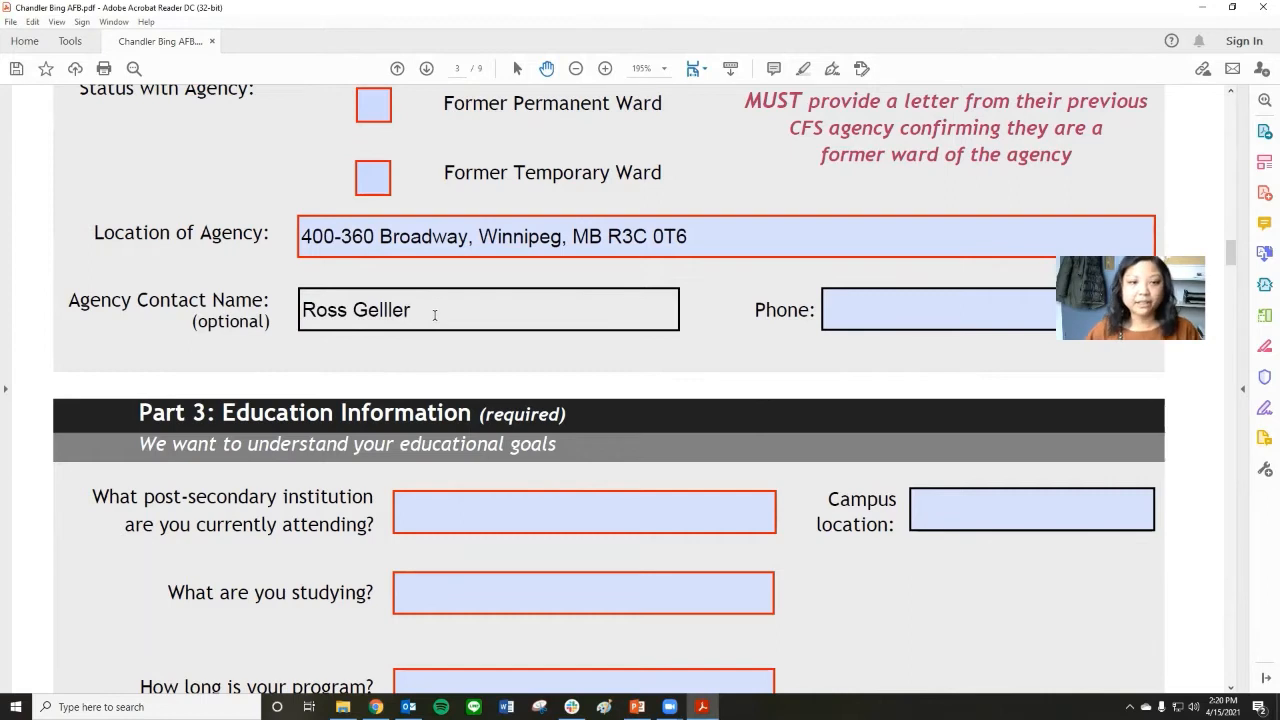
# In Part 3, enter "University of Manitoba" as the post-secondary institution currently attended.
pyautogui.scroll(-5, 434, 315)
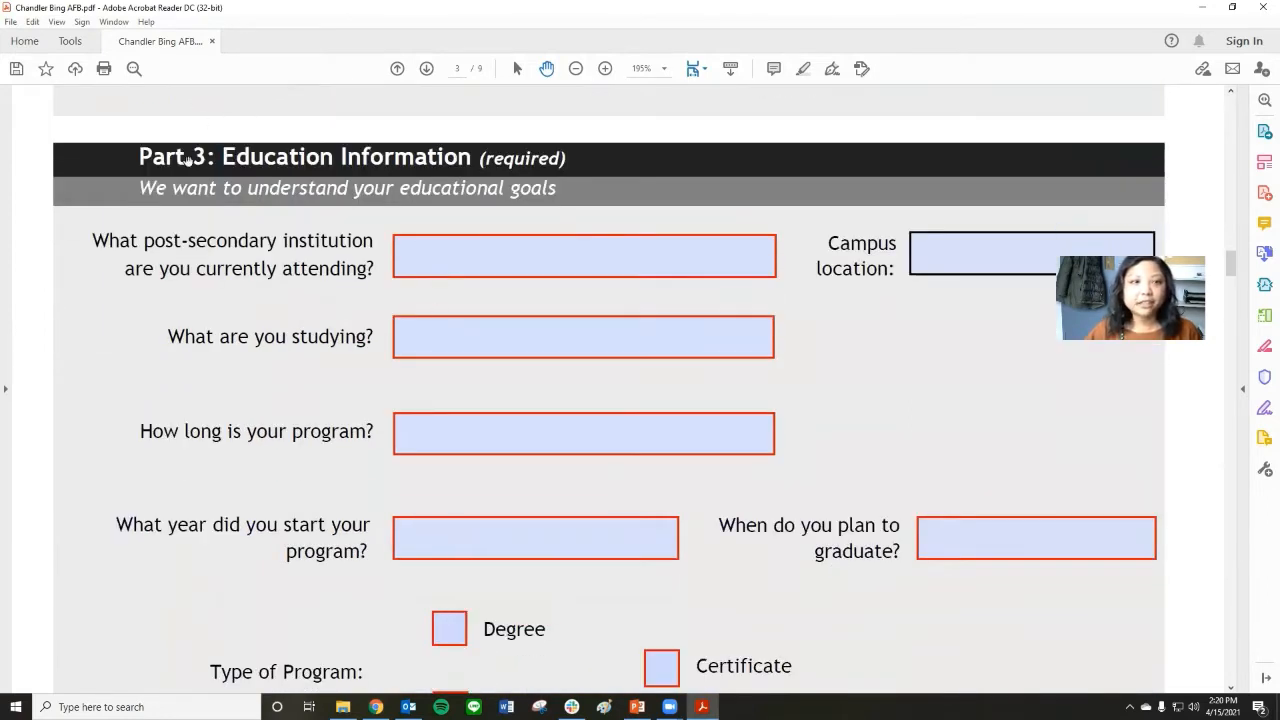
pyautogui.click(457, 258)
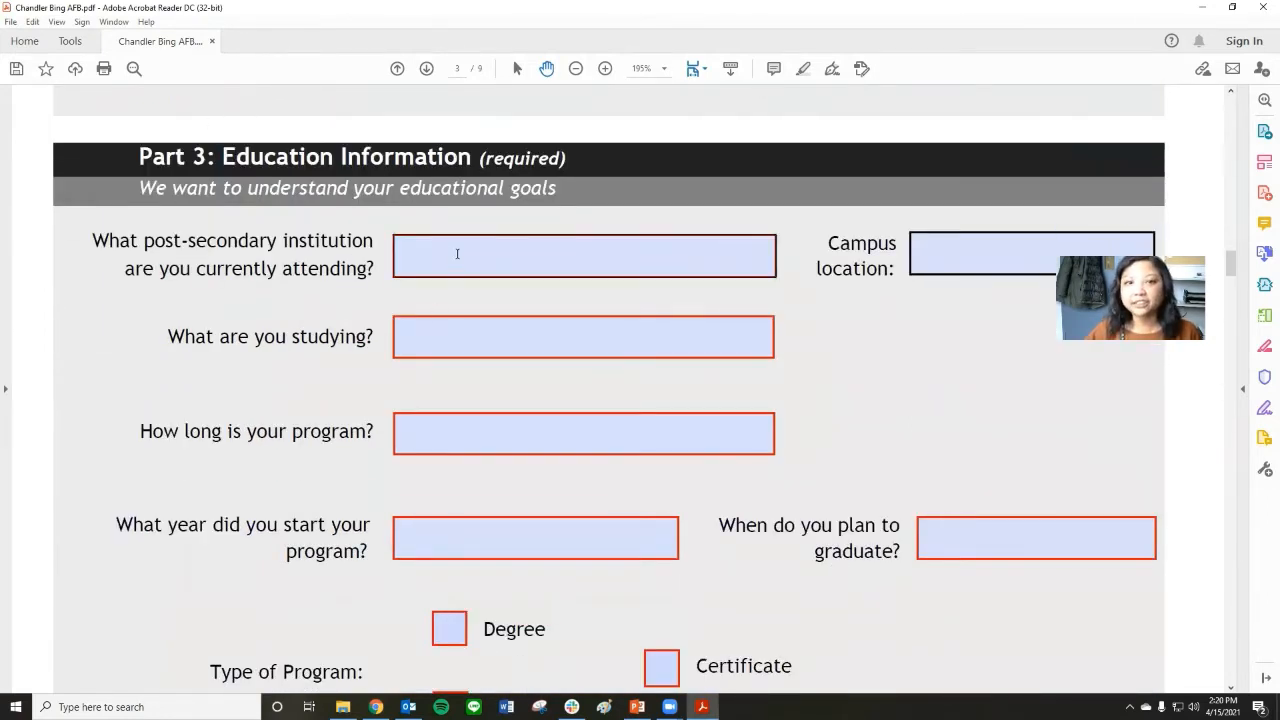
pyautogui.click(457, 254)
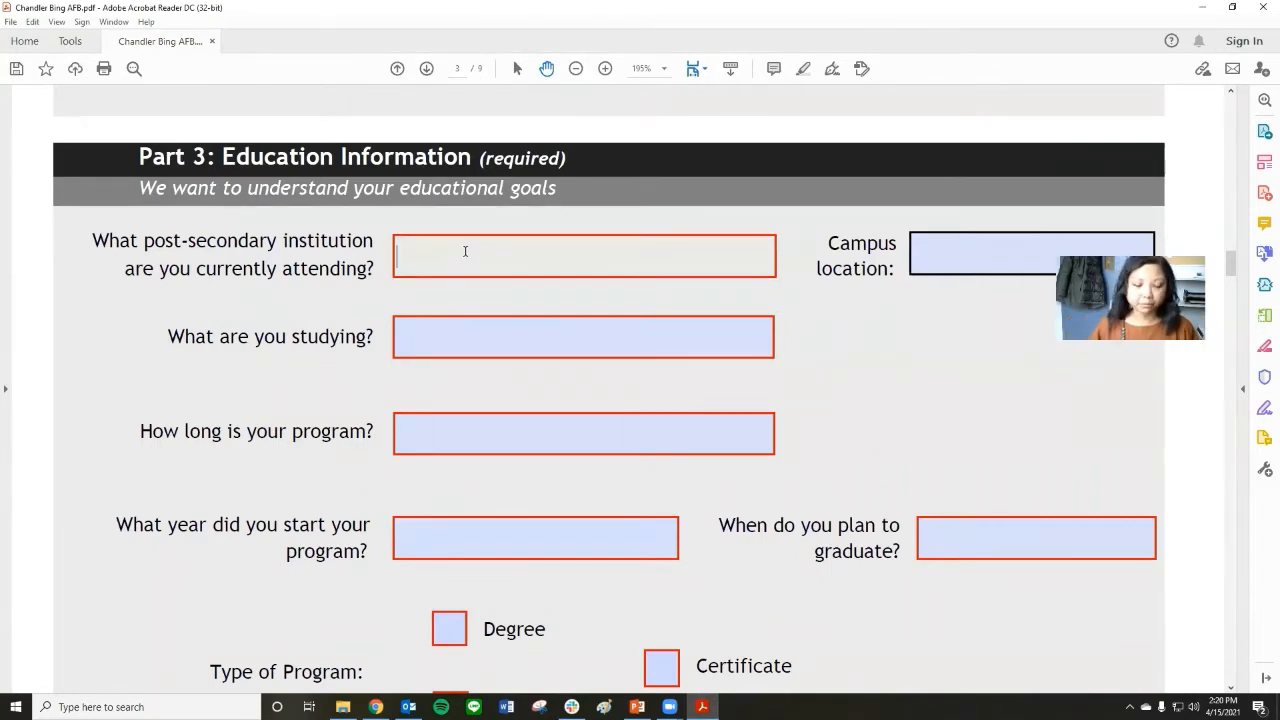
pyautogui.write('Univ')
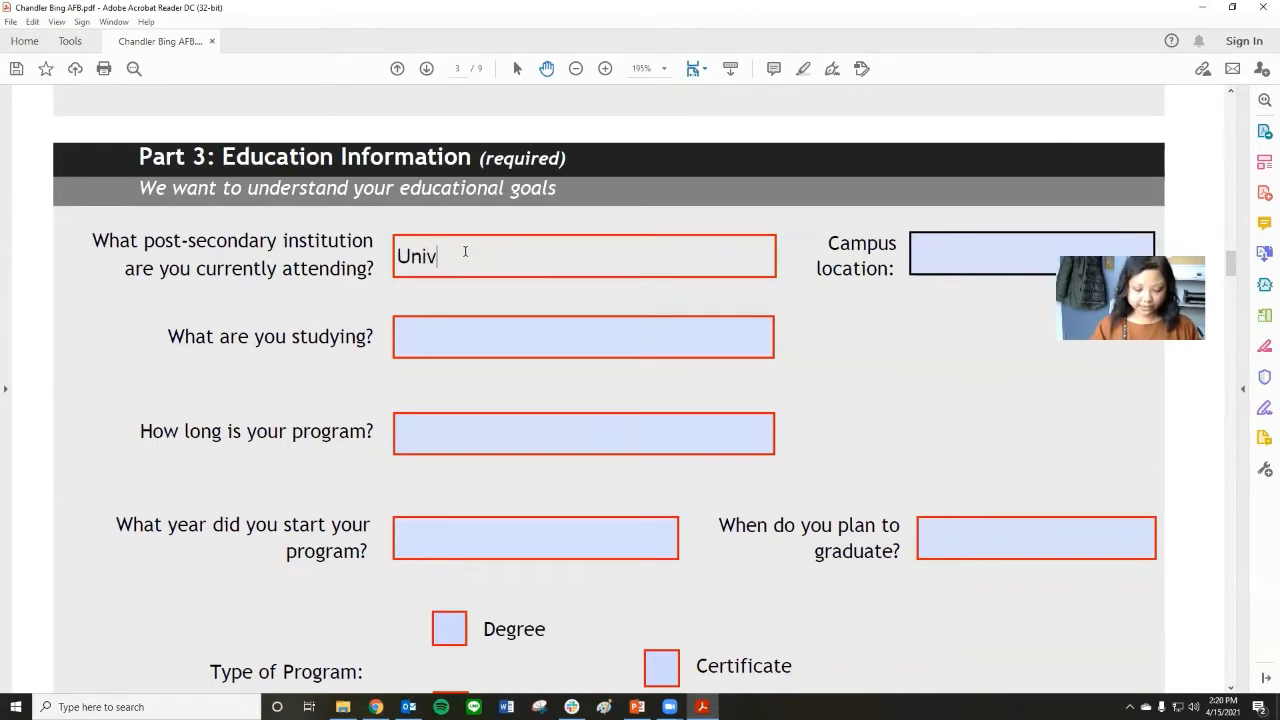
pyautogui.write('ersity of')
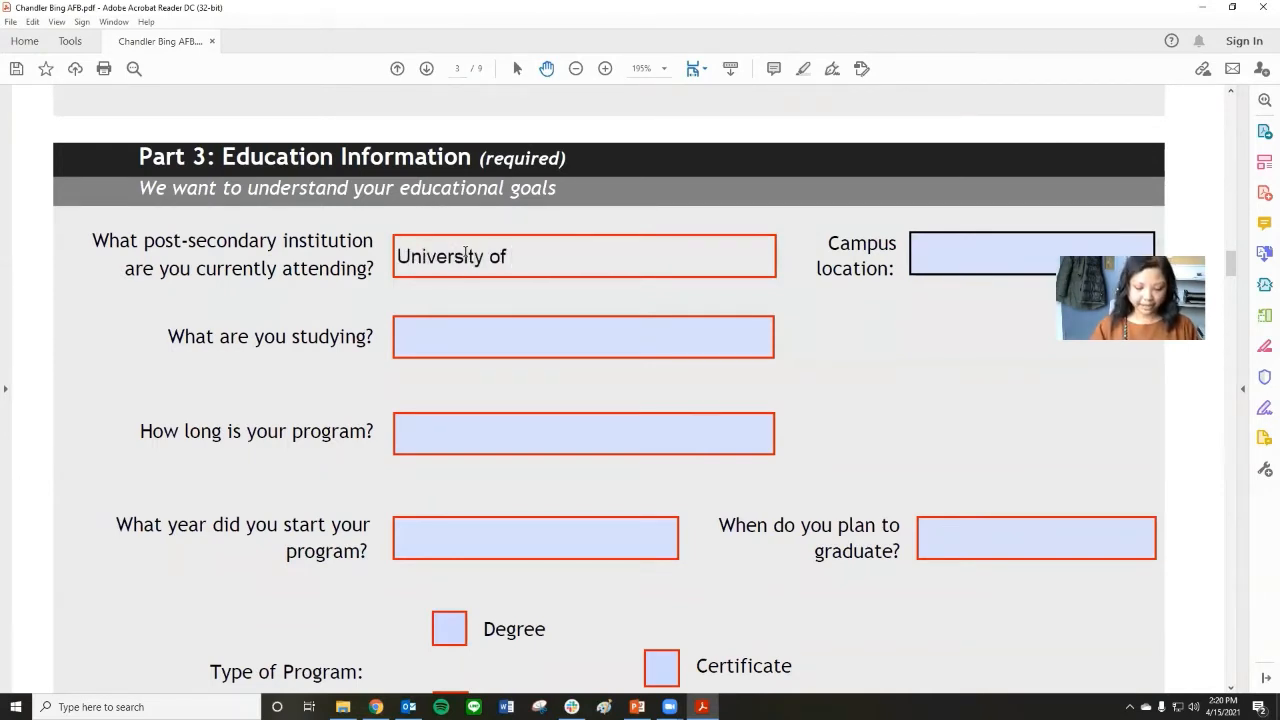
pyautogui.write(' Winni')
pyautogui.press('BackSpace')
pyautogui.press('BackSpace')
pyautogui.press('BackSpace')
pyautogui.press('BackSpace')
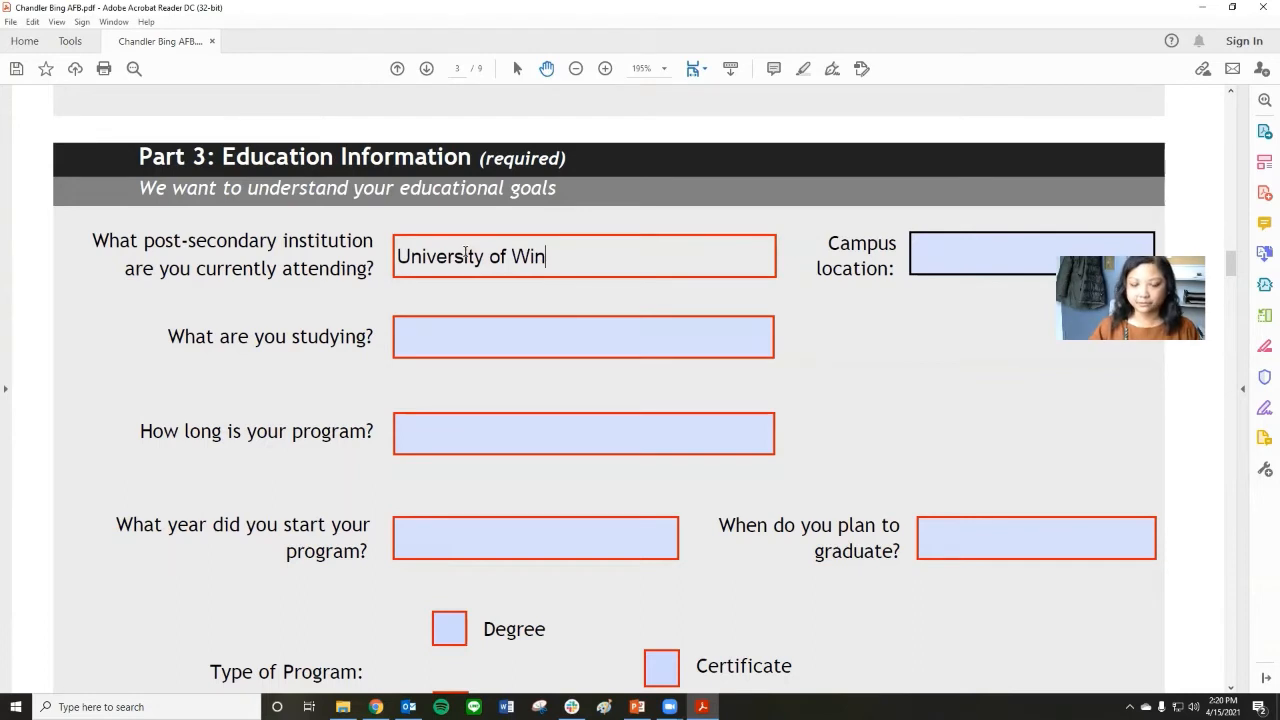
pyautogui.write('Manitoba')
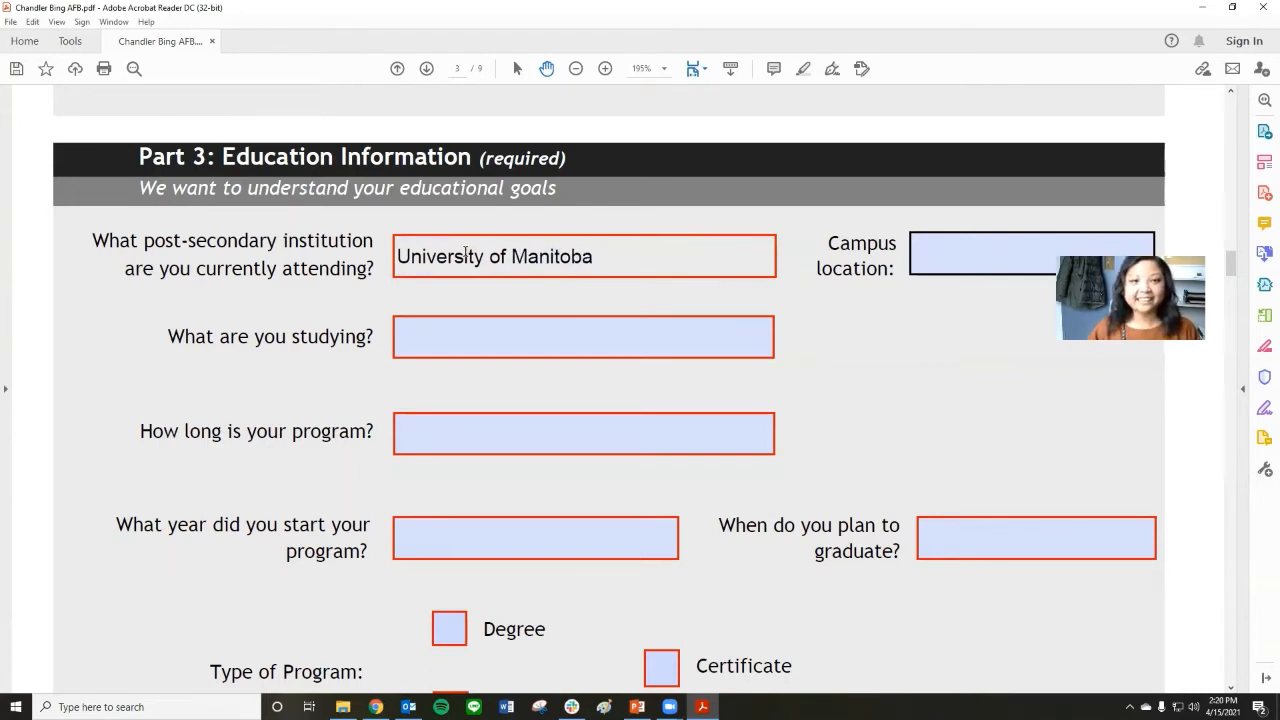
# Enter "fort garry" as the campus location in Part 3.
pyautogui.press('Tab')
pyautogui.press('Tab')
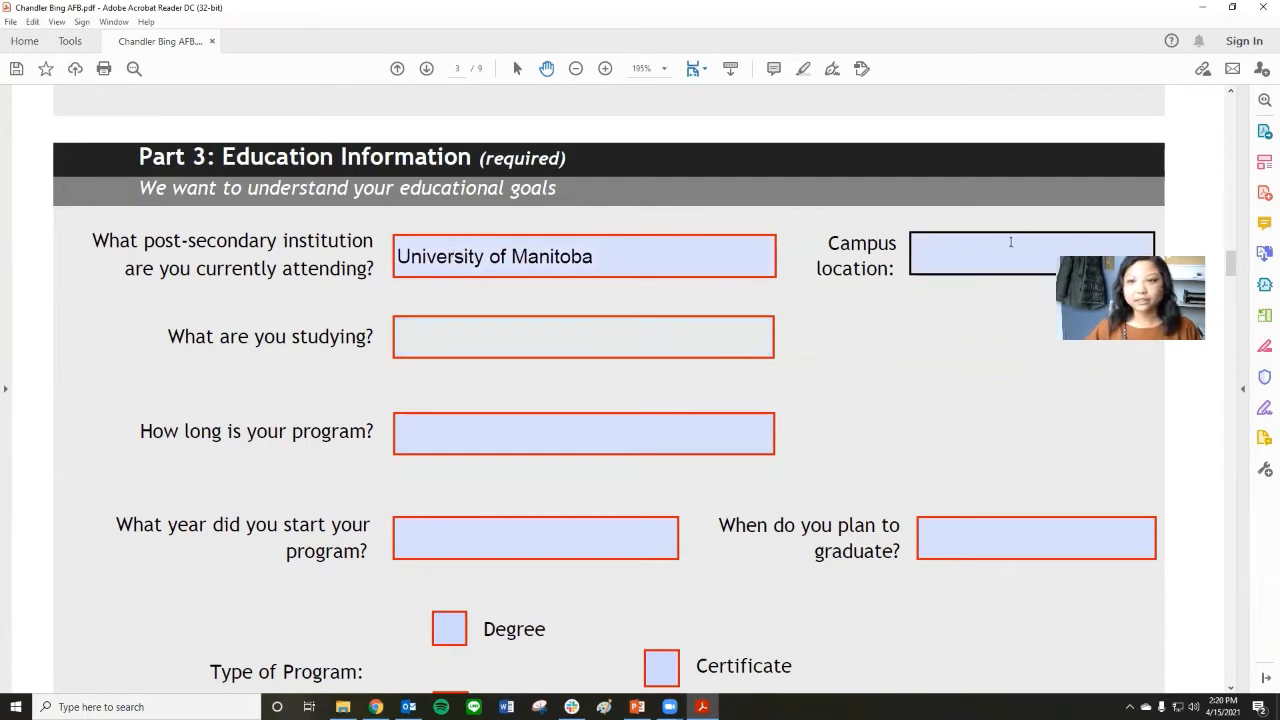
pyautogui.click(990, 252)
pyautogui.write('fort garry')
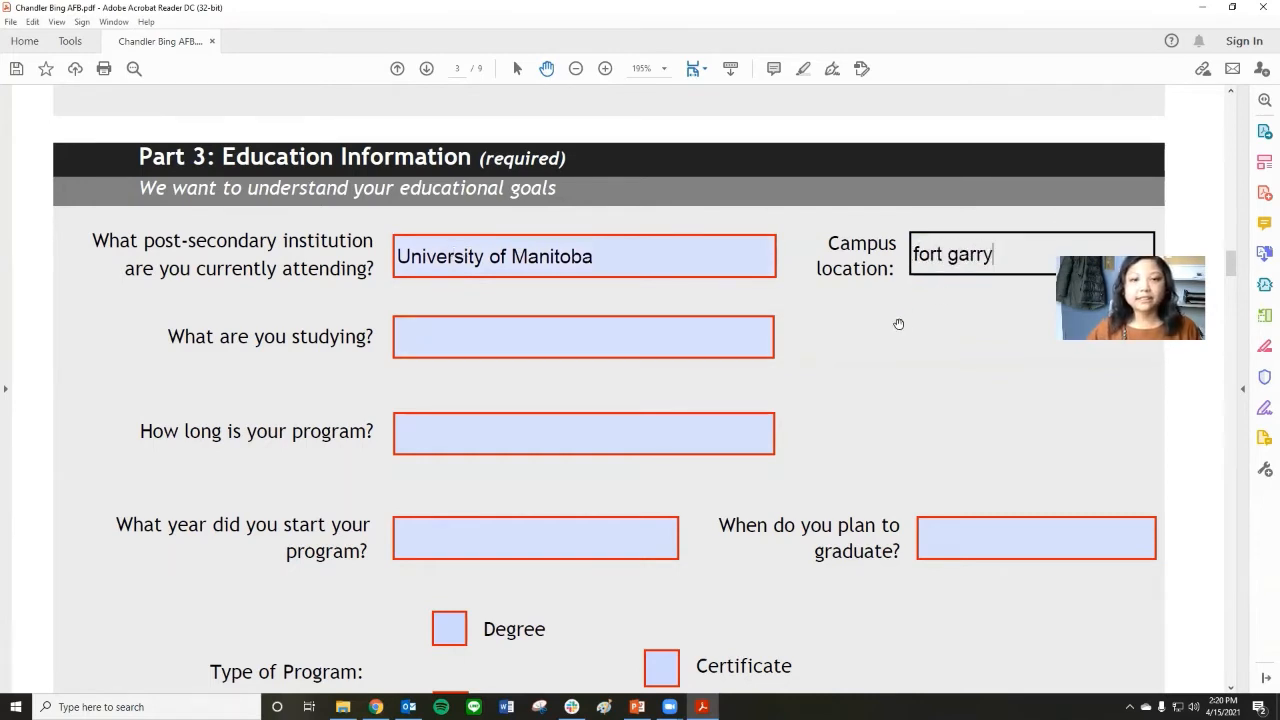
# Enter "Biology, faculty of science" as the field of study and "4 years" as the program length.
pyautogui.click(737, 330)
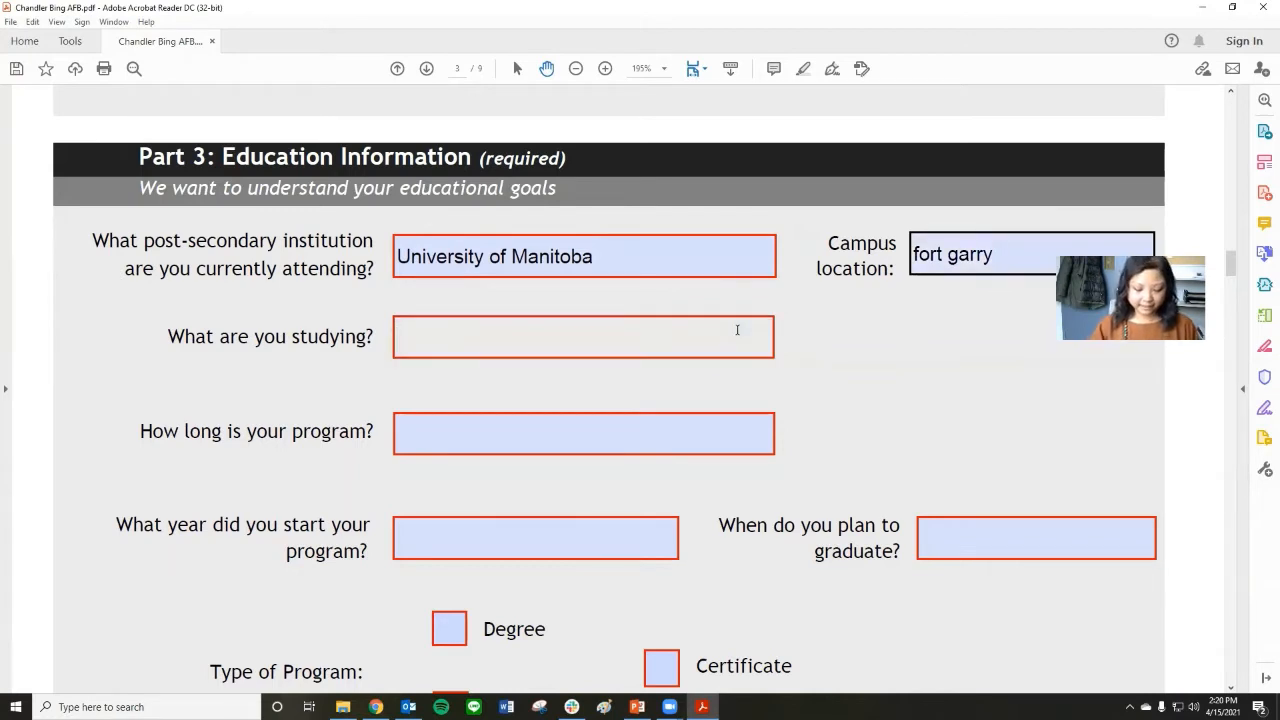
pyautogui.write('Biology, fa')
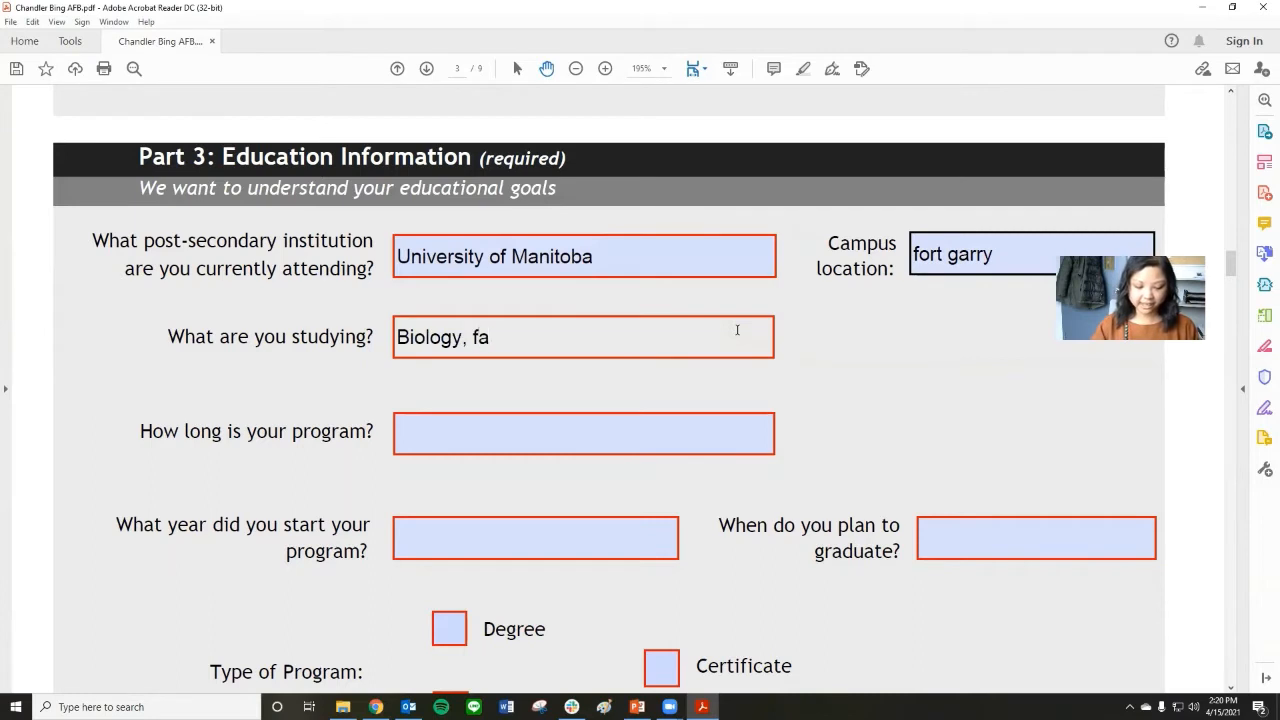
pyautogui.write('cult')
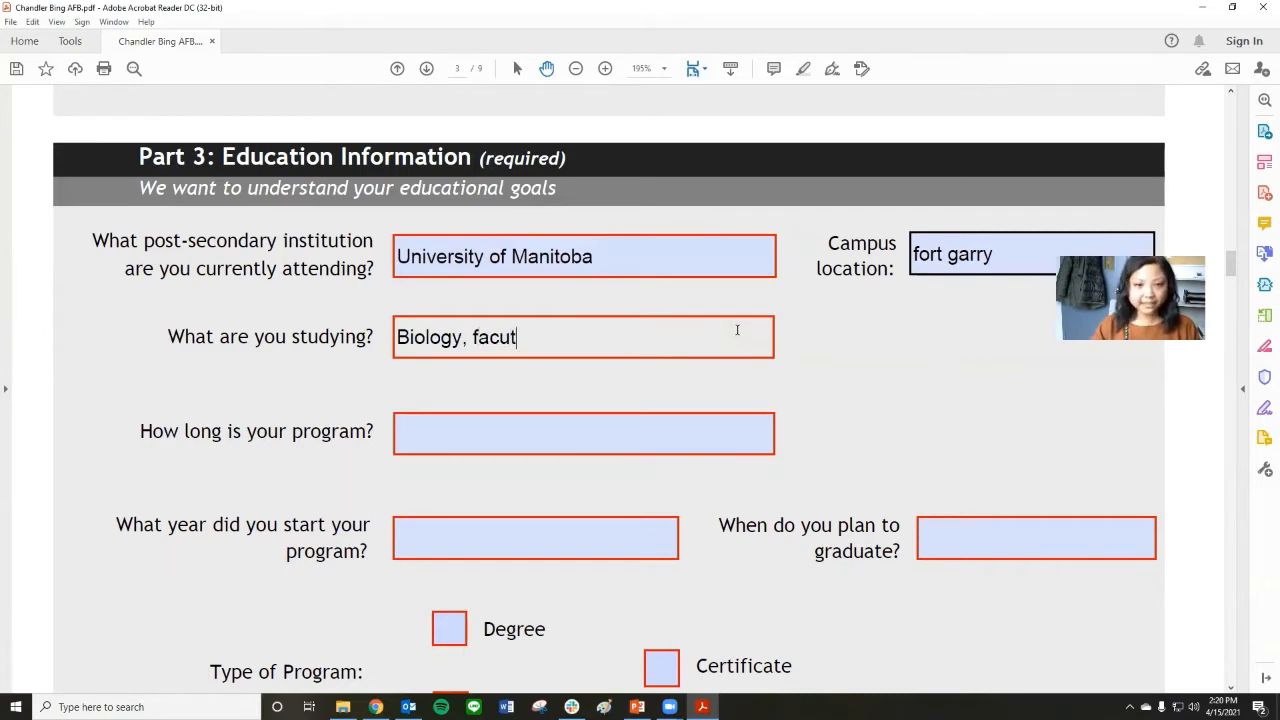
pyautogui.write('y of science')
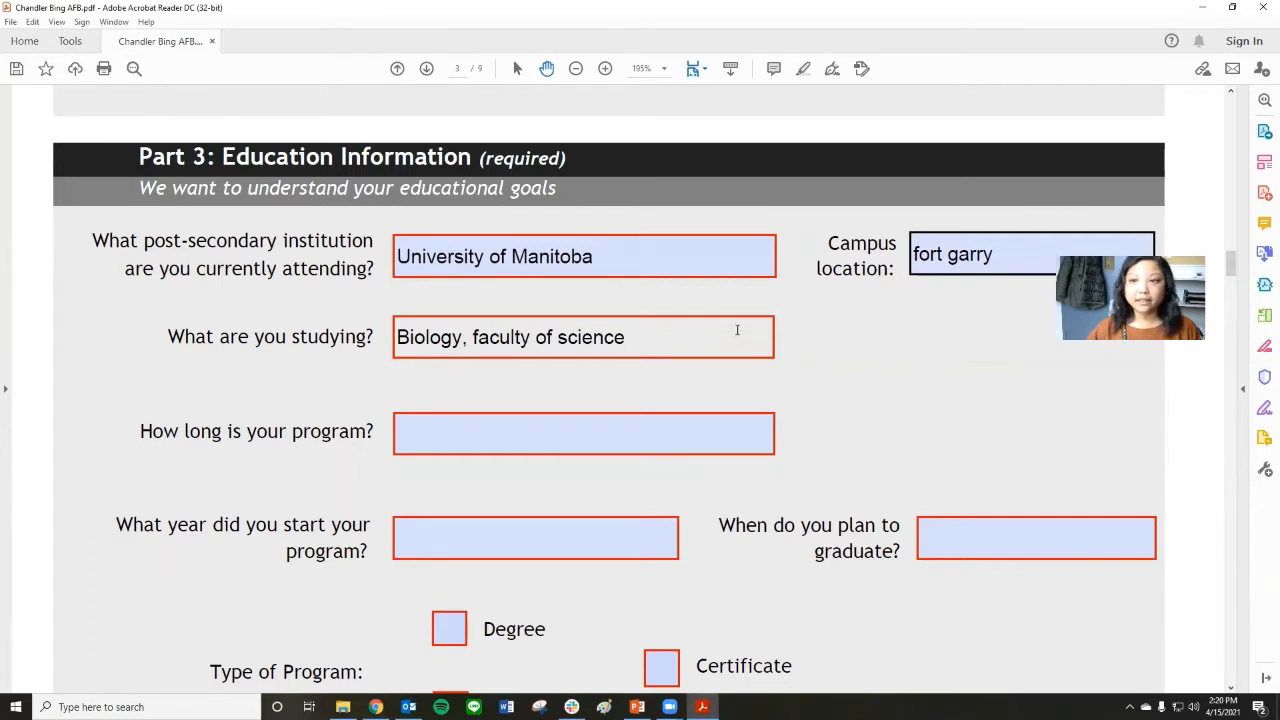
pyautogui.click(577, 439)
pyautogui.write('4 years')
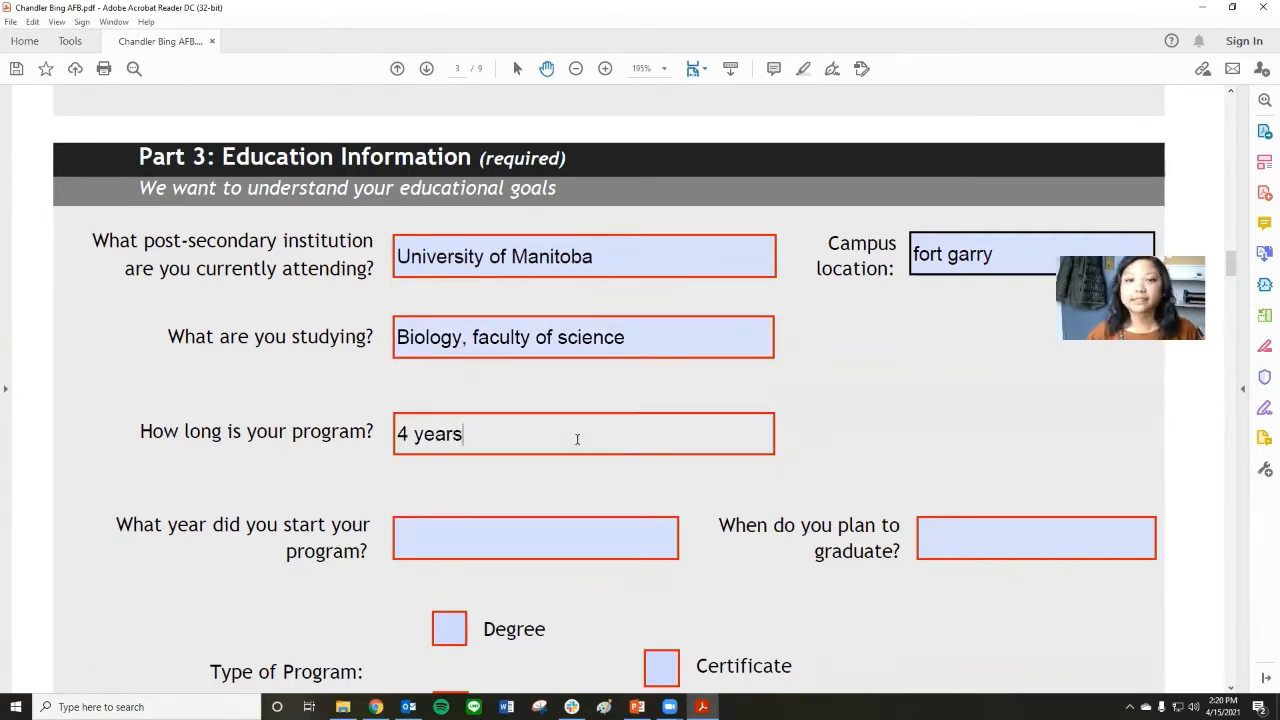
# Enter "September 2019" as the program start and "April 2023" as the planned graduation date.
pyautogui.scroll(-3, 577, 430)
pyautogui.click(444, 388)
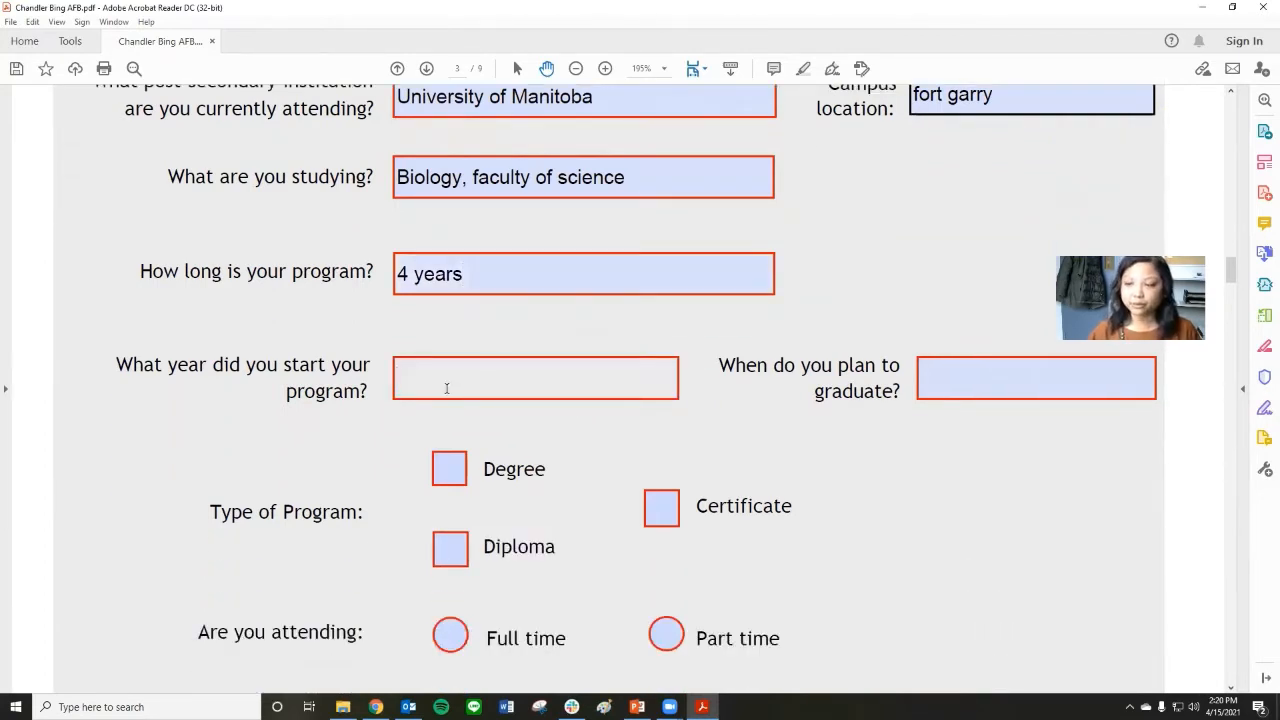
pyautogui.write('Sept')
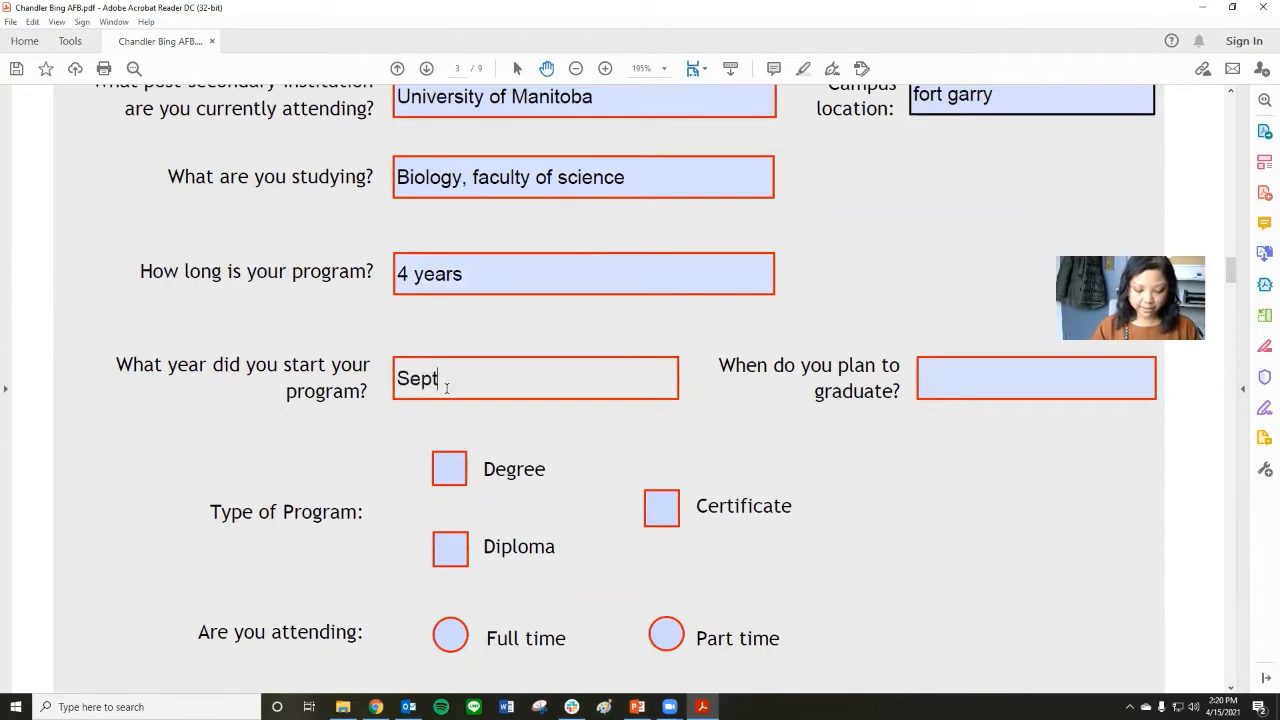
pyautogui.write('ember 201')
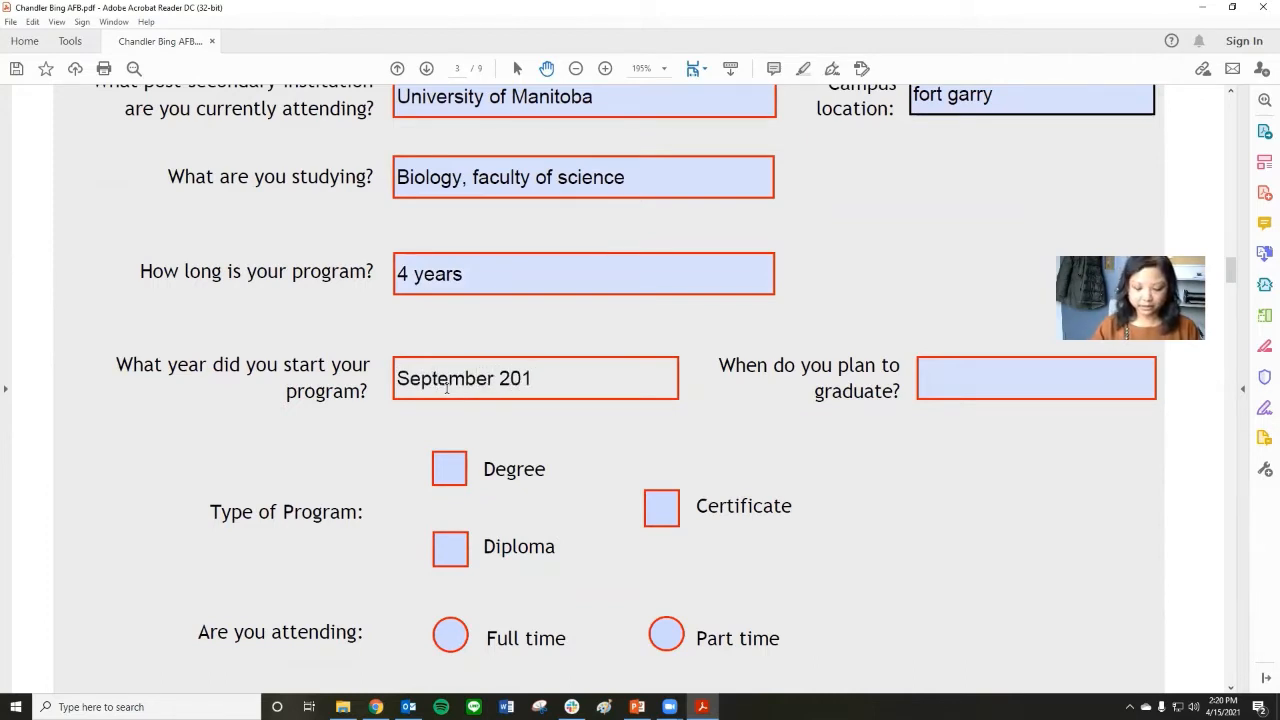
pyautogui.write('9')
pyautogui.press('Tab')
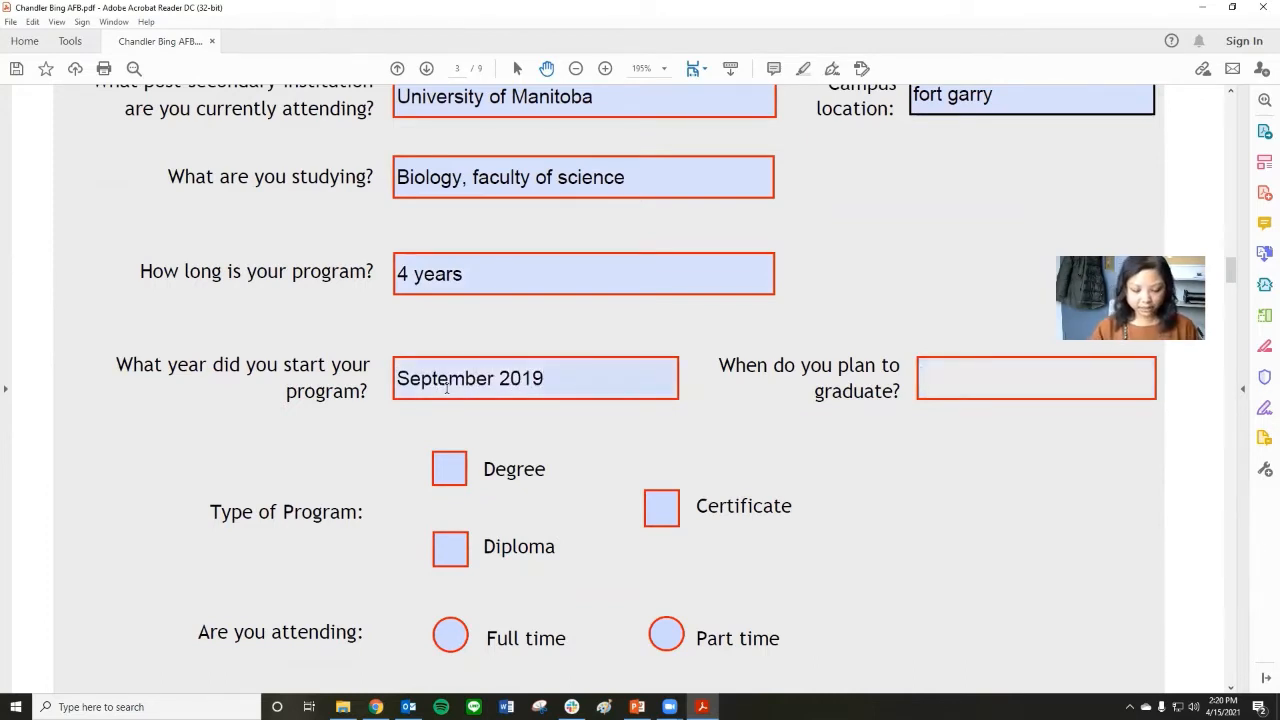
pyautogui.write('April ')
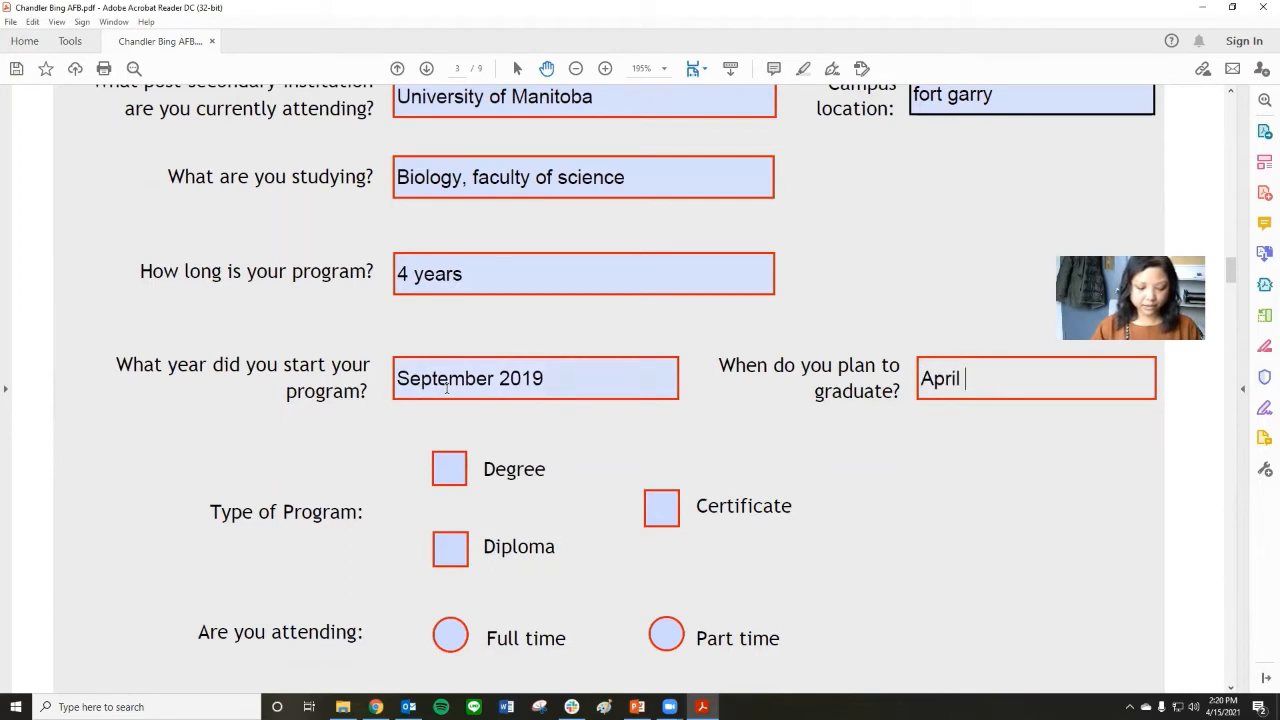
pyautogui.write('2023')
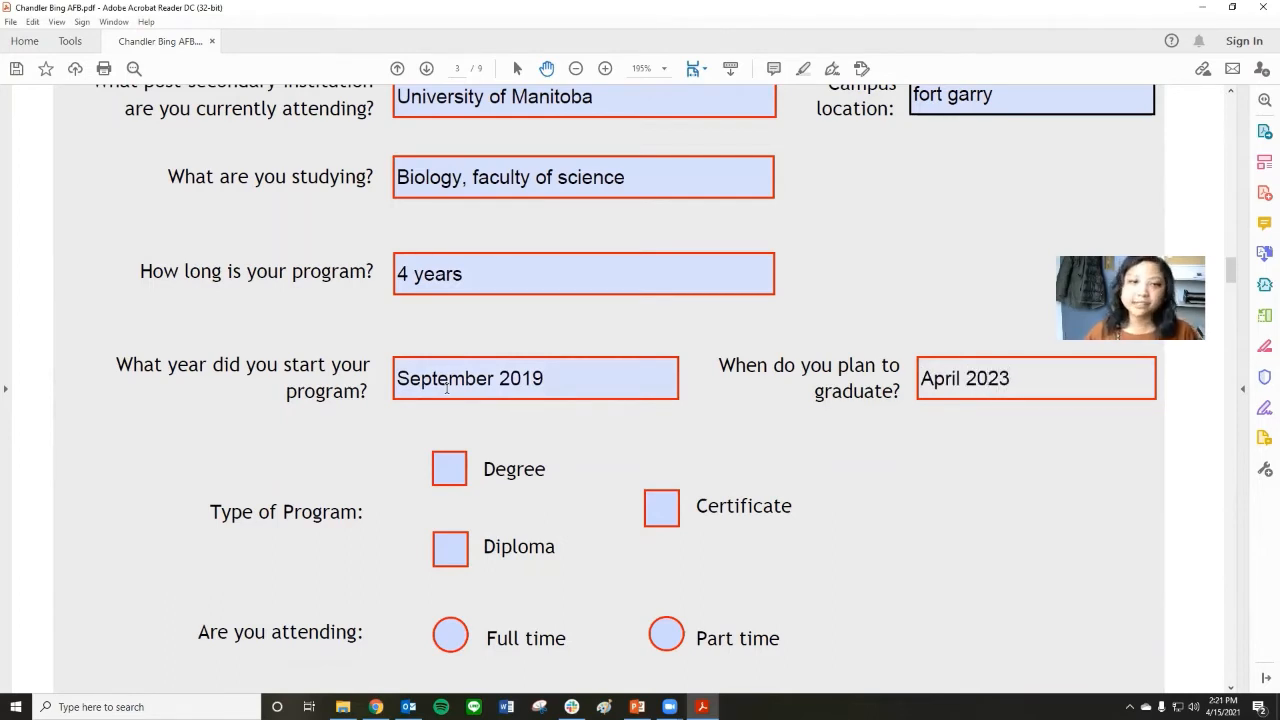
# Mark the type of program as Degree and the attendance as Full time.
pyautogui.scroll(-4, 478, 397)
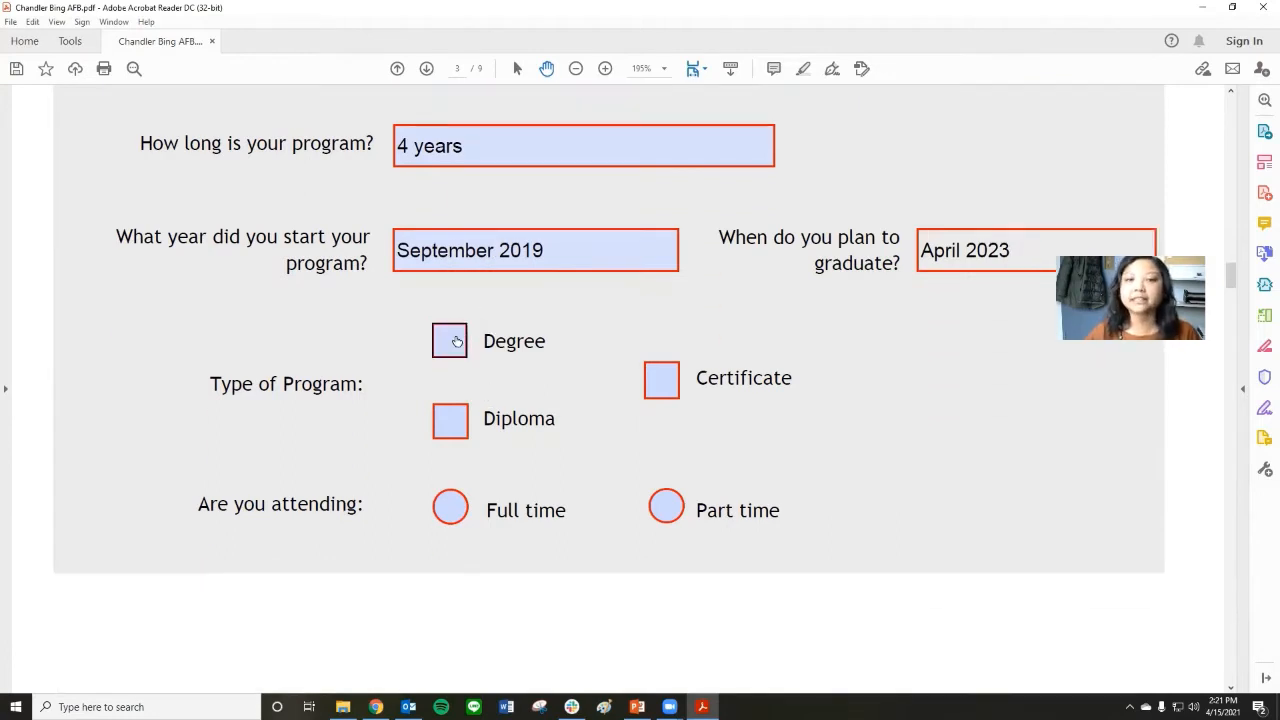
pyautogui.click(456, 341)
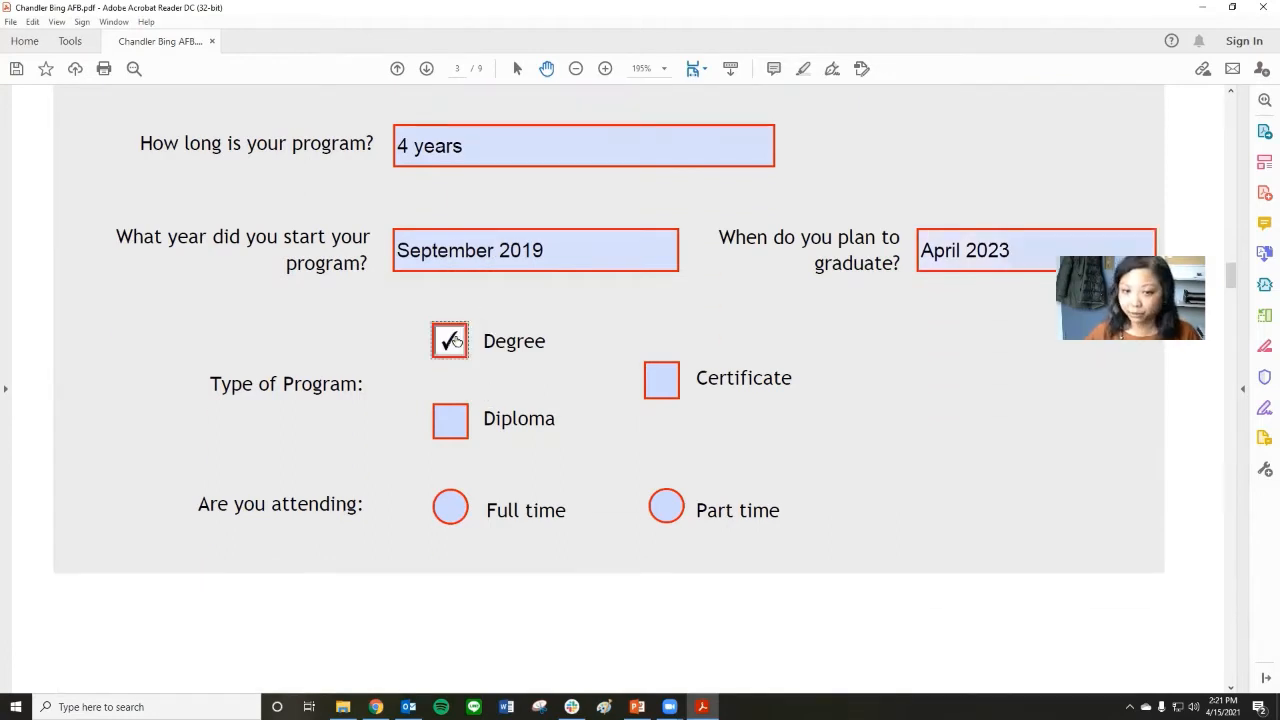
pyautogui.click(450, 507)
# From Part 4, switch to PowerPoint, read the applicant's expenses and income slide full screen, and return to the form in Acrobat Reader.
pyautogui.scroll(-20, 504, 446)
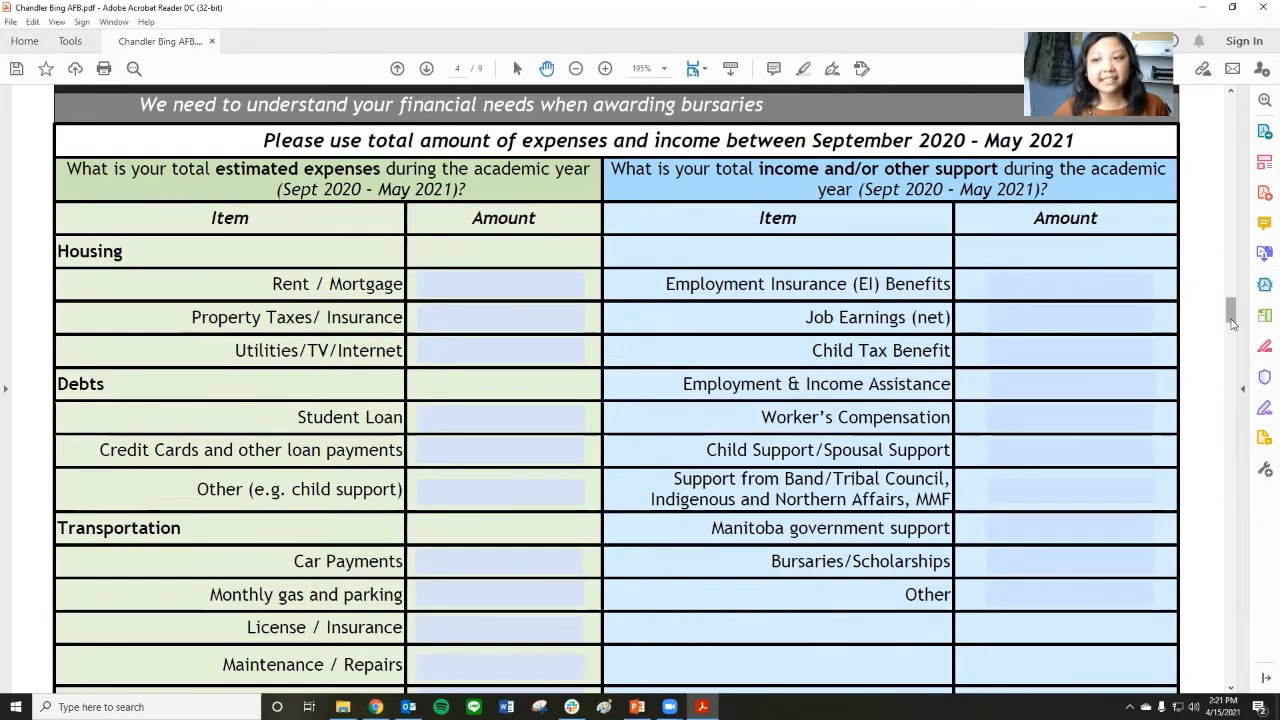
pyautogui.moveTo(1232, 323)
pyautogui.mouseDown()
pyautogui.moveTo(1234, 345)
pyautogui.moveTo(1236, 327)
pyautogui.mouseUp()
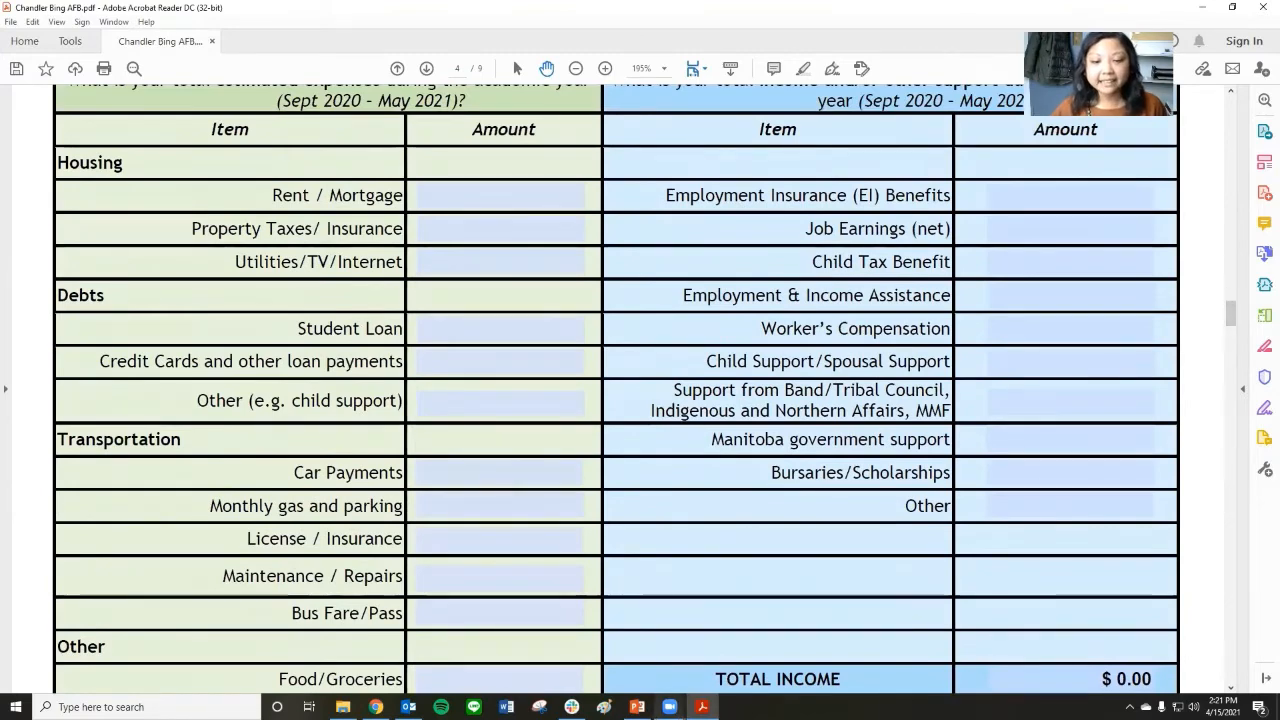
pyautogui.click(637, 707)
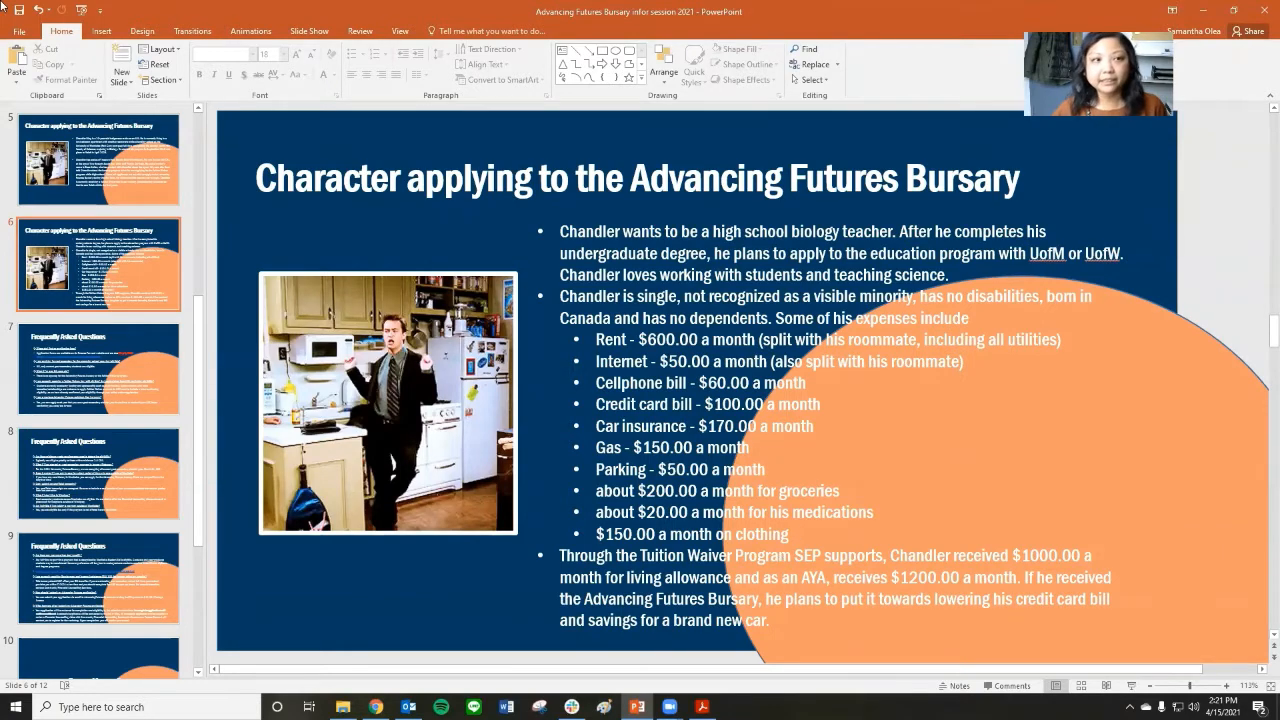
pyautogui.click(1131, 686)
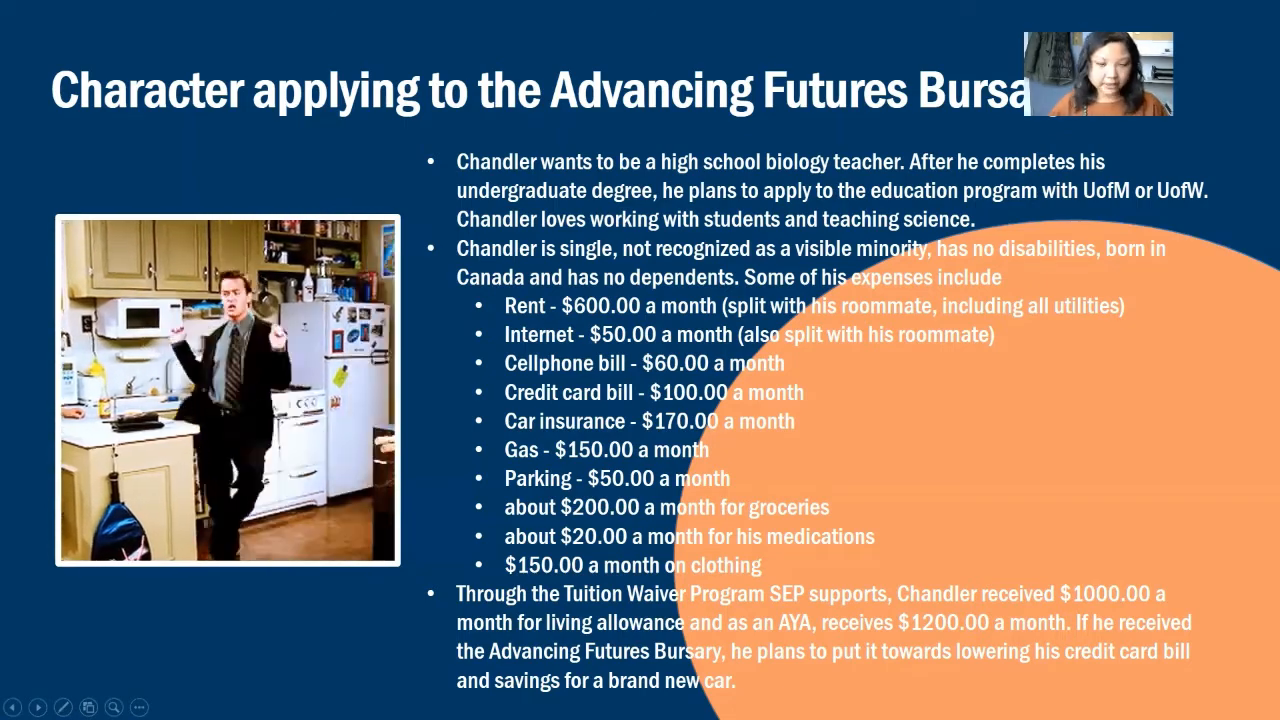
pyautogui.press('Escape')
pyautogui.click(702, 706)
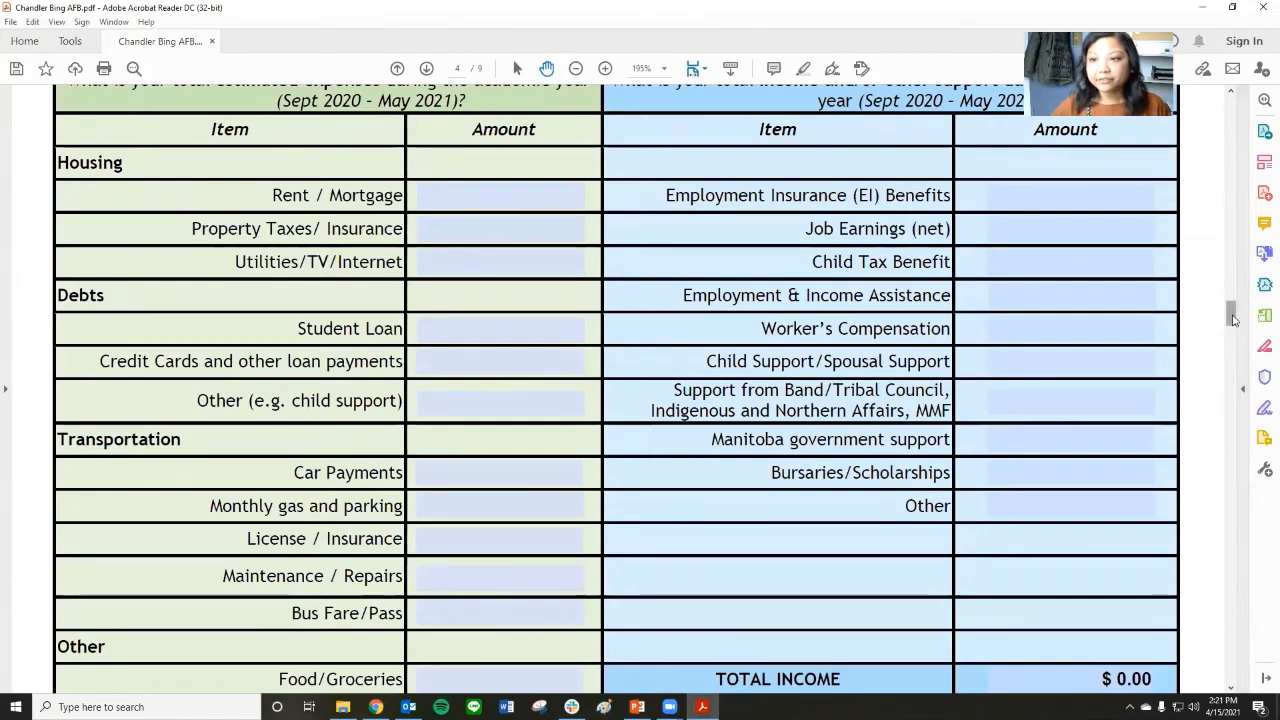
# Review the start of Part 4: Student Finances, check the expenses slide in PowerPoint again and return to the form.
pyautogui.moveTo(1233, 318); pyautogui.dragTo(1233, 308)
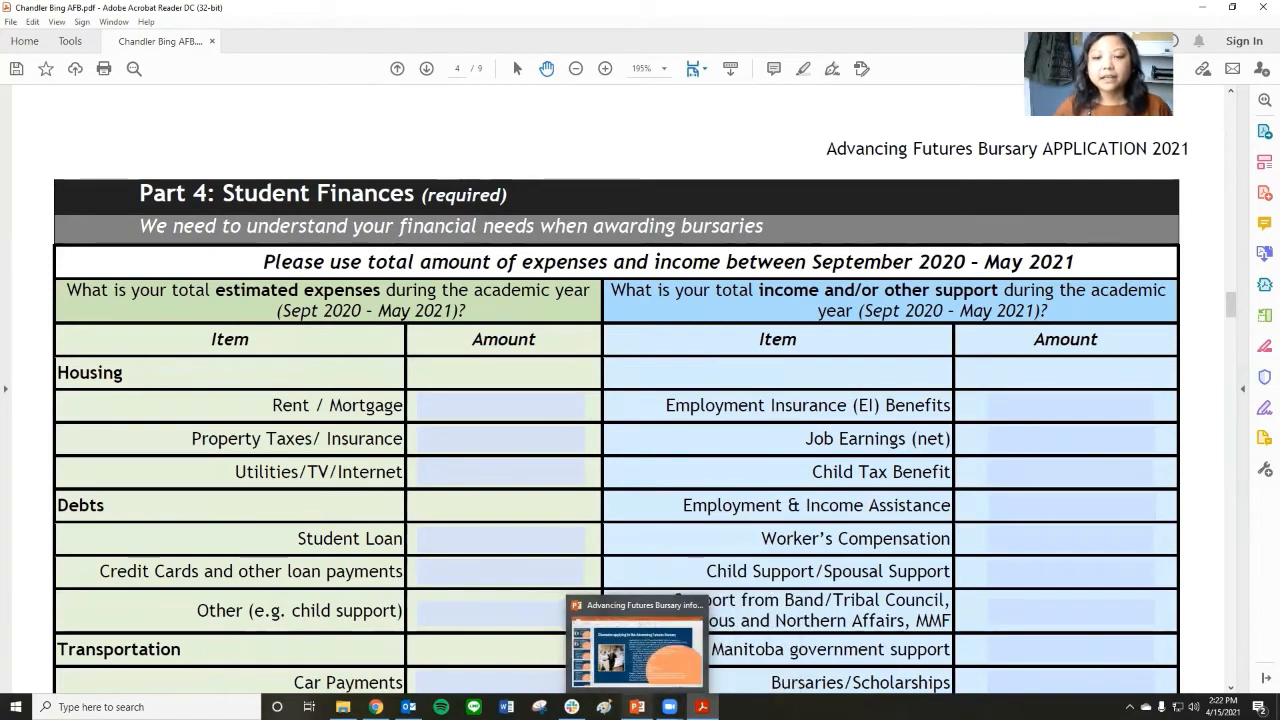
pyautogui.click(637, 706)
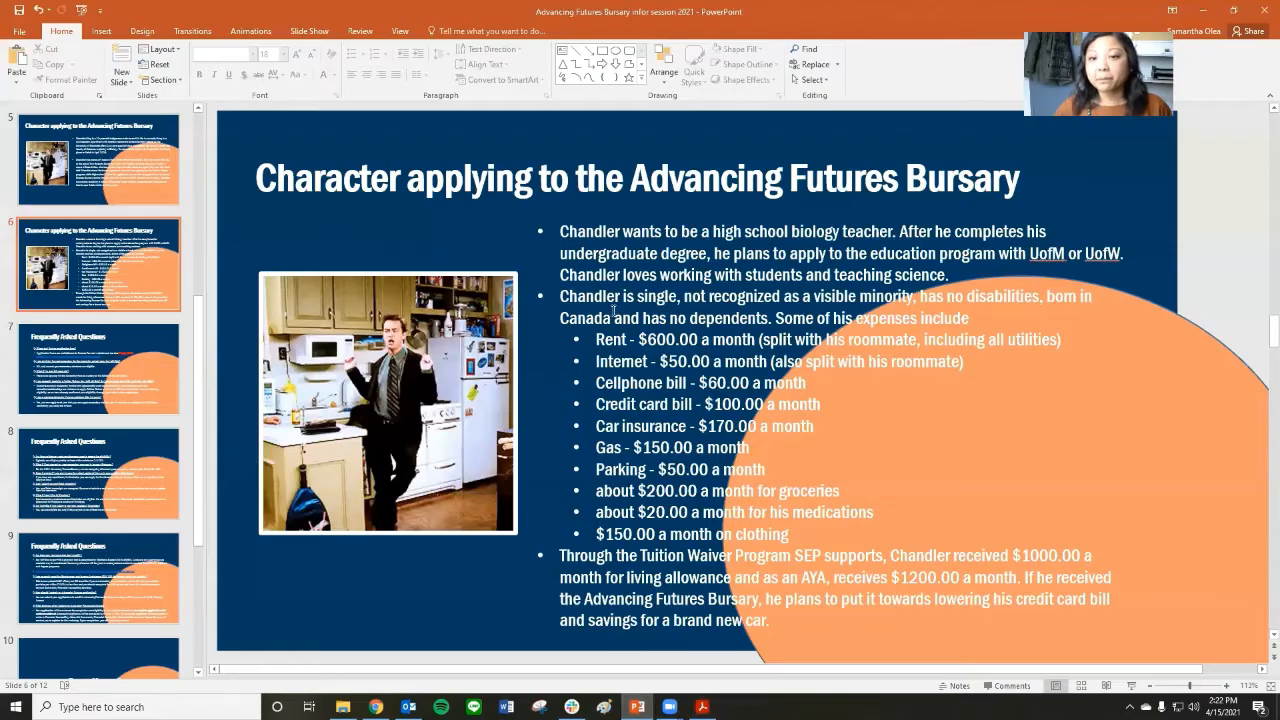
pyautogui.moveTo(636, 706)
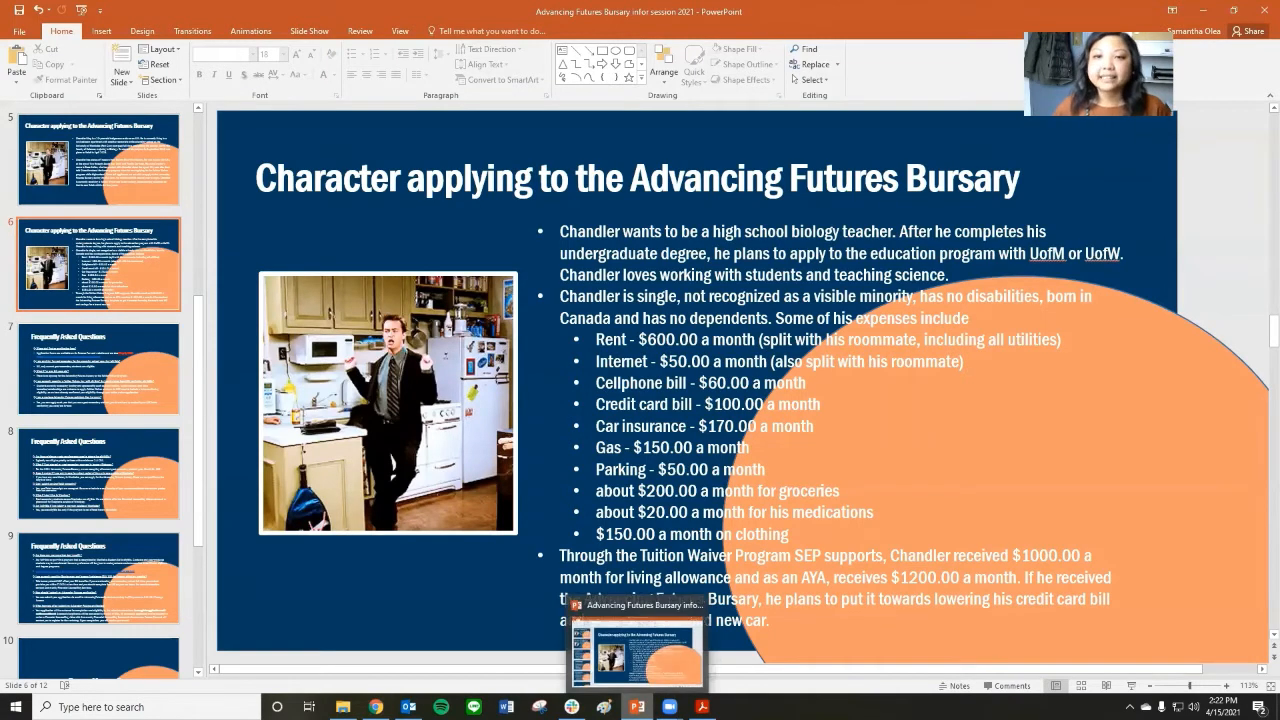
pyautogui.click(636, 706)
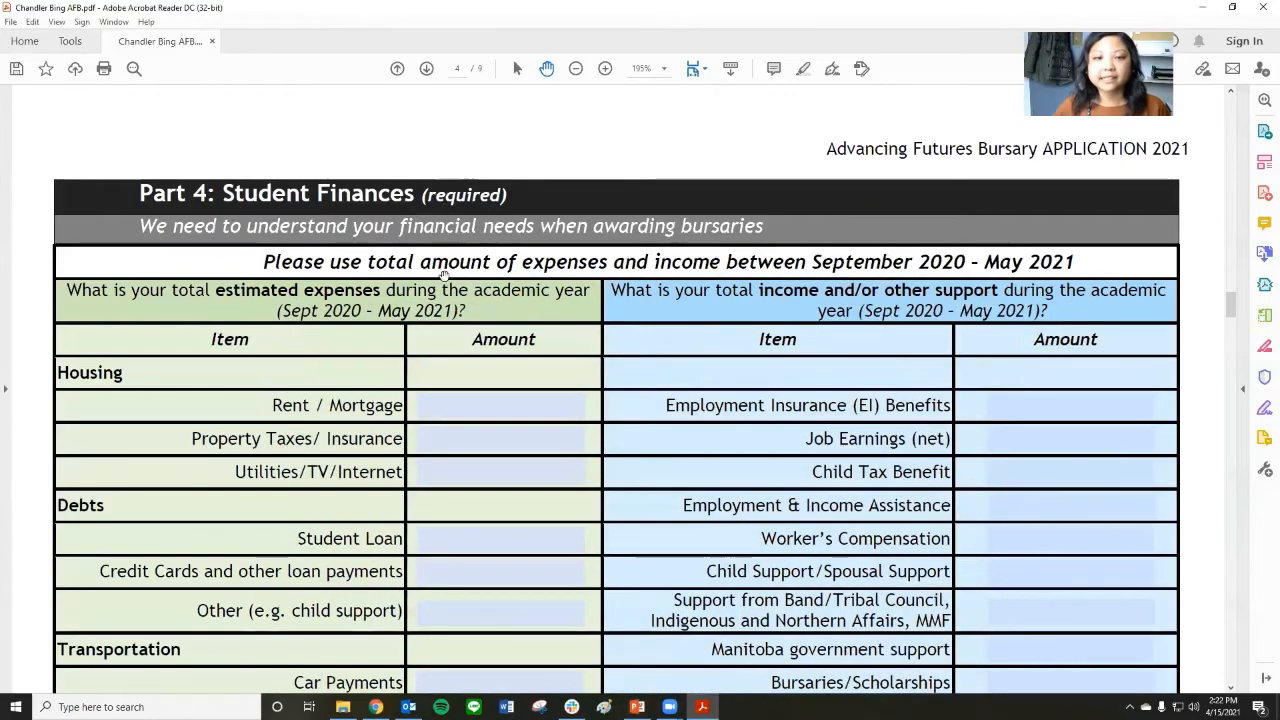
# Find the Windows Calculator app and open it over the Part 4 expenses table.
pyautogui.click(502, 412)
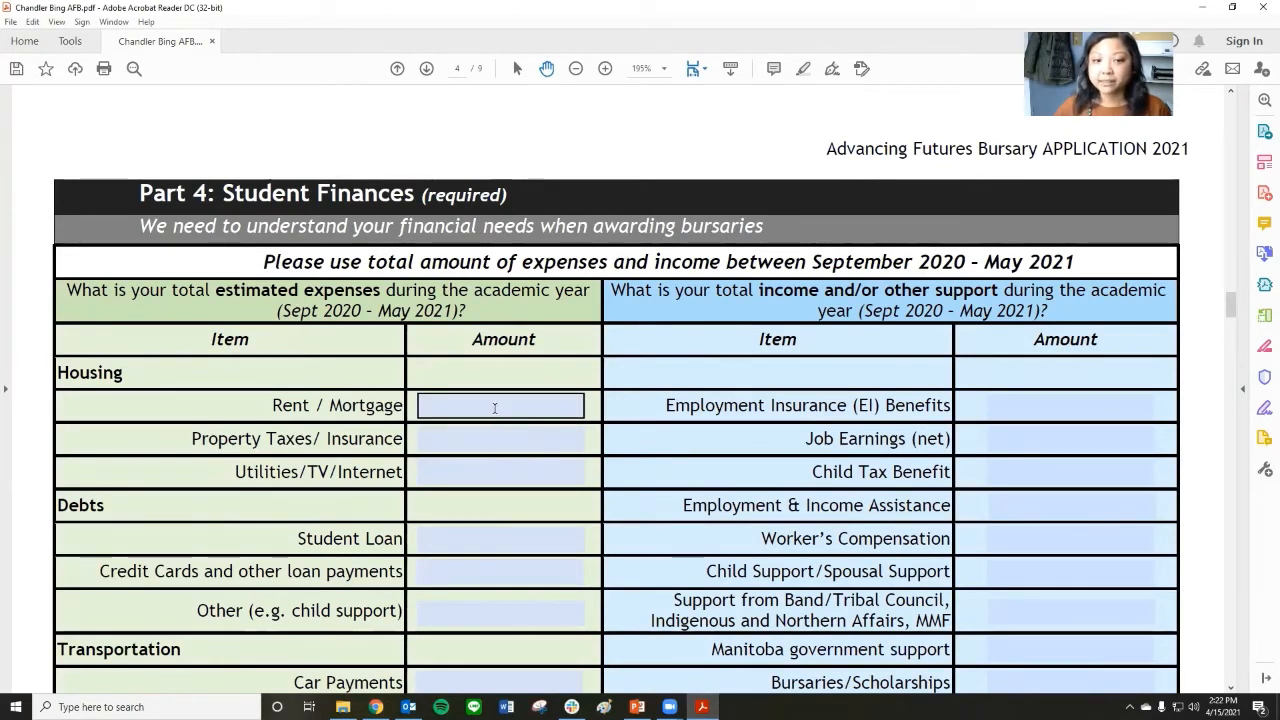
pyautogui.click(146, 707)
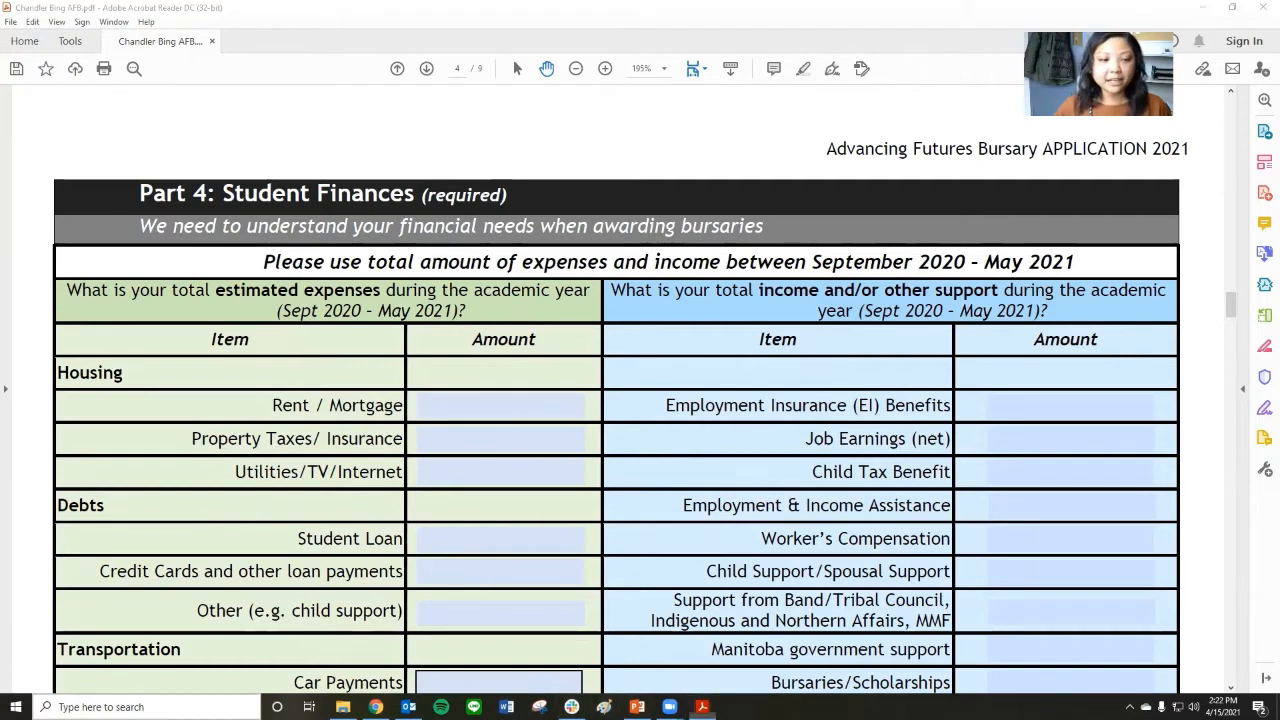
pyautogui.write('calcu')
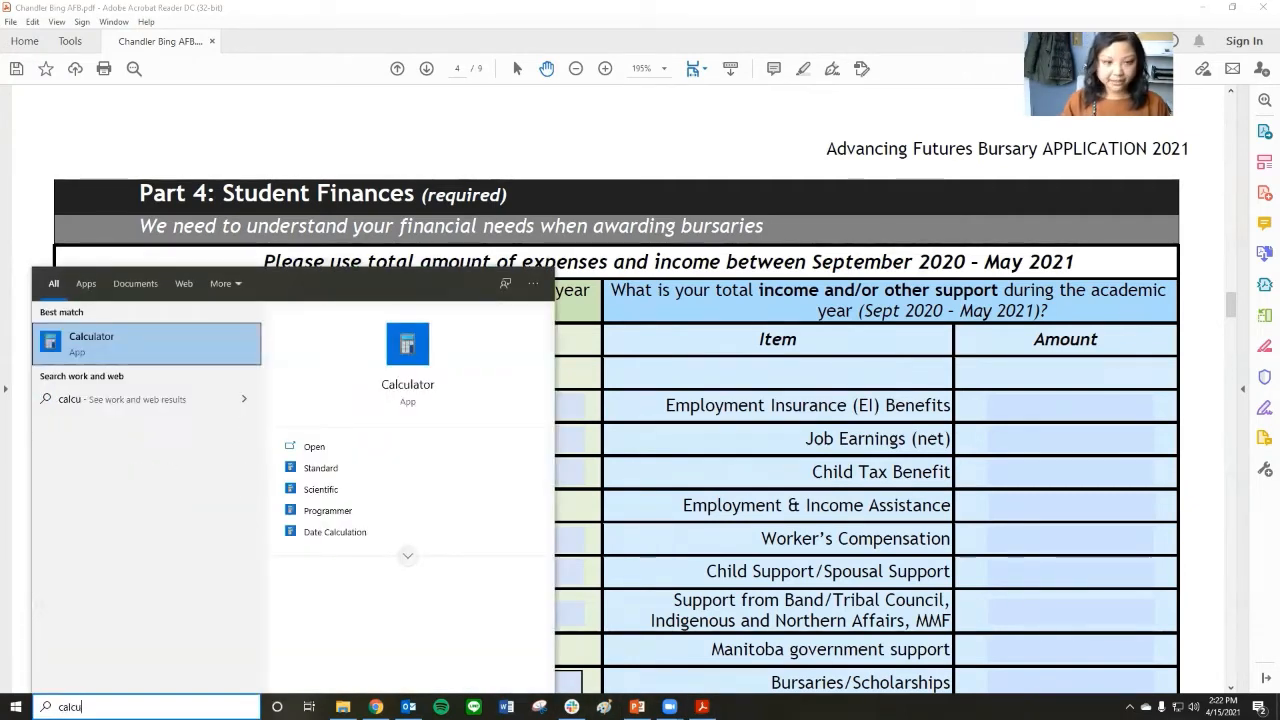
pyautogui.click(318, 448)
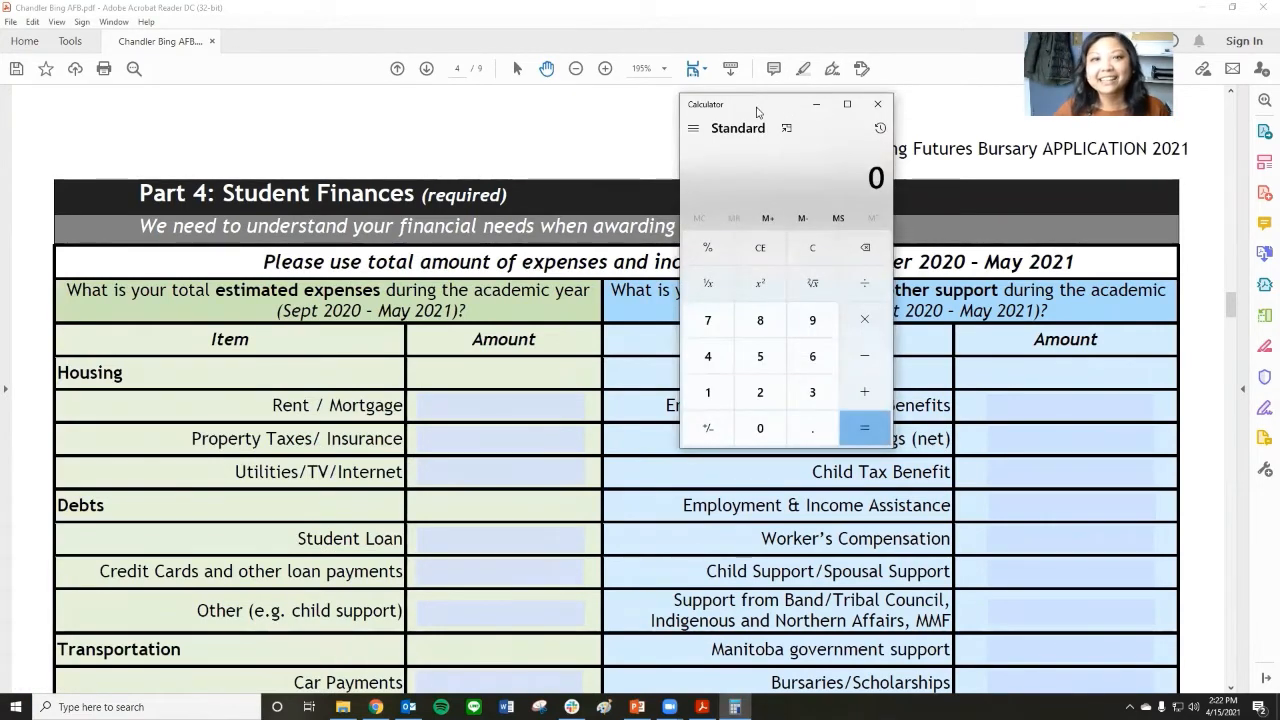
# Move Calculator aside, check the monthly rent on the PowerPoint slide and calculate 600 × 8 in Calculator.
pyautogui.moveTo(757, 112); pyautogui.dragTo(130, 44)
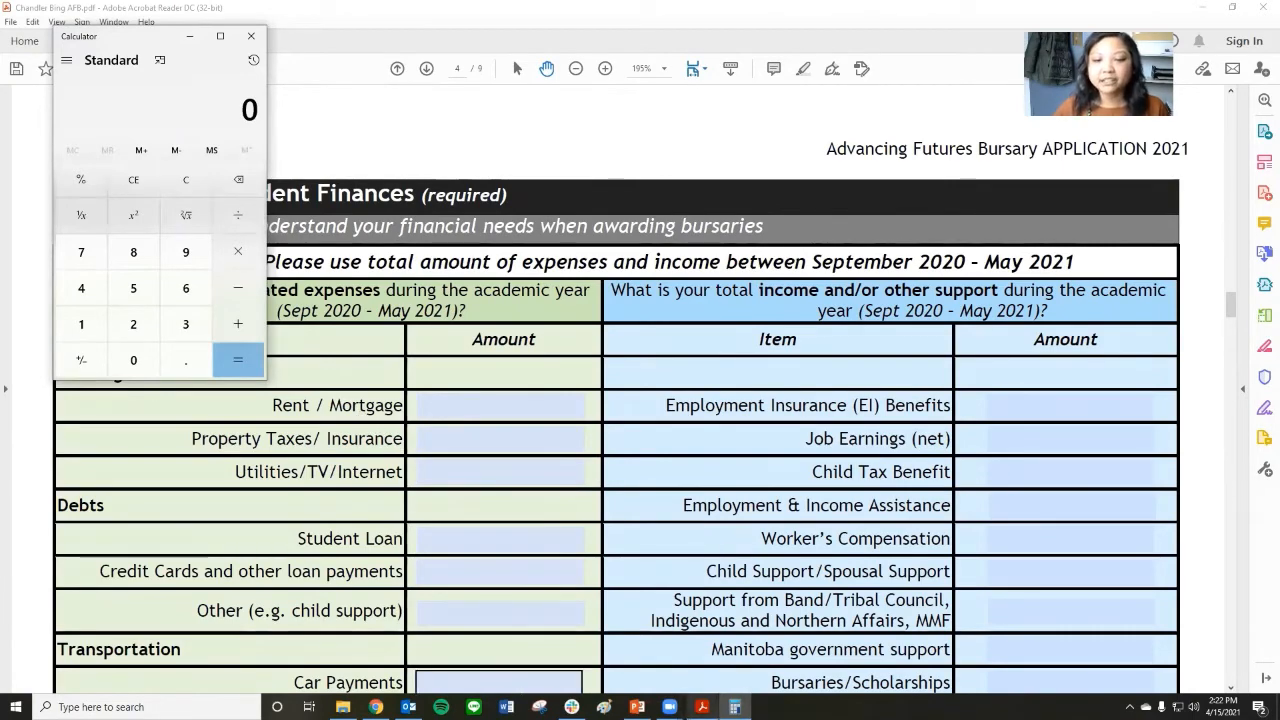
pyautogui.click(636, 705)
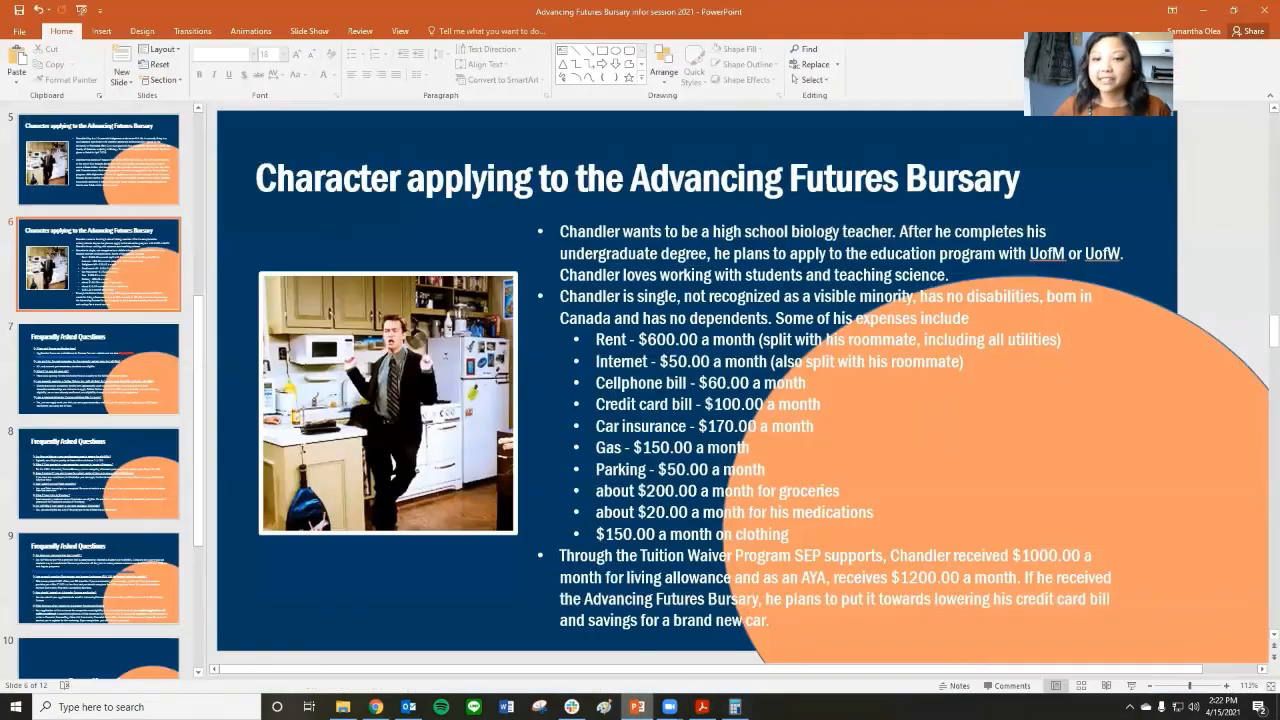
pyautogui.click(636, 707)
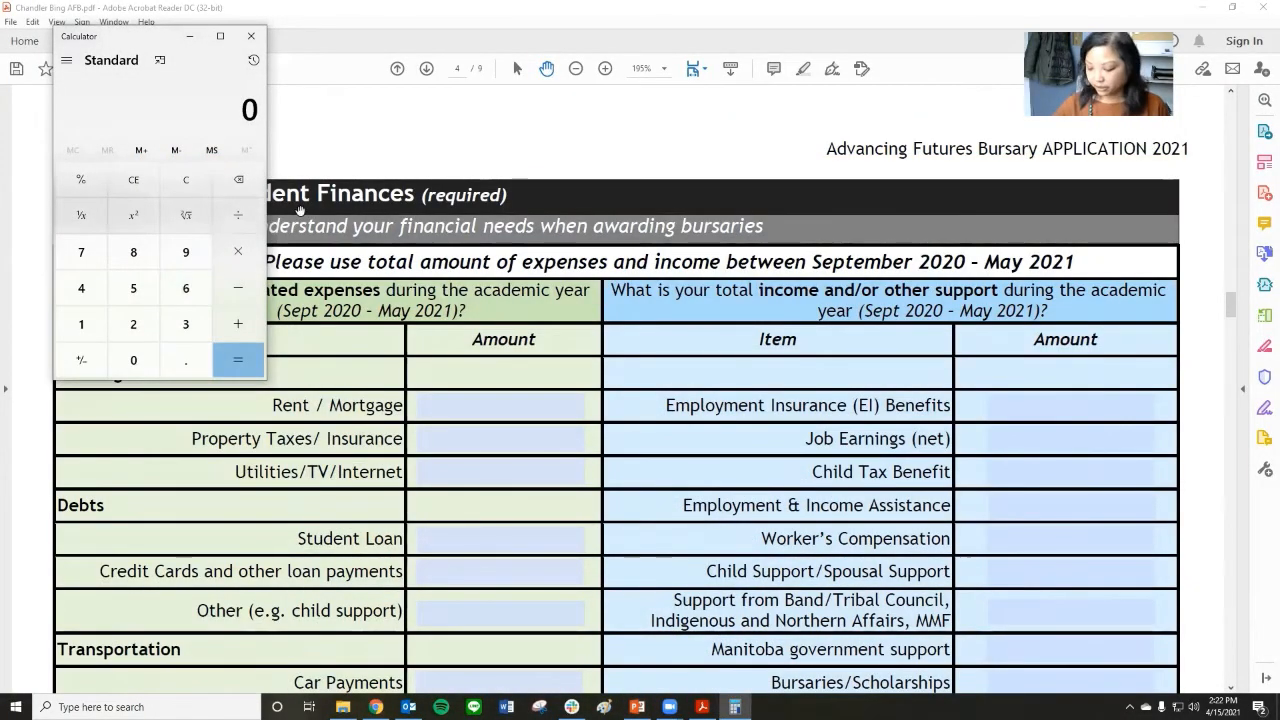
pyautogui.write('600')
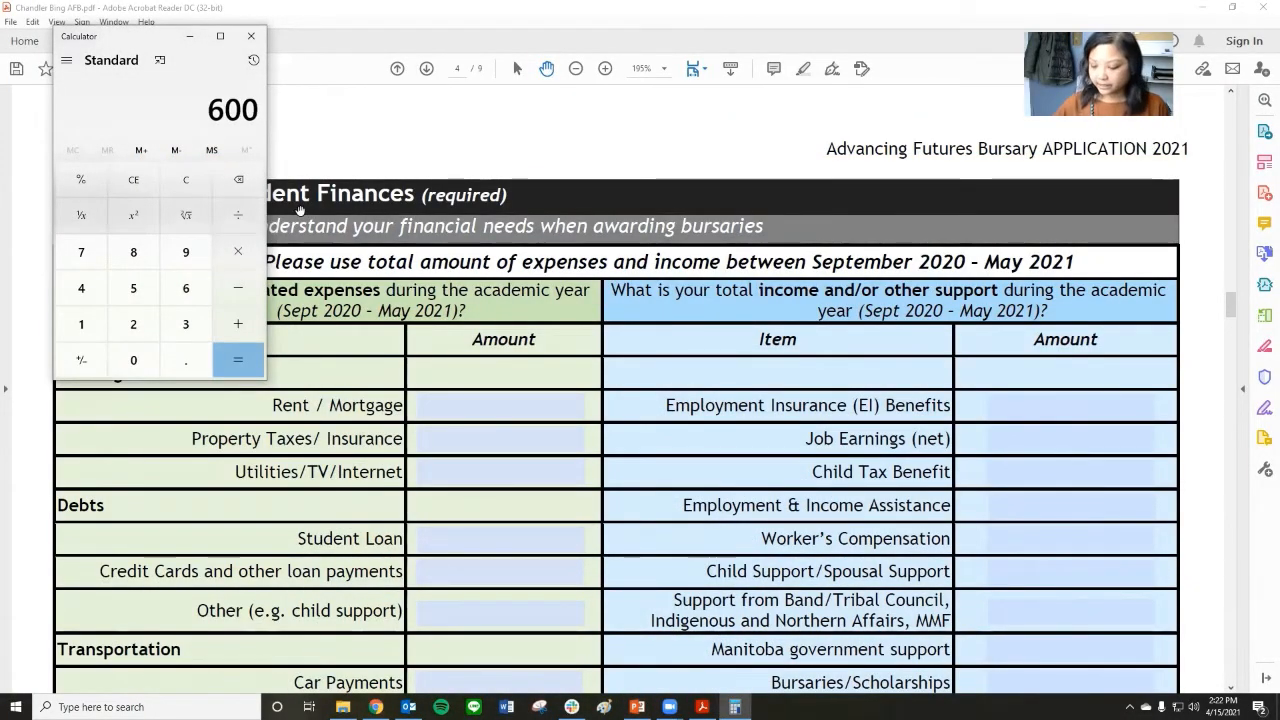
pyautogui.write('*8')
pyautogui.press('Return')
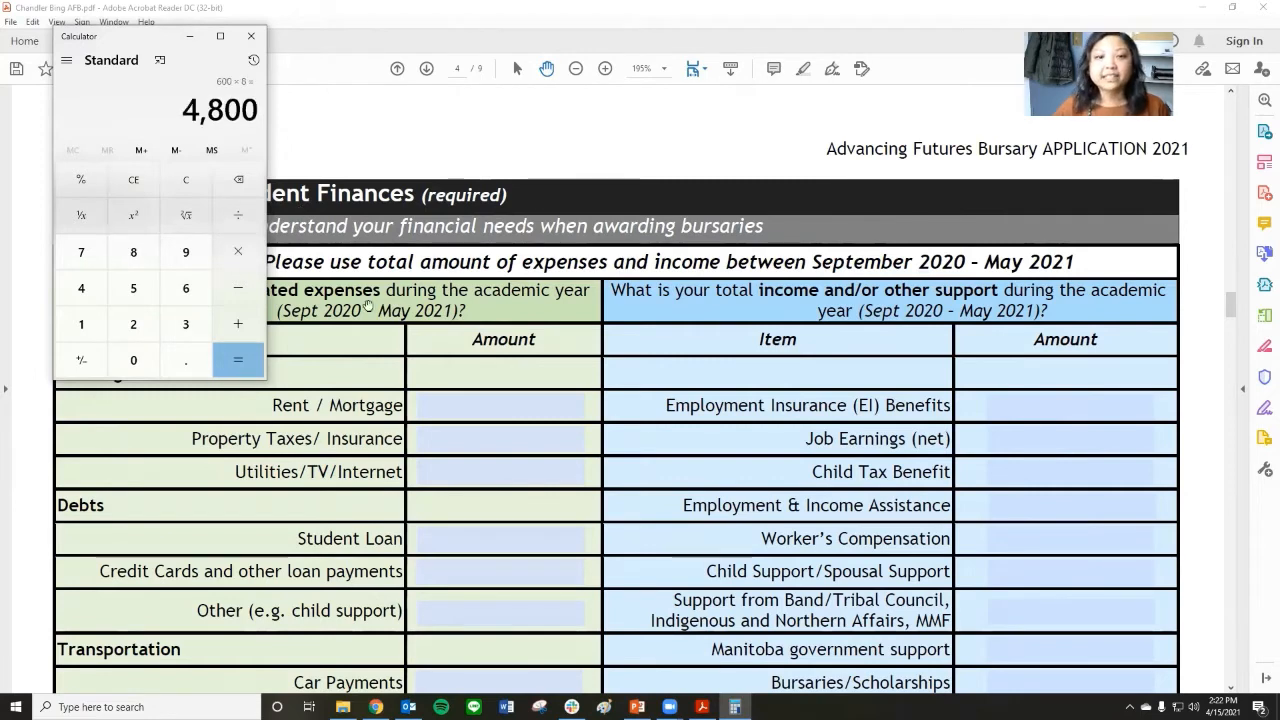
# In the Acrobat Reader form, enter 4800 for Rent / Mortgage and 0 for Property Taxes/ Insurance.
pyautogui.click(521, 407)
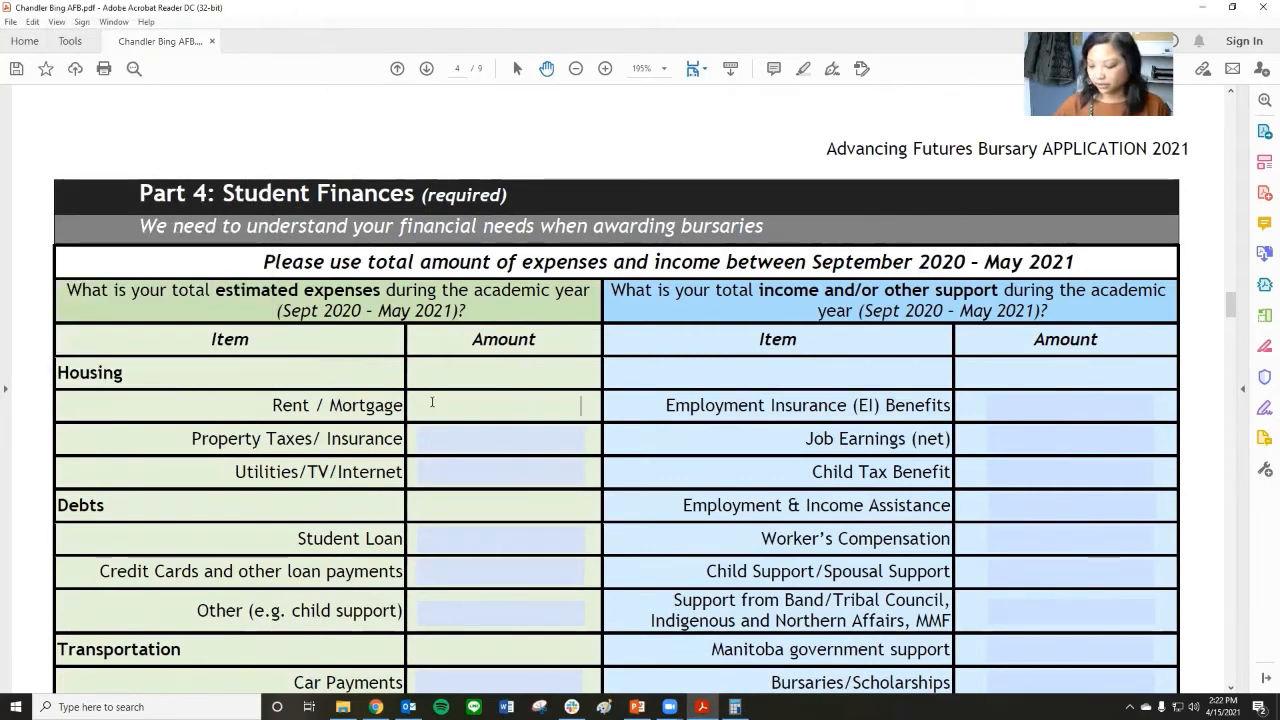
pyautogui.write('4800')
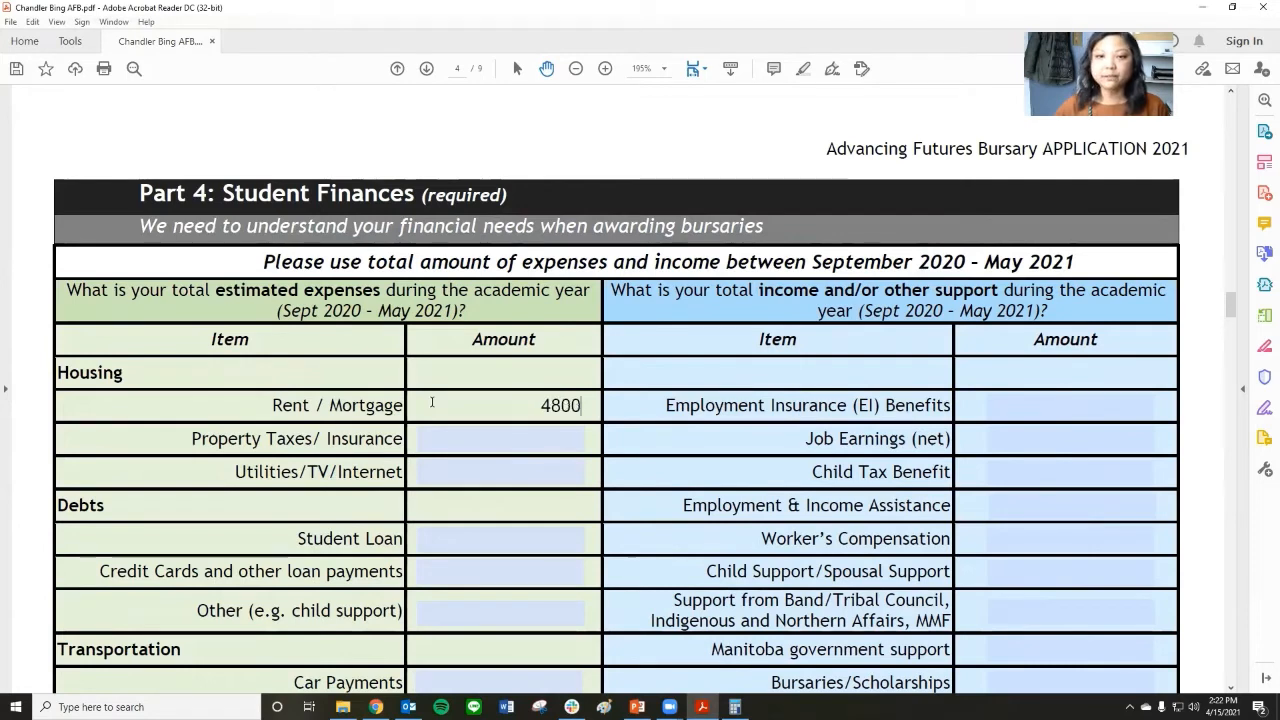
pyautogui.press('Tab')
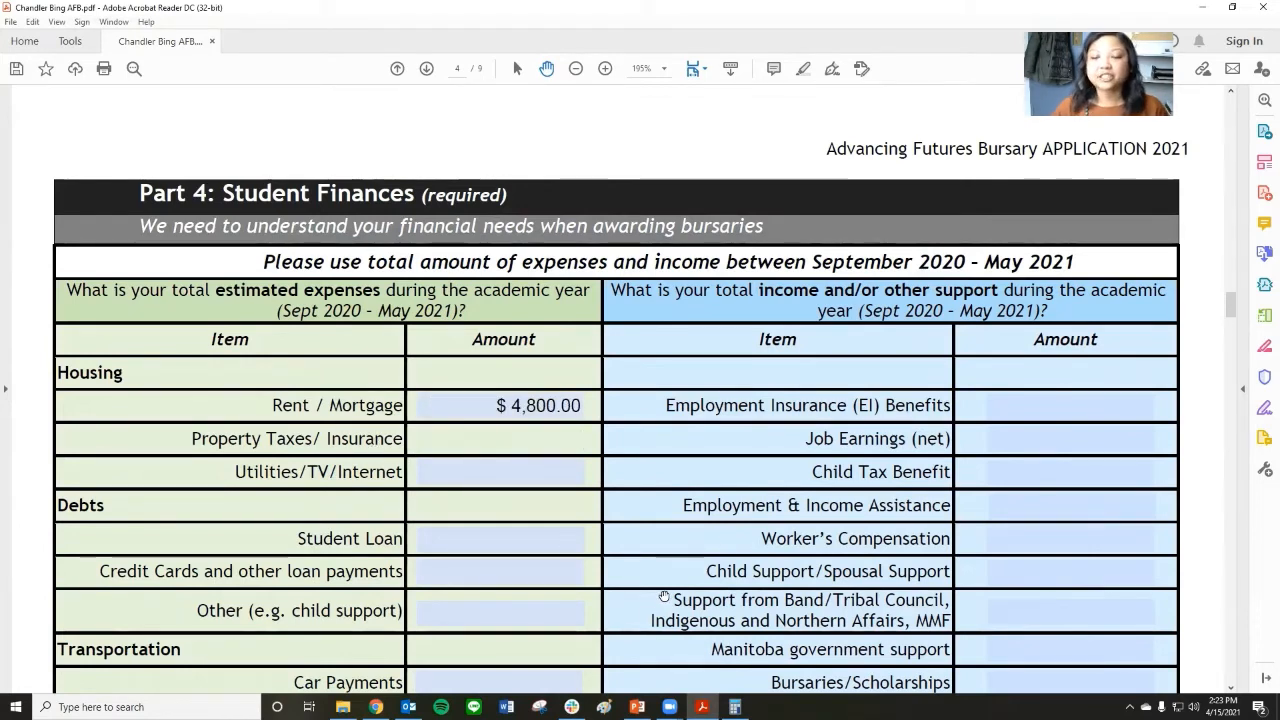
pyautogui.write('0')
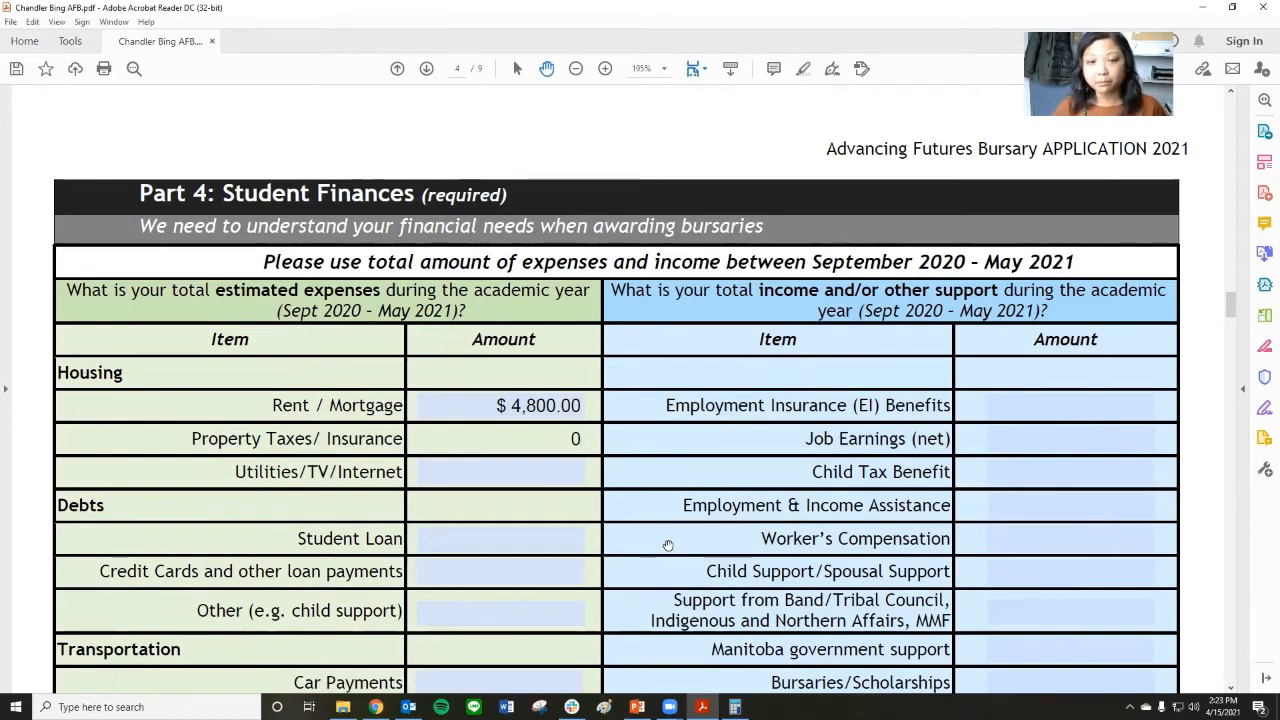
pyautogui.press('Tab')
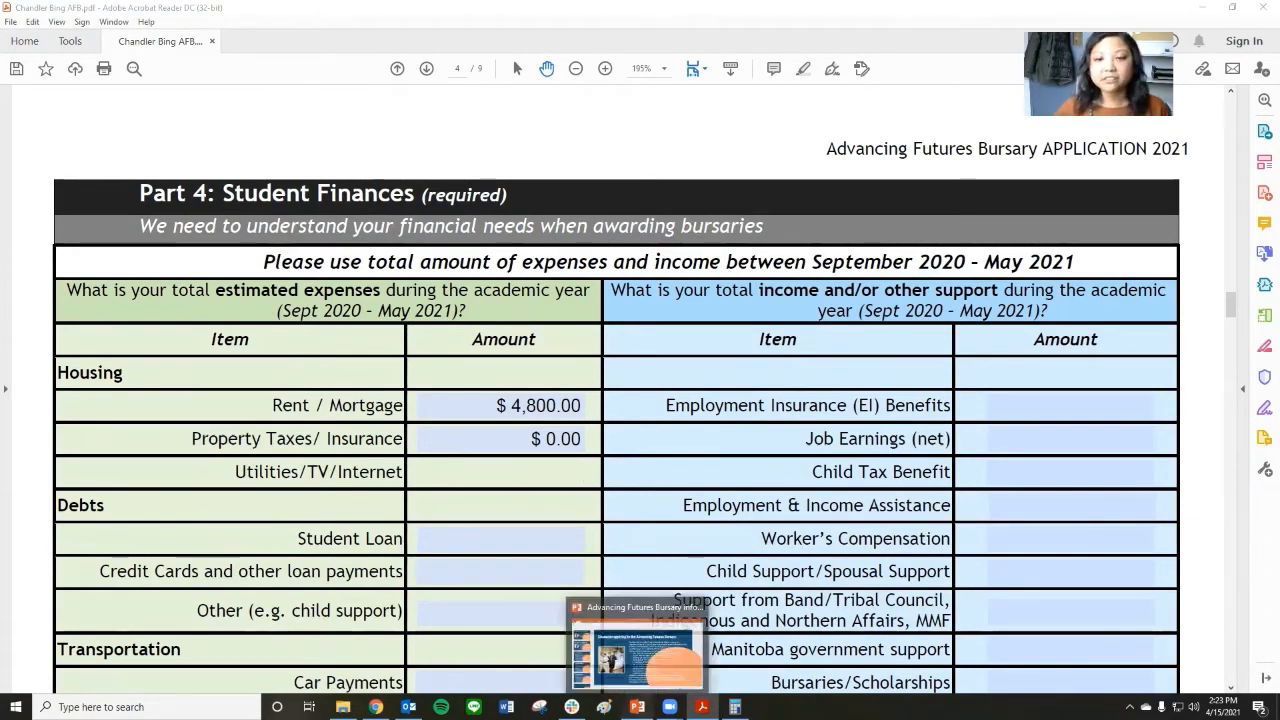
# Check the monthly internet cost on the PowerPoint slide and calculate 50 × 8 in Calculator.
pyautogui.click(636, 706)
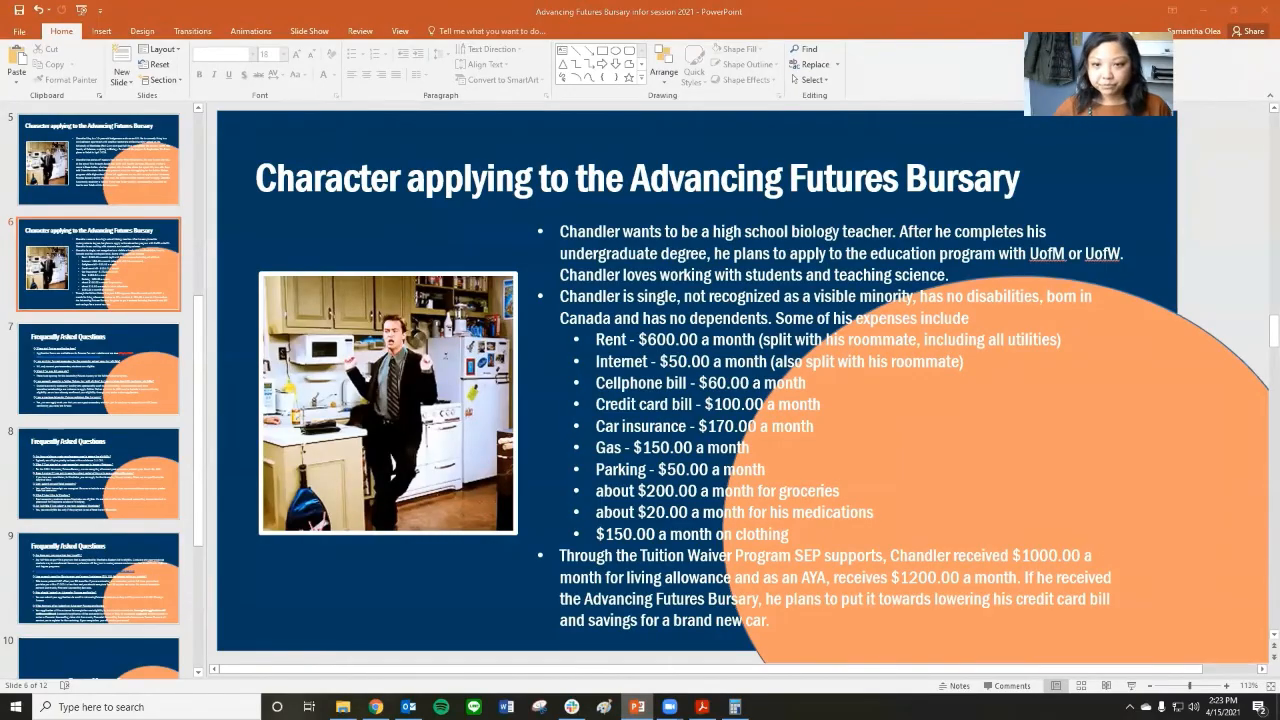
pyautogui.click(702, 706)
pyautogui.click(734, 706)
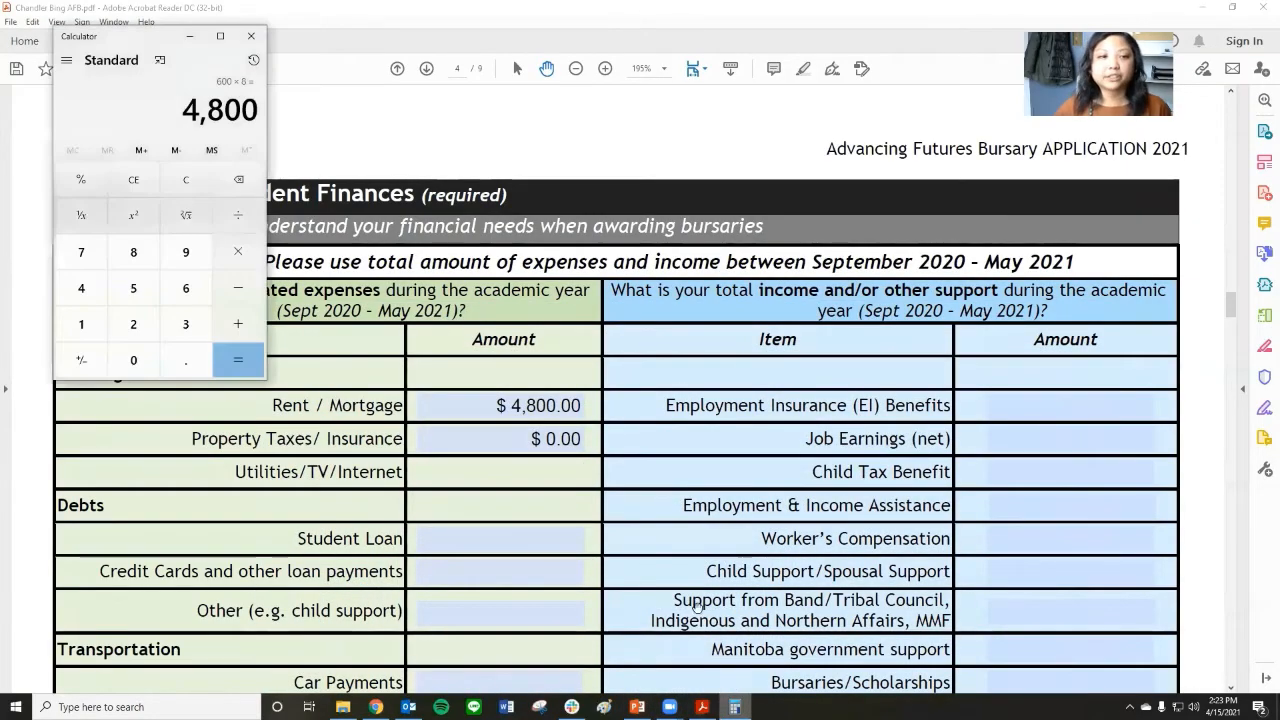
pyautogui.write('50*8')
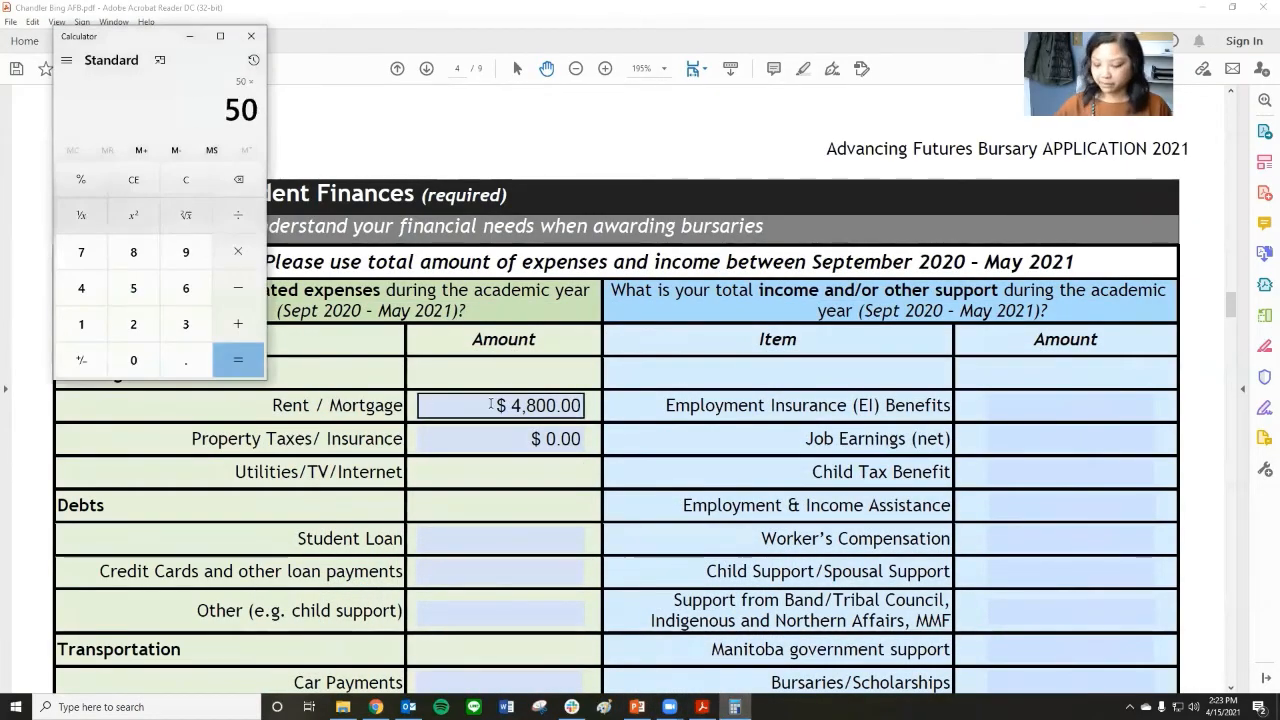
pyautogui.press('Return')
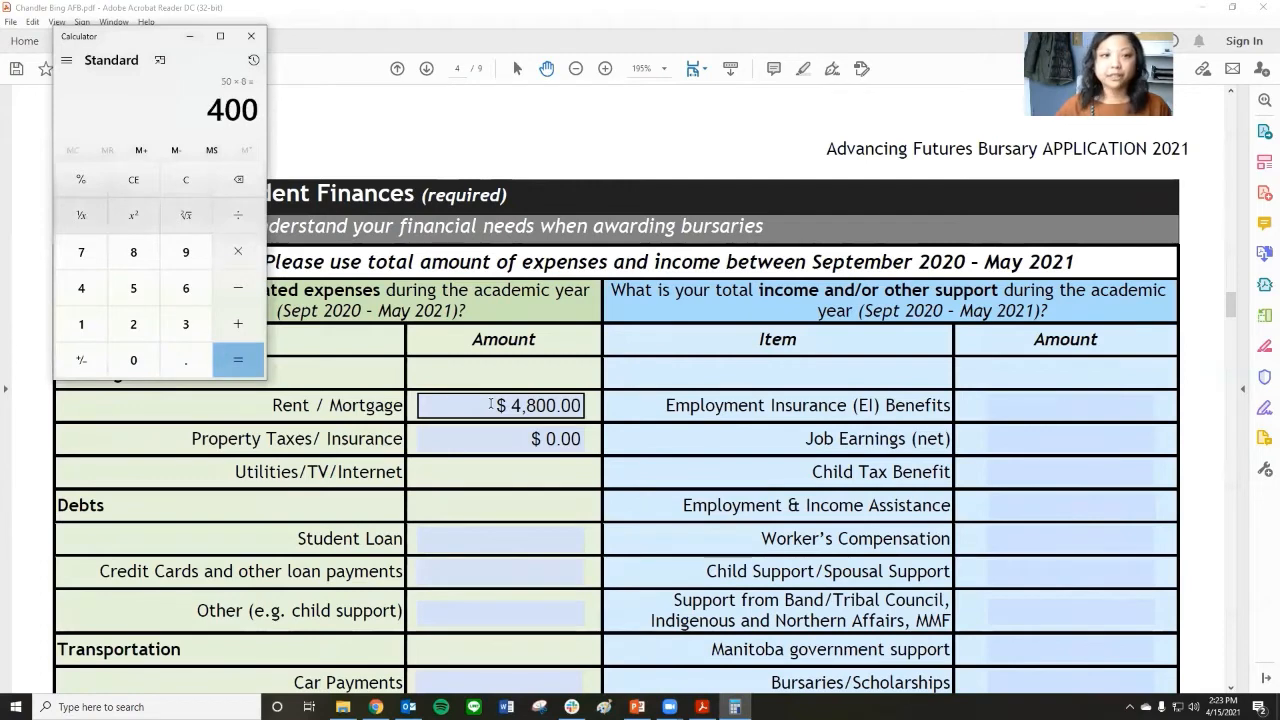
# Minimize Calculator and enter 400 as the Utilities/TV/Internet amount under Housing.
pyautogui.click(190, 38)
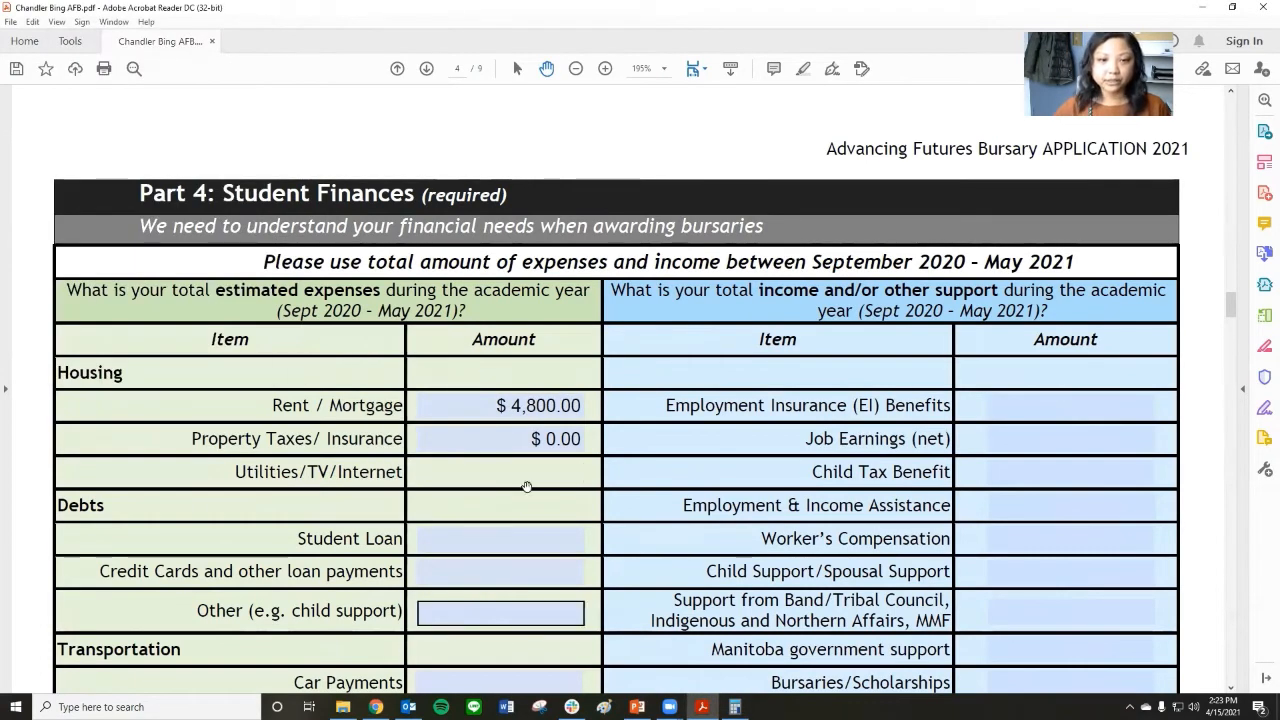
pyautogui.write('400.00')
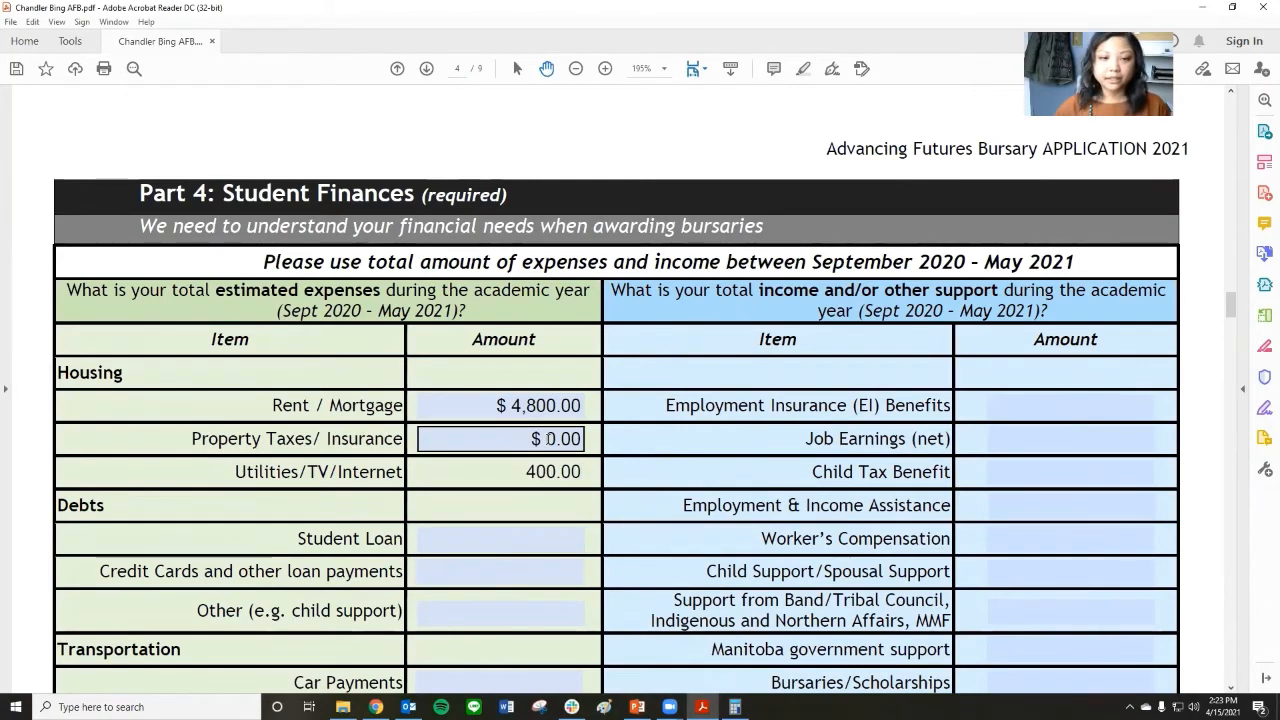
pyautogui.press('Tab')
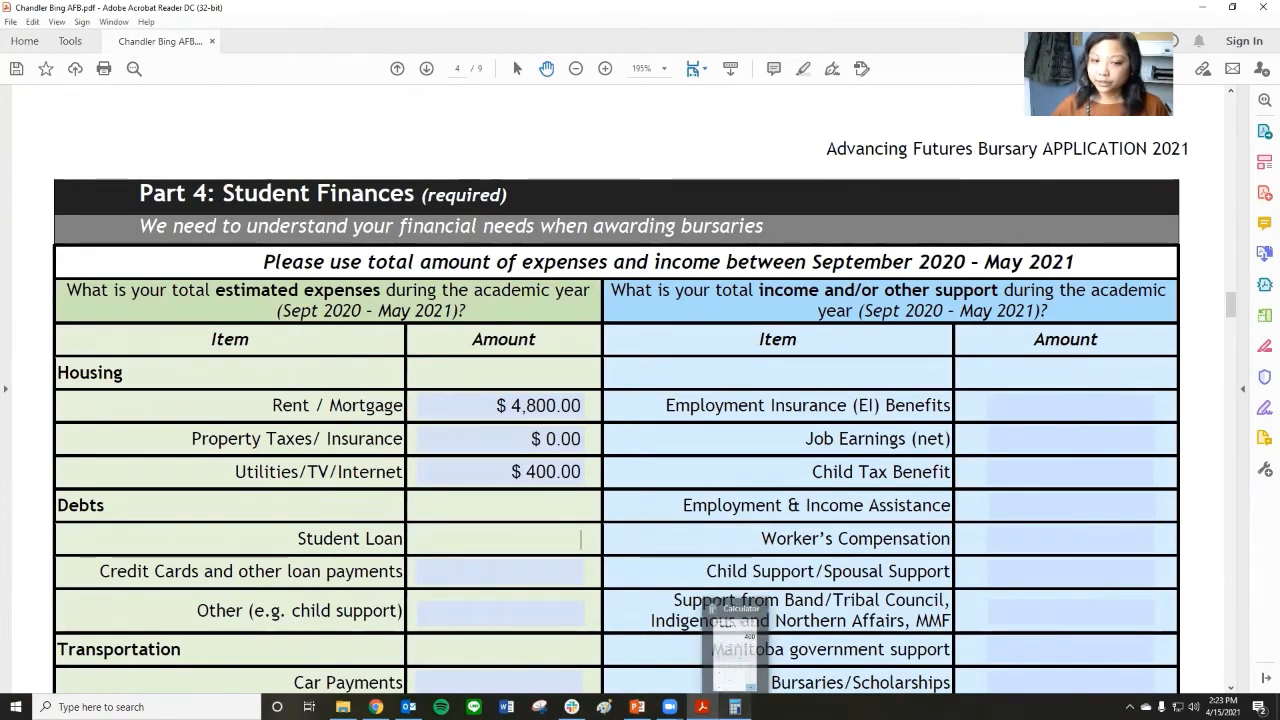
# Enter 10000 as the Student Loan amount under Debts.
pyautogui.moveTo(735, 707)
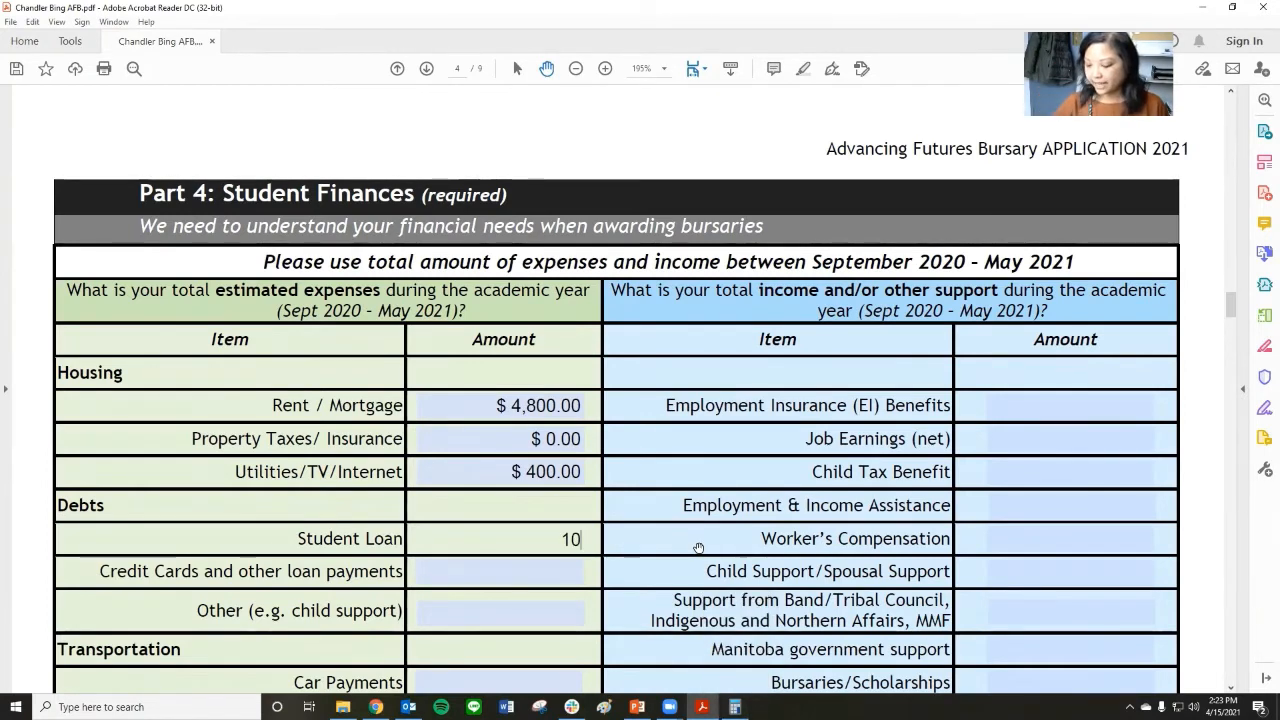
pyautogui.write('0')
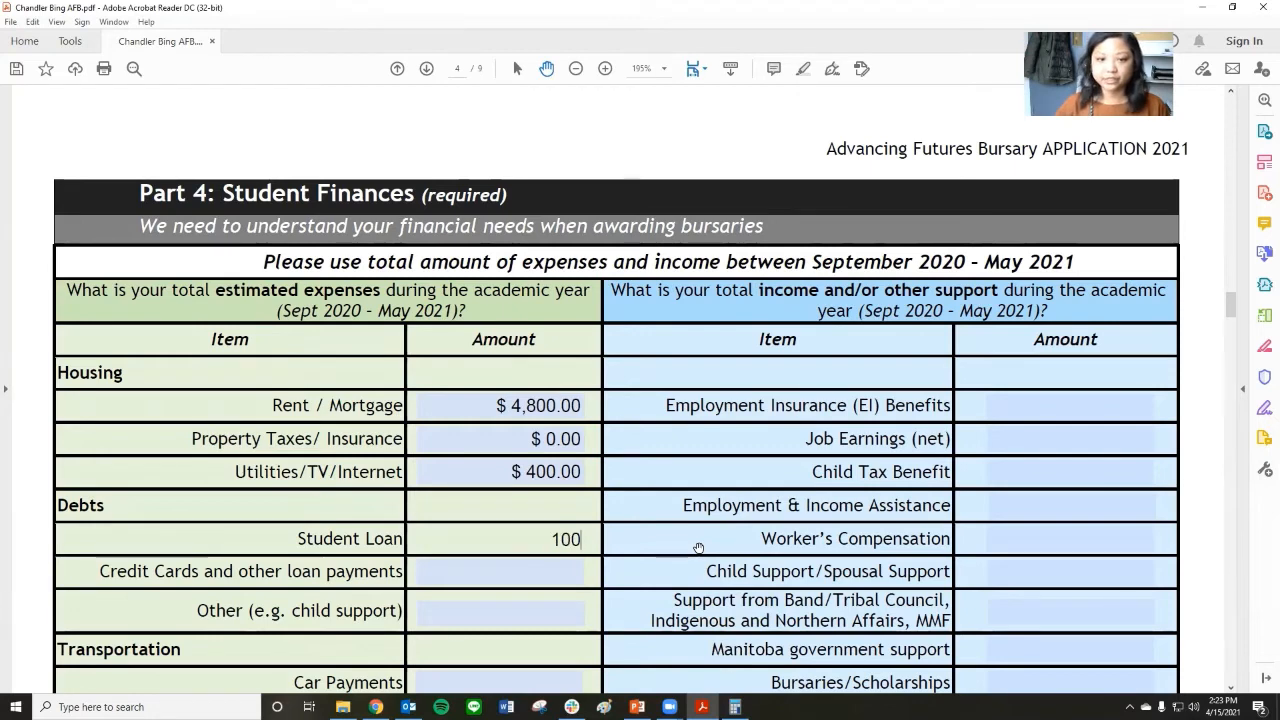
pyautogui.press('BackSpace')
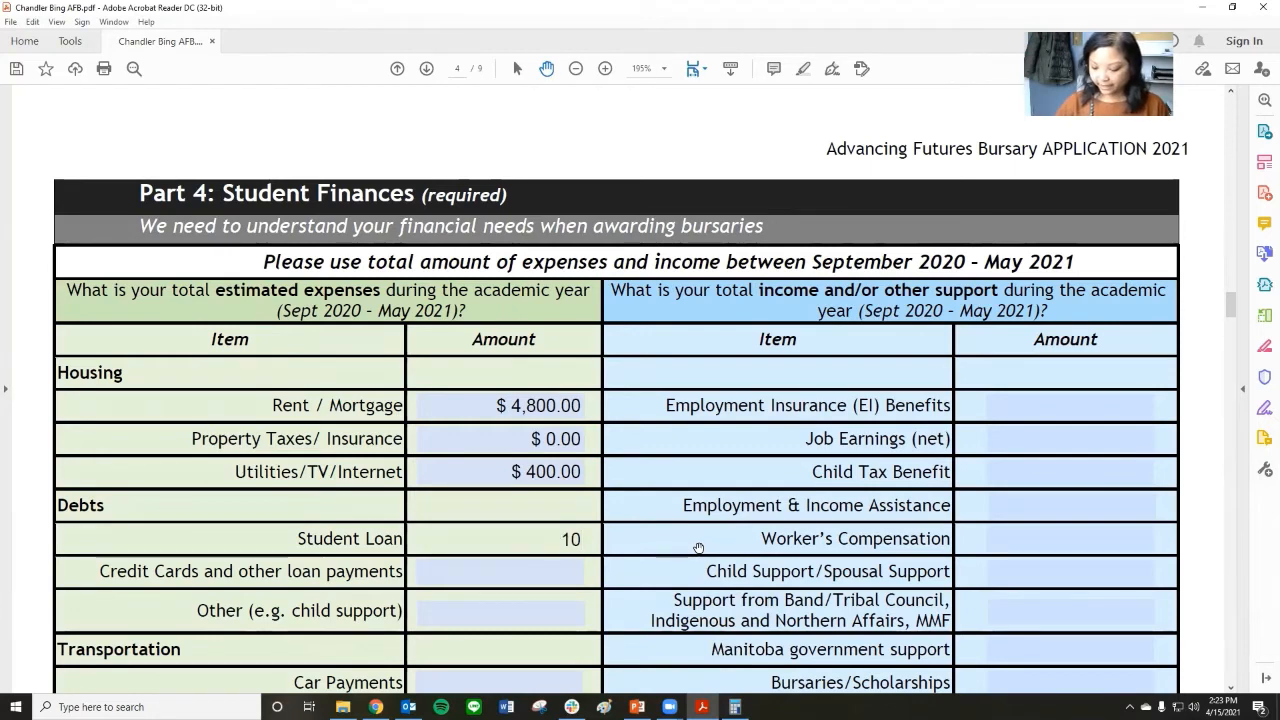
pyautogui.write('000')
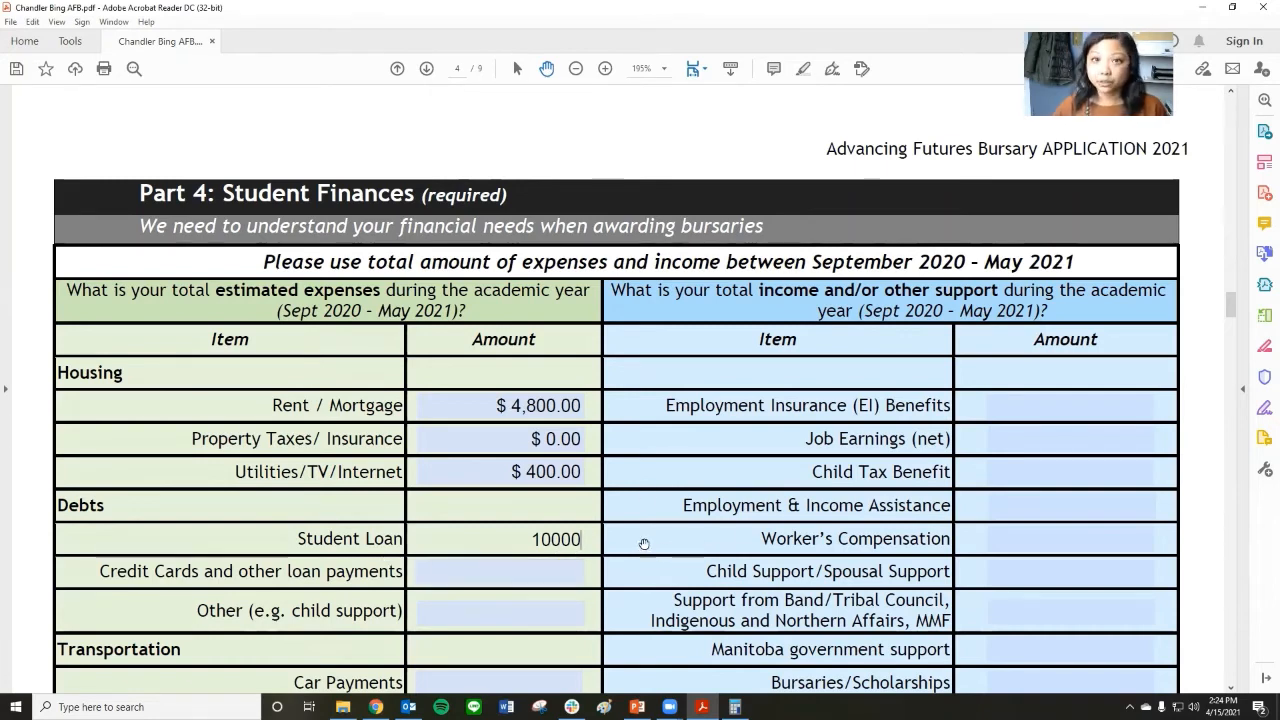
# Check the credit card bill on the PowerPoint slide and enter 800.00 for Credit Cards and other loan payments in the form.
pyautogui.click(571, 571)
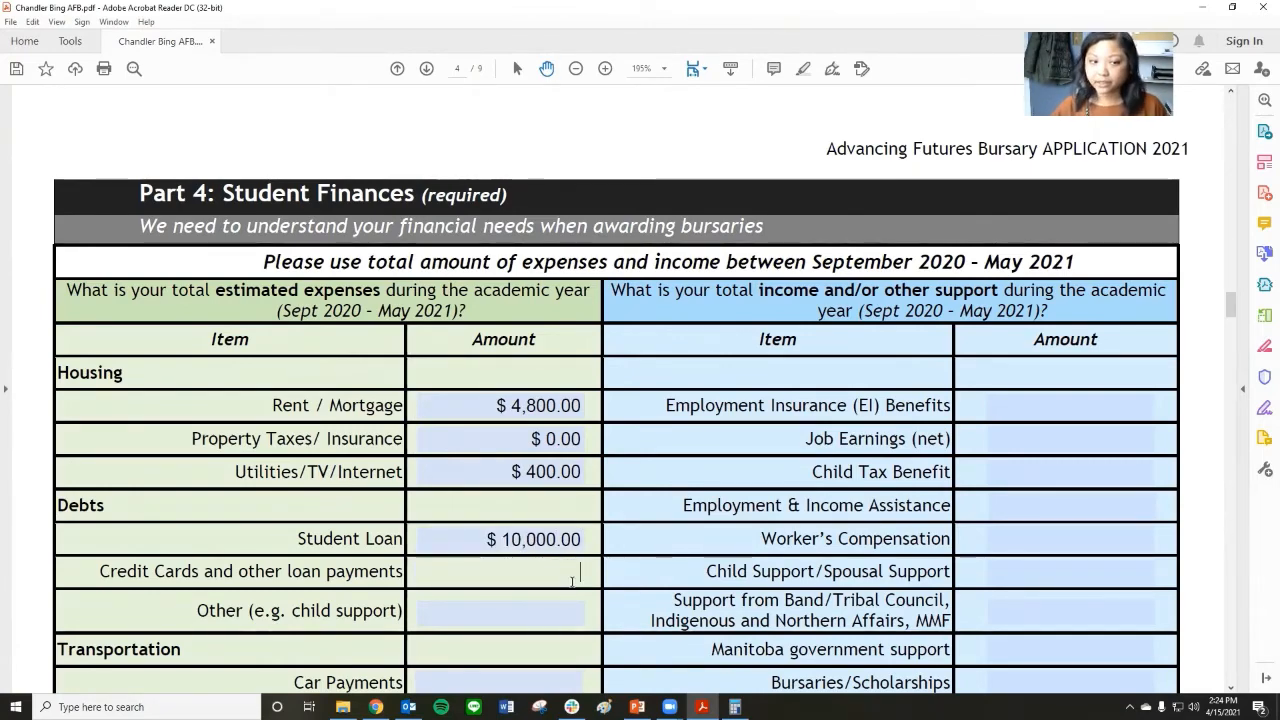
pyautogui.click(702, 707)
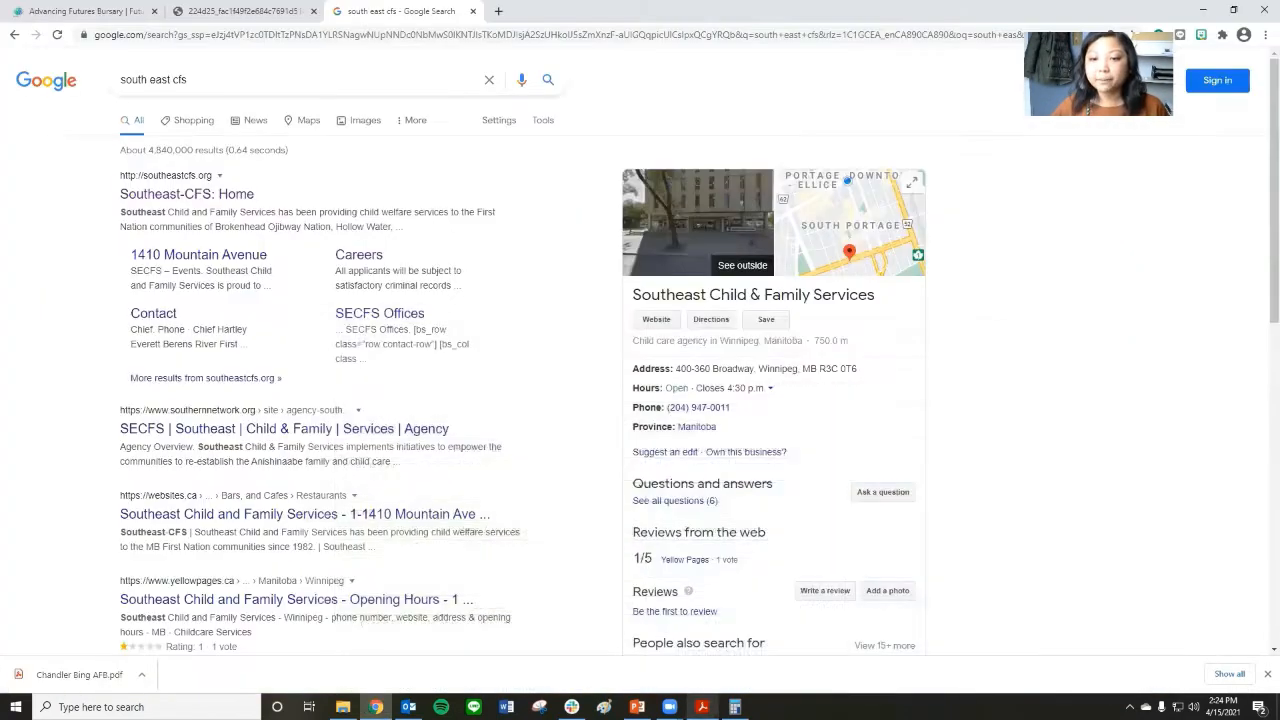
pyautogui.click(702, 707)
pyautogui.click(637, 707)
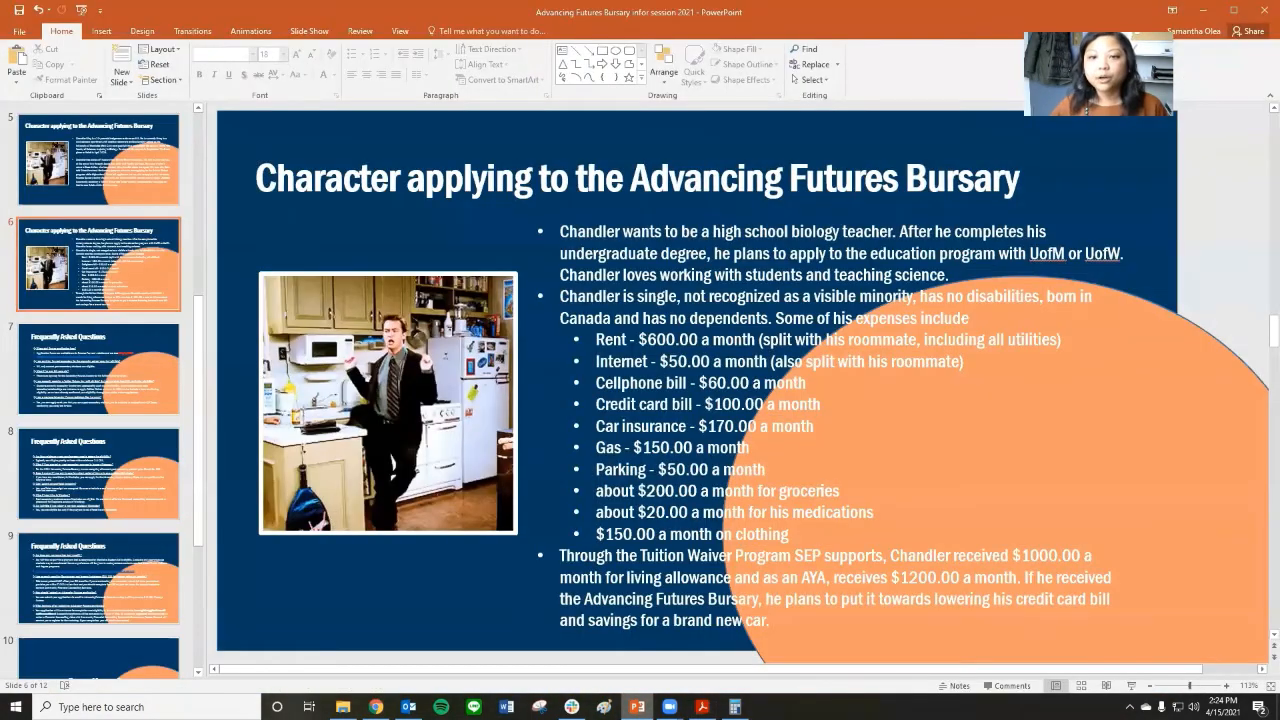
pyautogui.click(702, 707)
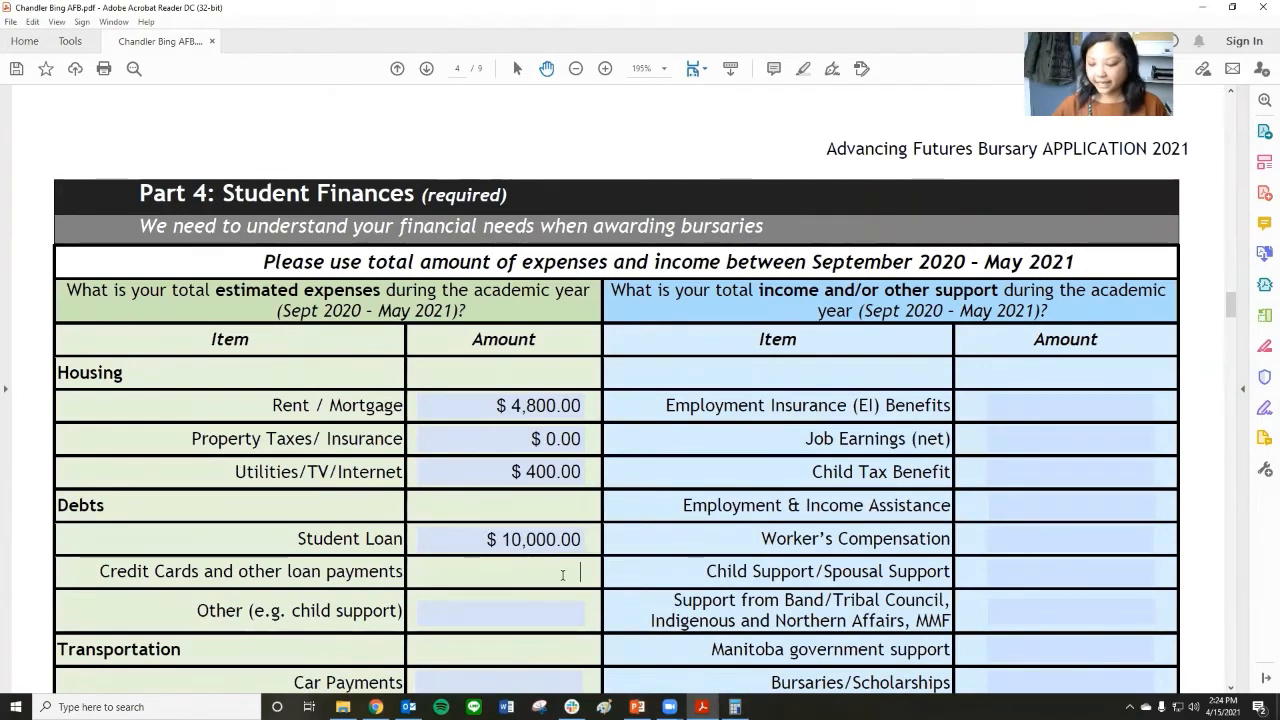
pyautogui.write('800.00')
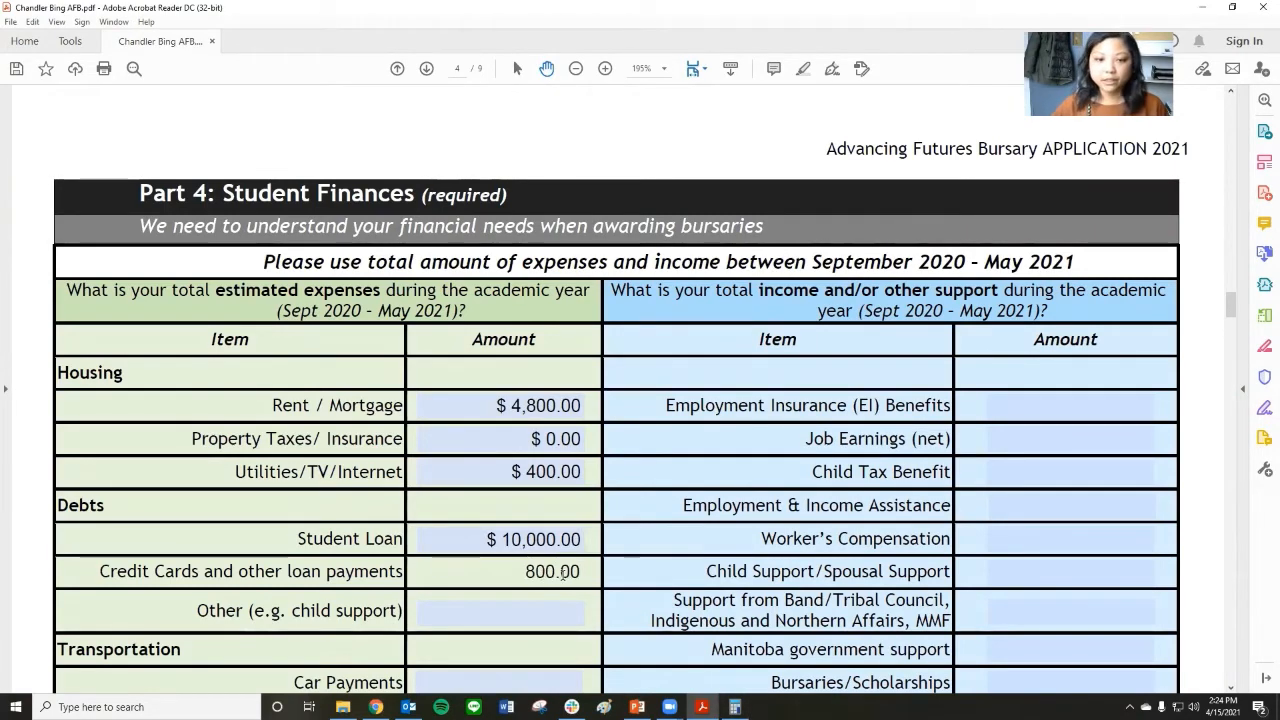
pyautogui.press('Tab')
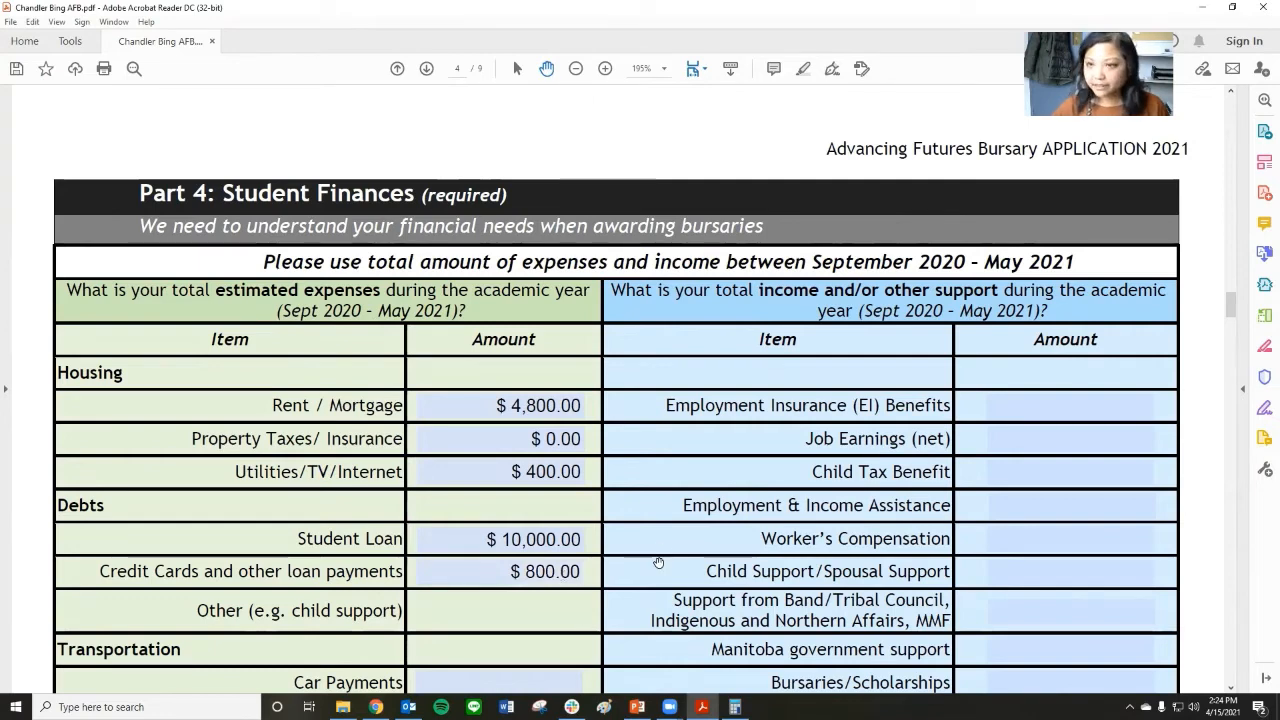
# Go to the Monthly gas and parking amount under Transportation and check the monthly gas and parking costs on the PowerPoint slide.
pyautogui.scroll(-3, 659, 563)
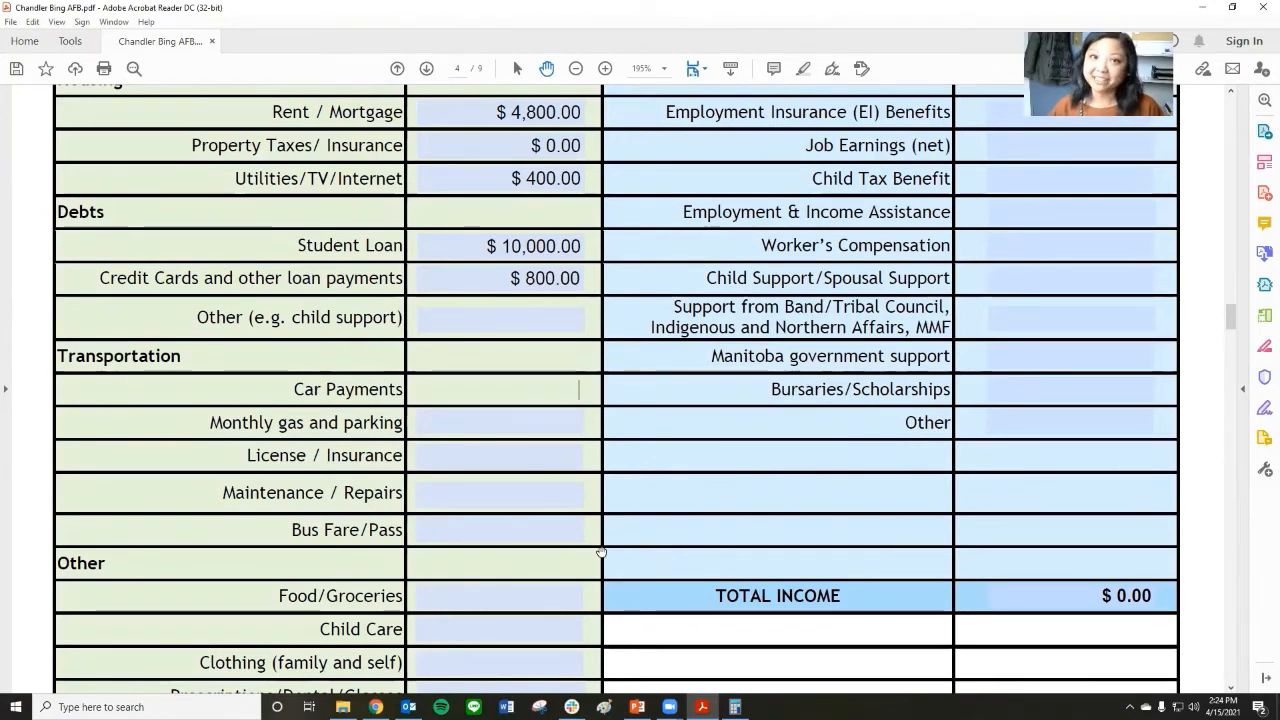
pyautogui.press('Tab')
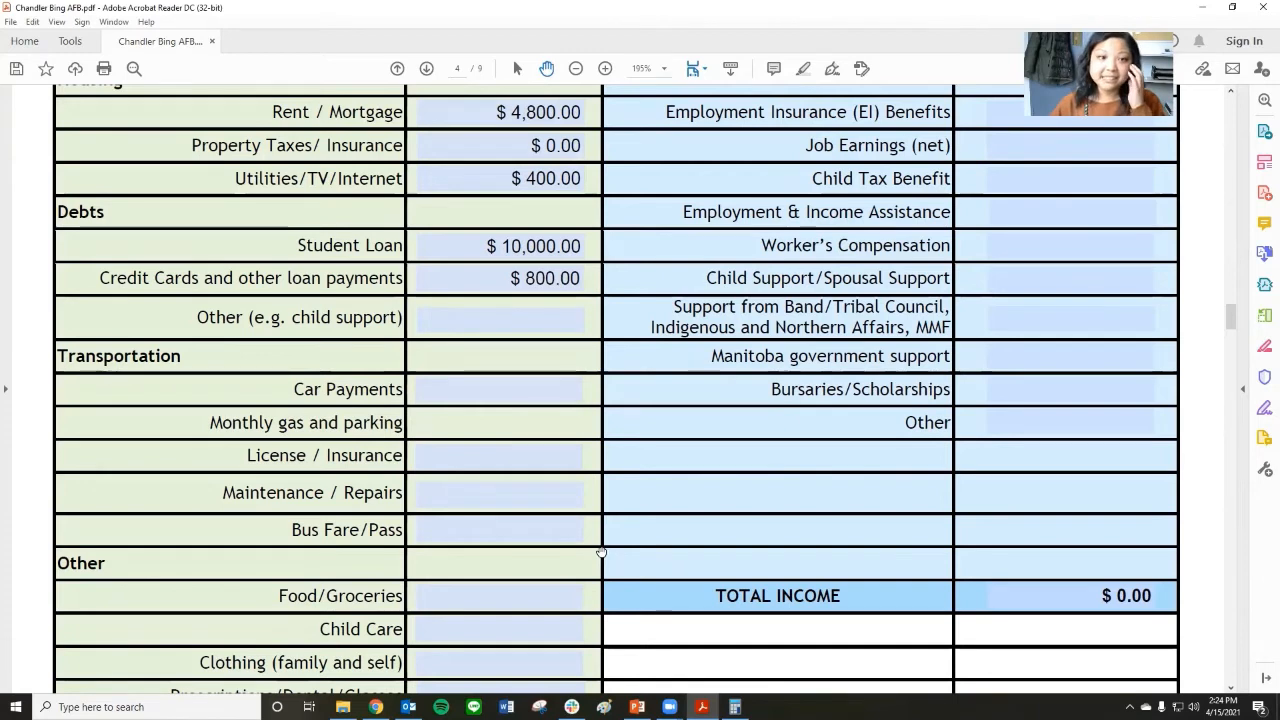
pyautogui.click(511, 470)
pyautogui.scroll(2, 500, 466)
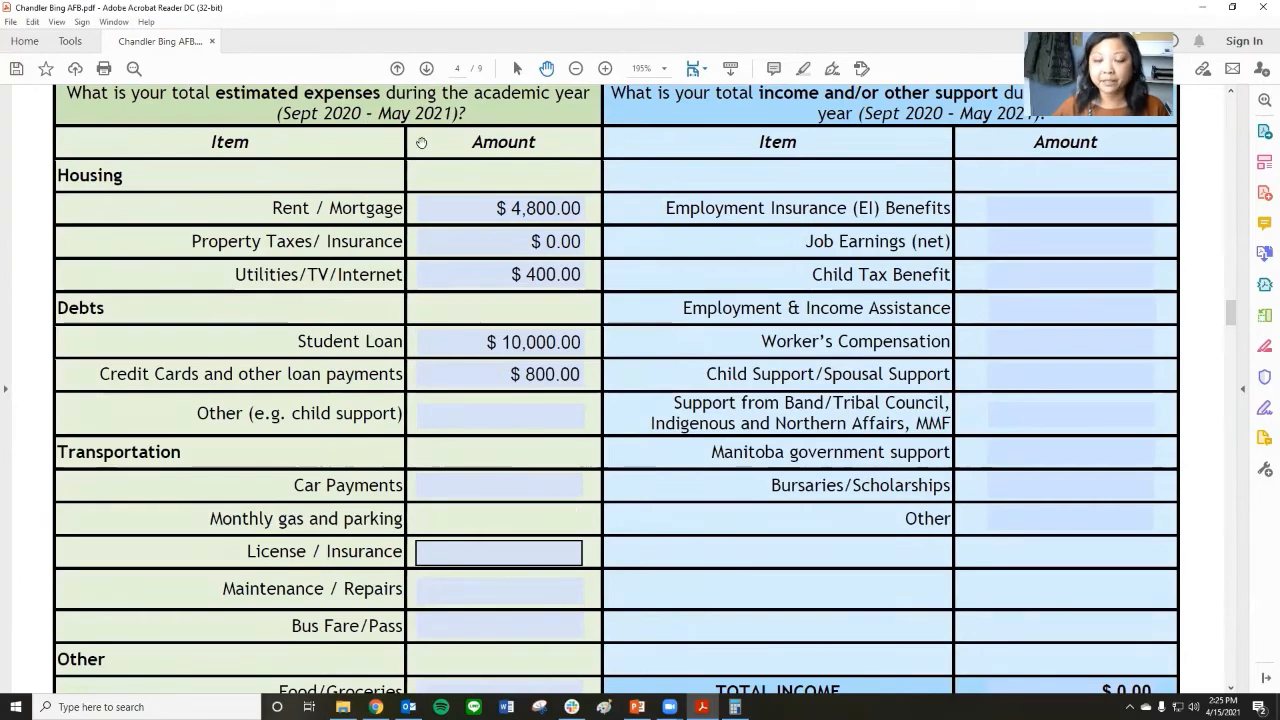
pyautogui.scroll(-1, 580, 583)
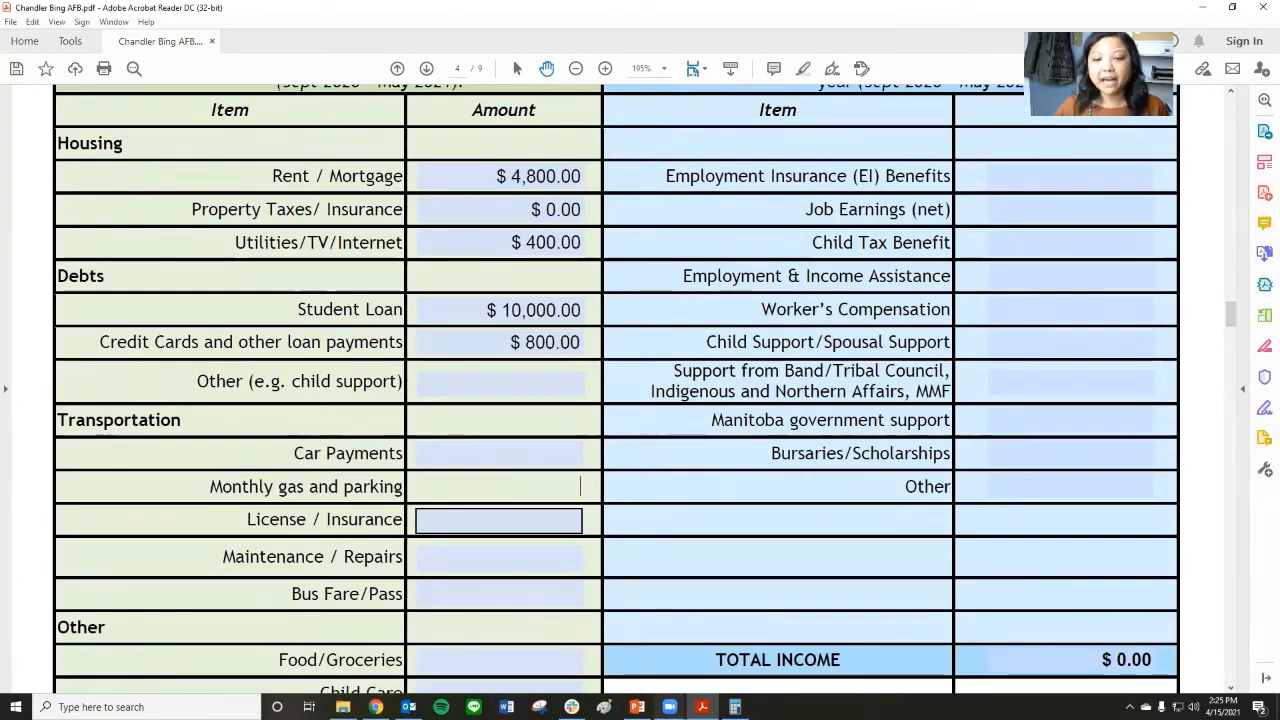
pyautogui.click(637, 707)
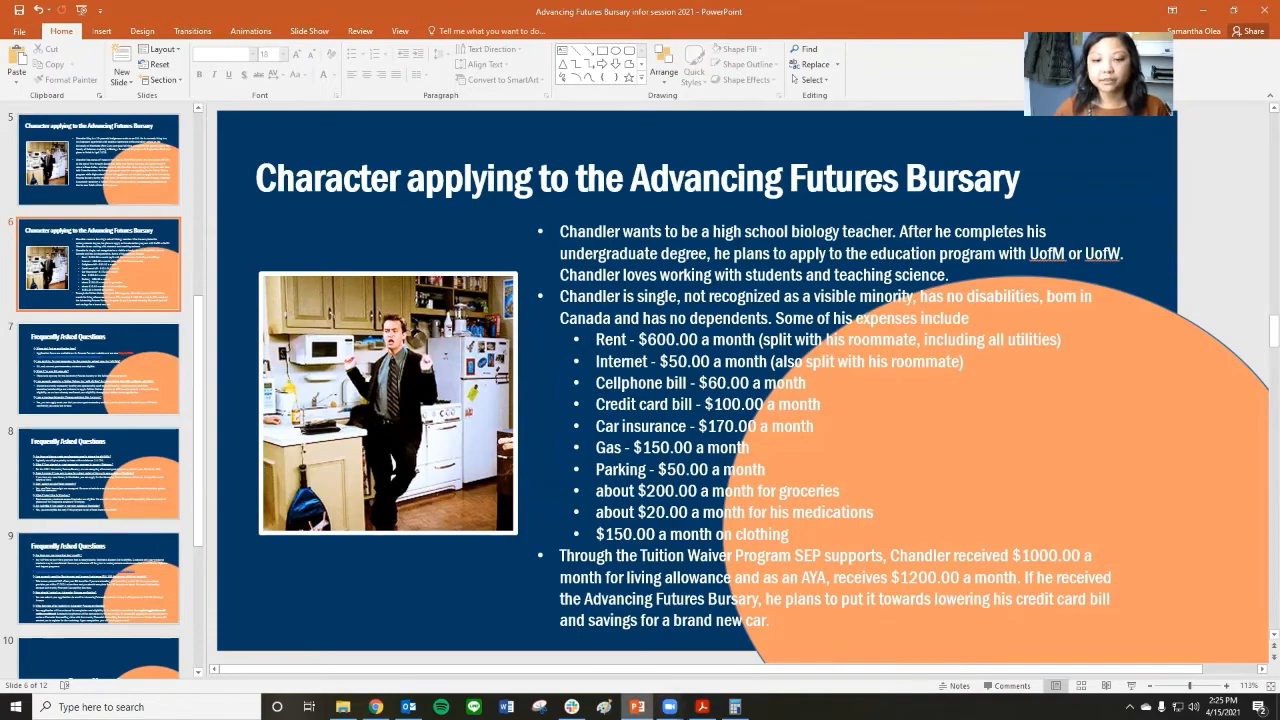
pyautogui.moveTo(637, 707)
pyautogui.click(702, 707)
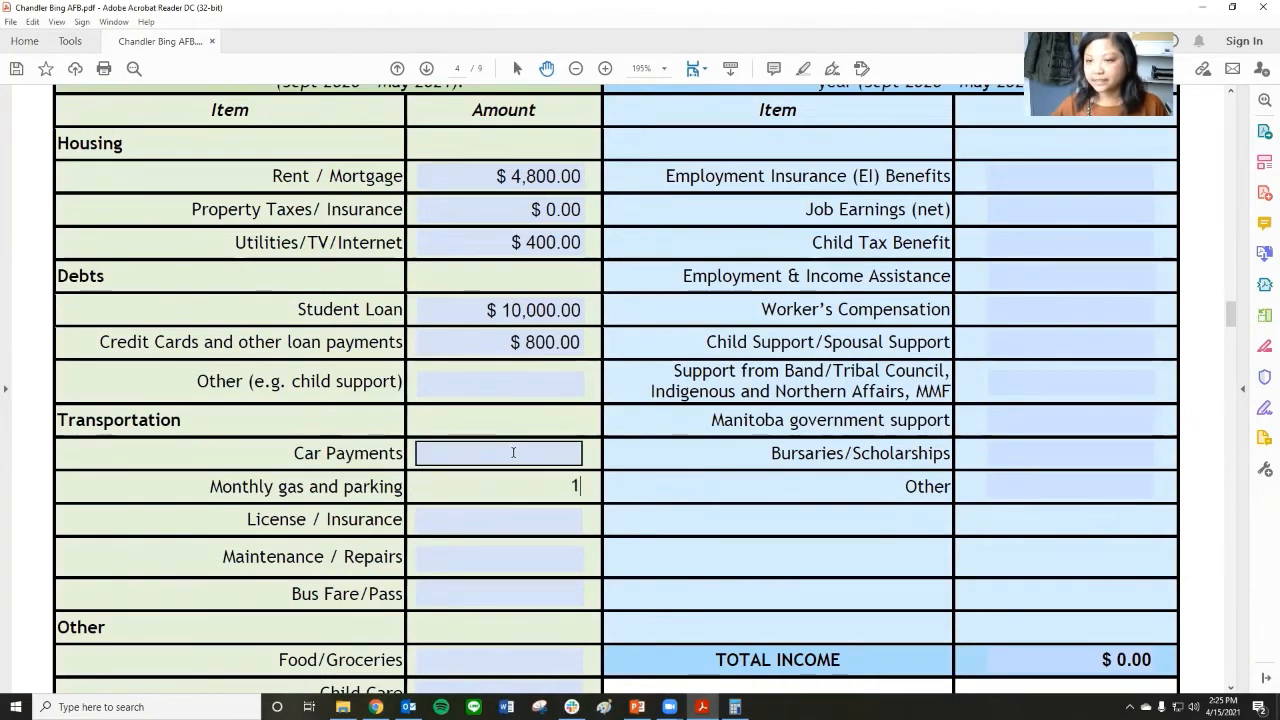
# Calculate 200 × 8 in Calculator and enter 1600 as the Monthly gas and parking amount in the form.
pyautogui.write('6')
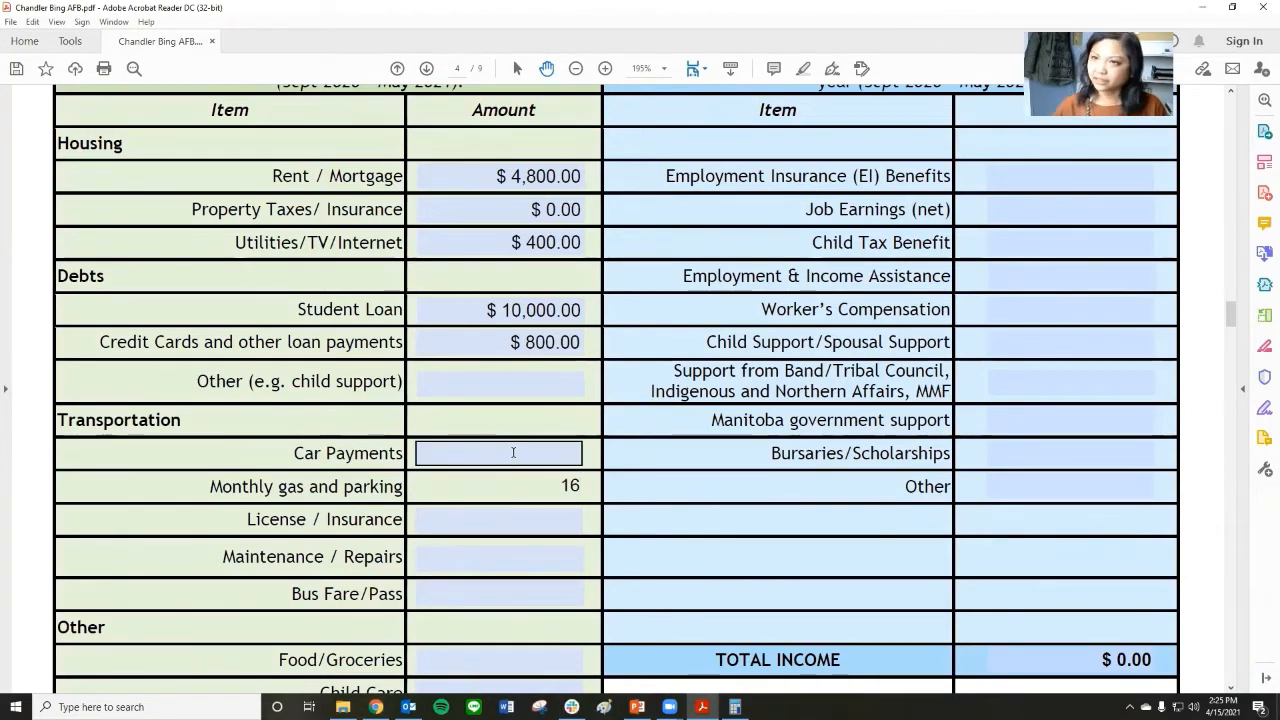
pyautogui.click(736, 708)
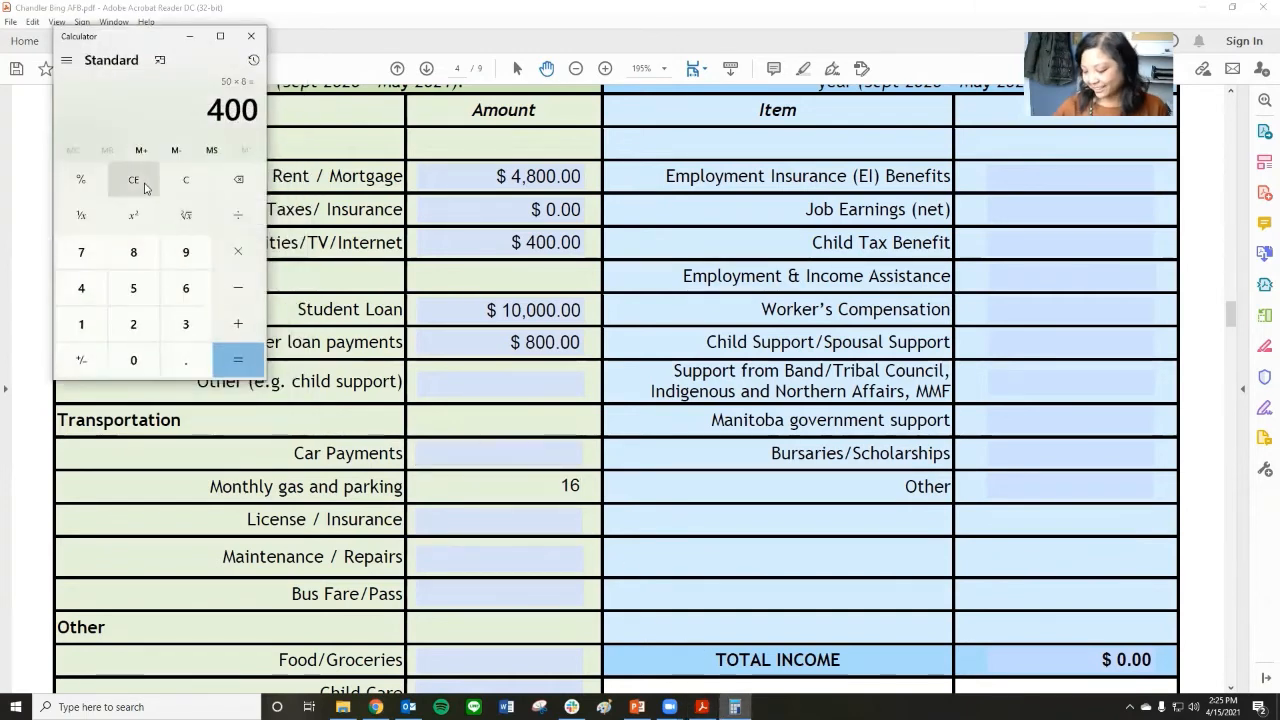
pyautogui.write('200*8')
pyautogui.press('Return')
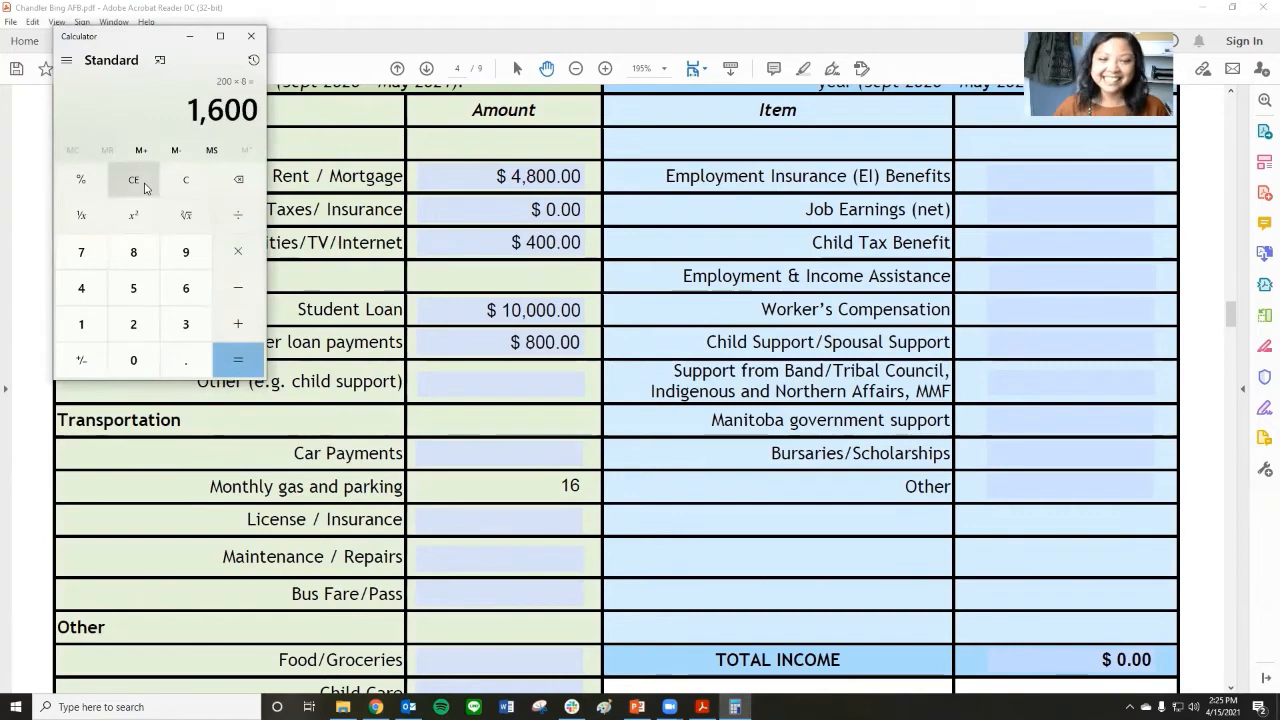
pyautogui.click(189, 36)
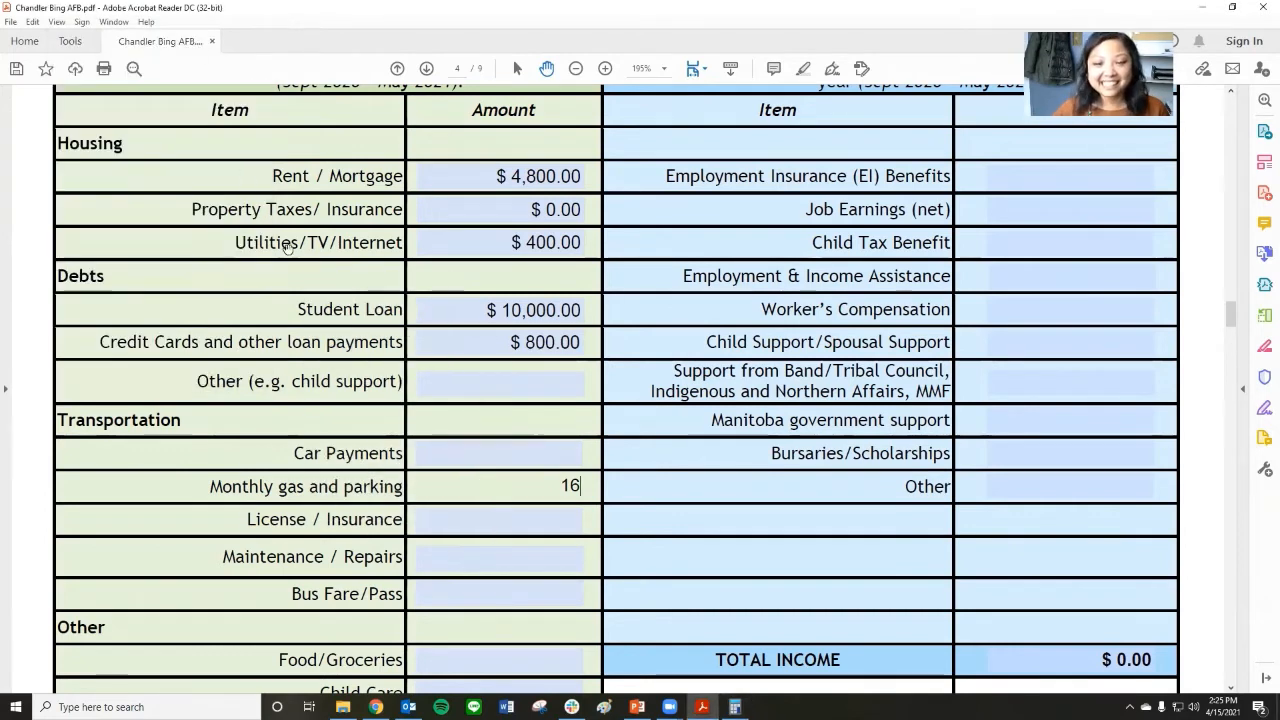
pyautogui.write('00')
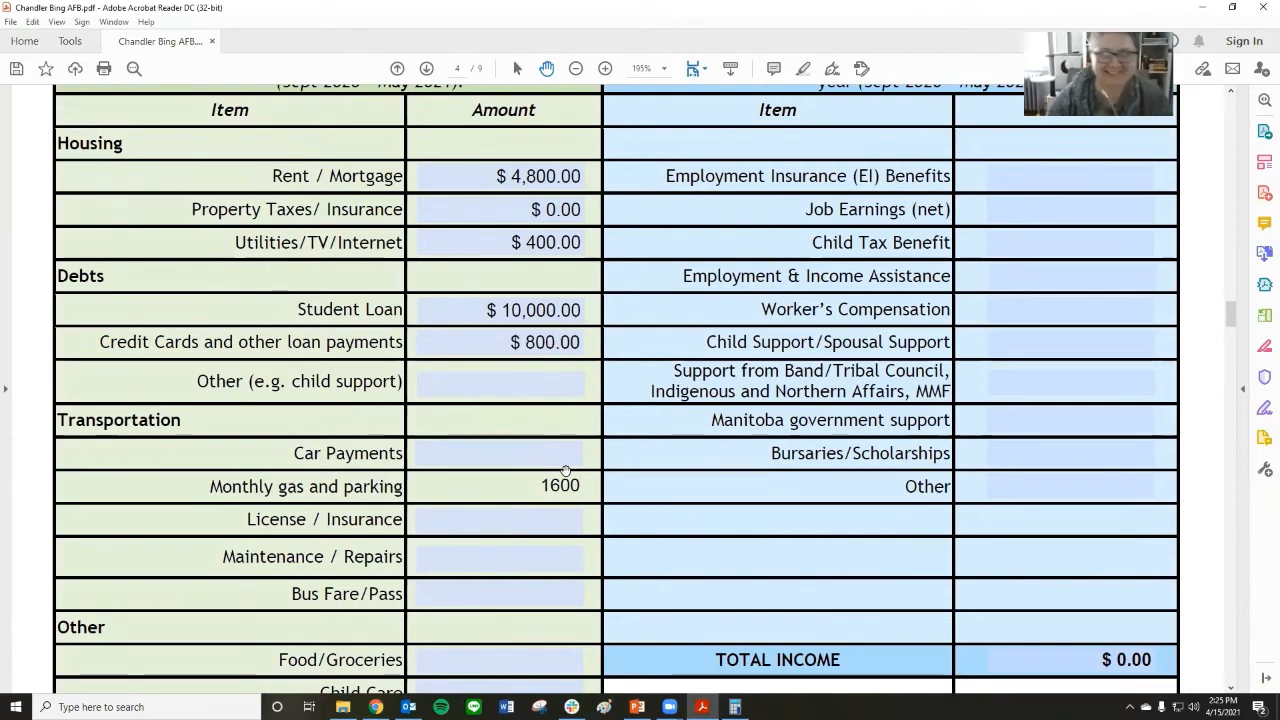
pyautogui.press('Tab')
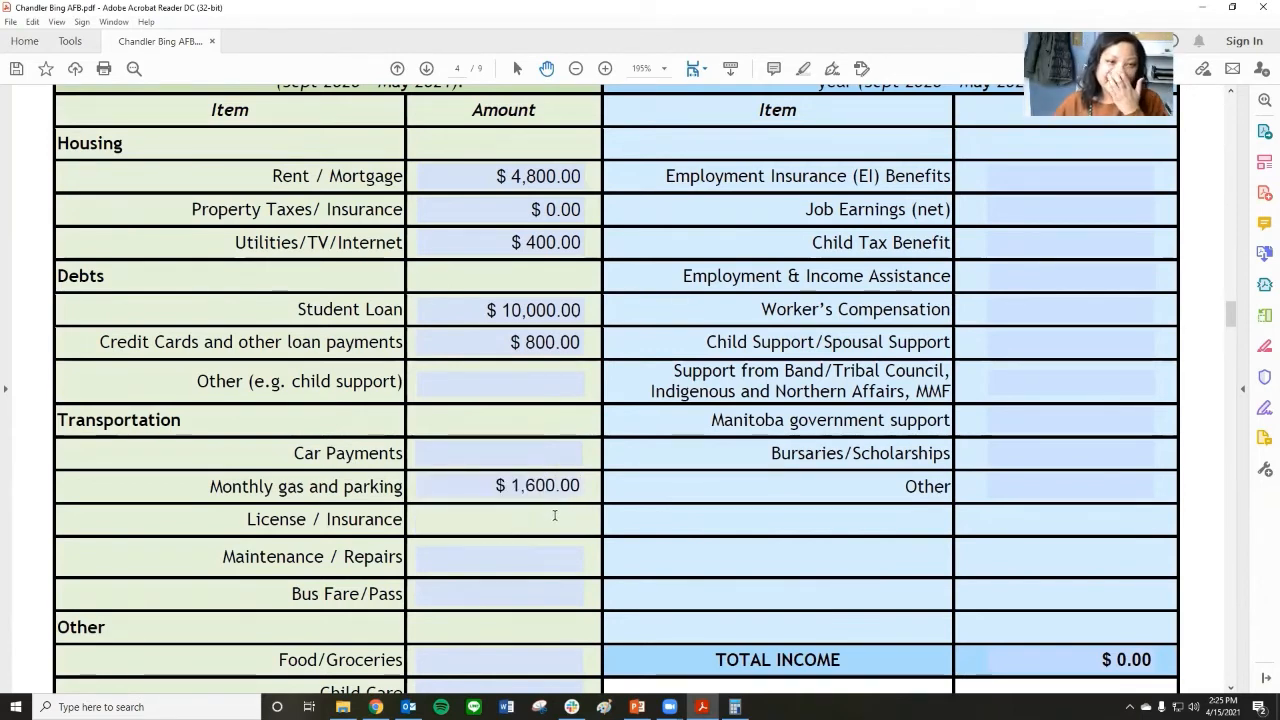
# Check the monthly car insurance cost on the PowerPoint slide and return to the bursary form.
pyautogui.click(735, 707)
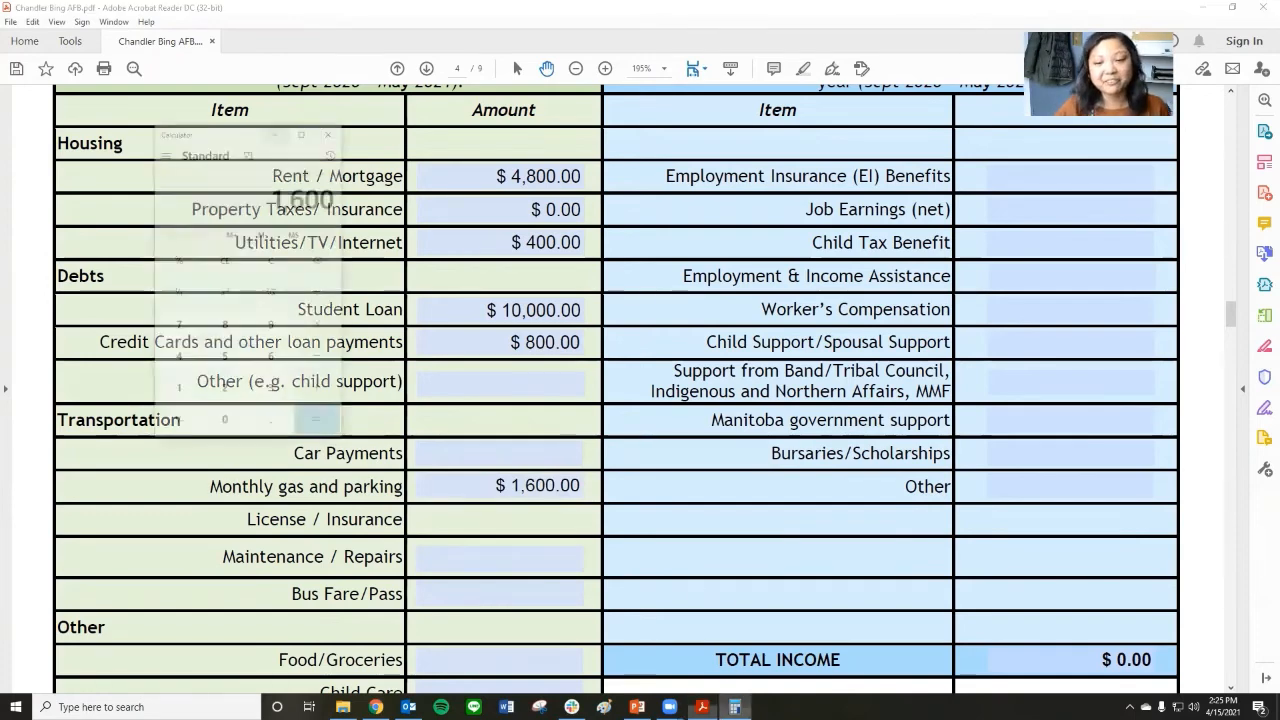
pyautogui.click(735, 707)
pyautogui.click(703, 707)
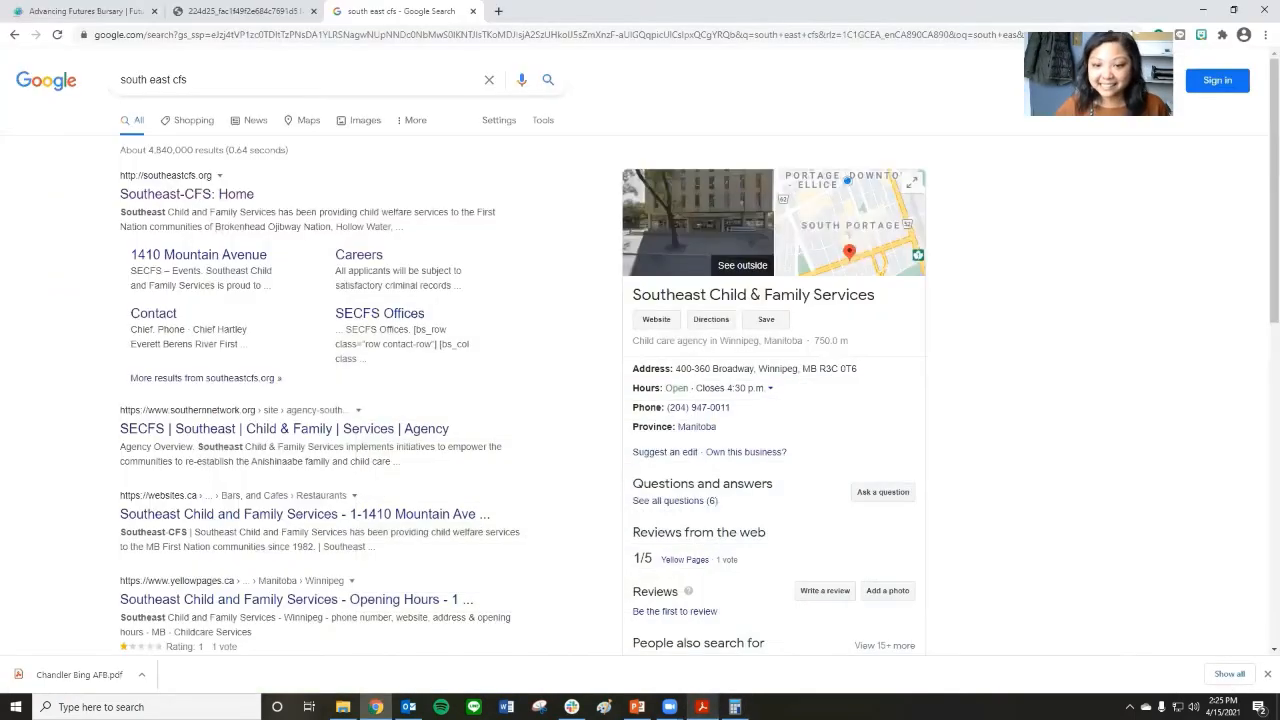
pyautogui.click(703, 707)
pyautogui.click(637, 707)
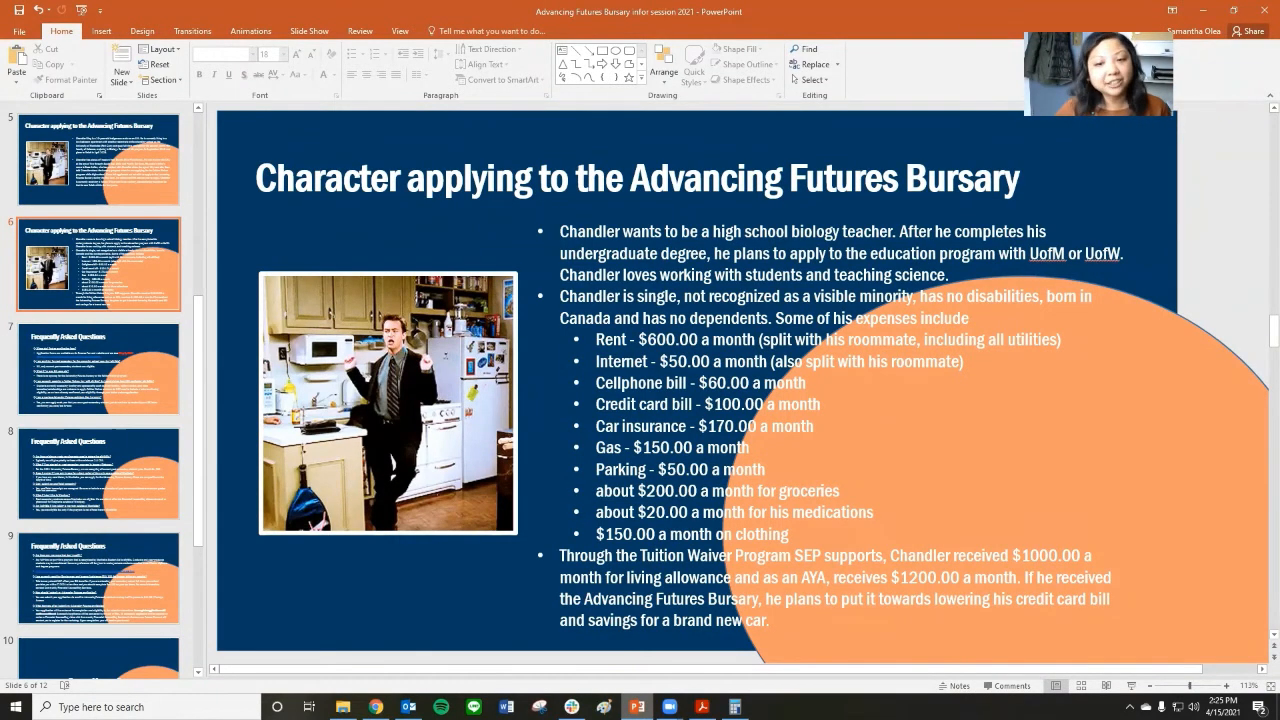
pyautogui.click(703, 707)
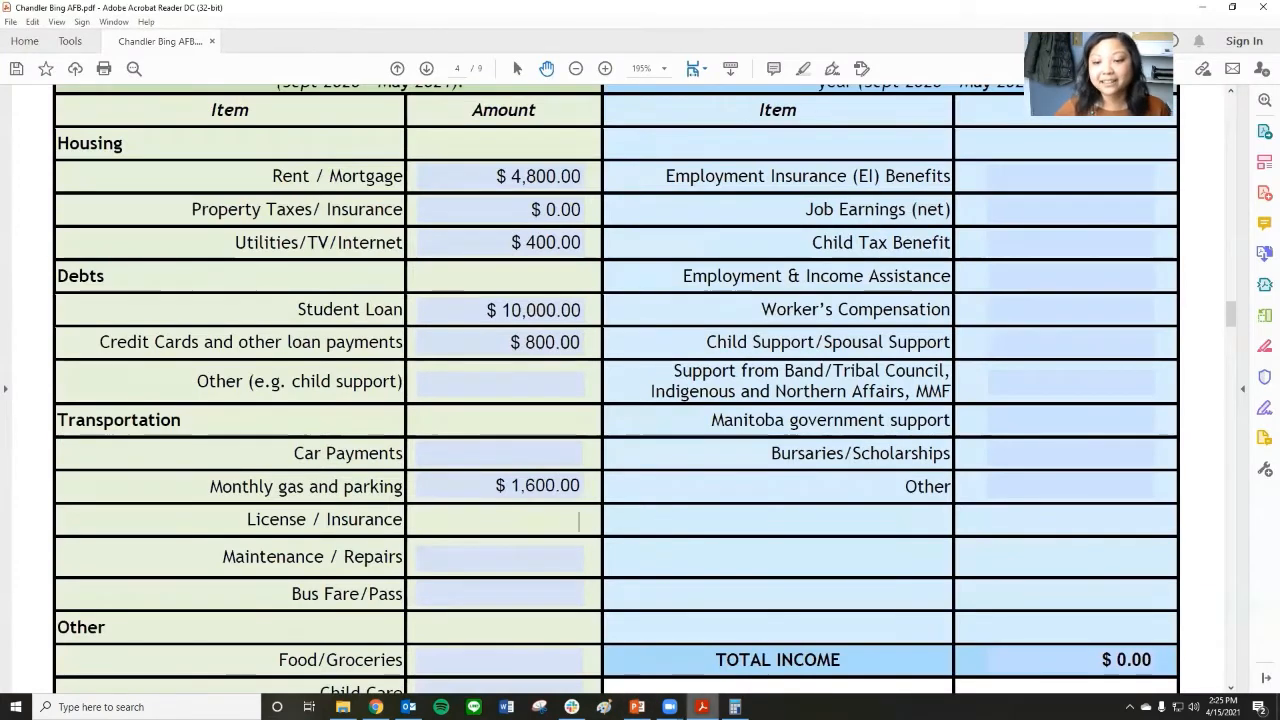
# Calculate 170 × 8 in Calculator and enter 1360 as the License / Insurance amount under Transportation.
pyautogui.click(735, 707)
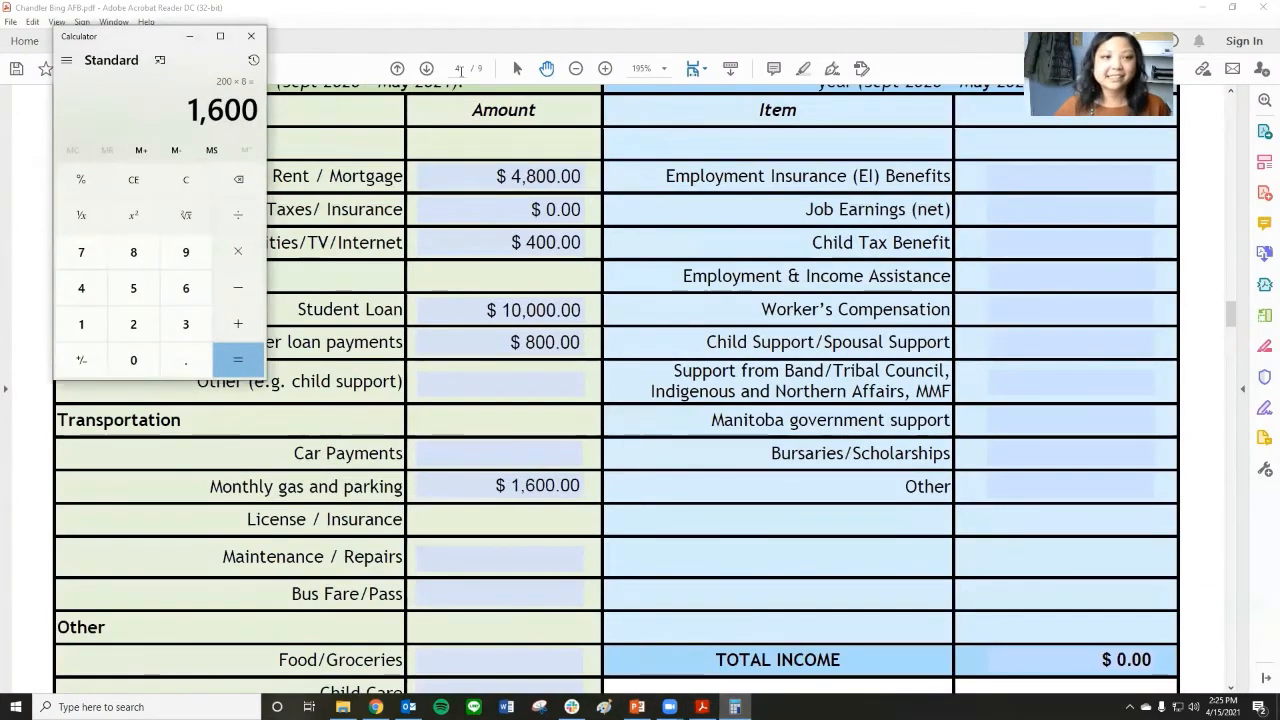
pyautogui.write('170')
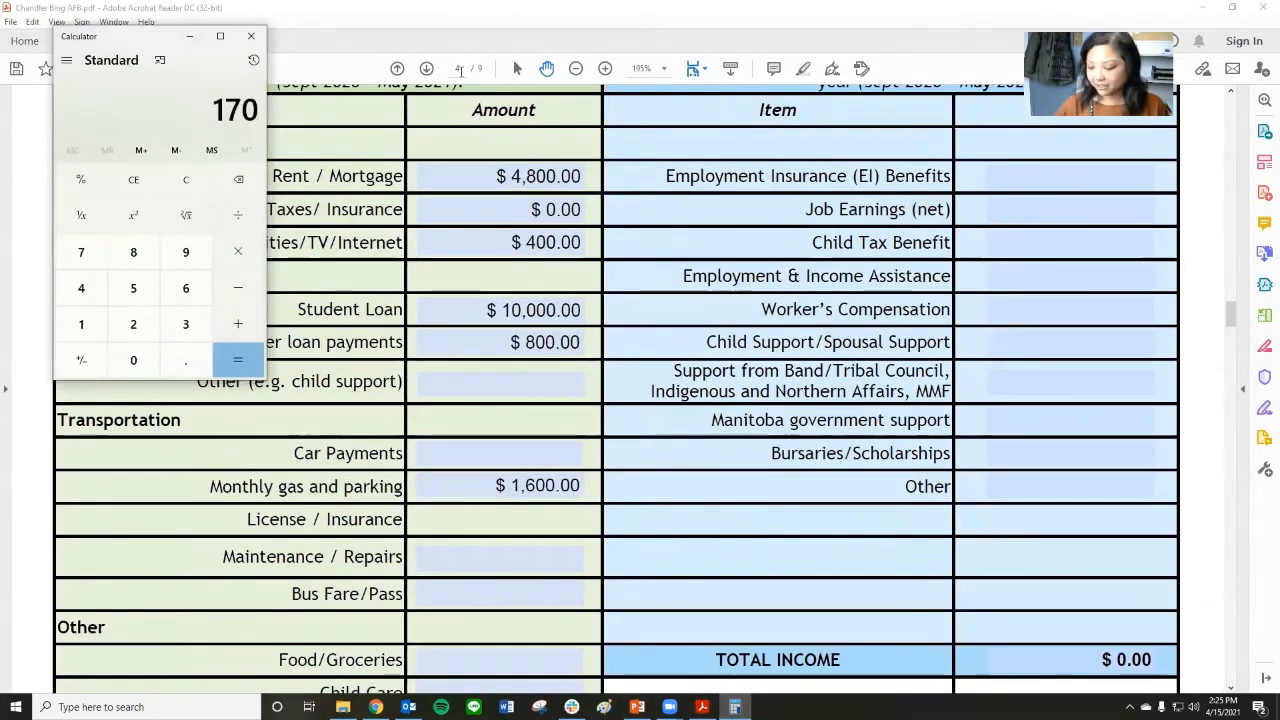
pyautogui.write('*8')
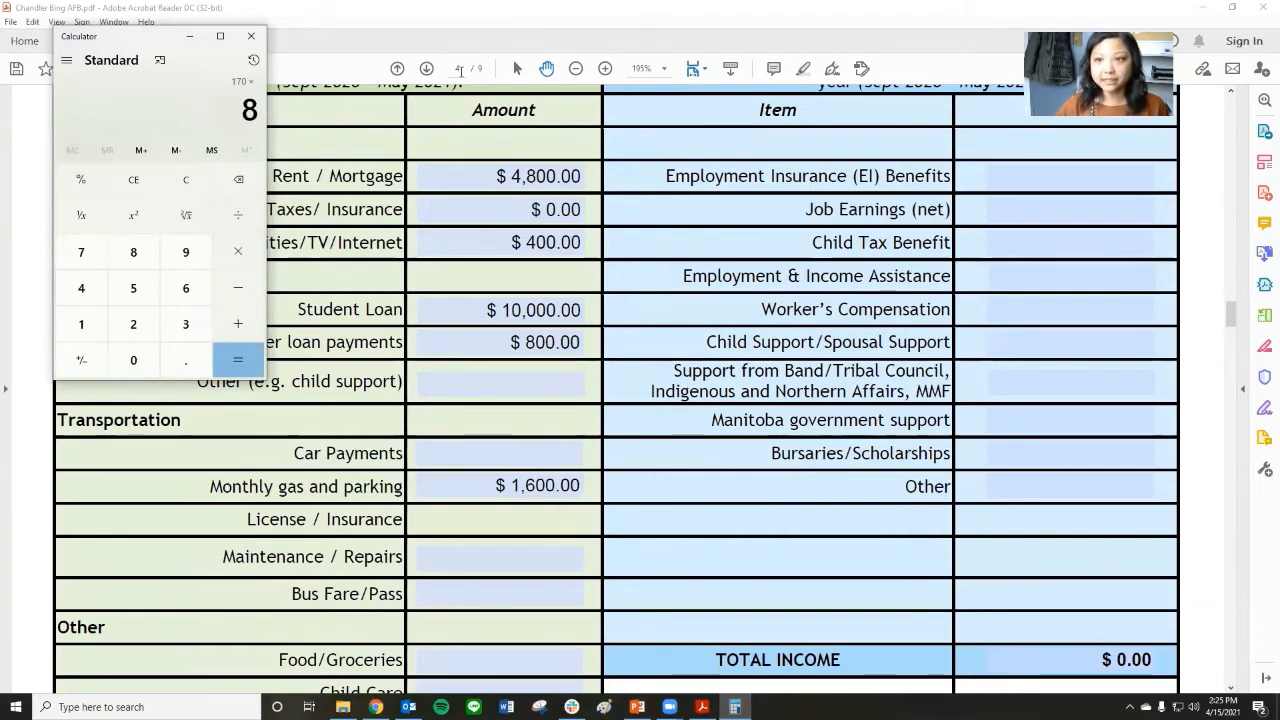
pyautogui.press('Return')
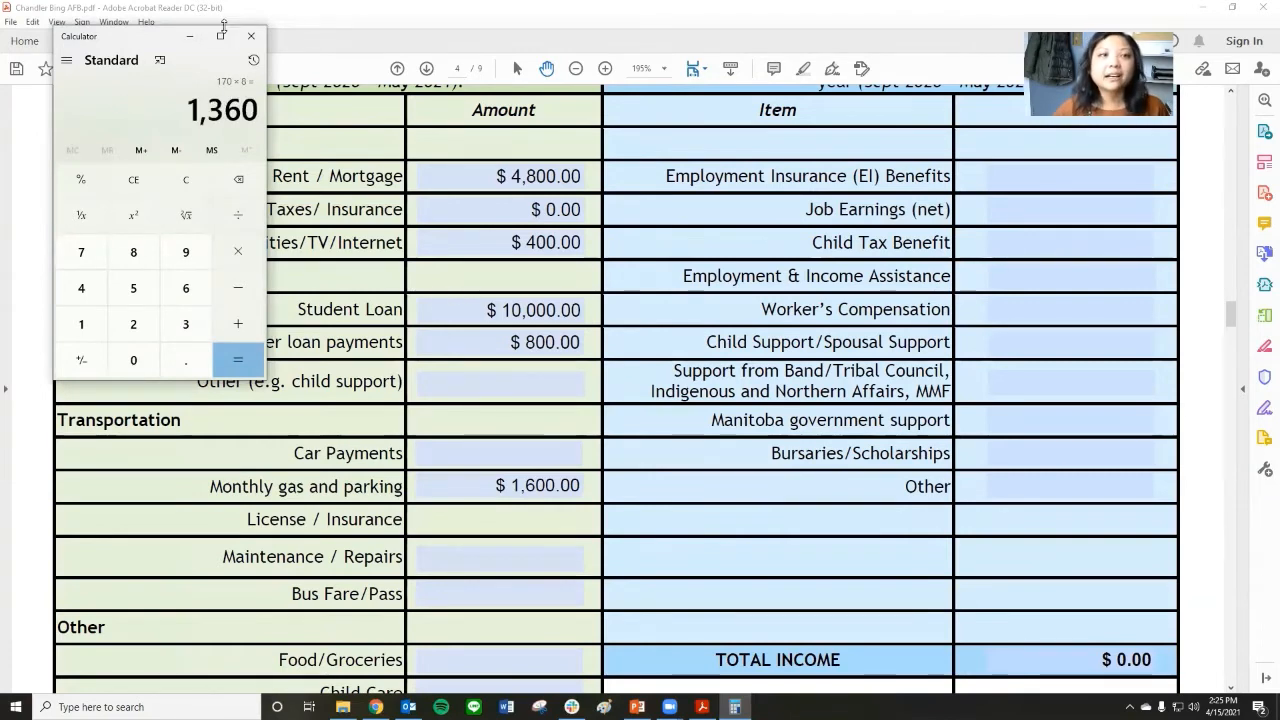
pyautogui.click(189, 36)
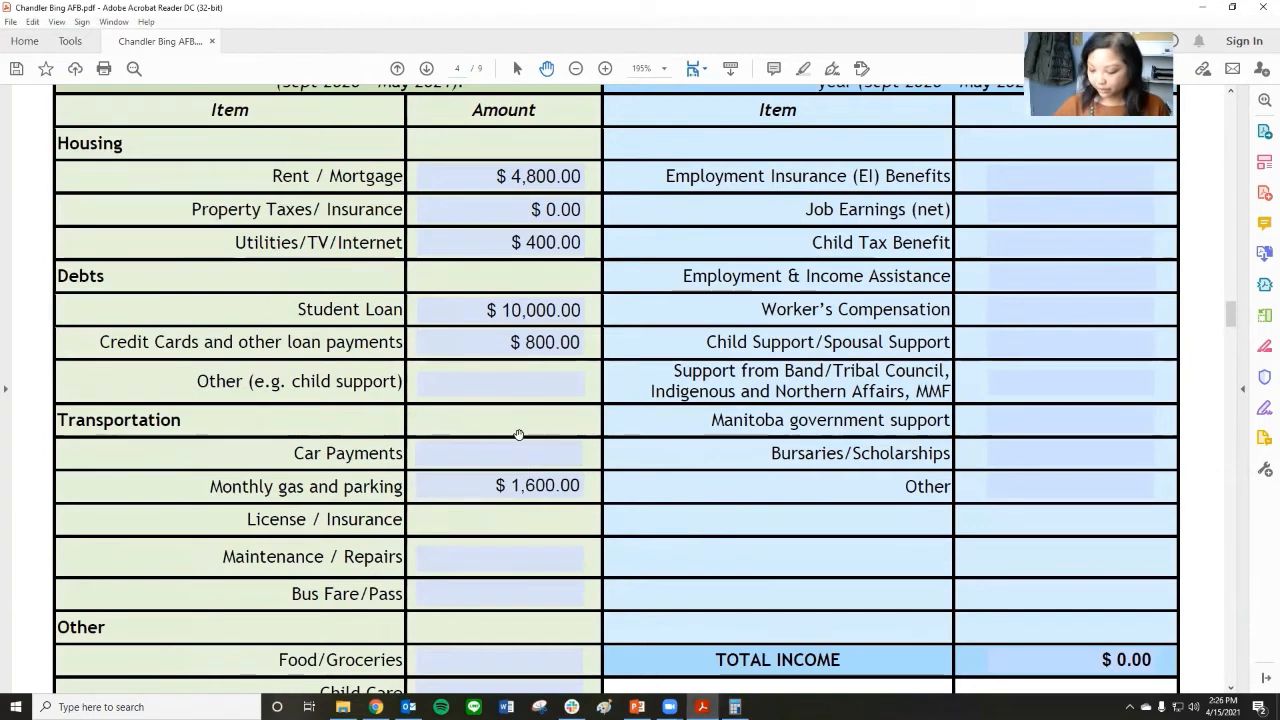
pyautogui.write('1360')
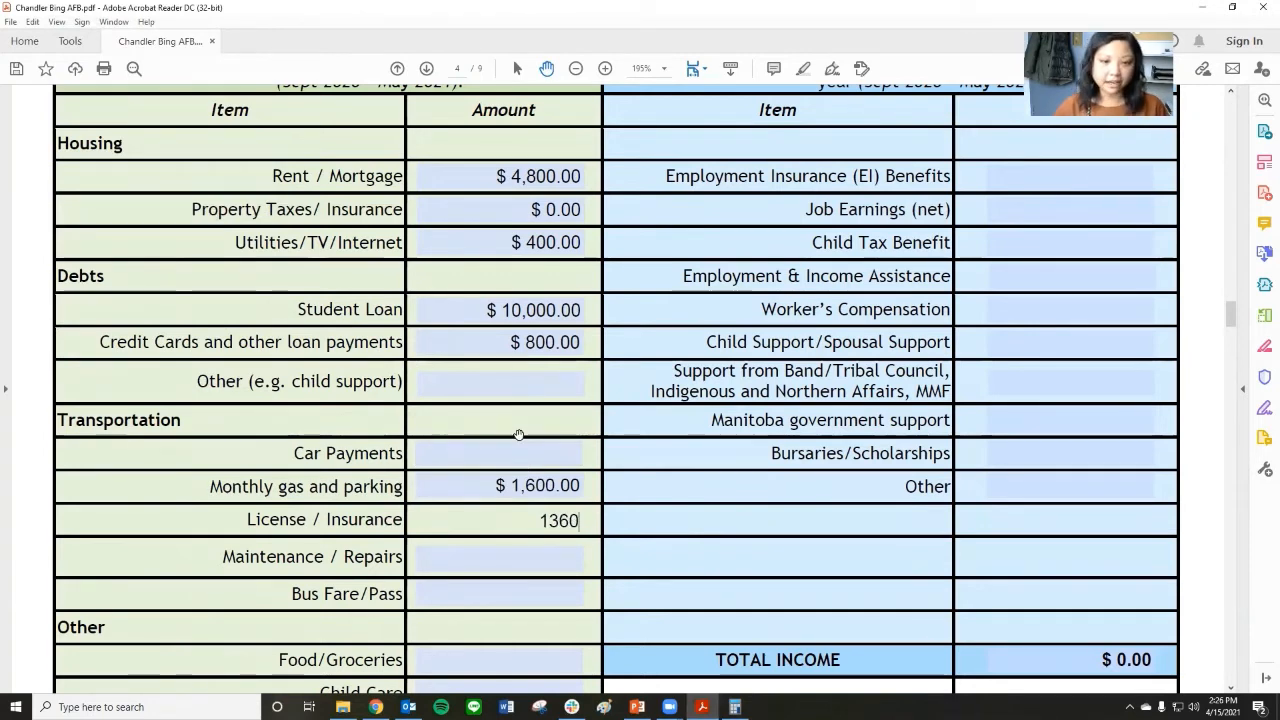
pyautogui.press('Tab')
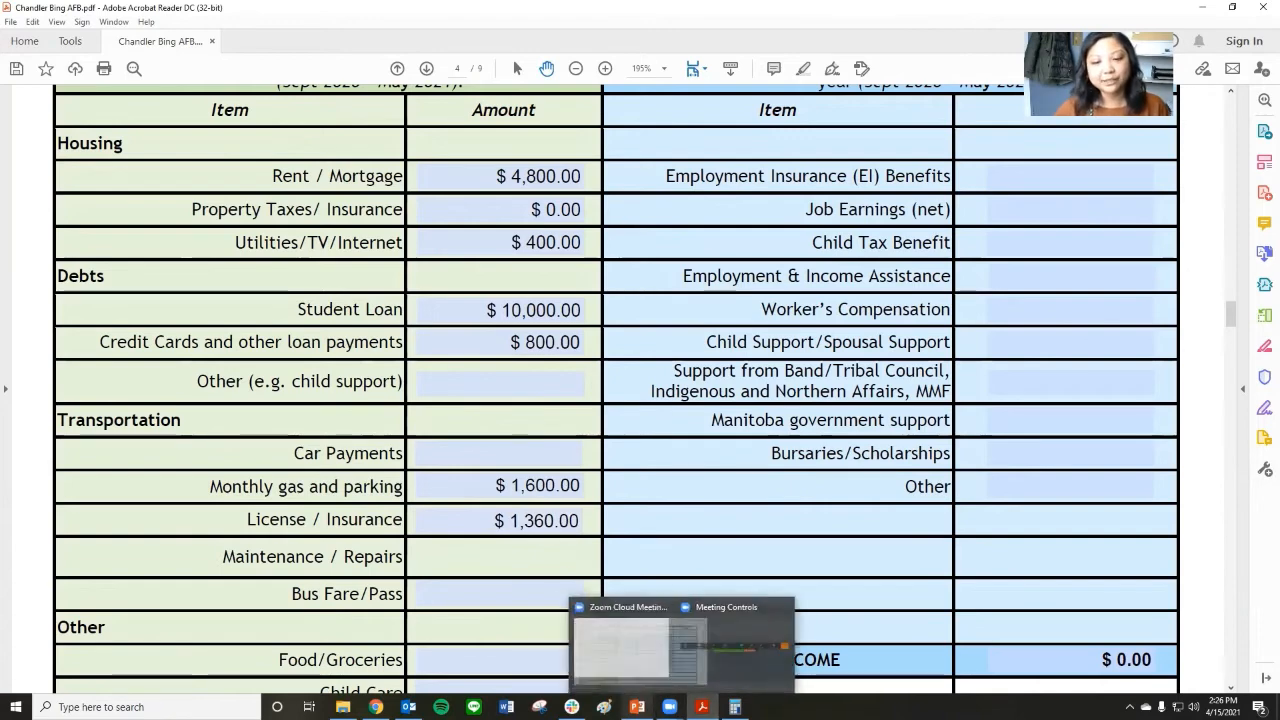
# Review the applicant's expenses on the PowerPoint slide and calculate 75 × 8 in Calculator for the maintenance costs.
pyautogui.click(636, 707)
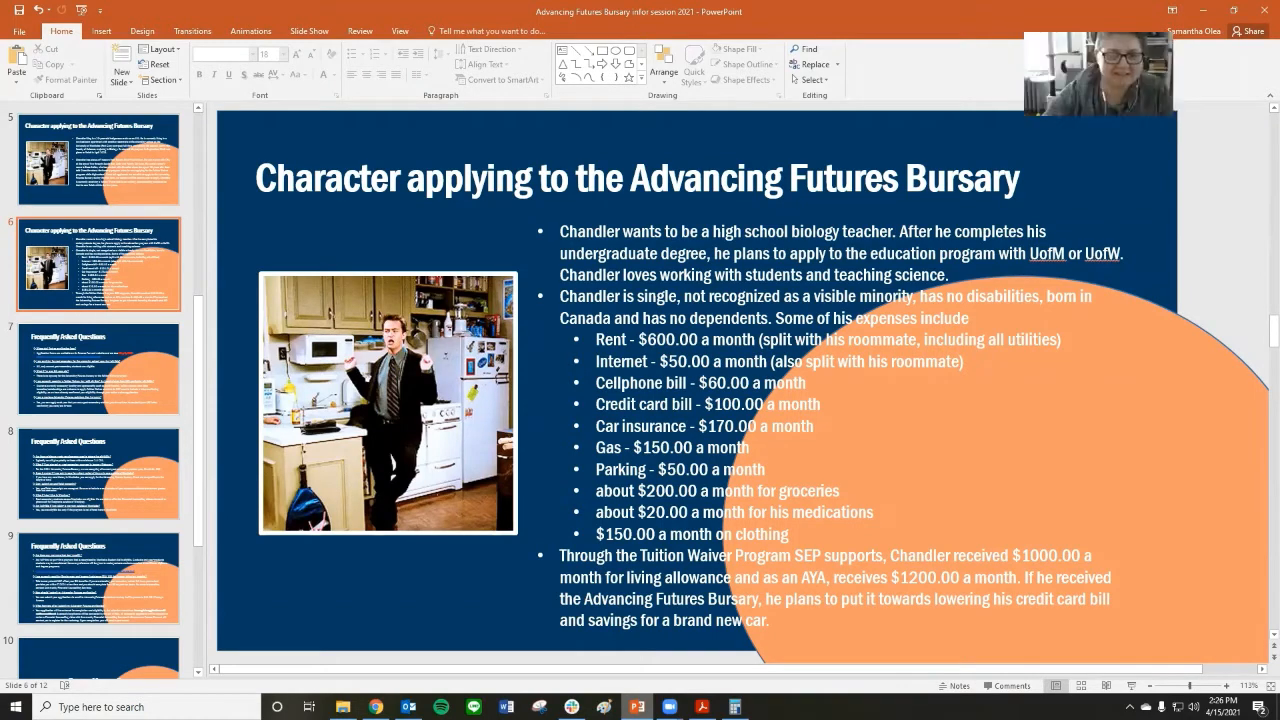
pyautogui.scroll(-3, 513, 591)
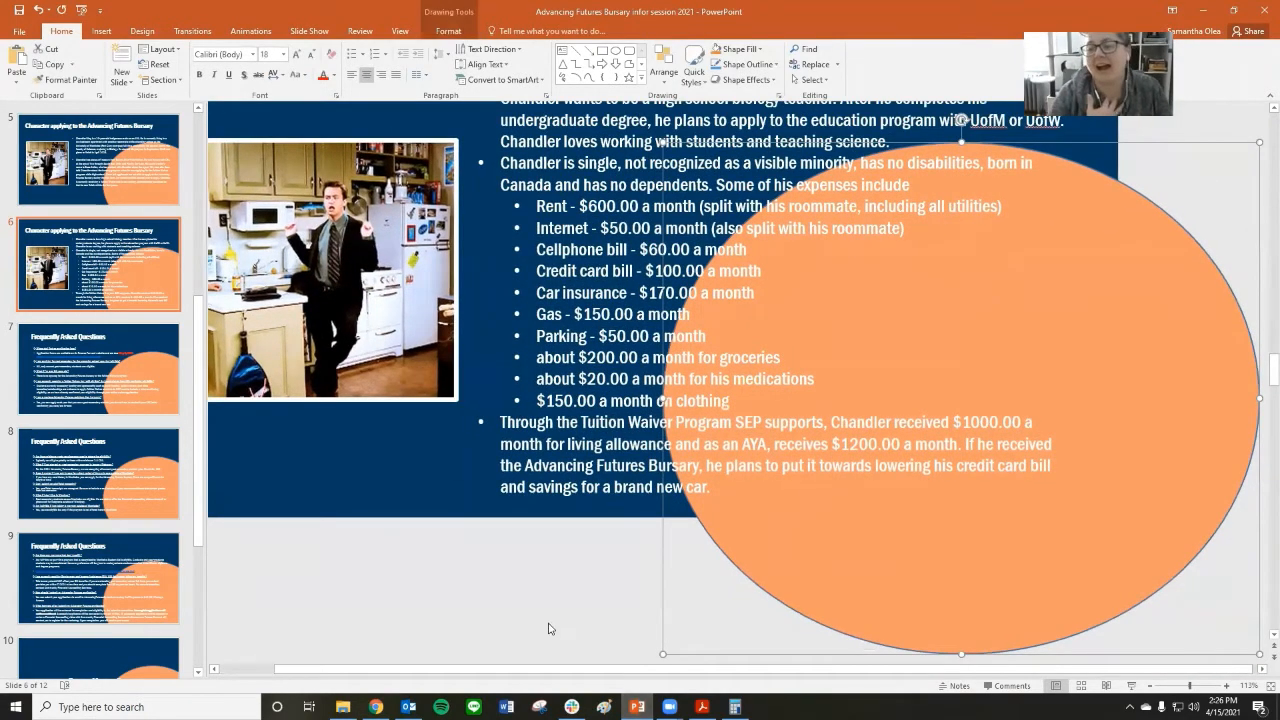
pyautogui.click(1205, 11)
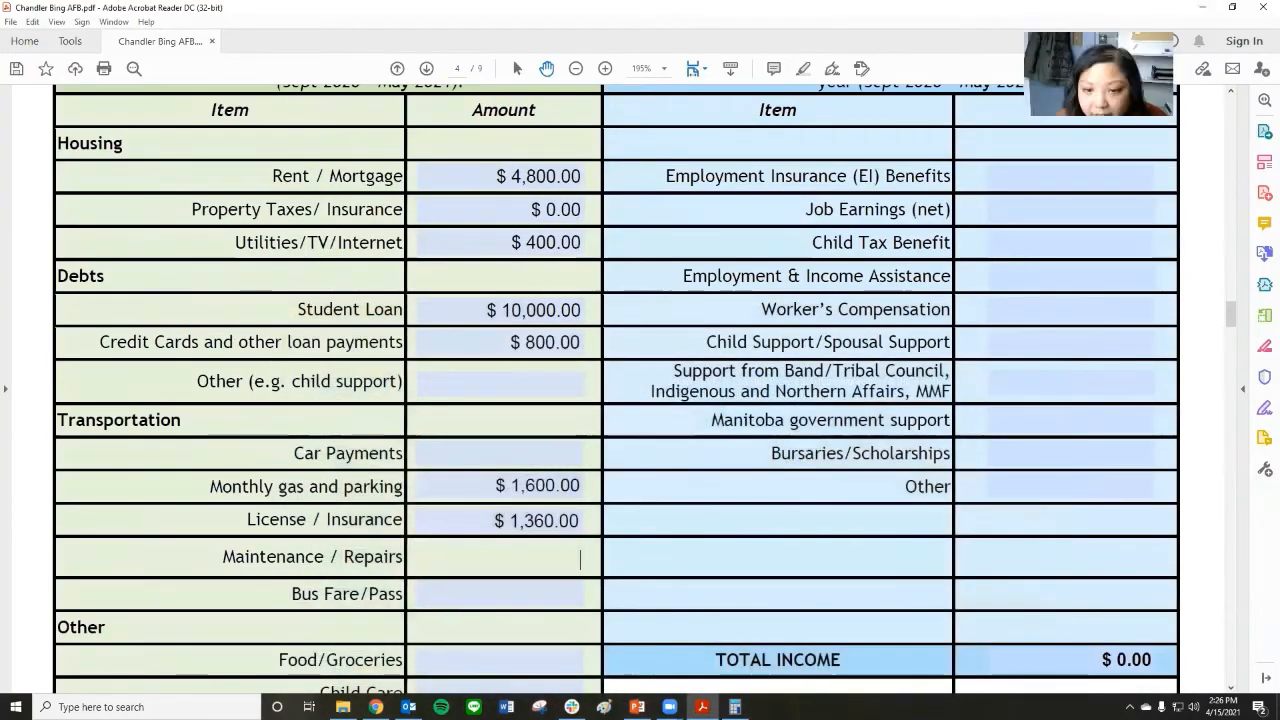
pyautogui.click(734, 707)
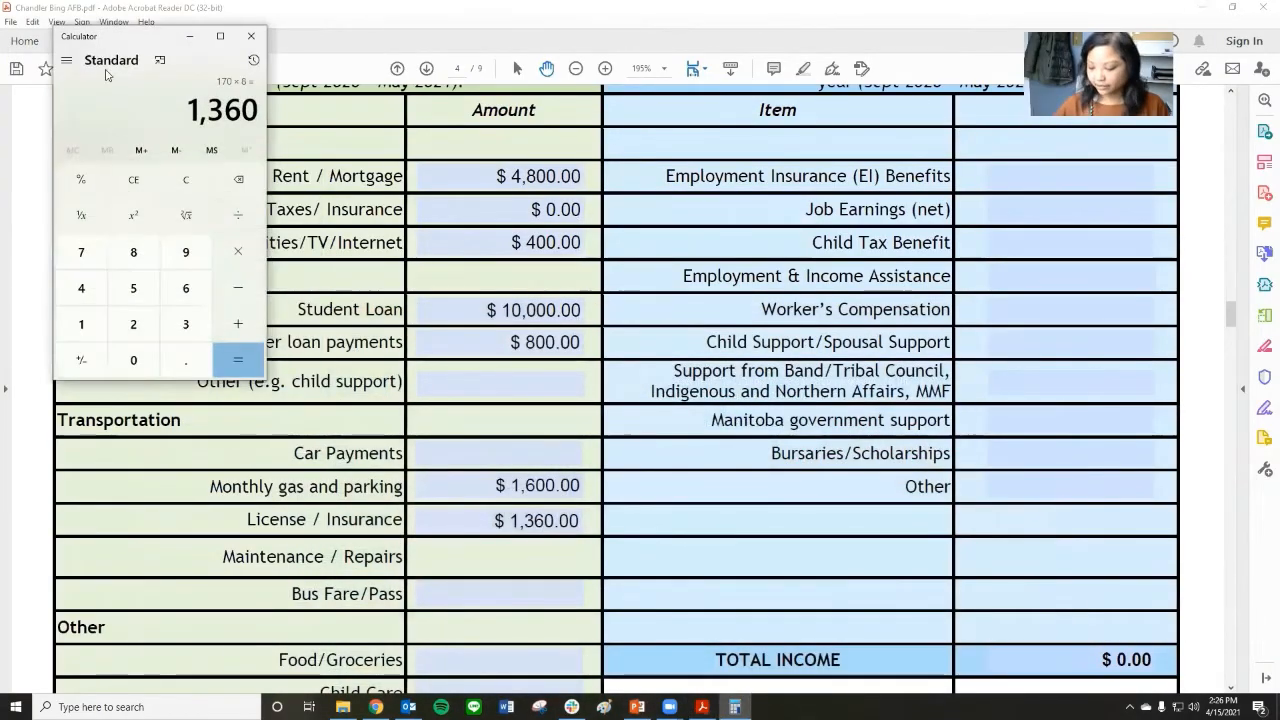
pyautogui.write('75')
pyautogui.write('*8')
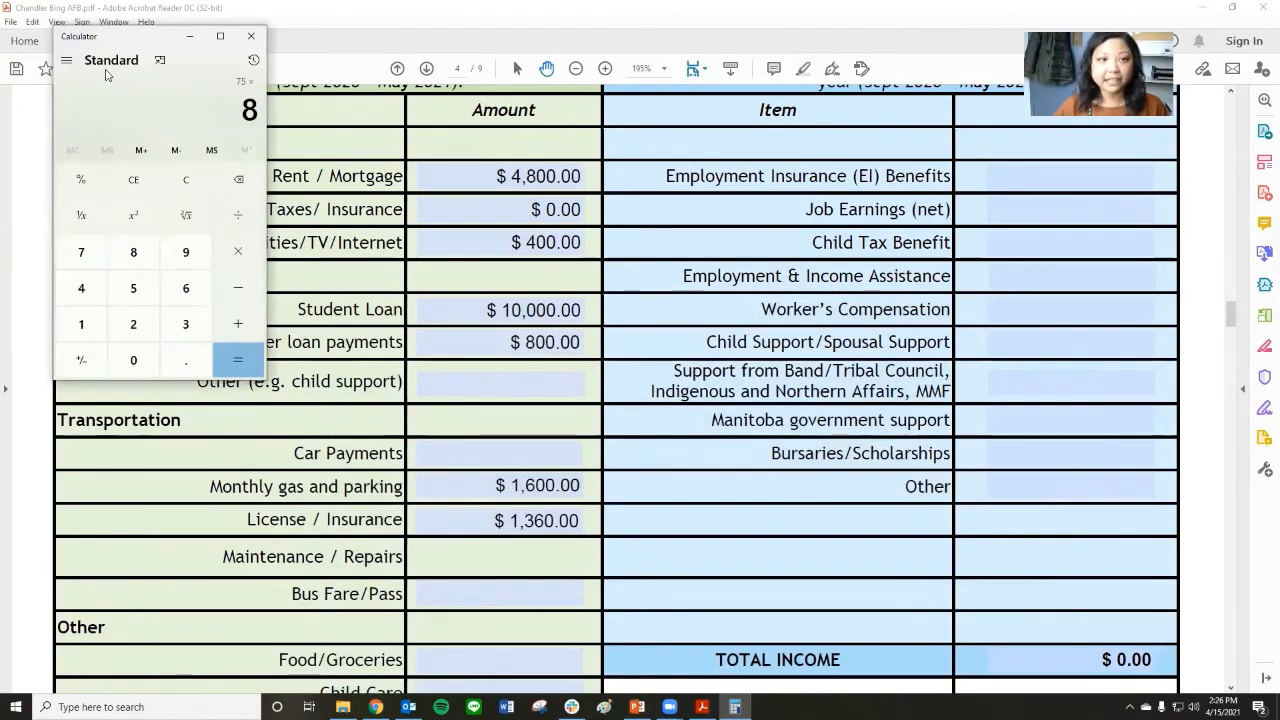
pyautogui.press('Return')
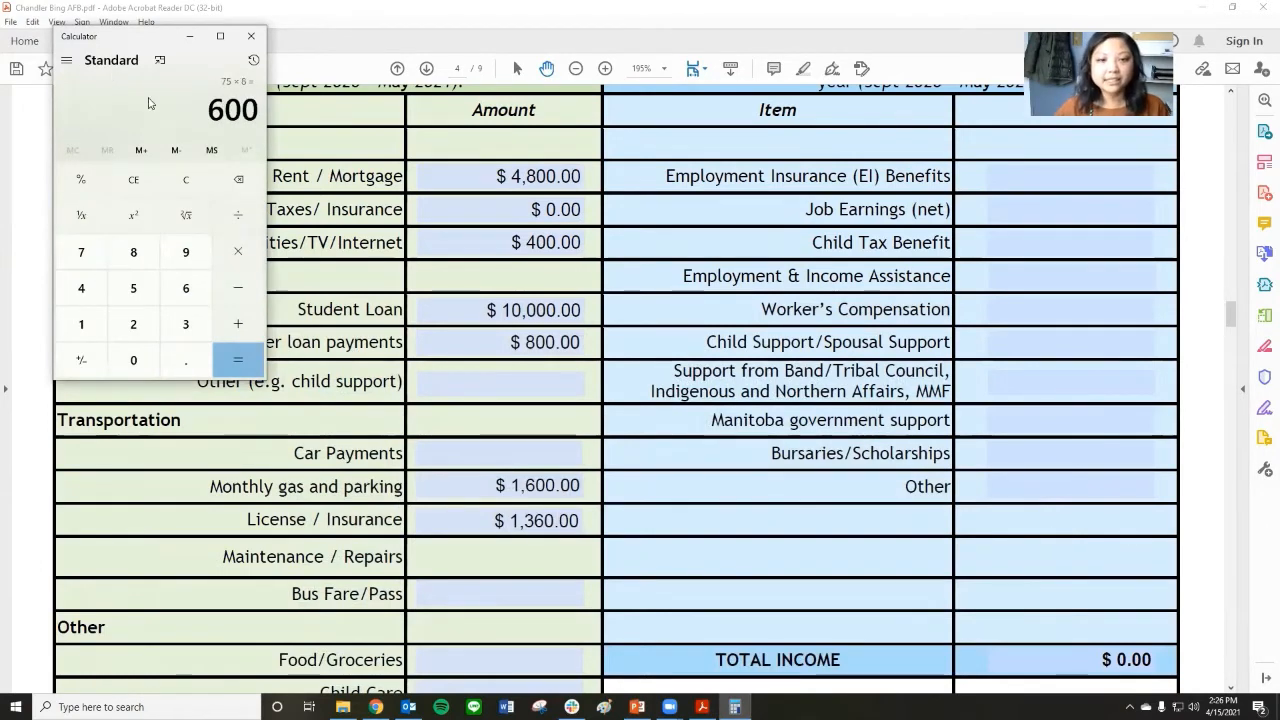
pyautogui.click(547, 451)
pyautogui.write('600.00')
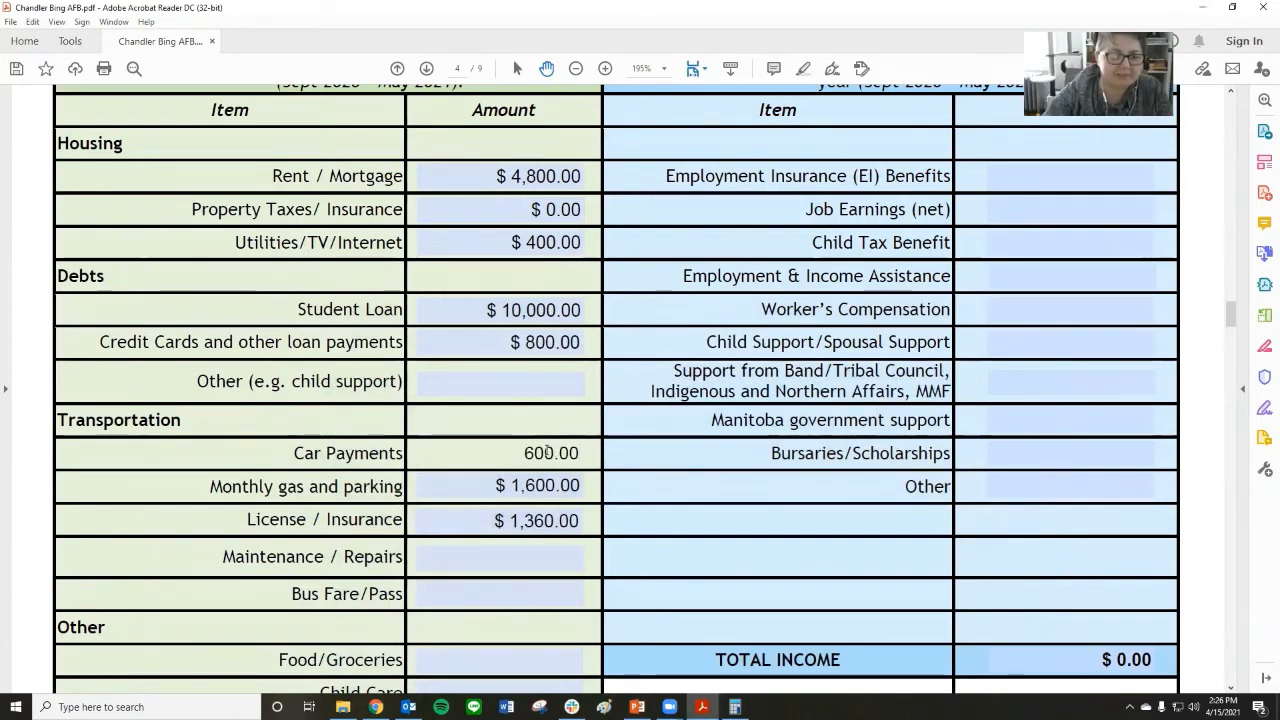
pyautogui.press('BackSpace')
pyautogui.press('BackSpace')
pyautogui.press('BackSpace')
pyautogui.press('BackSpace')
pyautogui.press('BackSpace')
pyautogui.press('BackSpace')
# Enter 600 as the Maintenance / Repairs amount under Transportation.
pyautogui.click(508, 550)
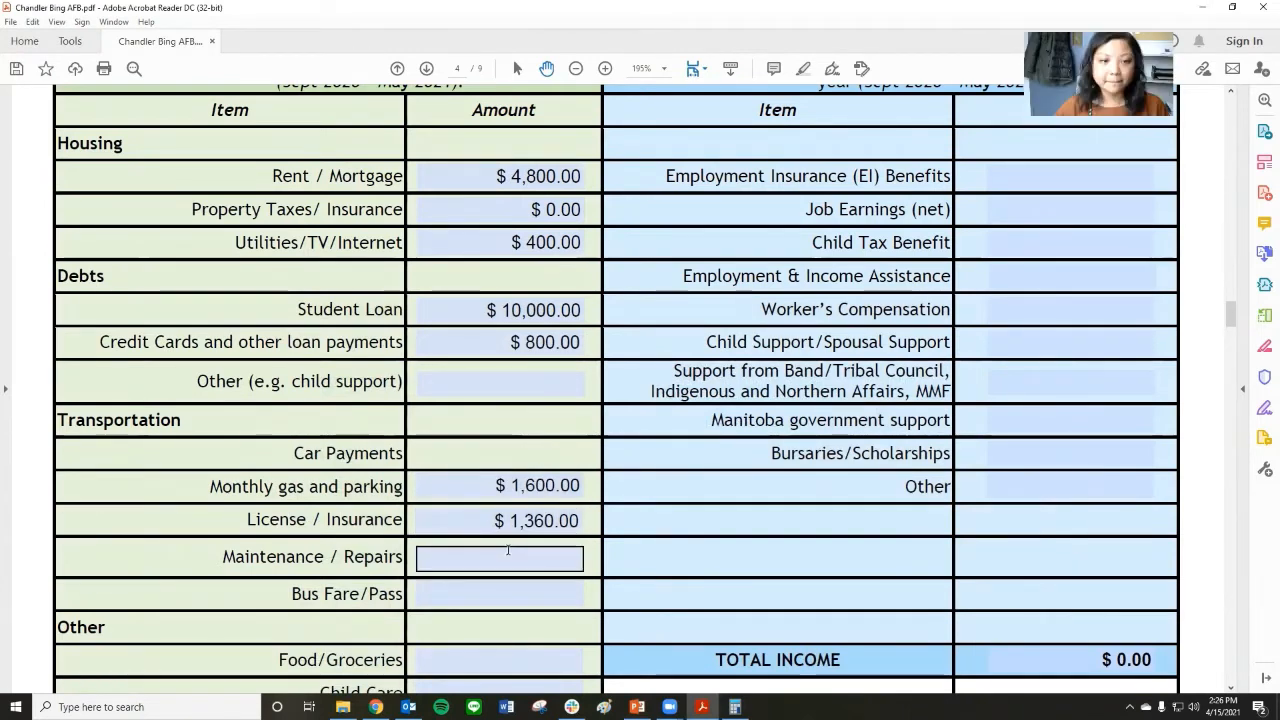
pyautogui.write('600')
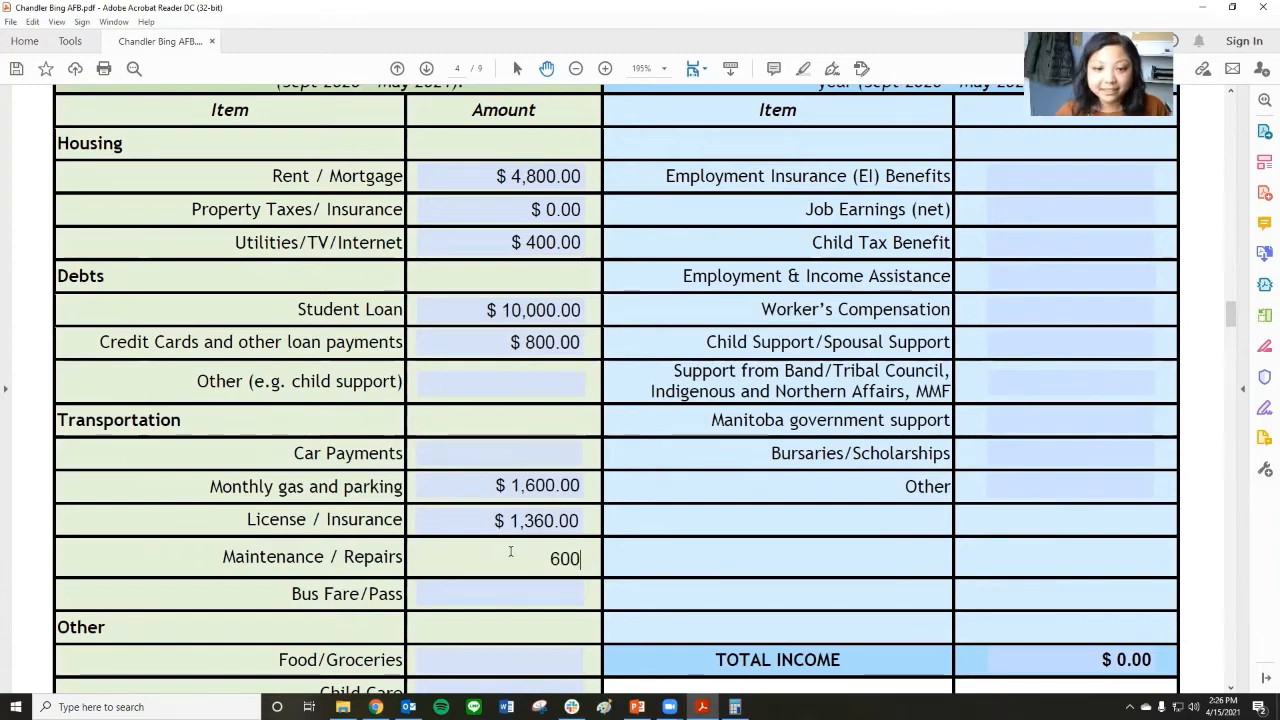
pyautogui.press('Tab')
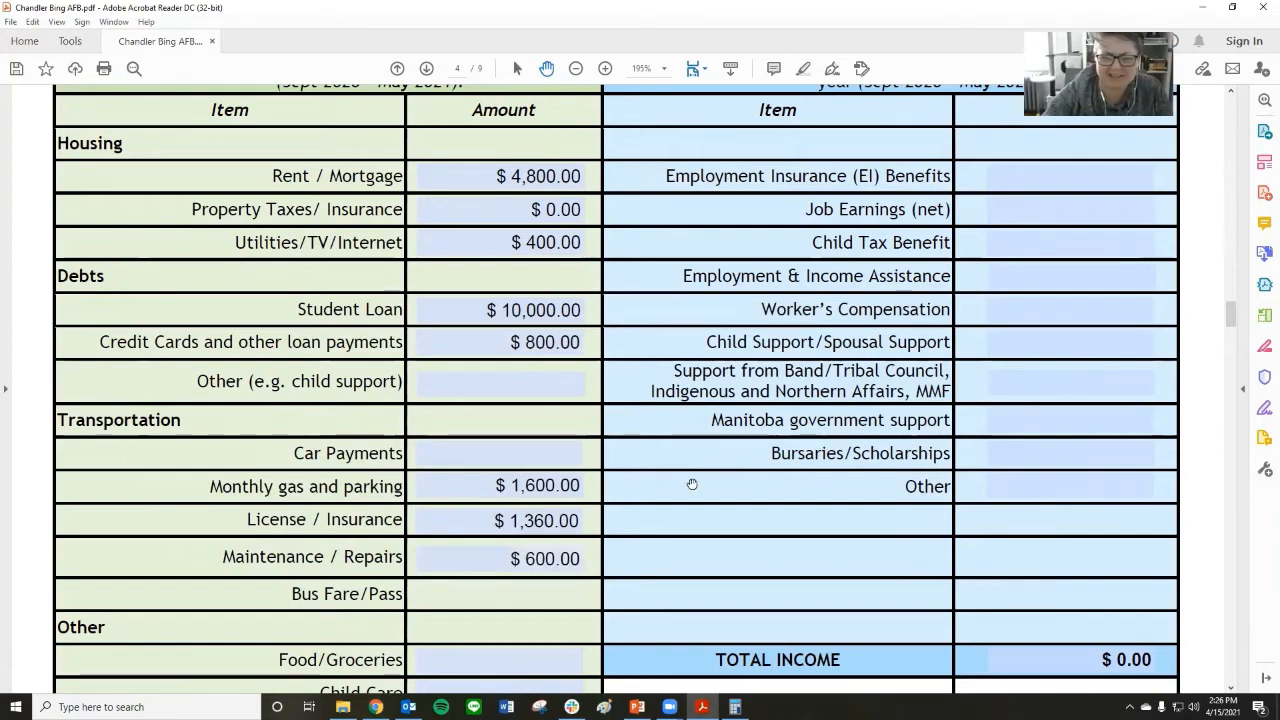
# Select the Food/Groceries amount field and check the applicant's monthly grocery cost on the expenses slide in PowerPoint.
pyautogui.scroll(-3, 690, 484)
pyautogui.scroll(-3, 692, 484)
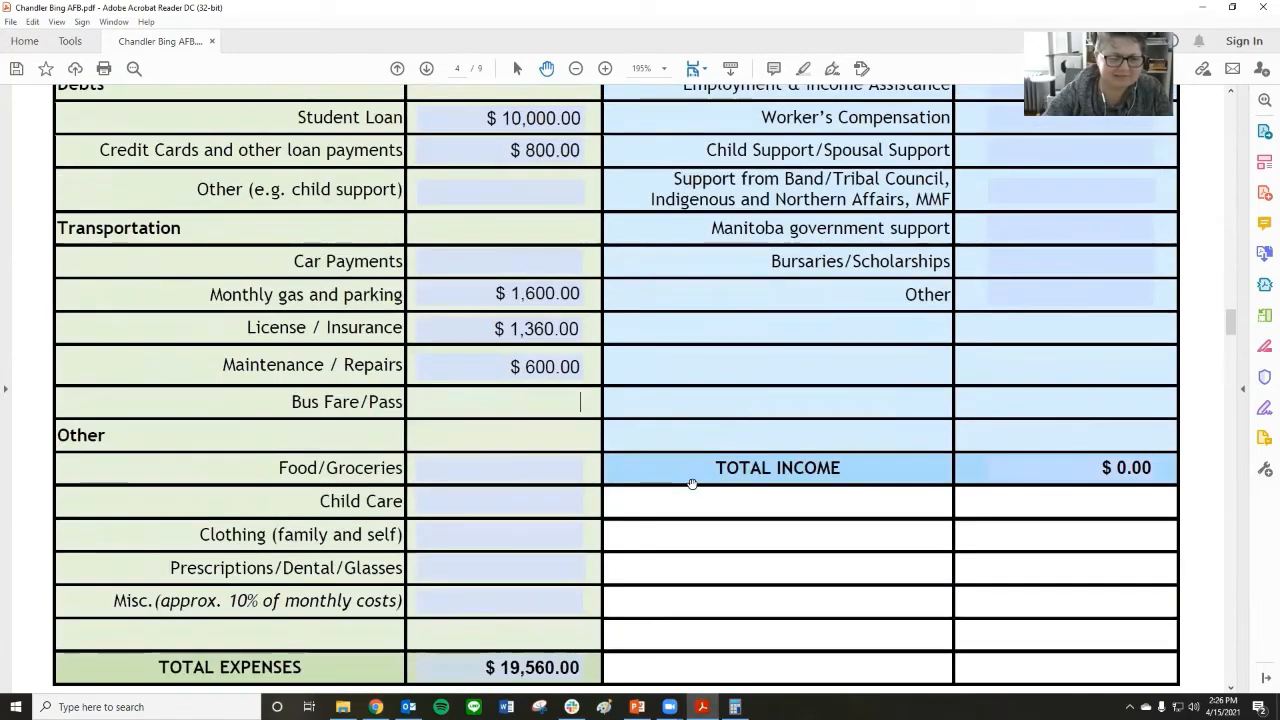
pyautogui.click(544, 473)
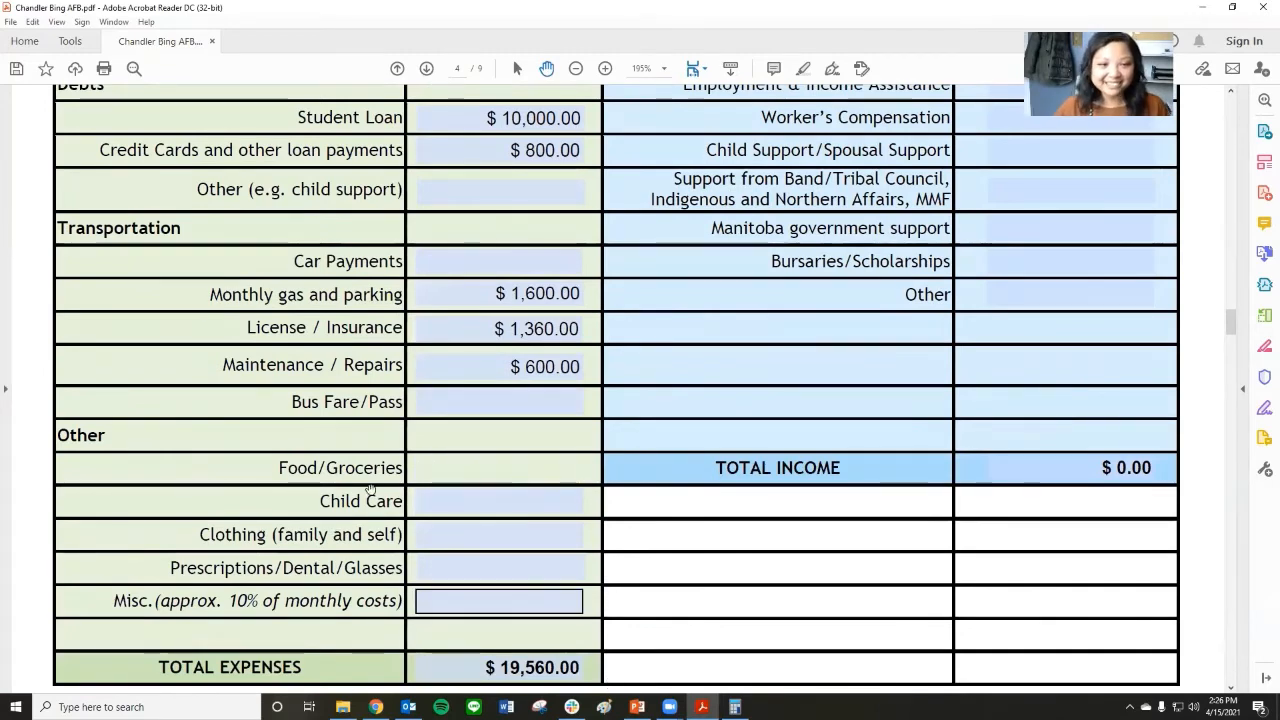
pyautogui.click(637, 707)
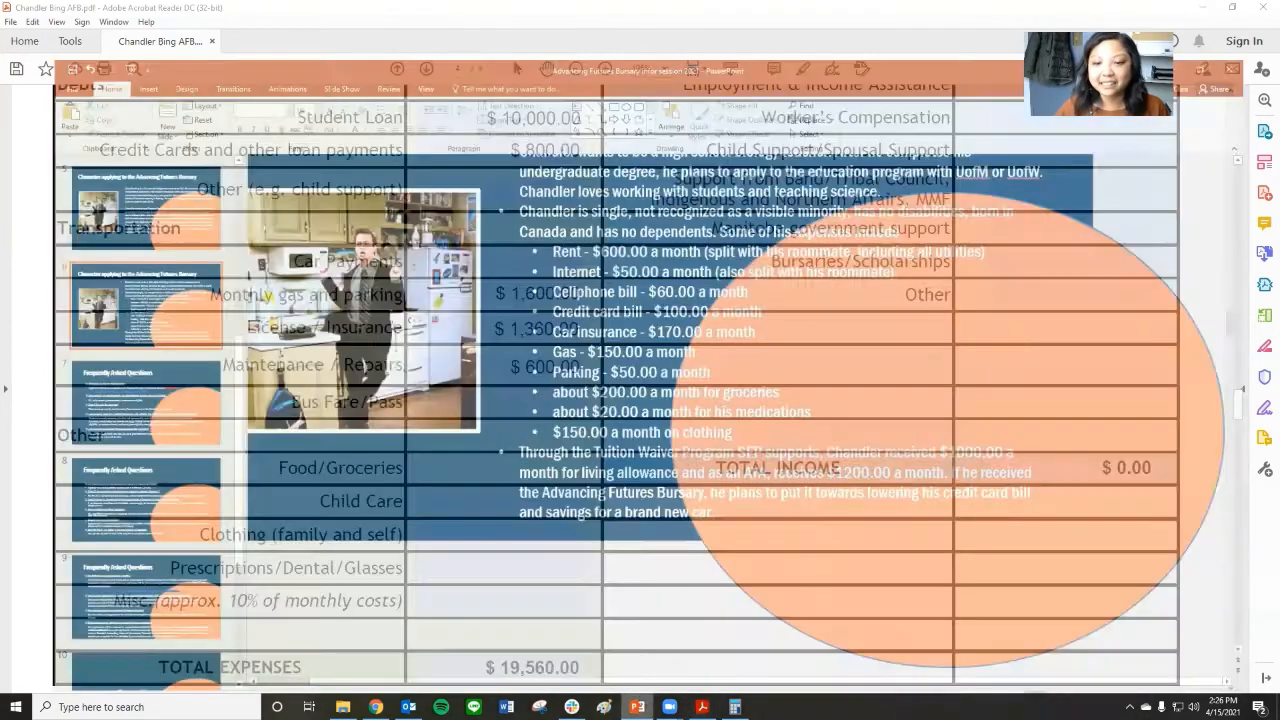
pyautogui.scroll(5, 863, 434)
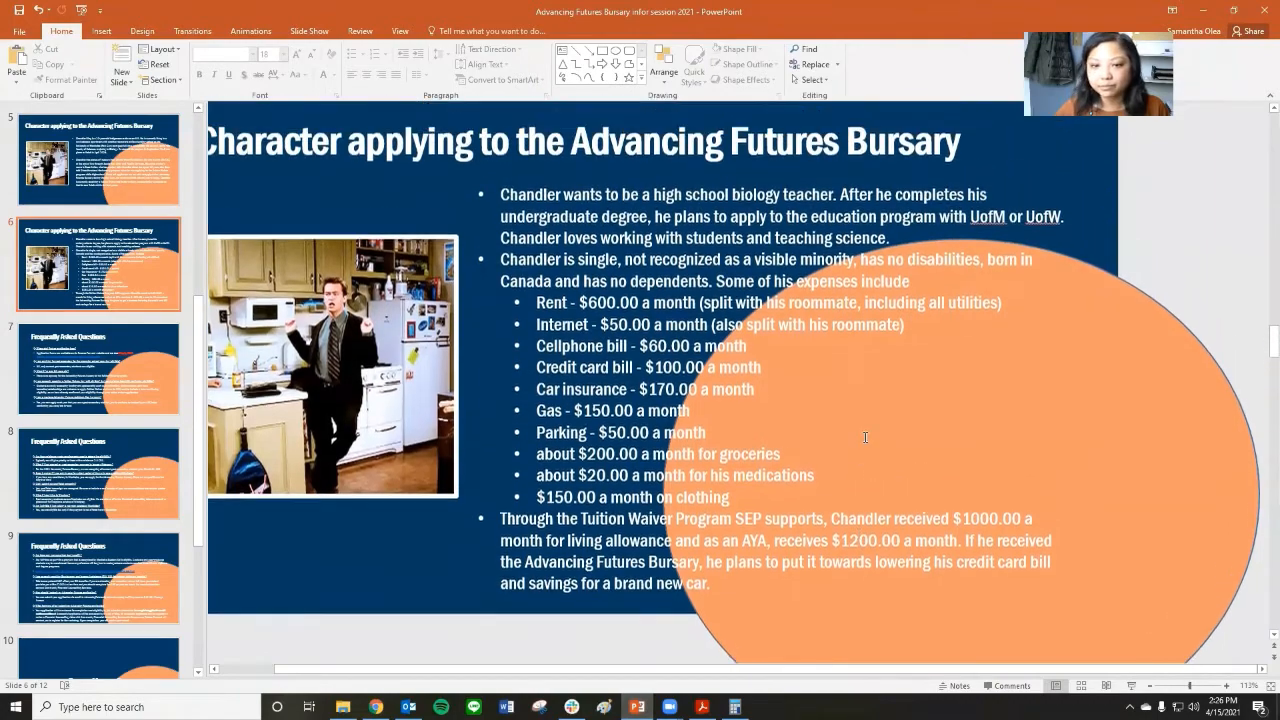
pyautogui.scroll(-1, 867, 474)
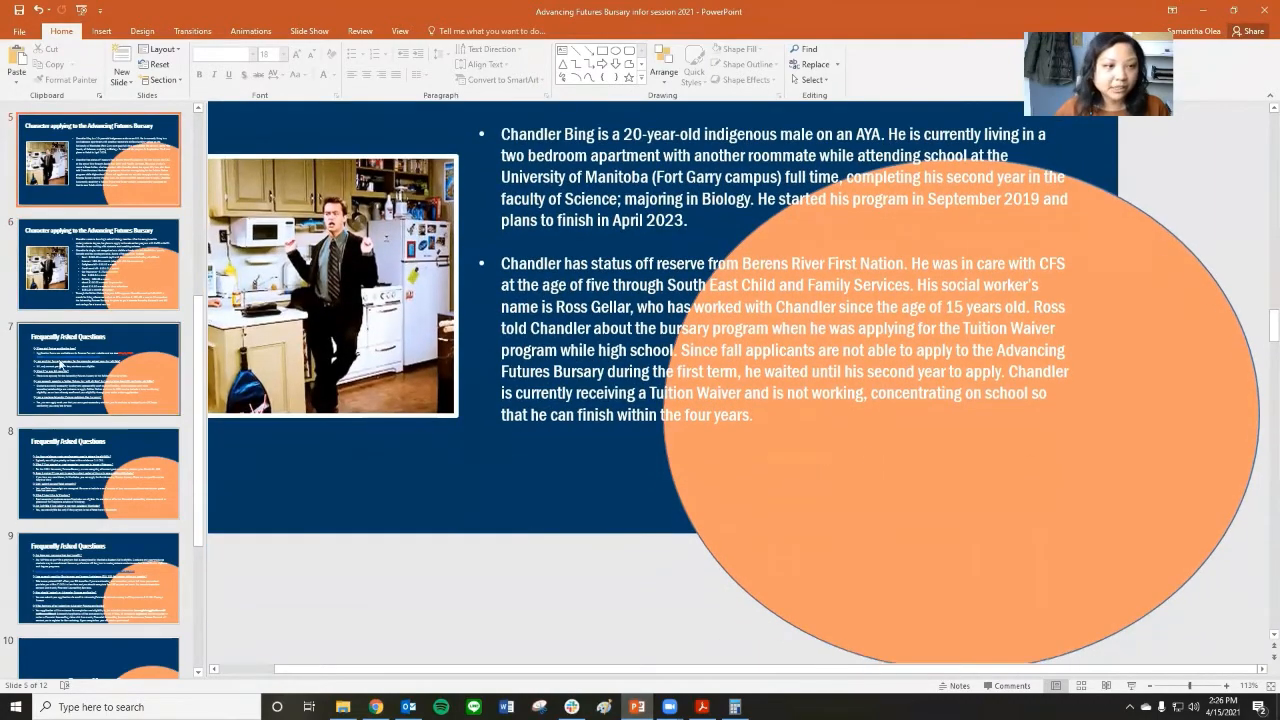
pyautogui.click(118, 280)
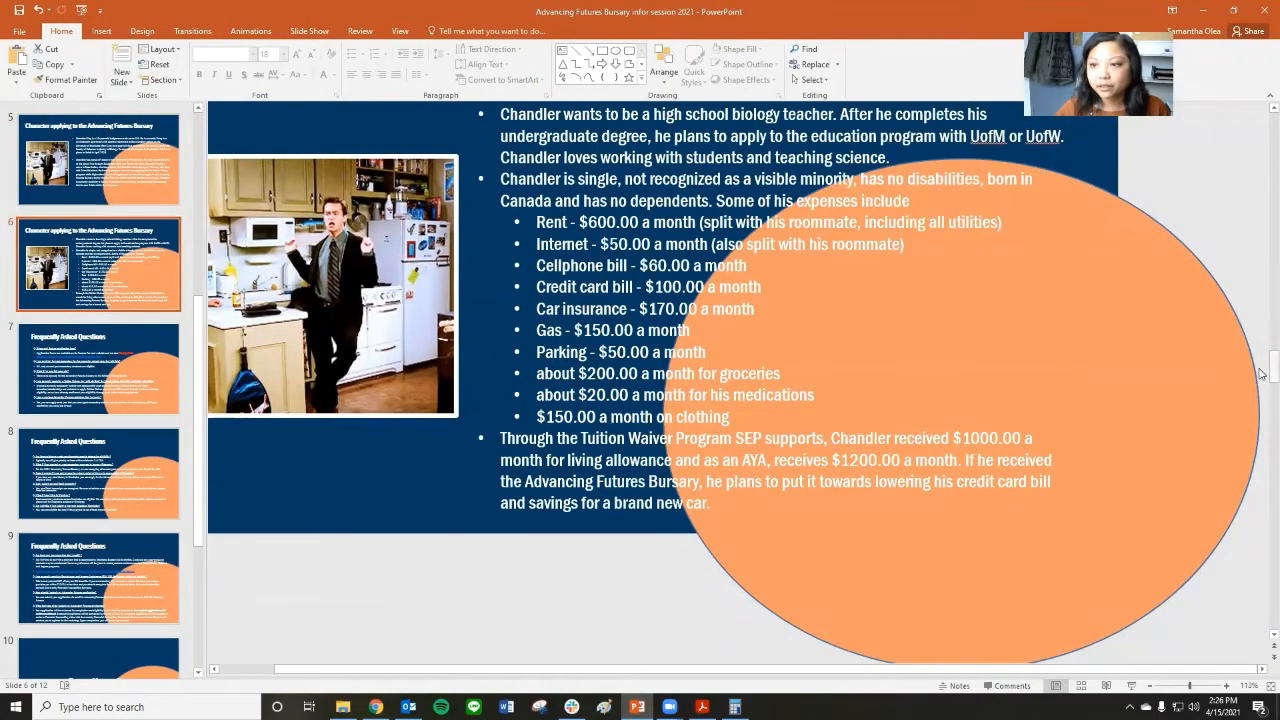
pyautogui.moveTo(1261, 374); pyautogui.dragTo(1261, 362)
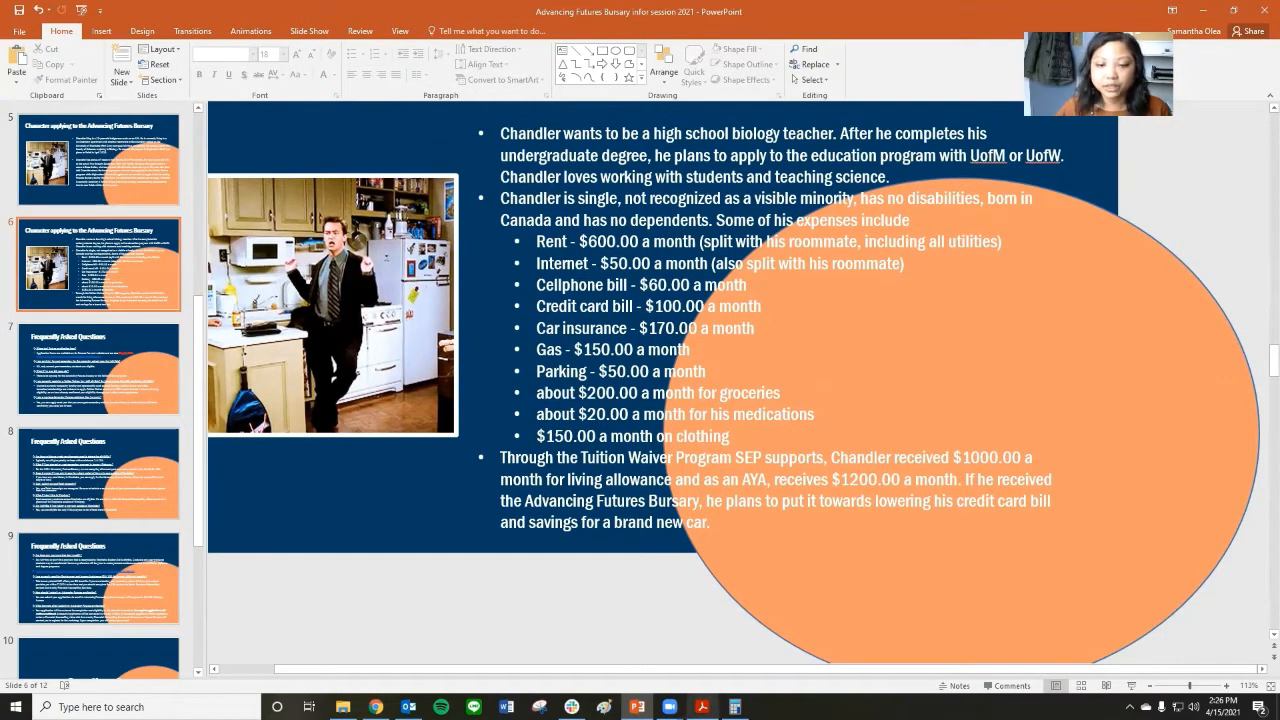
pyautogui.moveTo(669, 706)
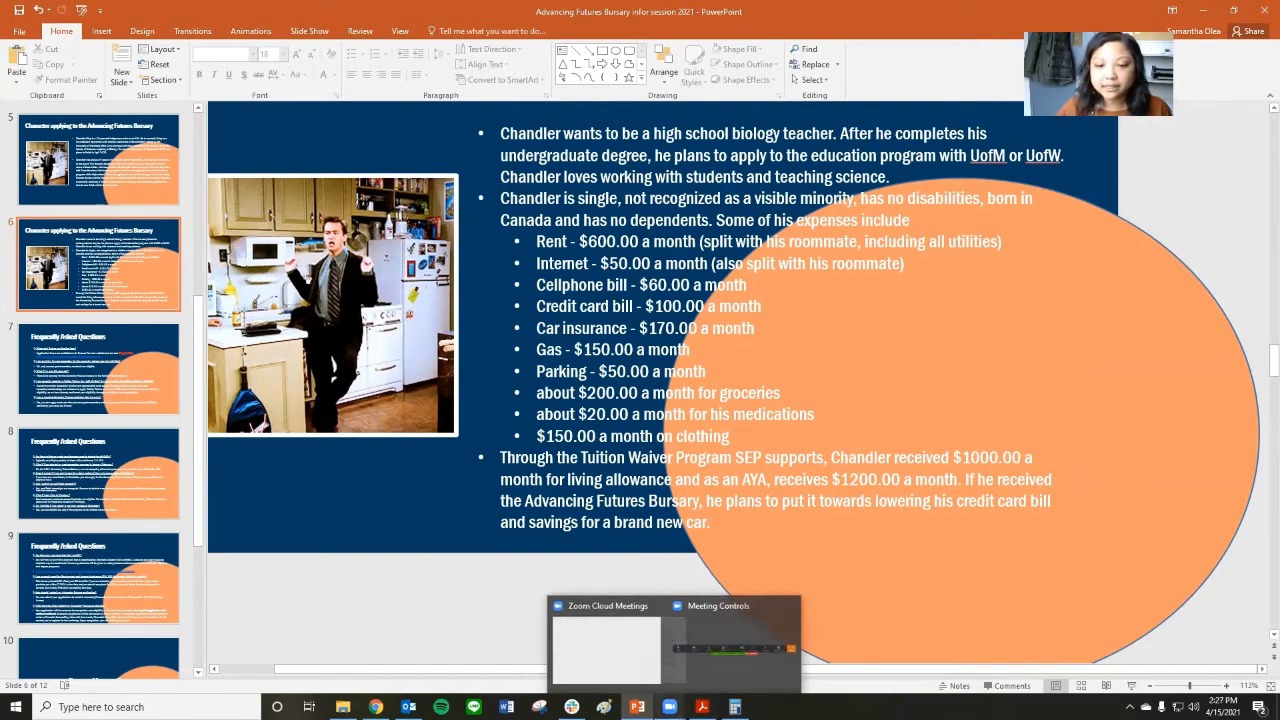
# Return to the bursary form in Acrobat Reader and enter 1600 as the Food/Groceries amount under Other.
pyautogui.click(702, 706)
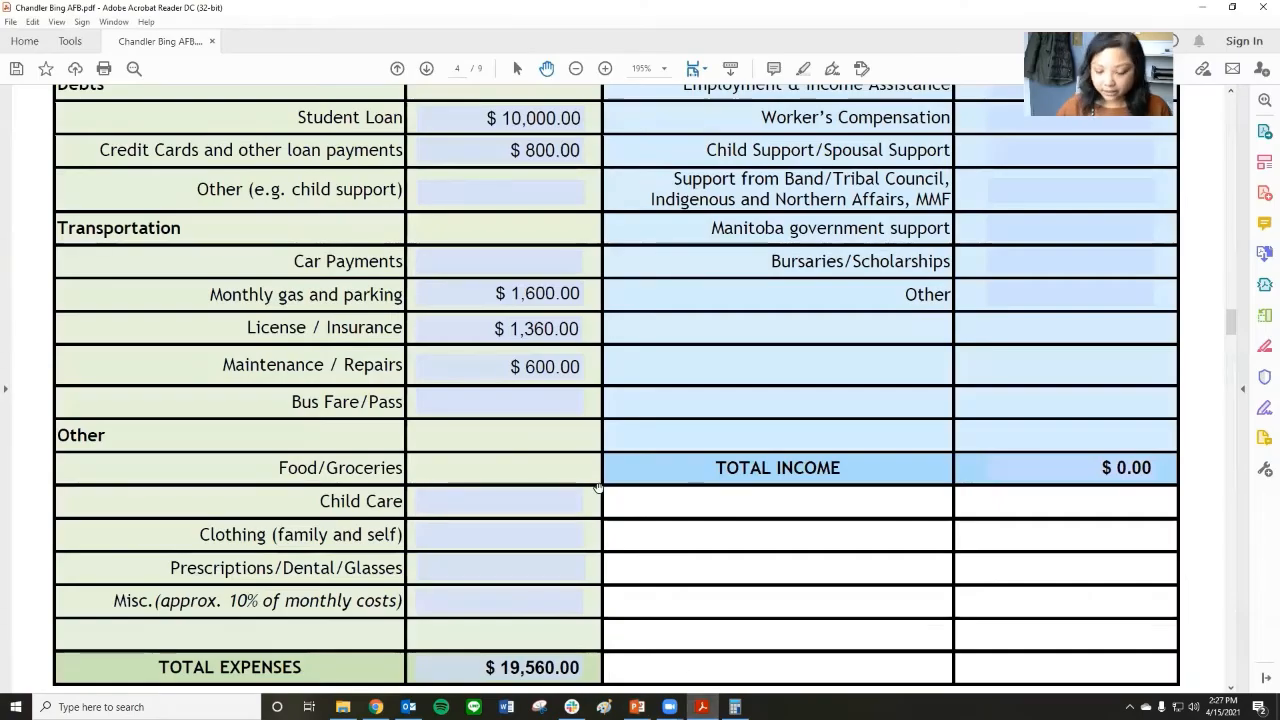
pyautogui.write('1600')
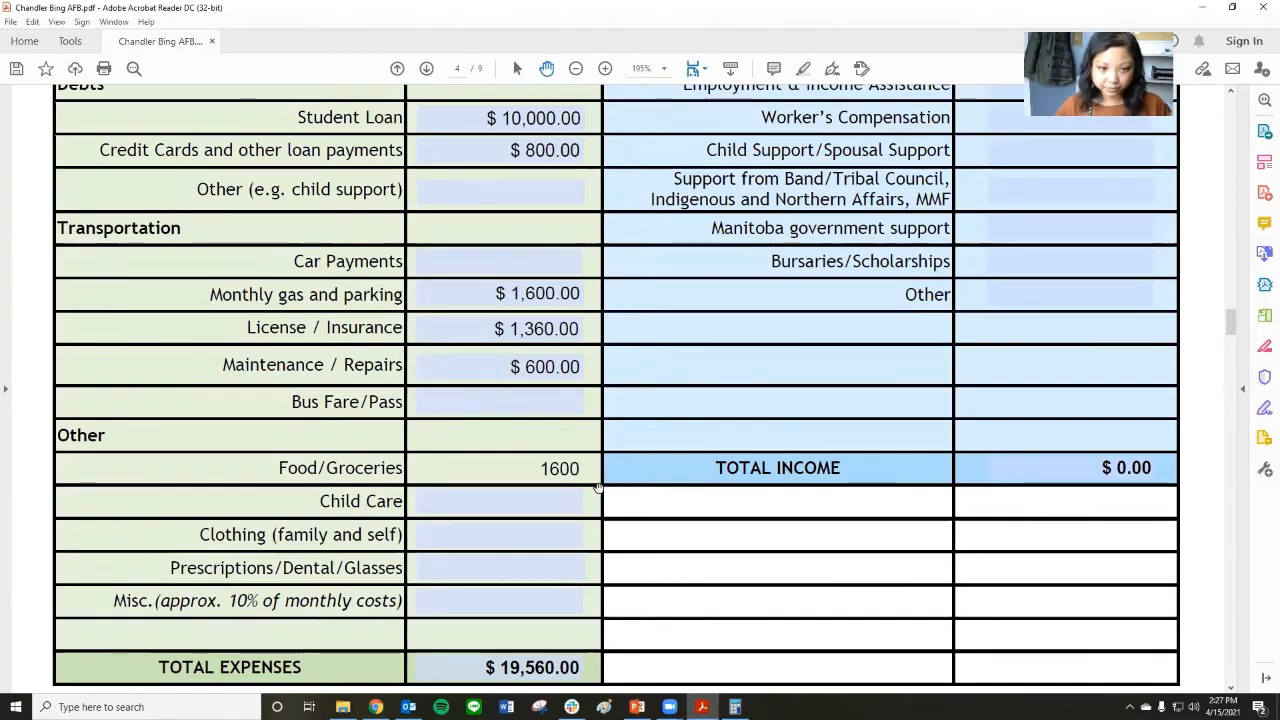
pyautogui.press('Tab')
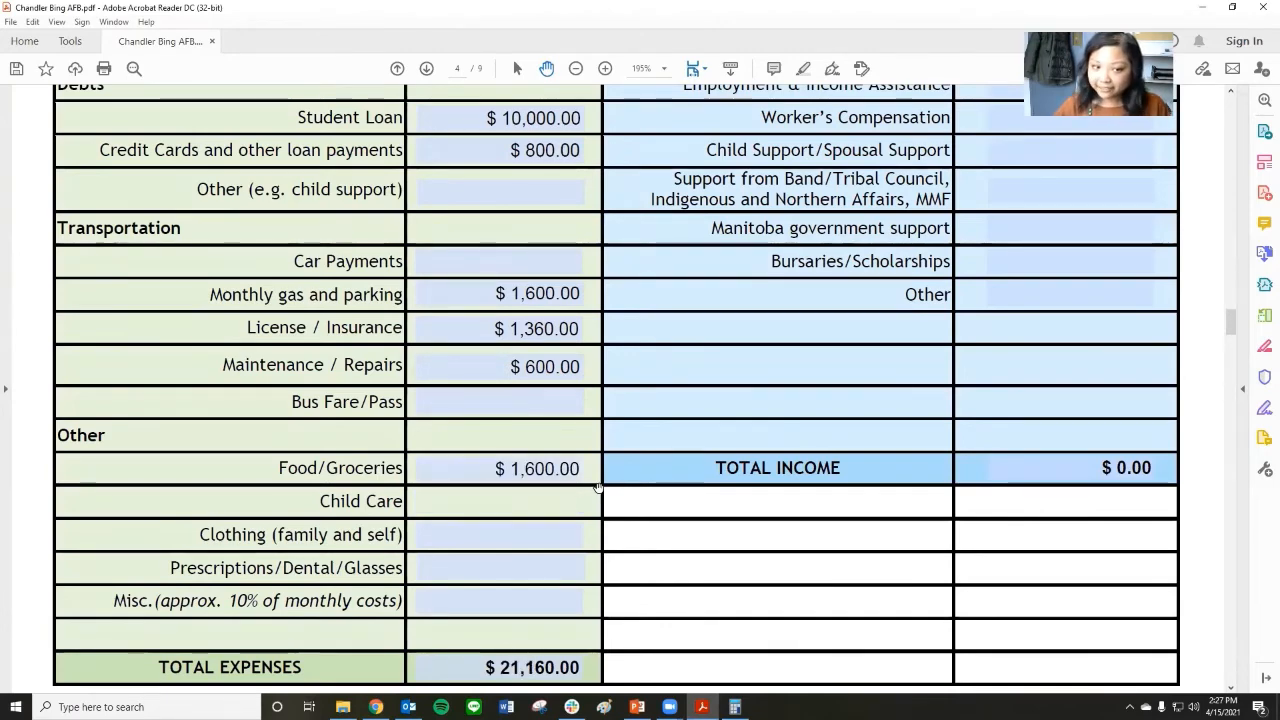
# Skip Child Care, check the monthly clothing cost on the PowerPoint slide and return to the bursary form.
pyautogui.press('Tab')
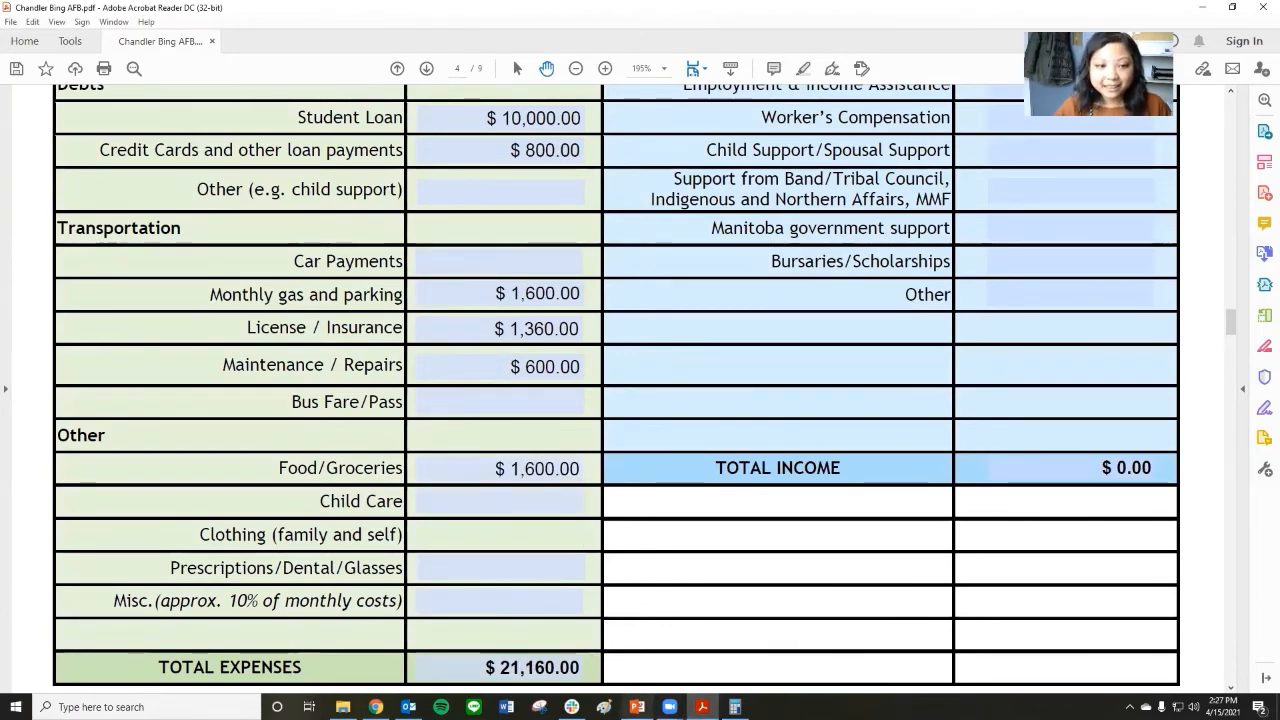
pyautogui.click(636, 707)
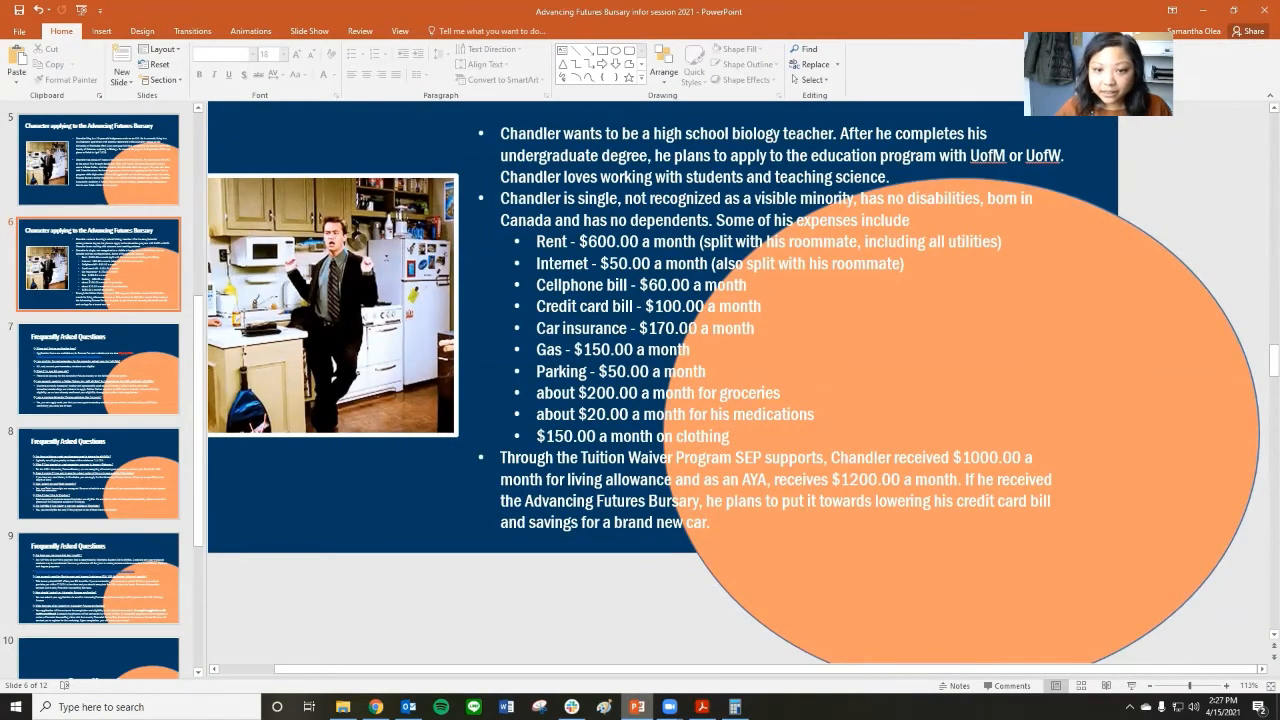
pyautogui.click(702, 707)
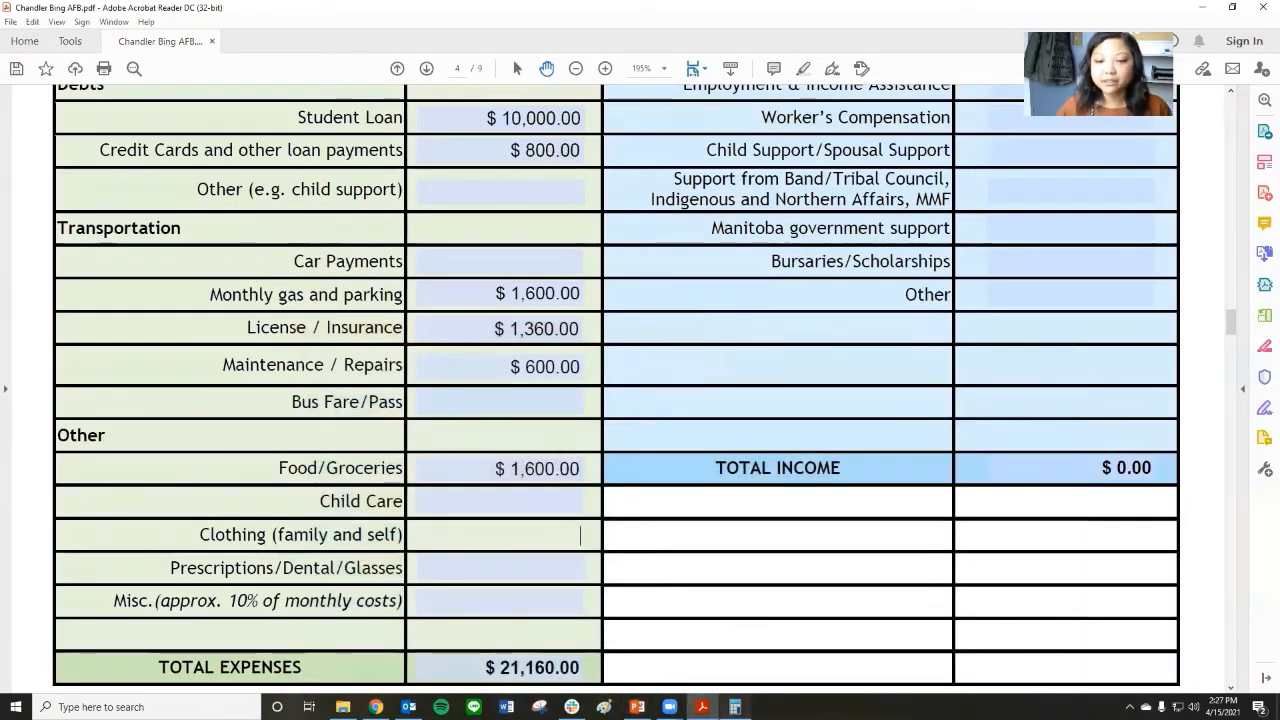
# Calculate 150 × 8 in Calculator and enter 1200 as the Clothing (family and self) amount under Other.
pyautogui.click(735, 707)
pyautogui.write('150')
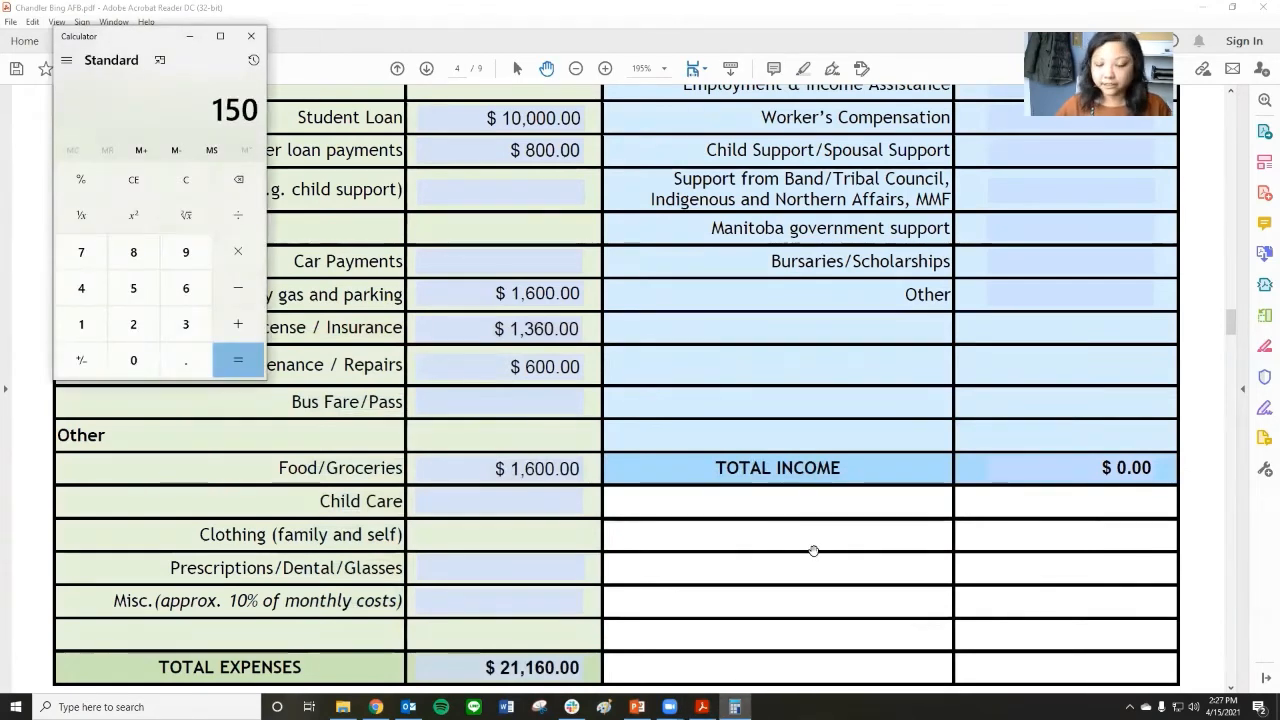
pyautogui.write('*8')
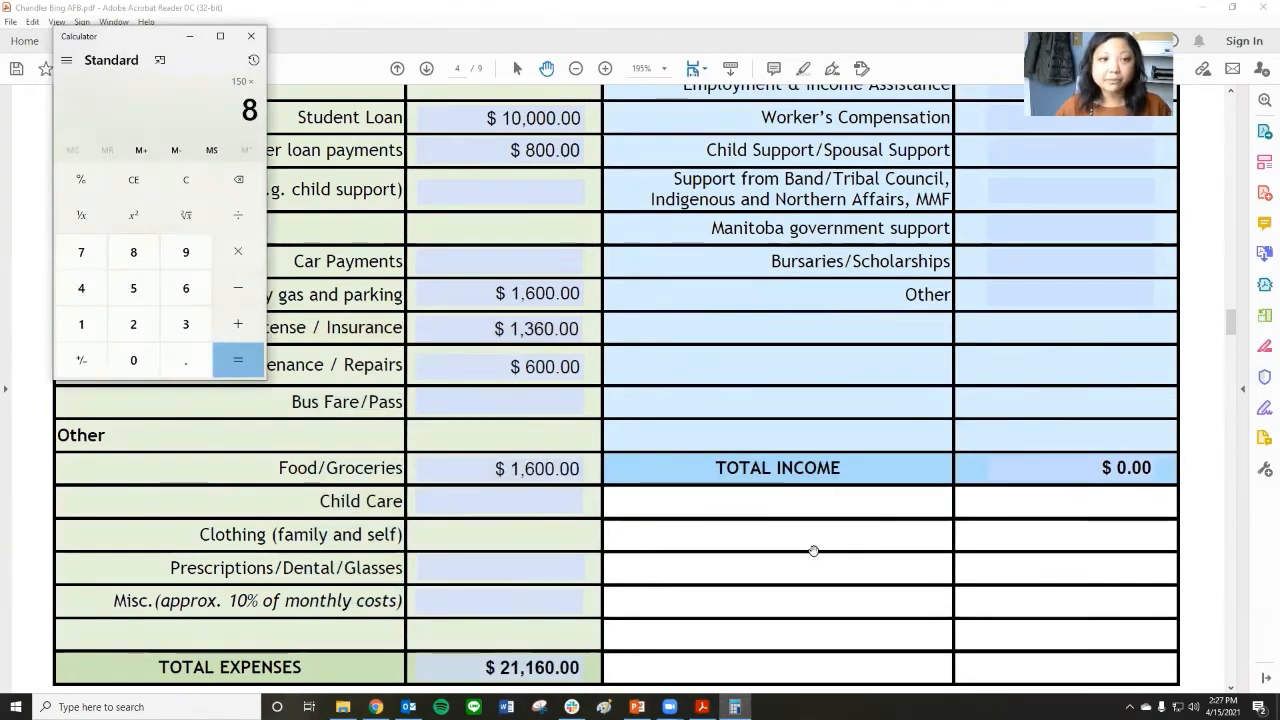
pyautogui.press('Return')
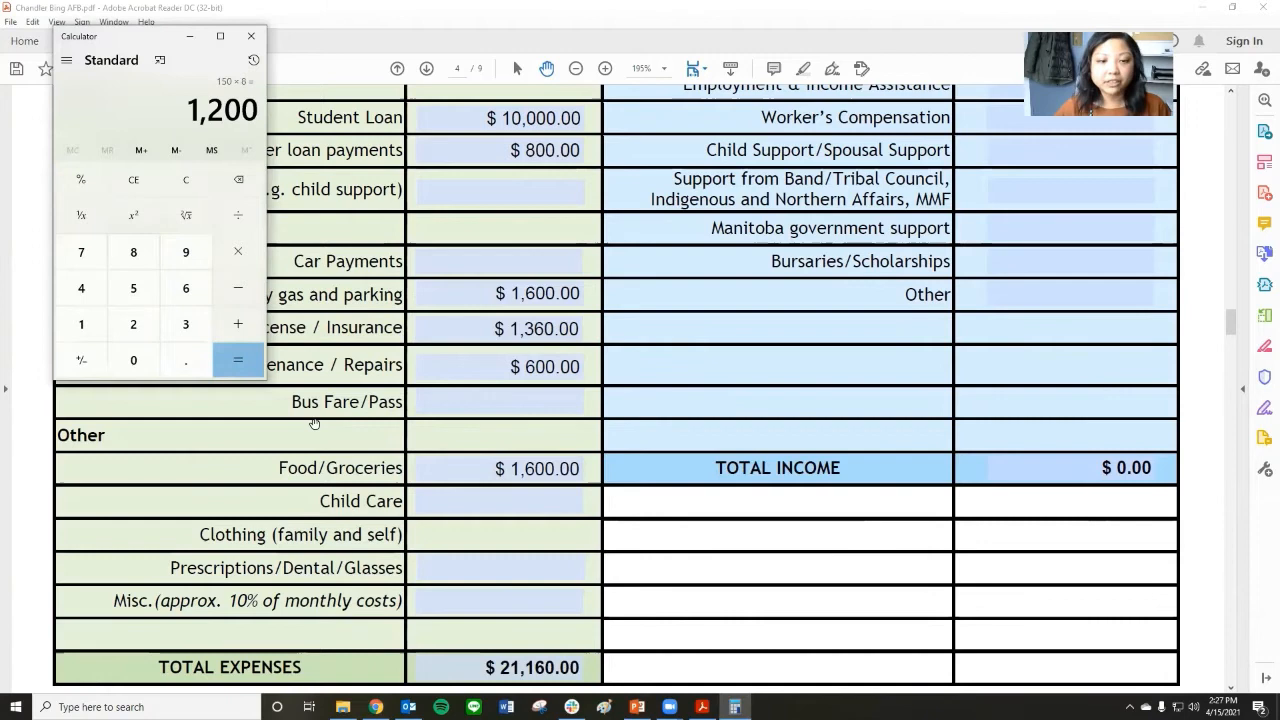
pyautogui.click(490, 540)
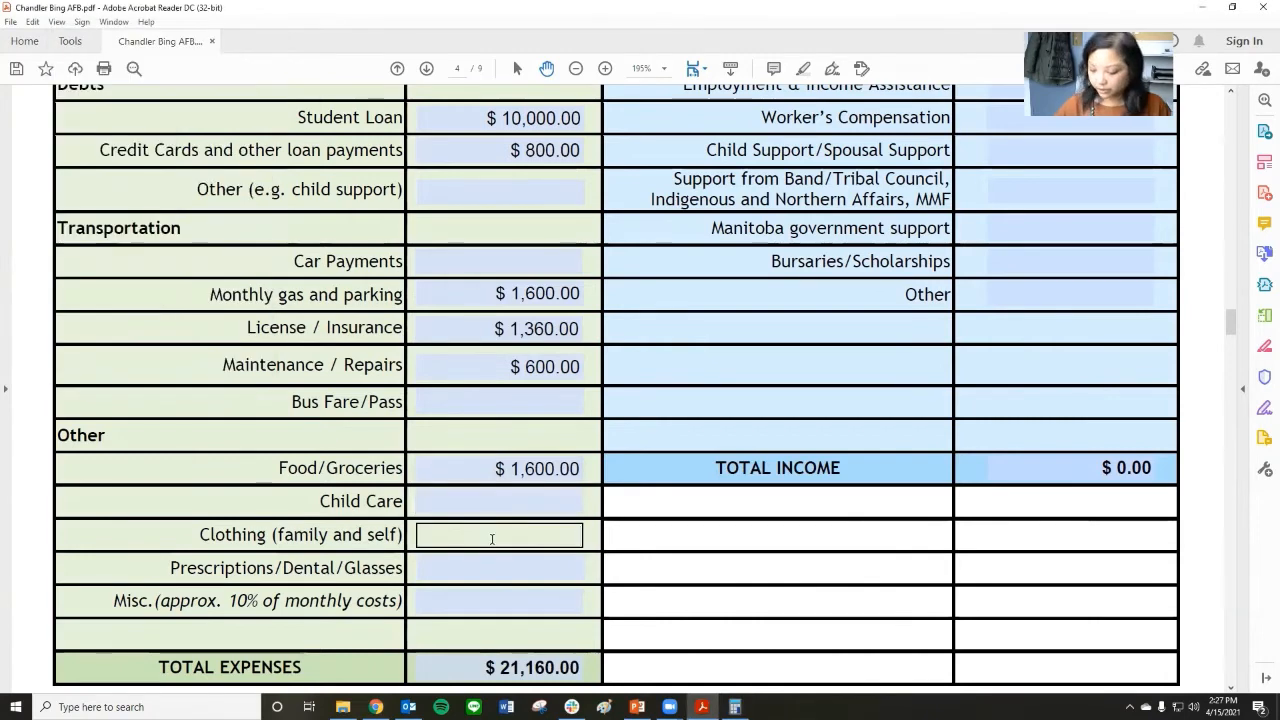
pyautogui.write('1200')
pyautogui.press('Tab')
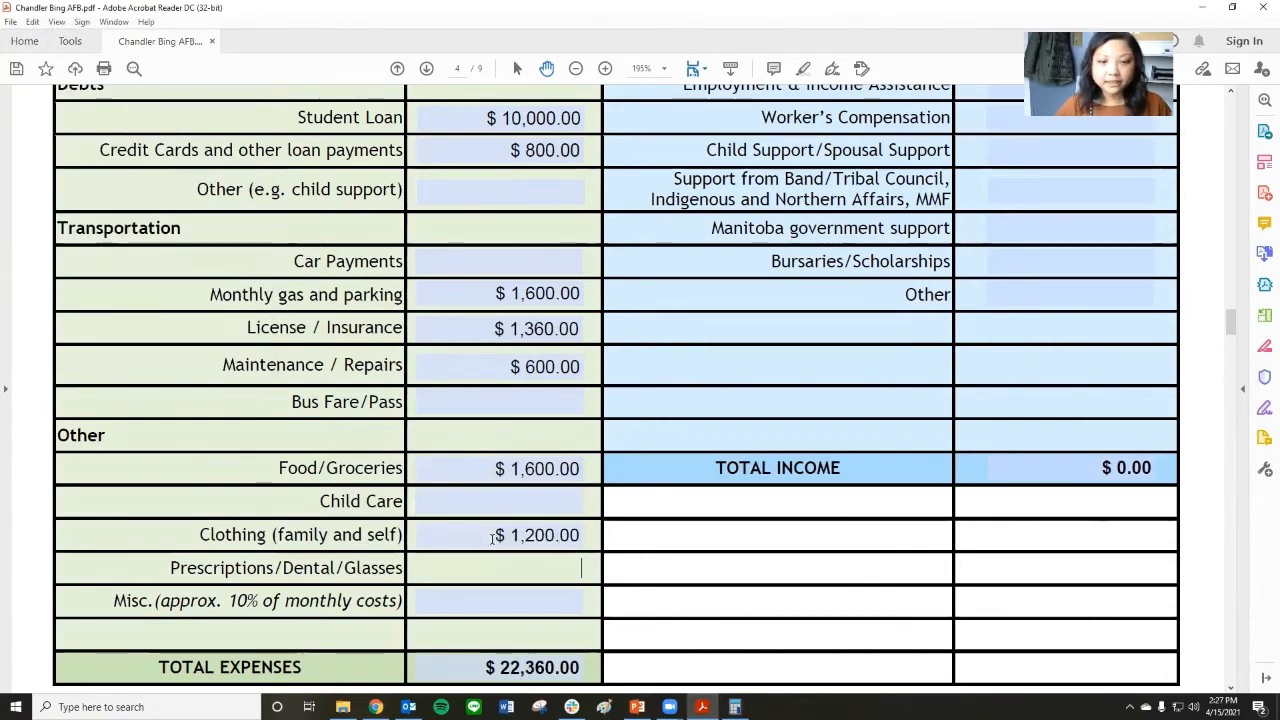
# Check the applicant's monthly medication cost on the PowerPoint slide and return to the bursary form.
pyautogui.click(703, 707)
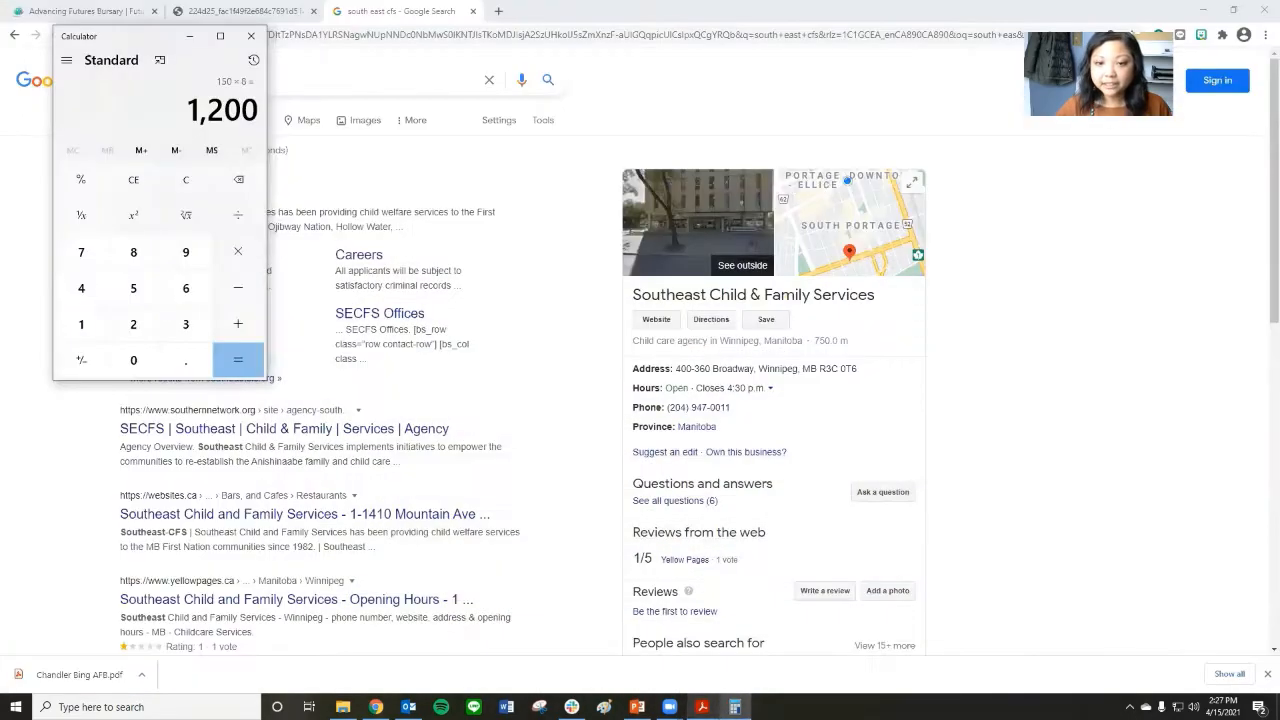
pyautogui.click(703, 707)
pyautogui.click(637, 707)
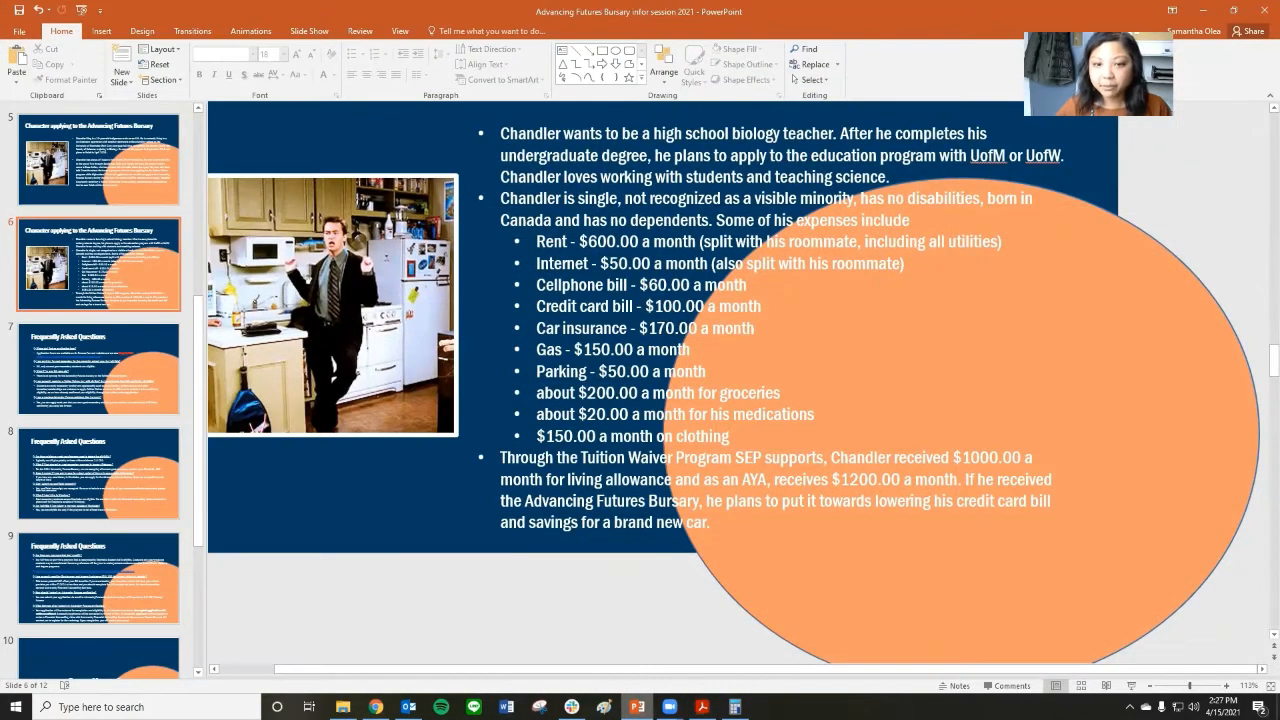
pyautogui.click(637, 707)
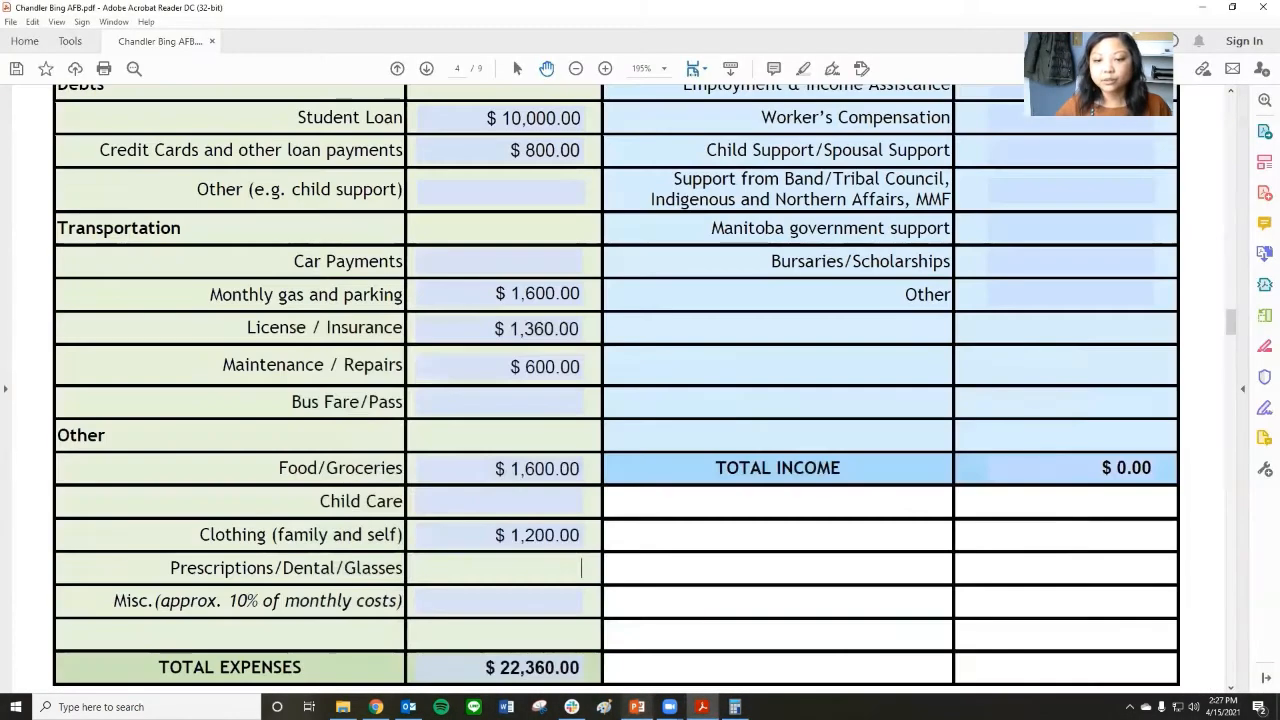
# Enter 160 as the Prescriptions/Dental/Glasses amount under Other.
pyautogui.click(735, 707)
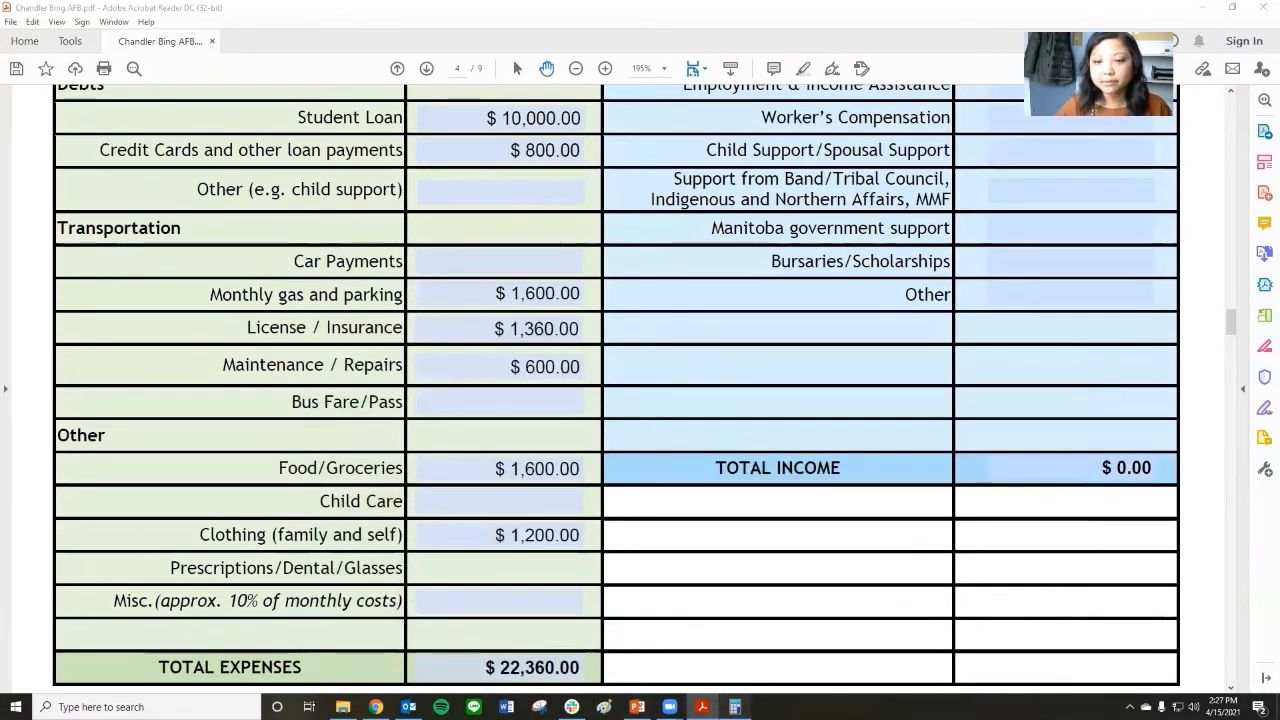
pyautogui.click(520, 564)
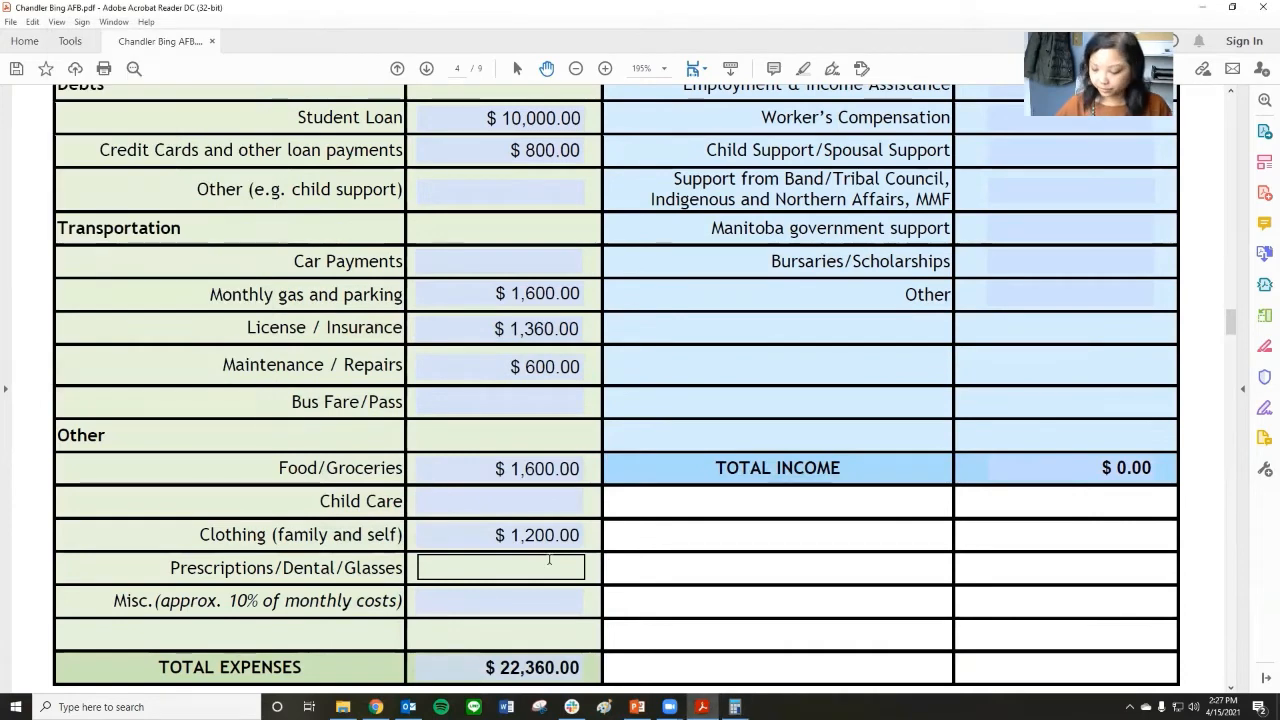
pyautogui.write('160')
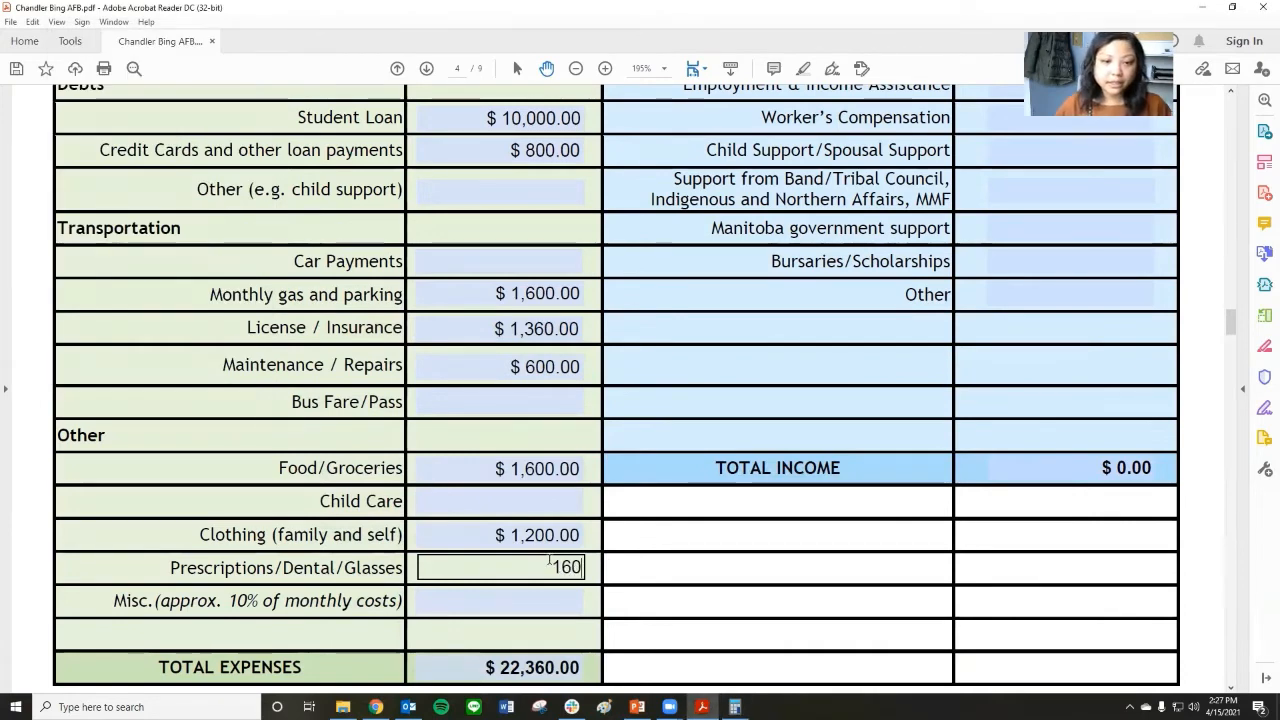
pyautogui.press('Tab')
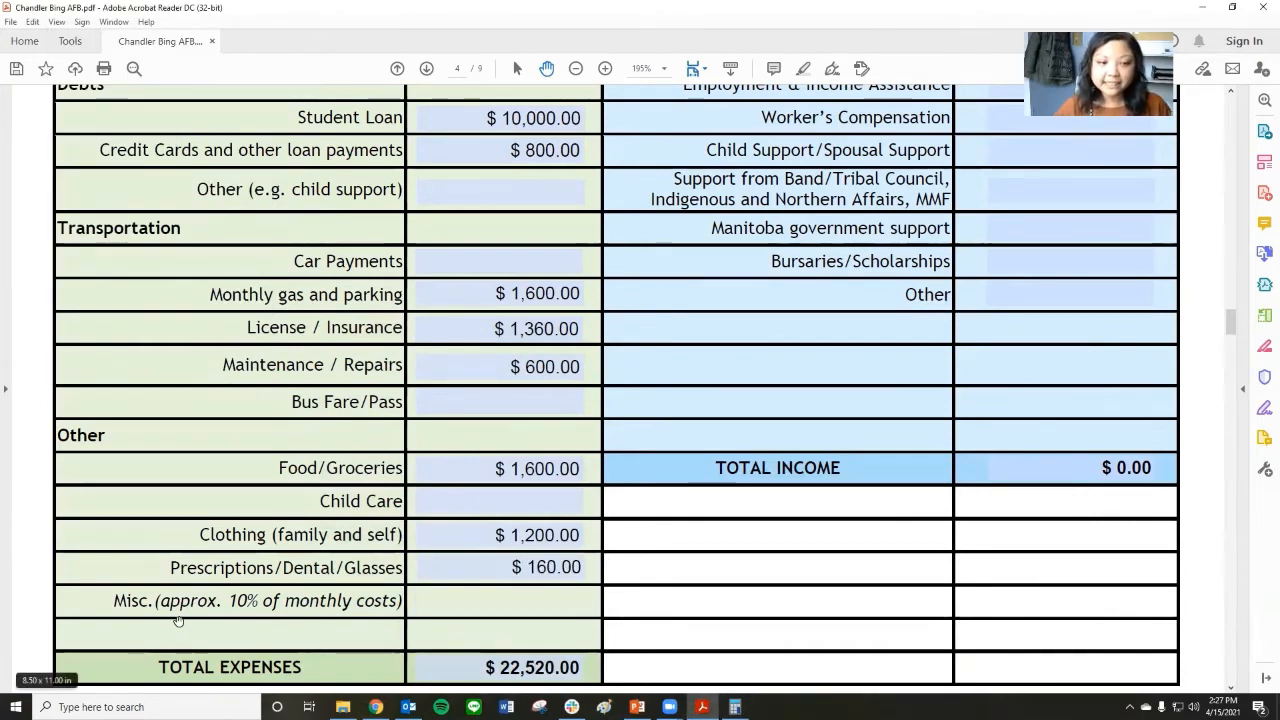
# Enter 2200 as the Misc. (approx. 10% of monthly costs) amount under Other in the expenses column.
pyautogui.scroll(5, 751, 463)
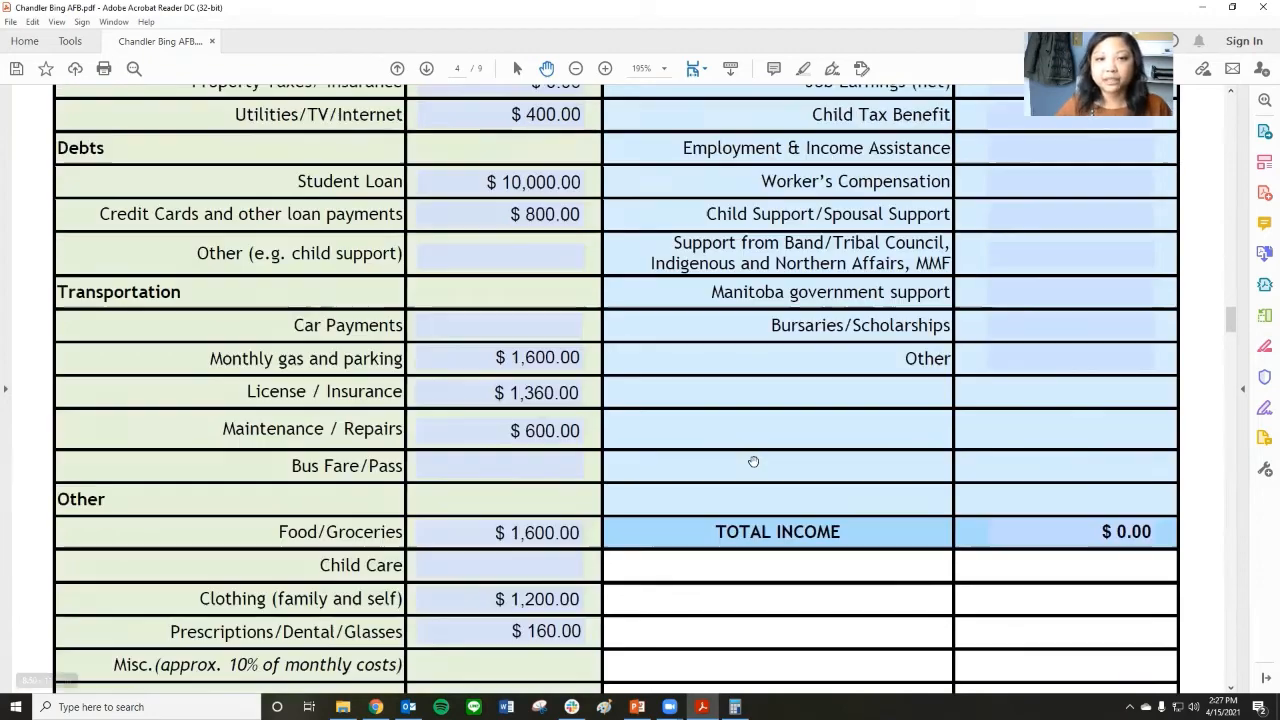
pyautogui.scroll(-1, 753, 461)
pyautogui.scroll(-5, 753, 461)
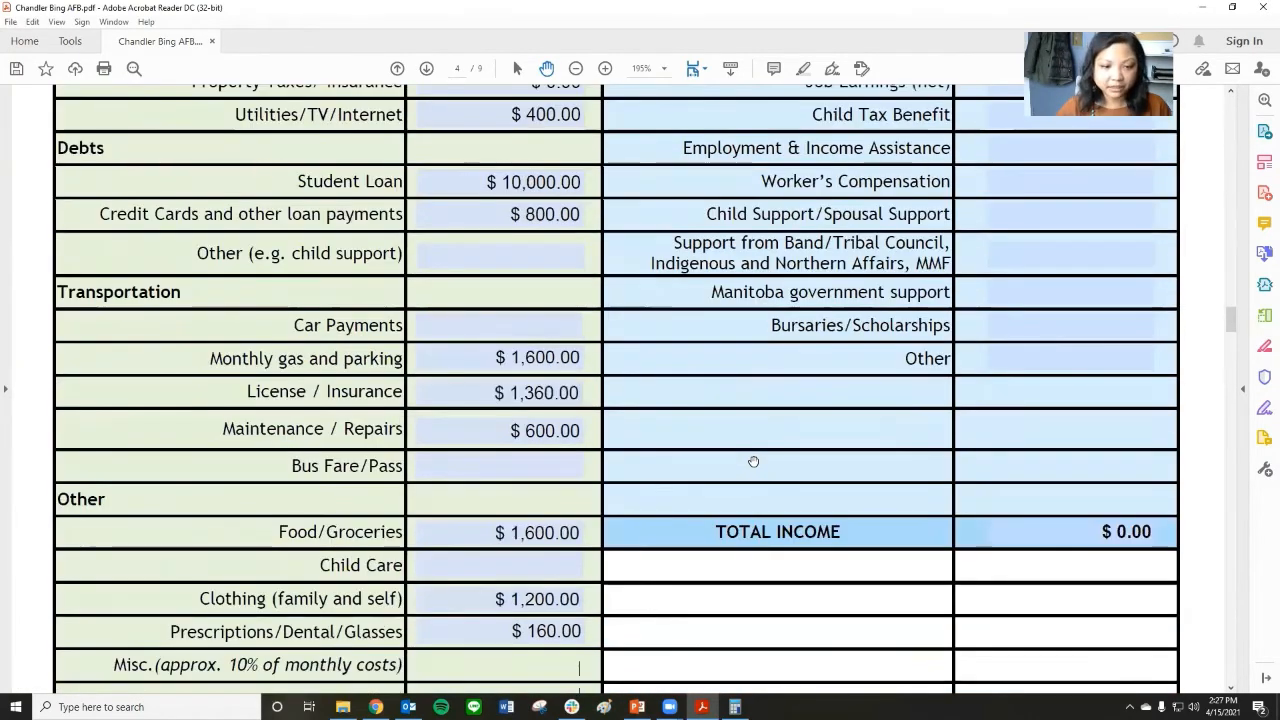
pyautogui.scroll(3, 753, 461)
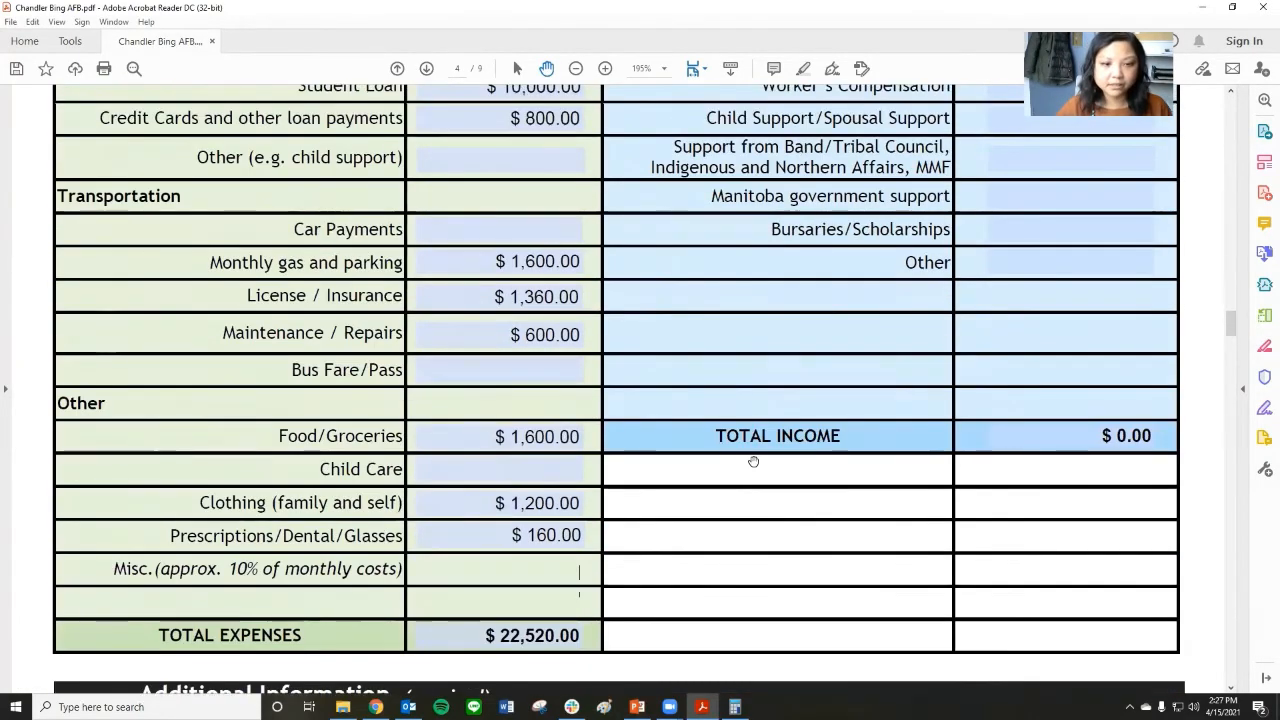
pyautogui.scroll(-3, 753, 461)
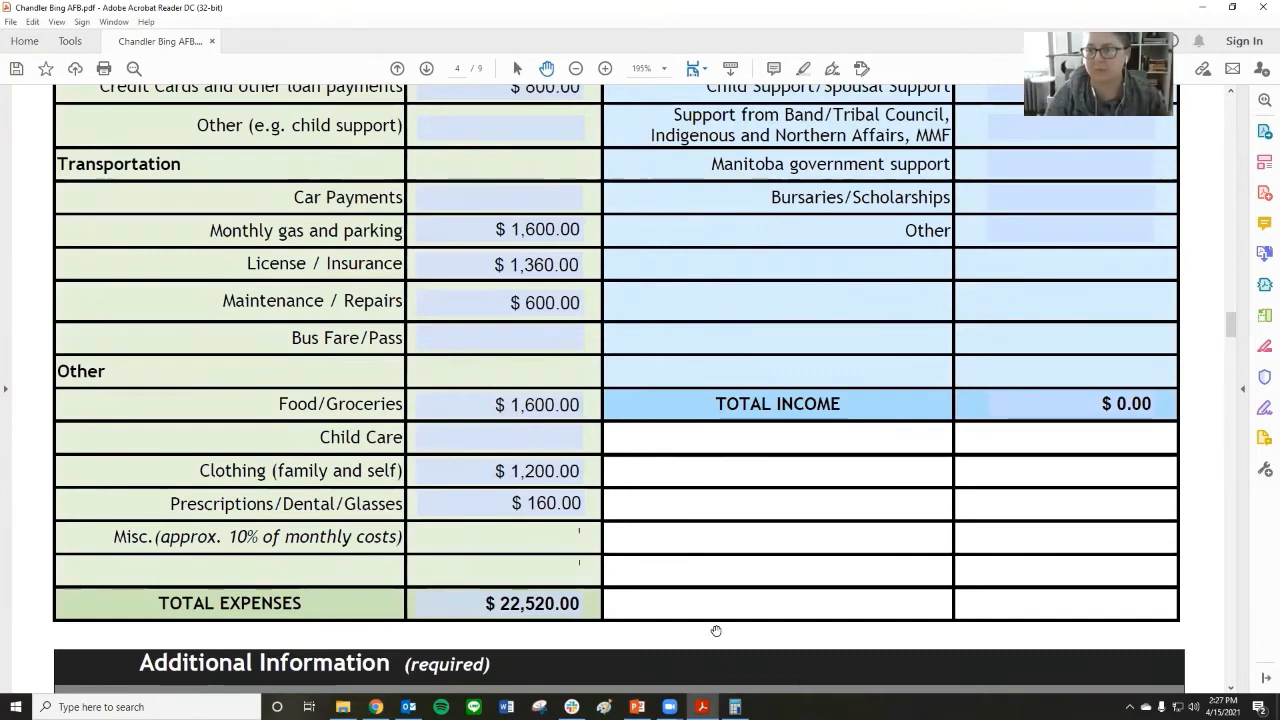
pyautogui.scroll(1, 712, 633)
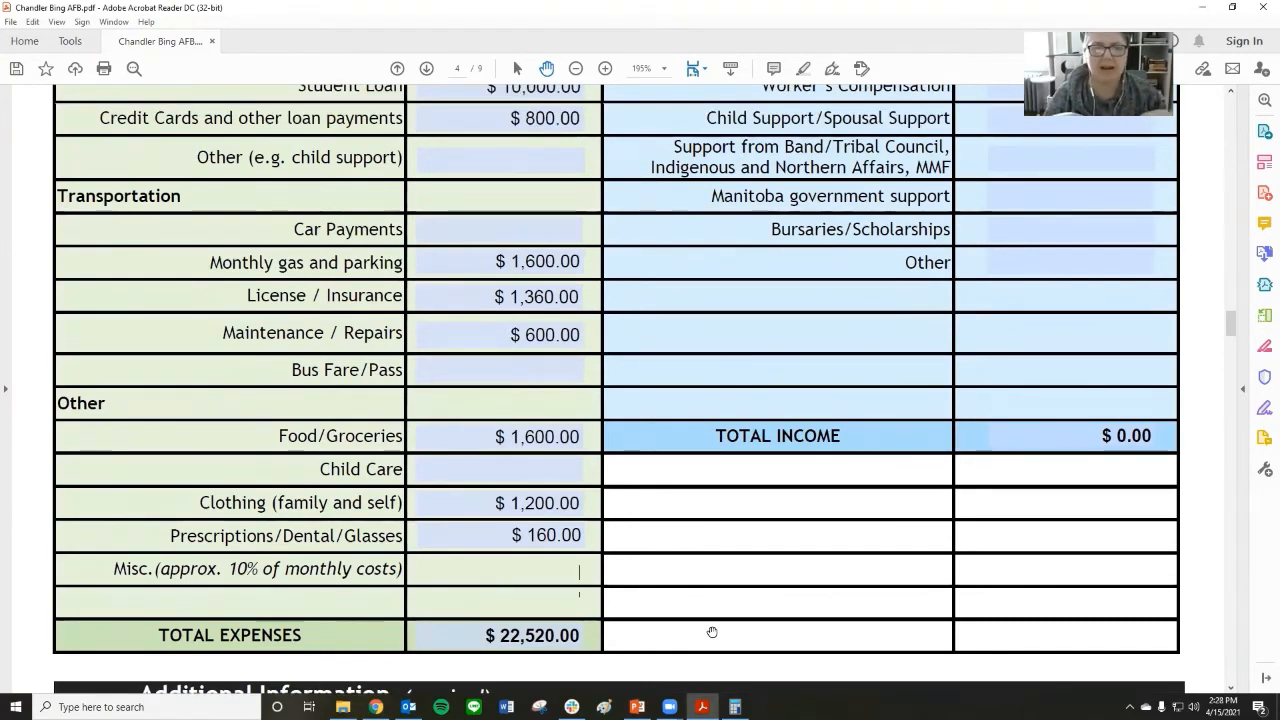
pyautogui.scroll(1, 712, 632)
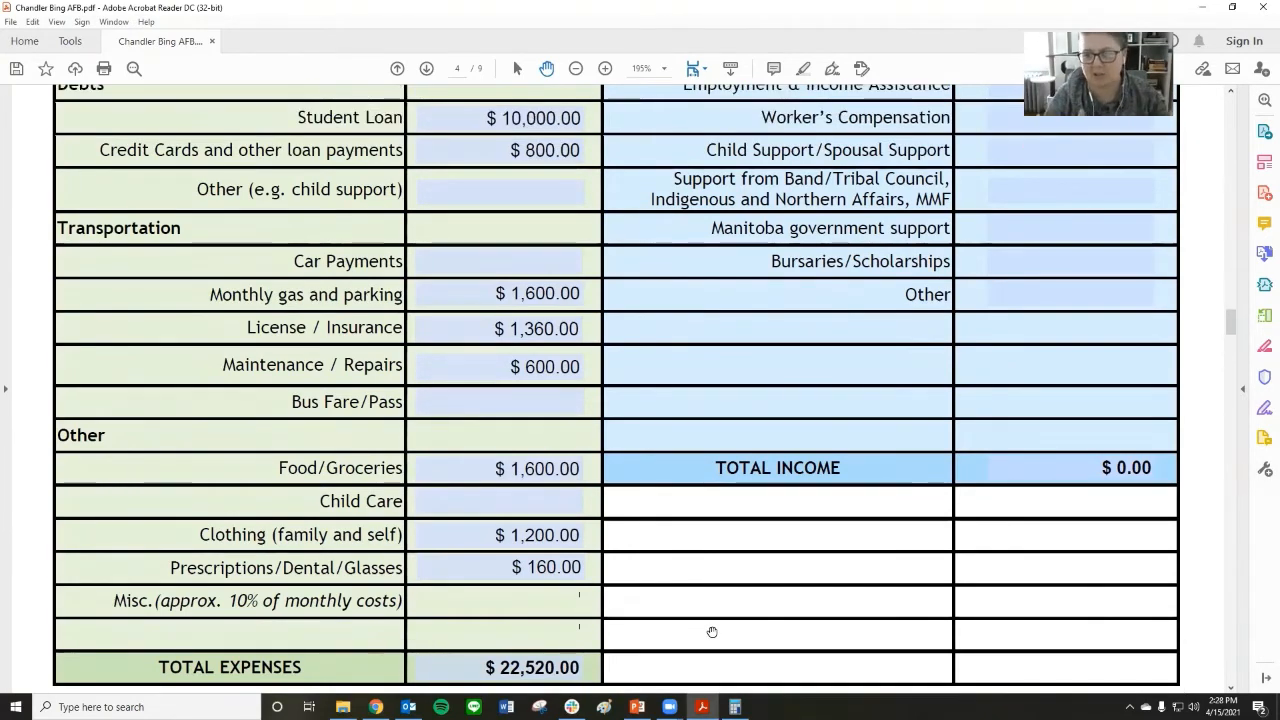
pyautogui.scroll(-1, 710, 628)
pyautogui.moveTo(735, 707)
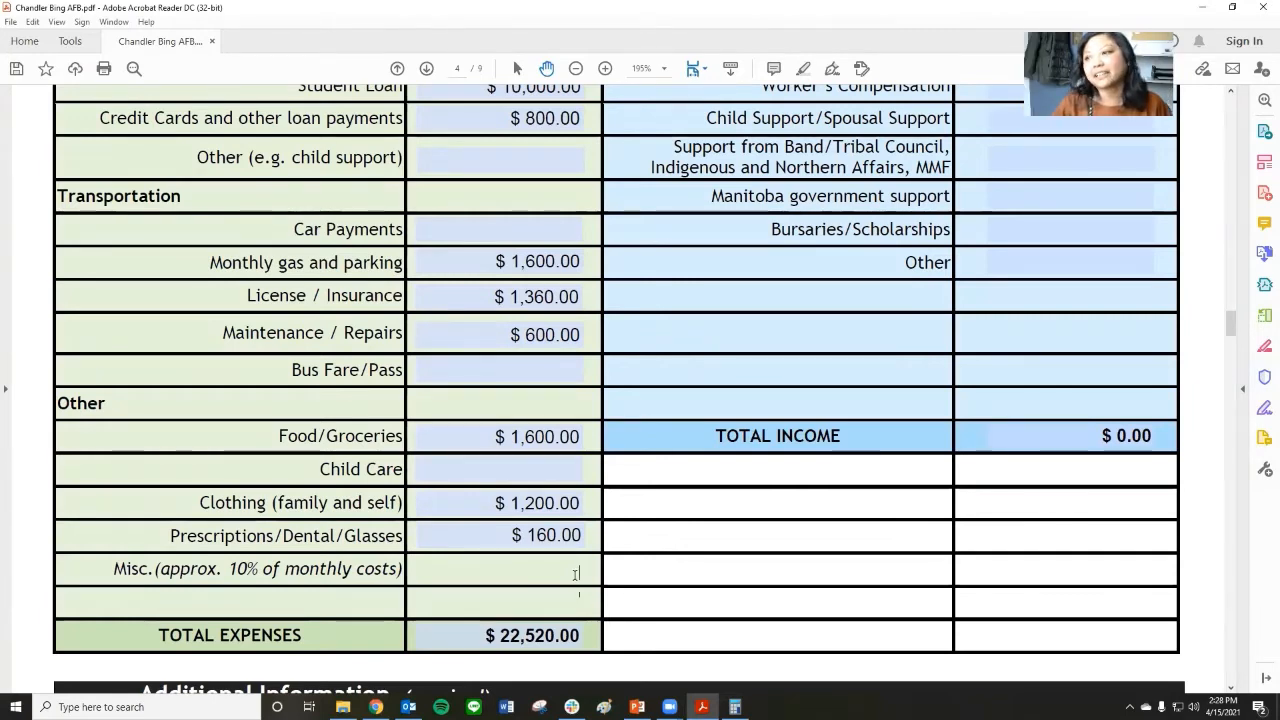
pyautogui.write('1')
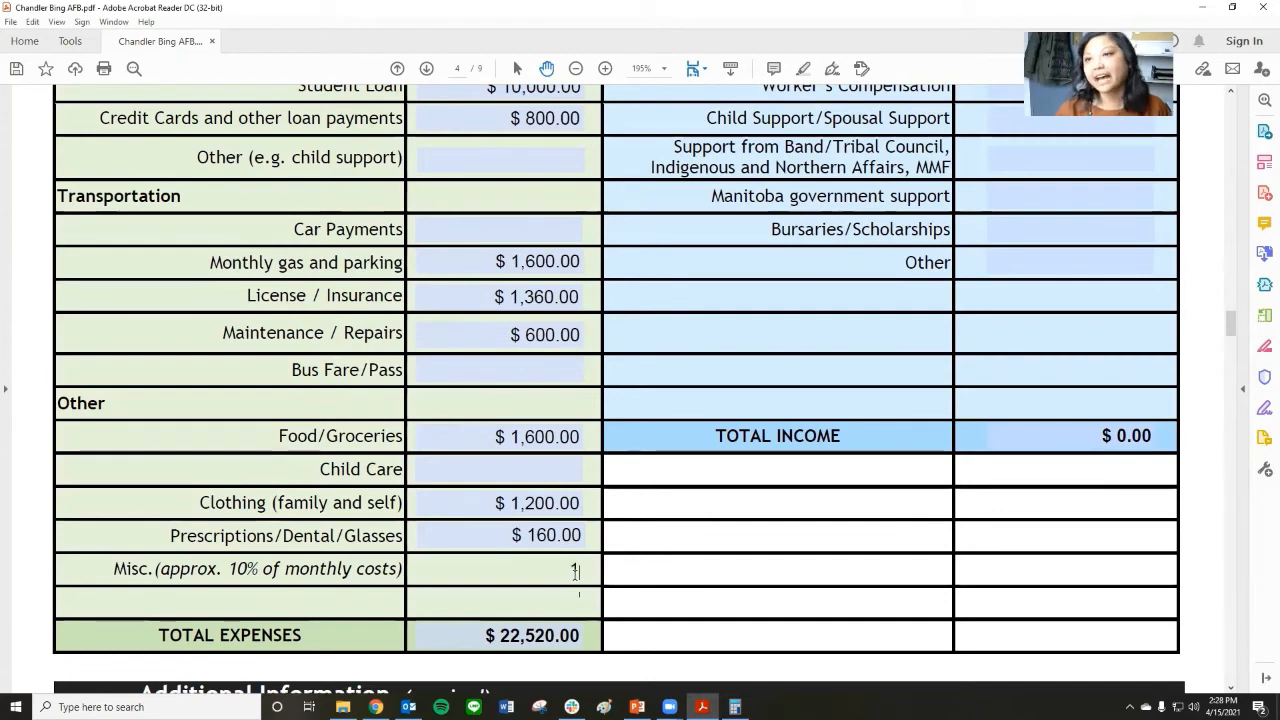
pyautogui.write('000')
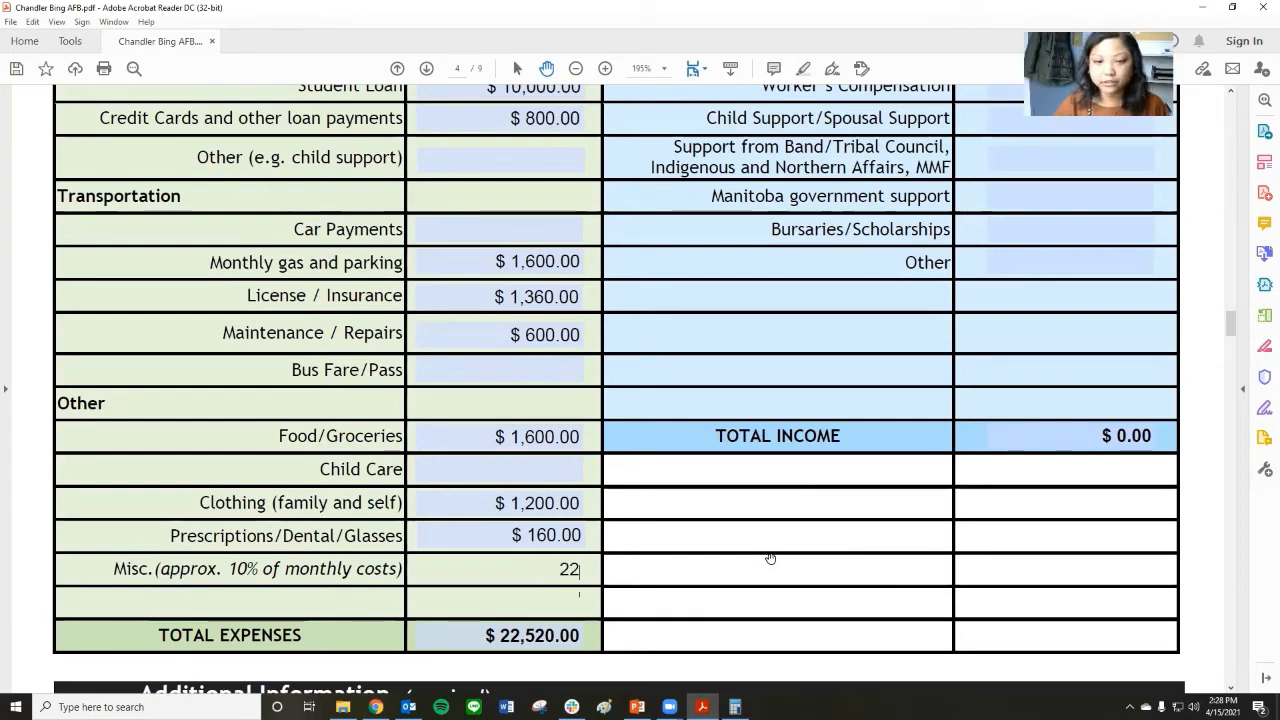
pyautogui.write('00')
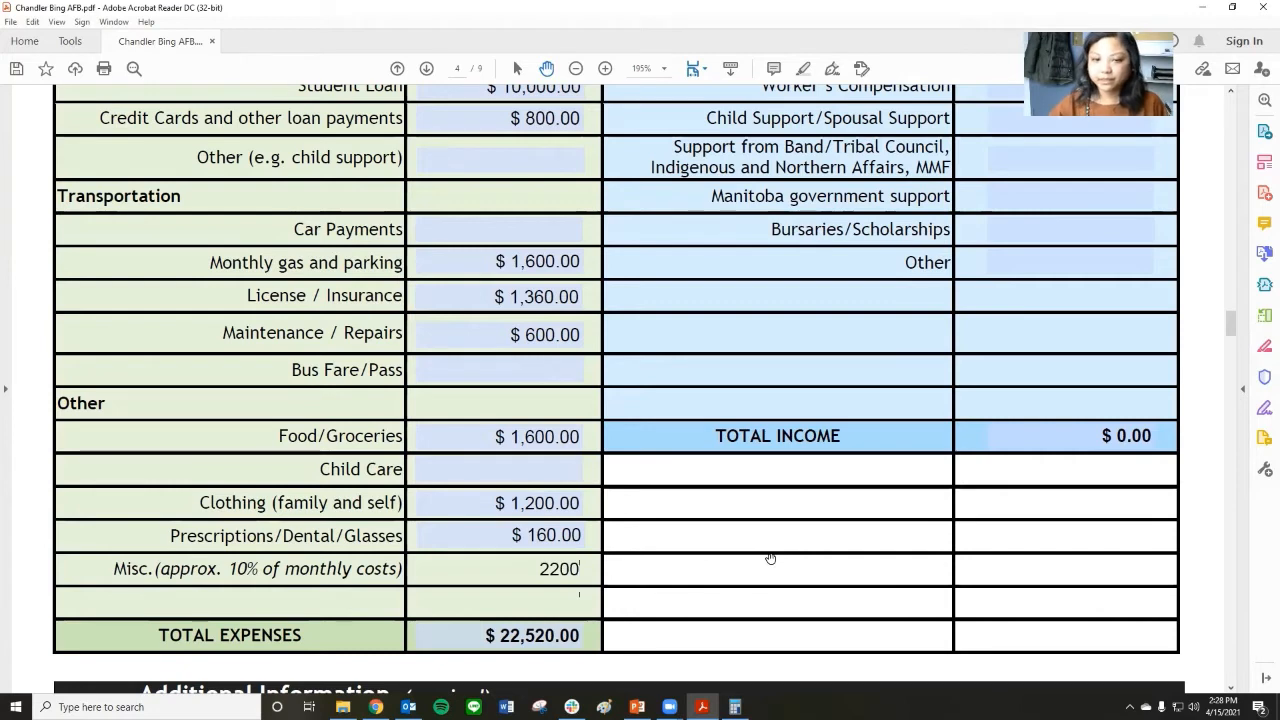
pyautogui.press('Tab')
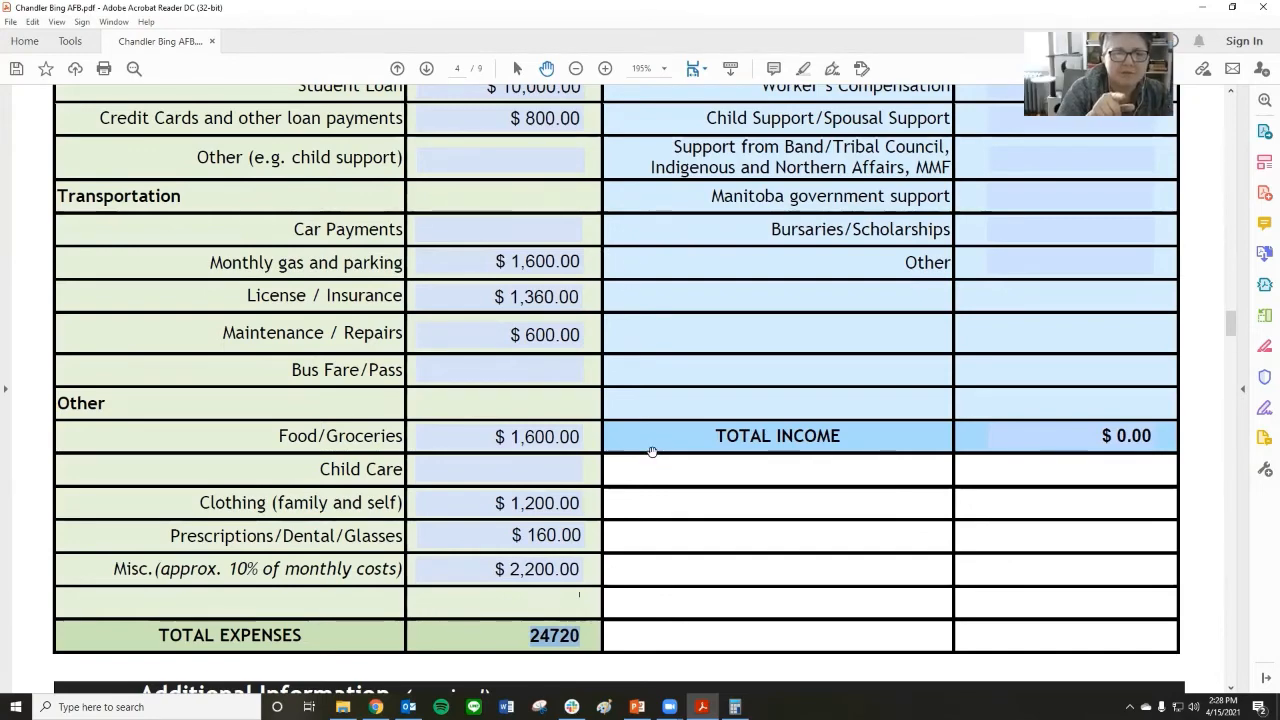
# Calculate 60 × 8 in Calculator and enter 480 as the Other (e.g. child support) amount under Debts.
pyautogui.scroll(6, 586, 477)
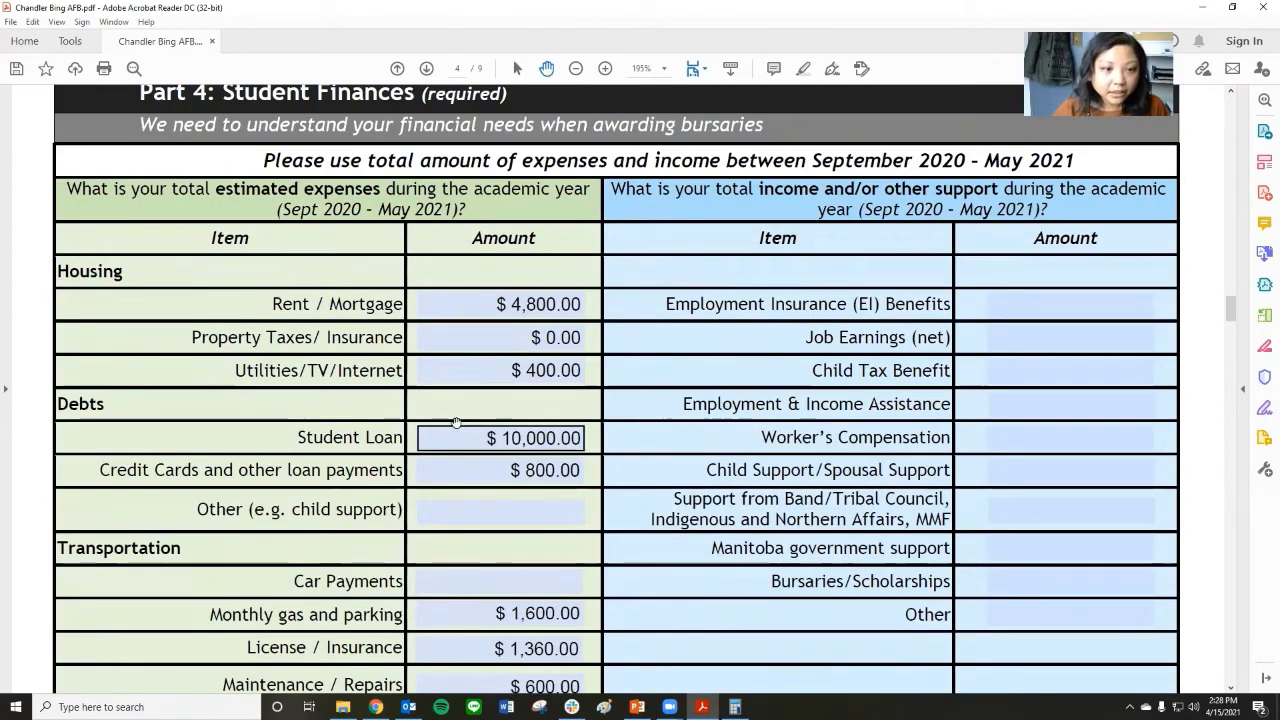
pyautogui.scroll(-1, 420, 390)
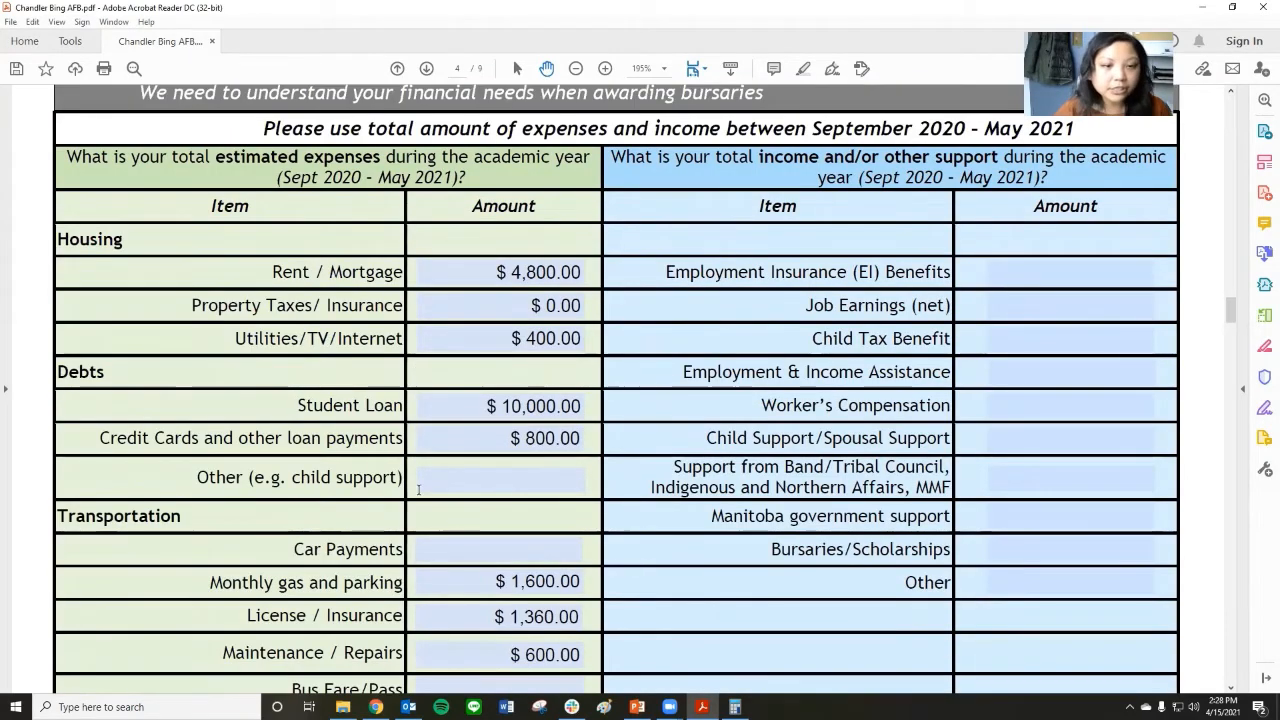
pyautogui.click(513, 487)
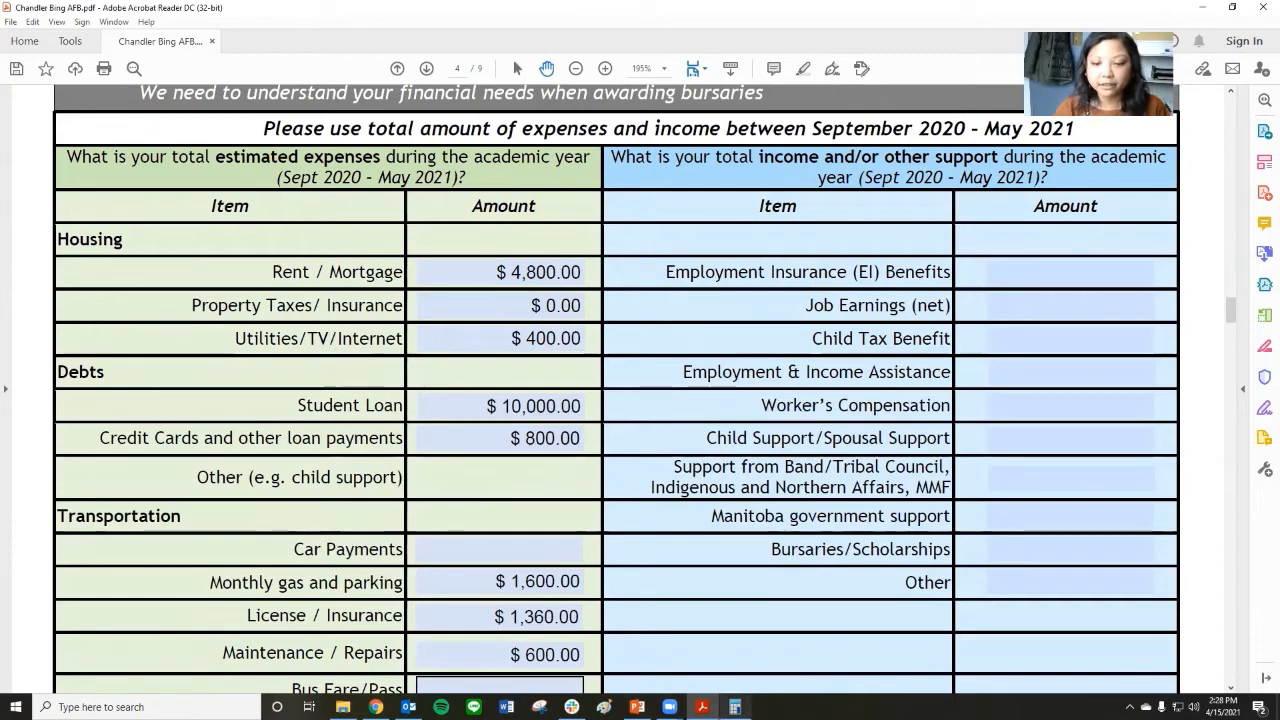
pyautogui.click(734, 707)
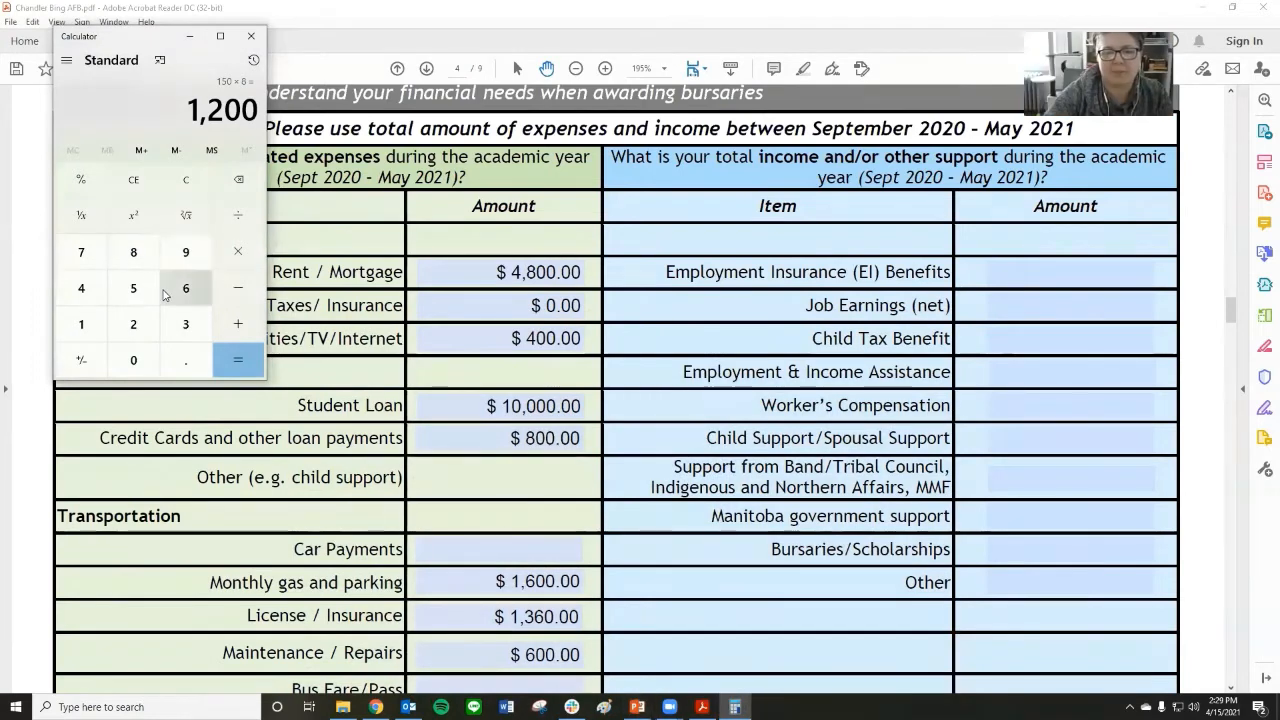
pyautogui.click(172, 291)
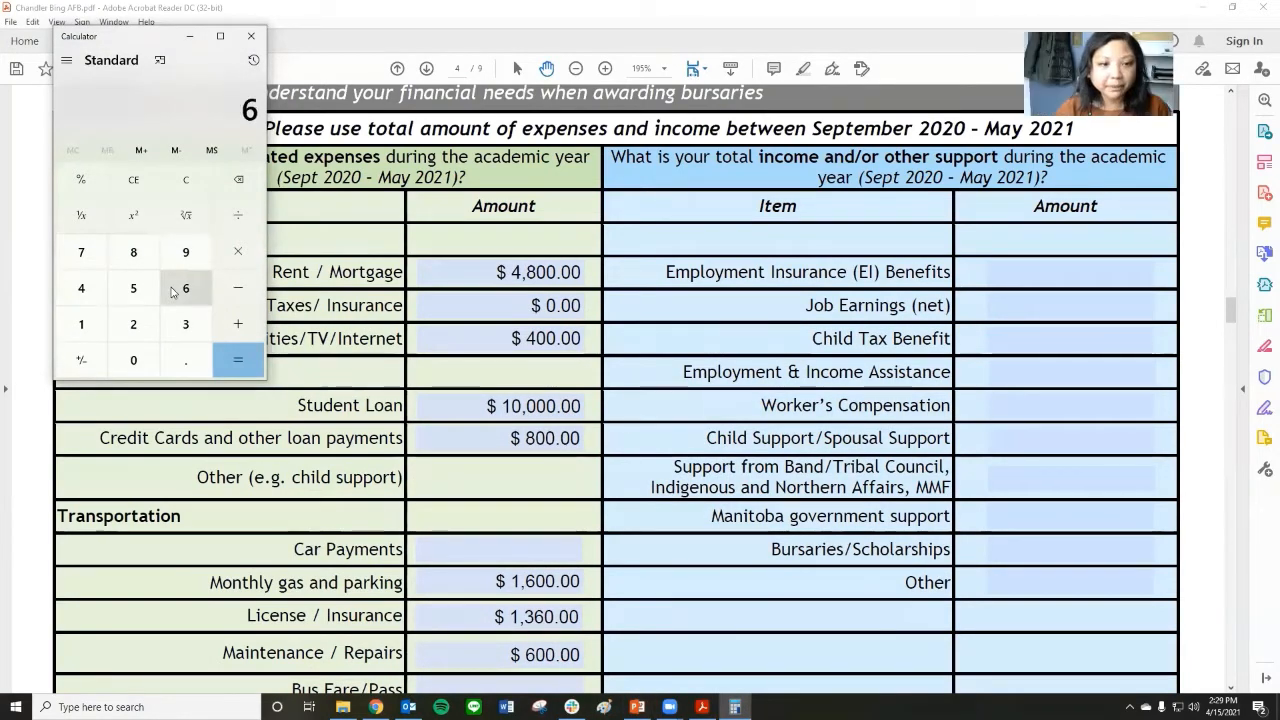
pyautogui.click(541, 406)
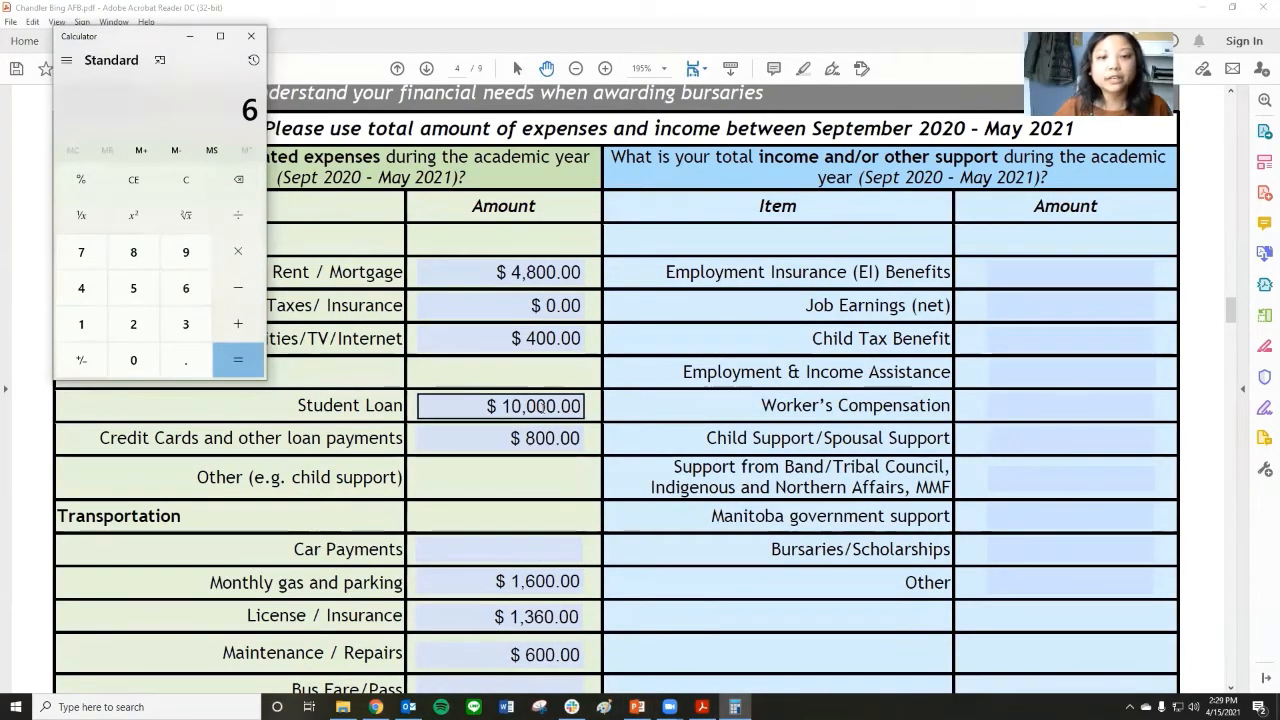
pyautogui.click(541, 437)
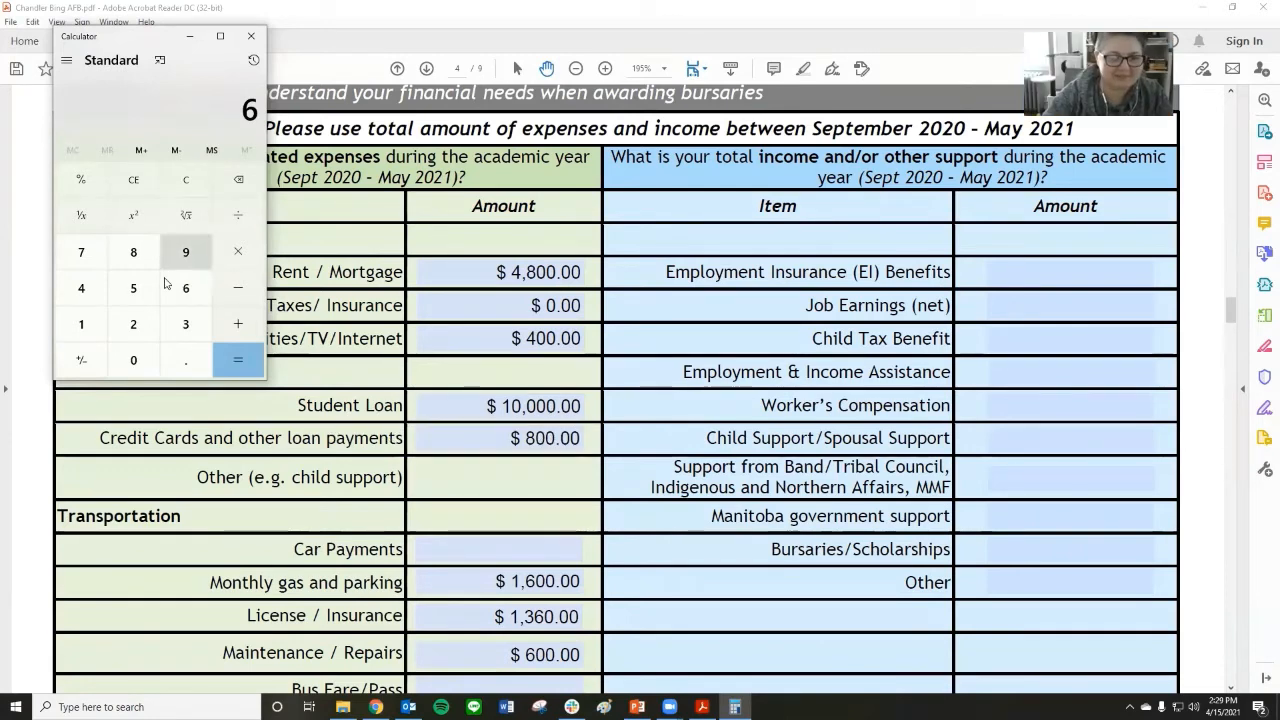
pyautogui.click(133, 360)
pyautogui.click(214, 256)
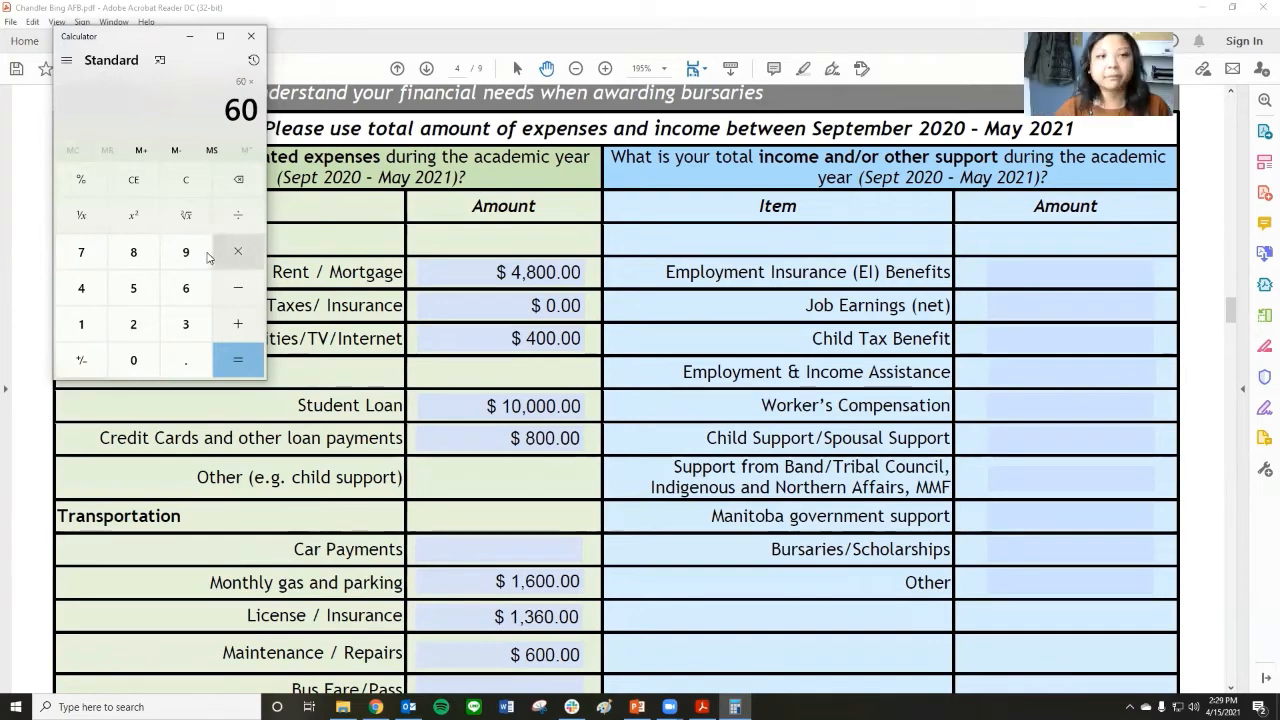
pyautogui.click(130, 254)
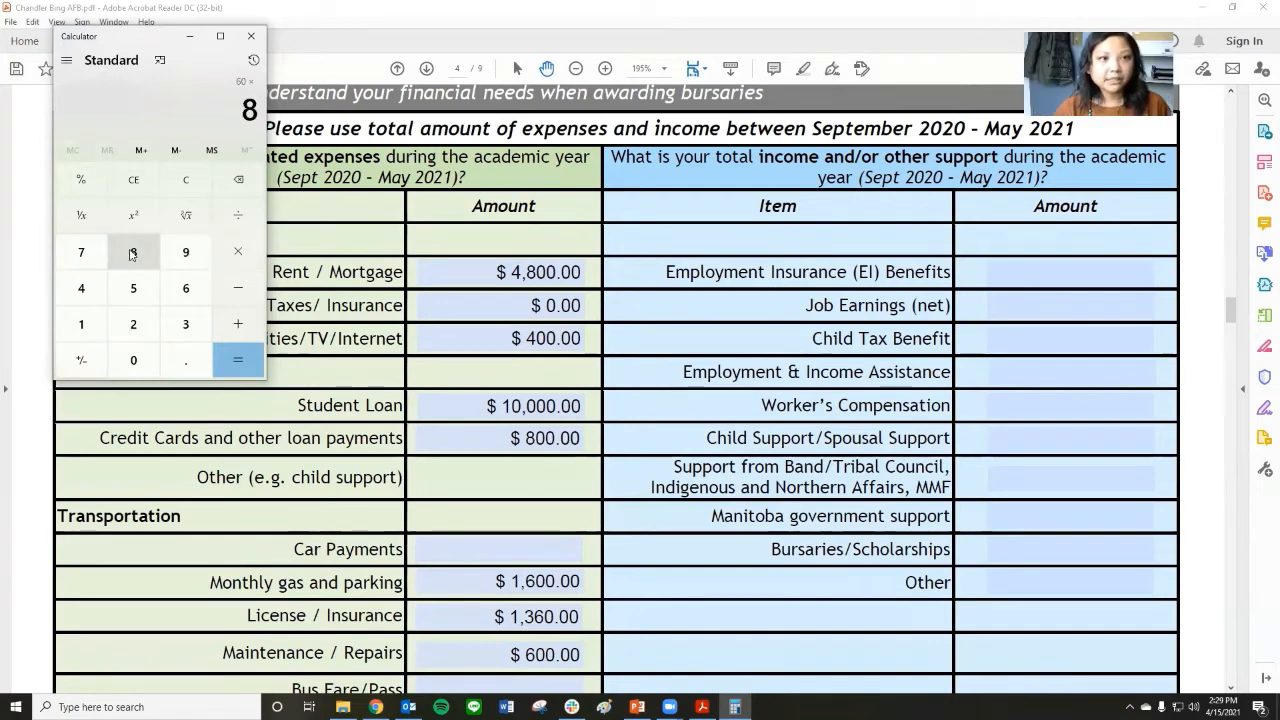
pyautogui.click(238, 360)
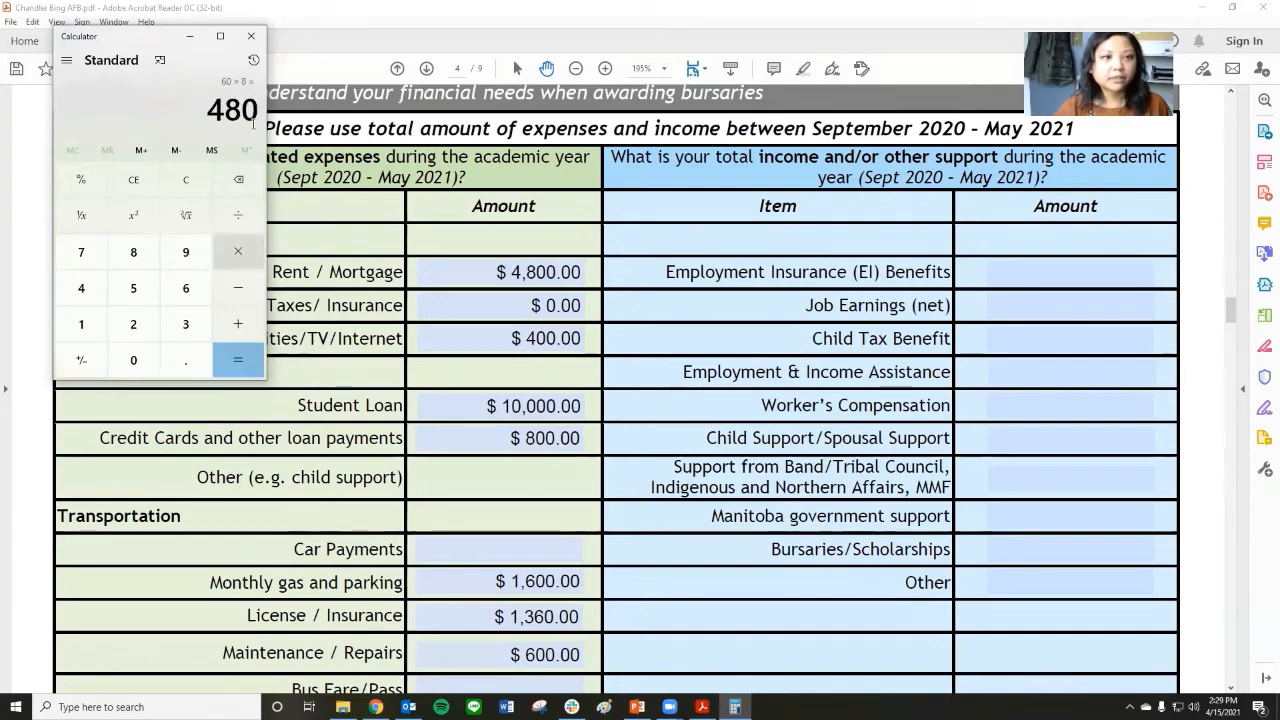
pyautogui.click(199, 38)
pyautogui.write('480.00')
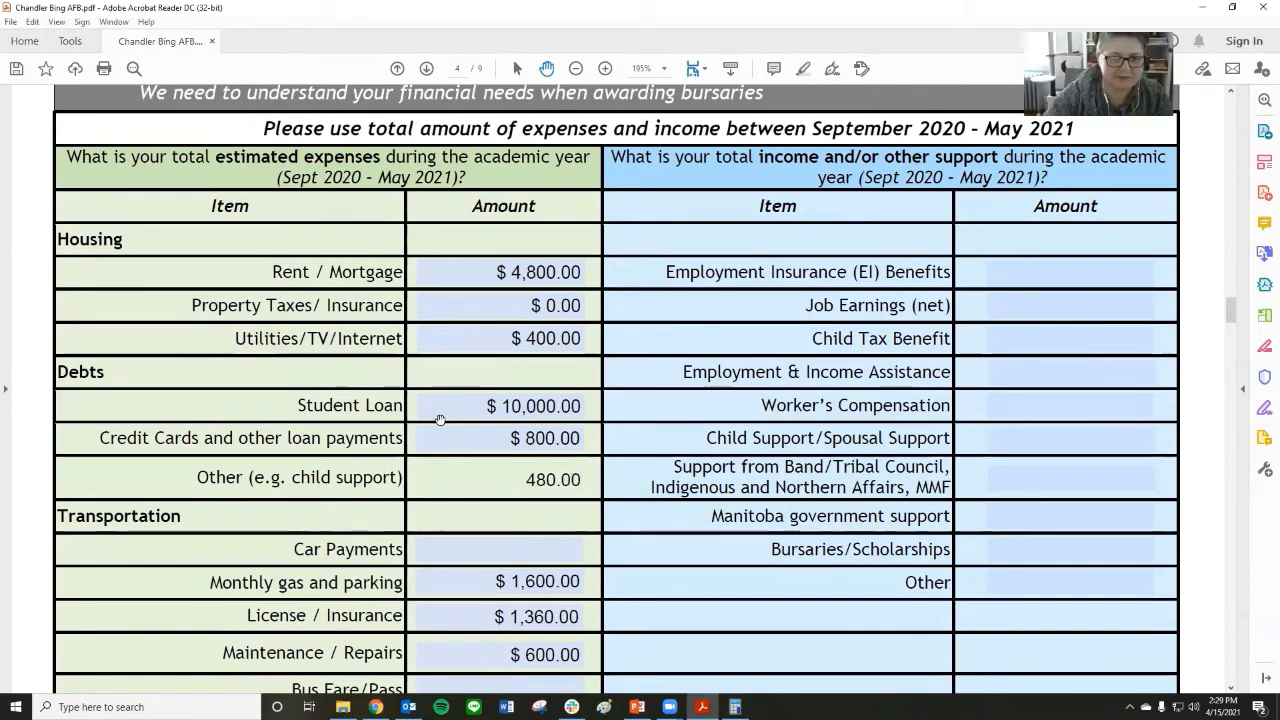
pyautogui.press('Tab')
# Review the completed expense amounts and their total, and look over the items in the income and other support column.
pyautogui.scroll(-7, 461, 404)
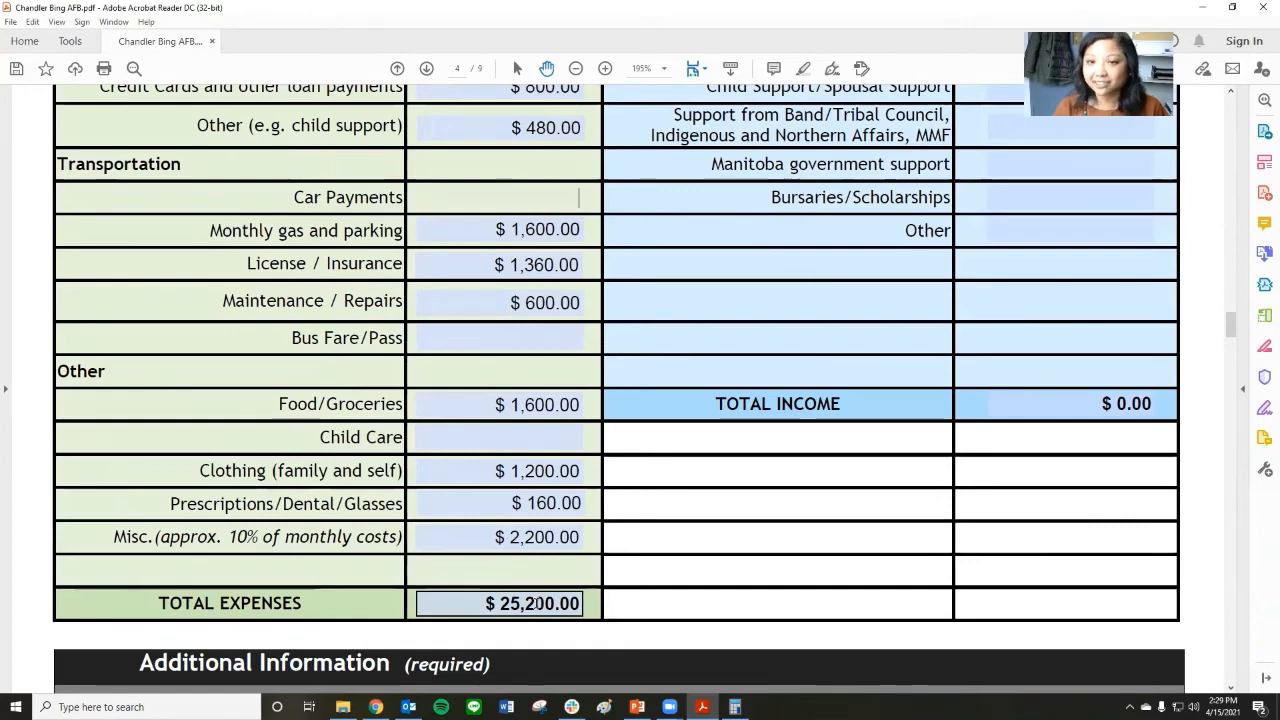
pyautogui.scroll(4, 536, 582)
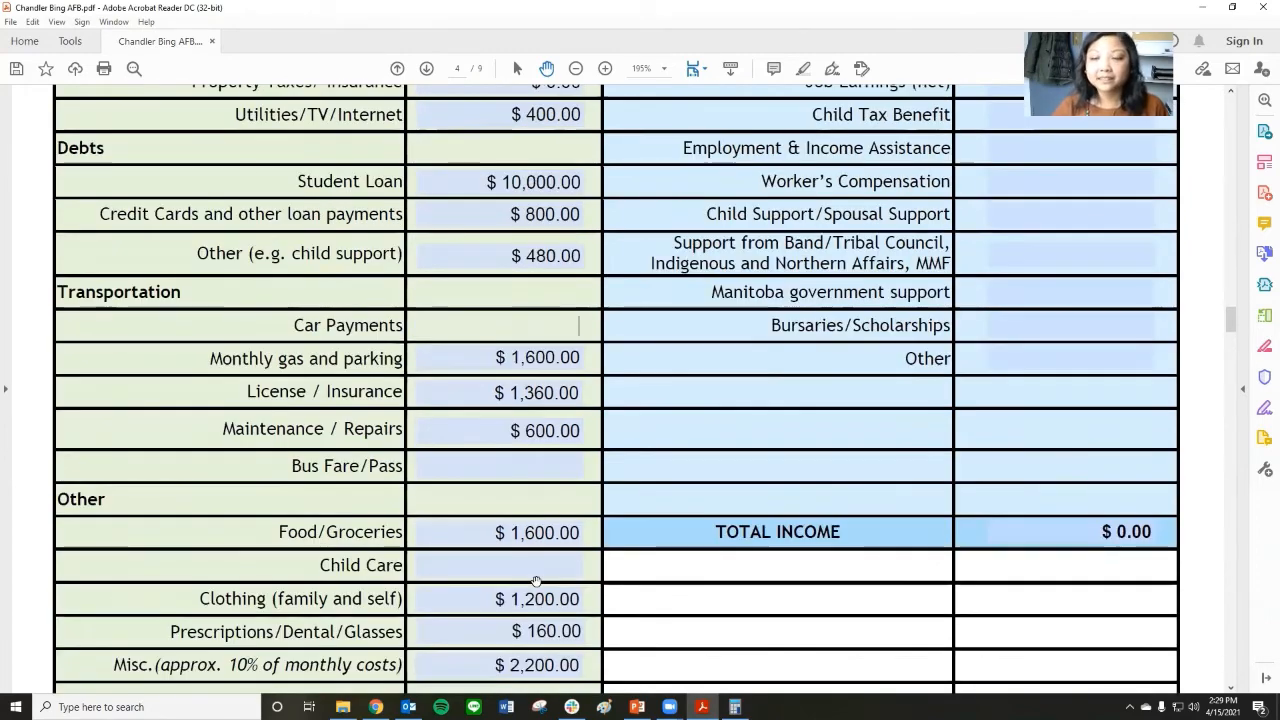
pyautogui.scroll(-2, 533, 566)
pyautogui.scroll(-1, 533, 566)
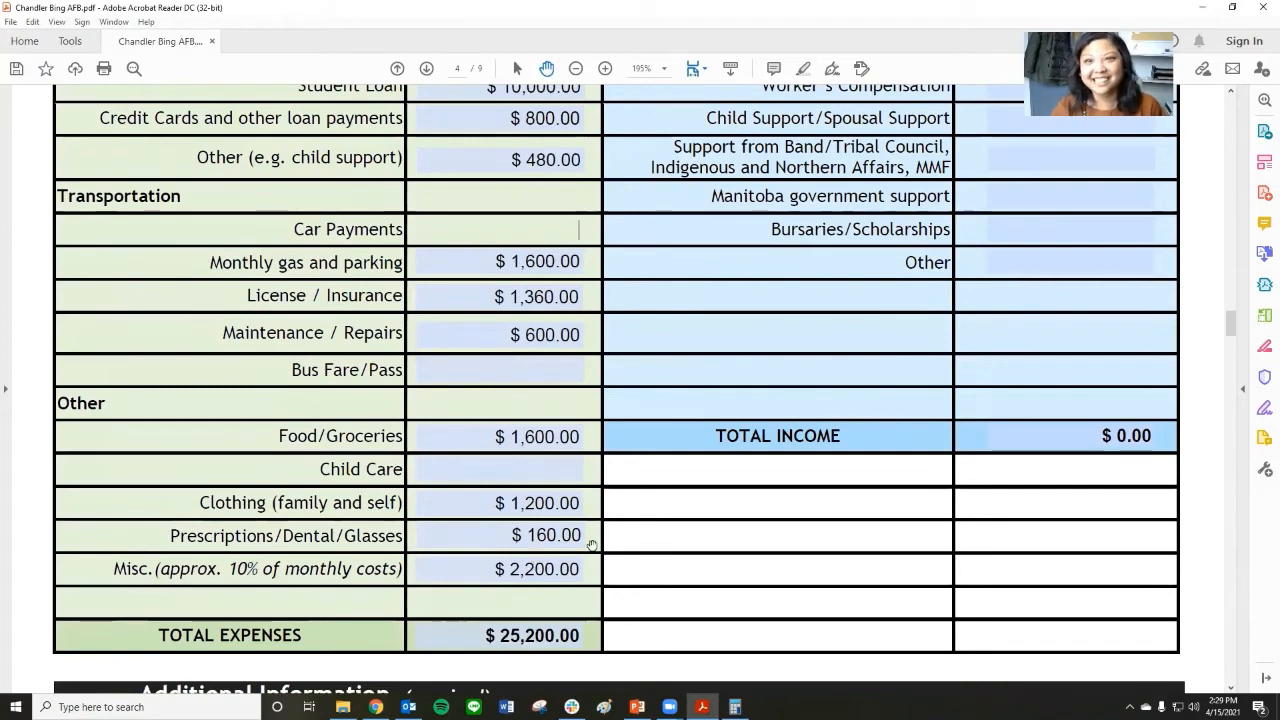
pyautogui.scroll(1, 609, 532)
pyautogui.scroll(2, 619, 535)
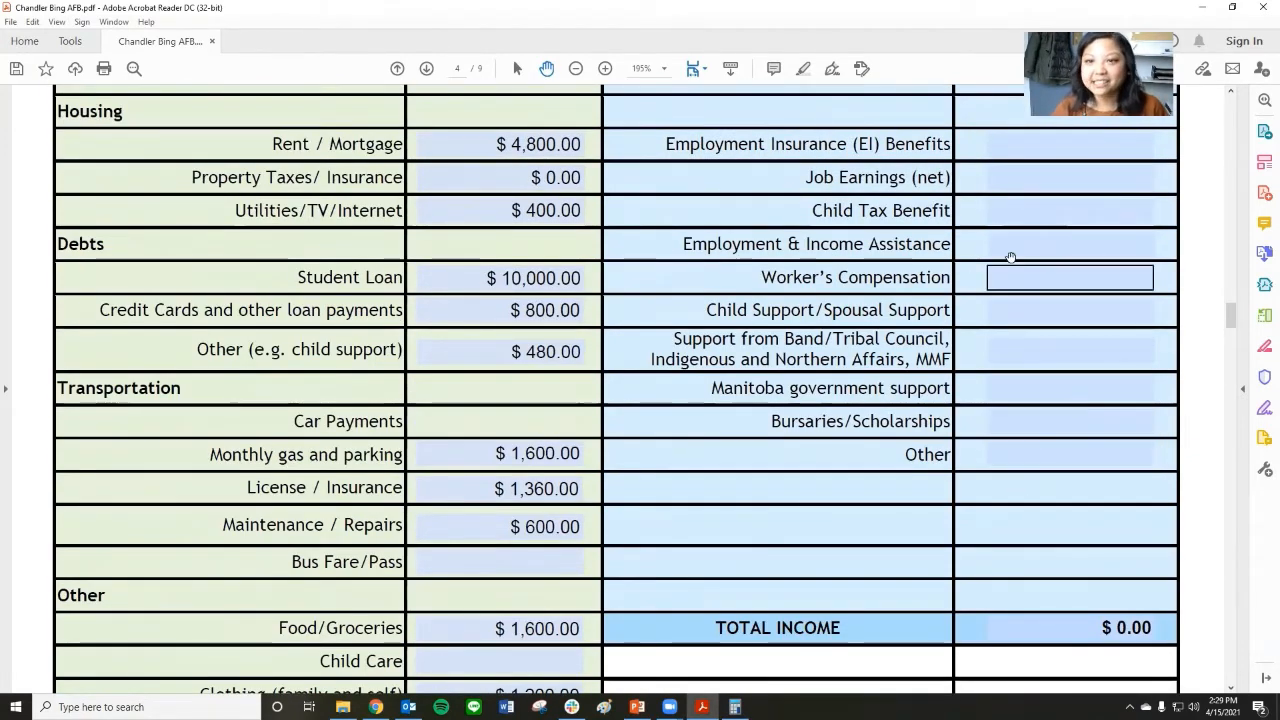
pyautogui.scroll(1, 1010, 260)
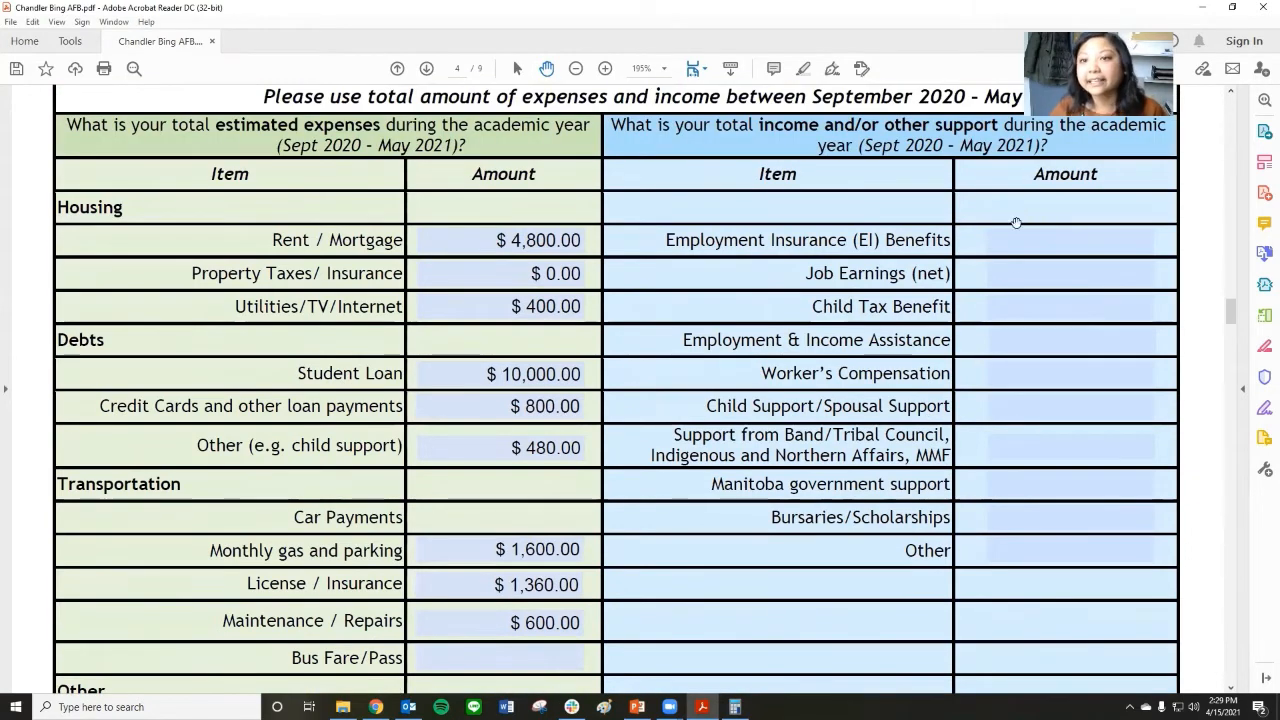
pyautogui.scroll(-1, 1018, 270)
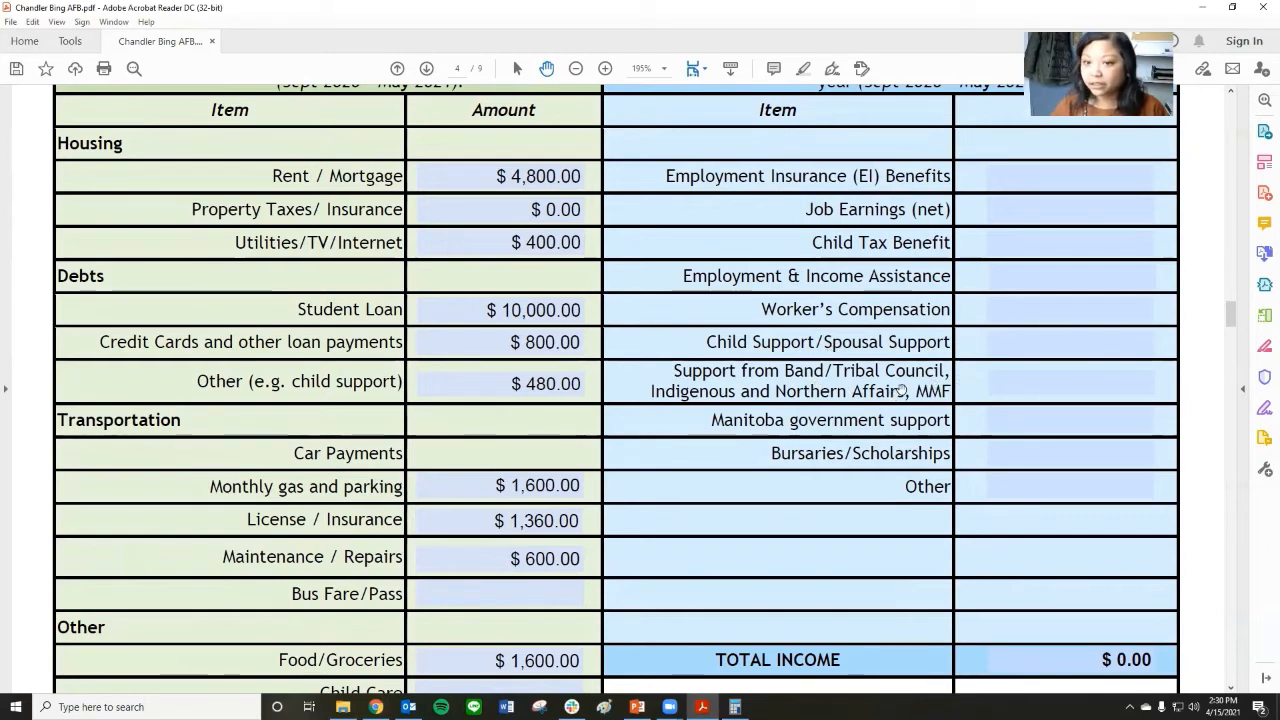
pyautogui.scroll(-1, 901, 388)
# Select the Manitoba government support amount in the income column and calculate 1200 × 8 in Calculator.
pyautogui.click(1000, 380)
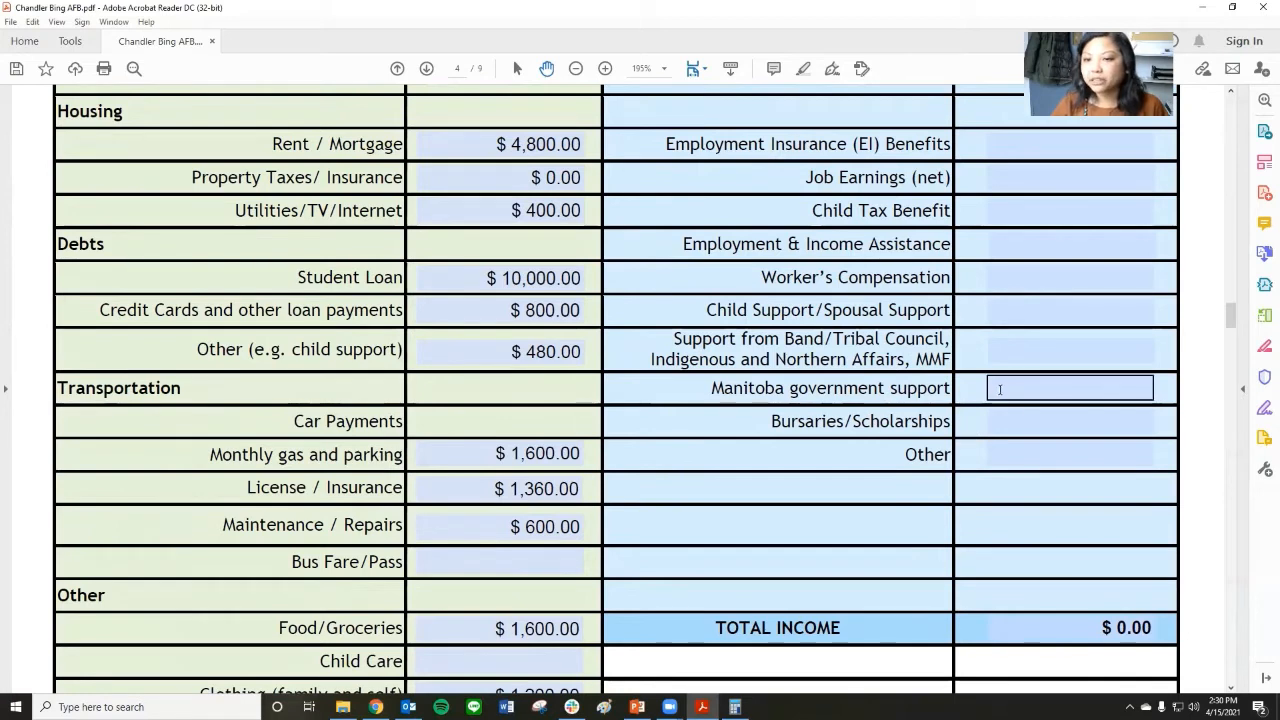
pyautogui.click(1000, 389)
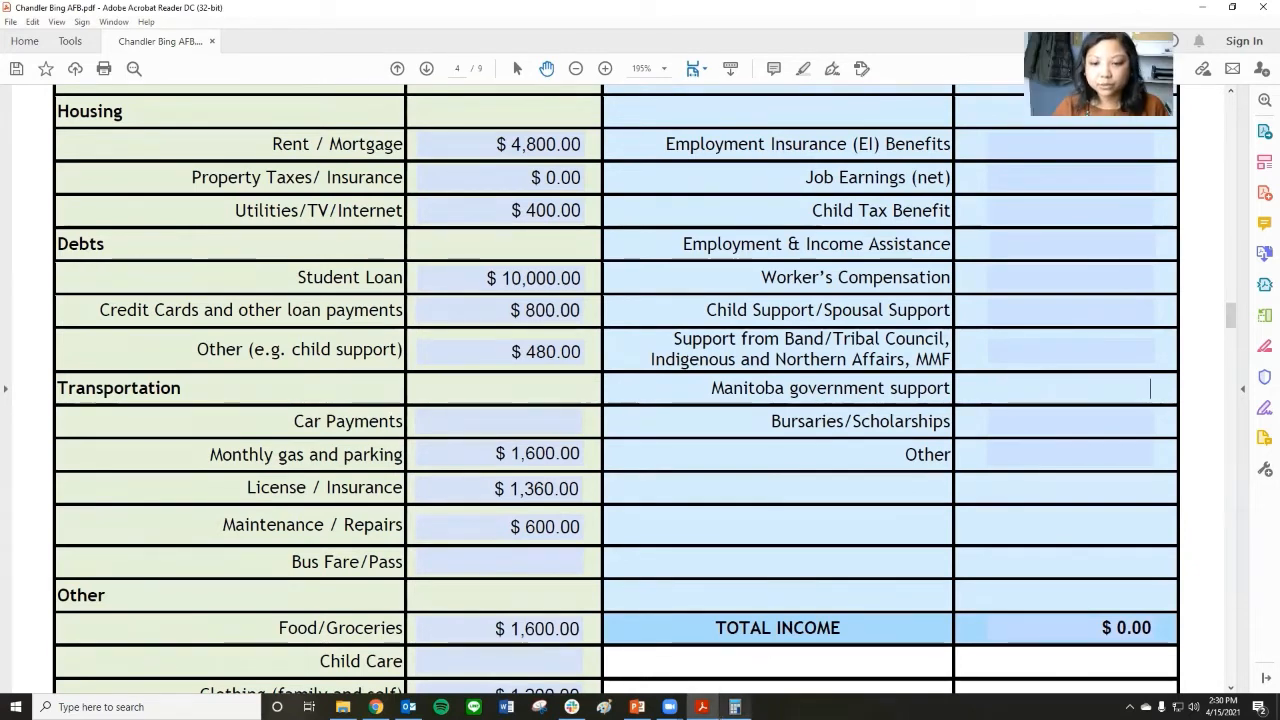
pyautogui.click(734, 707)
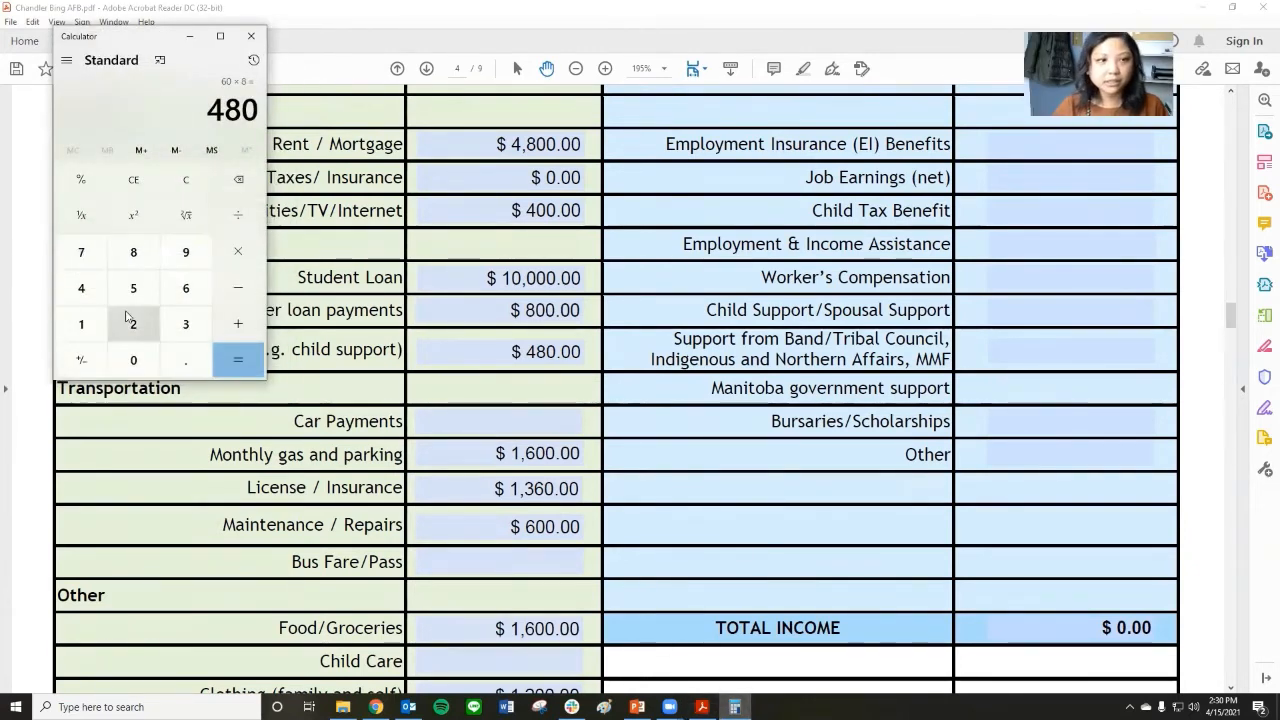
pyautogui.write('1200')
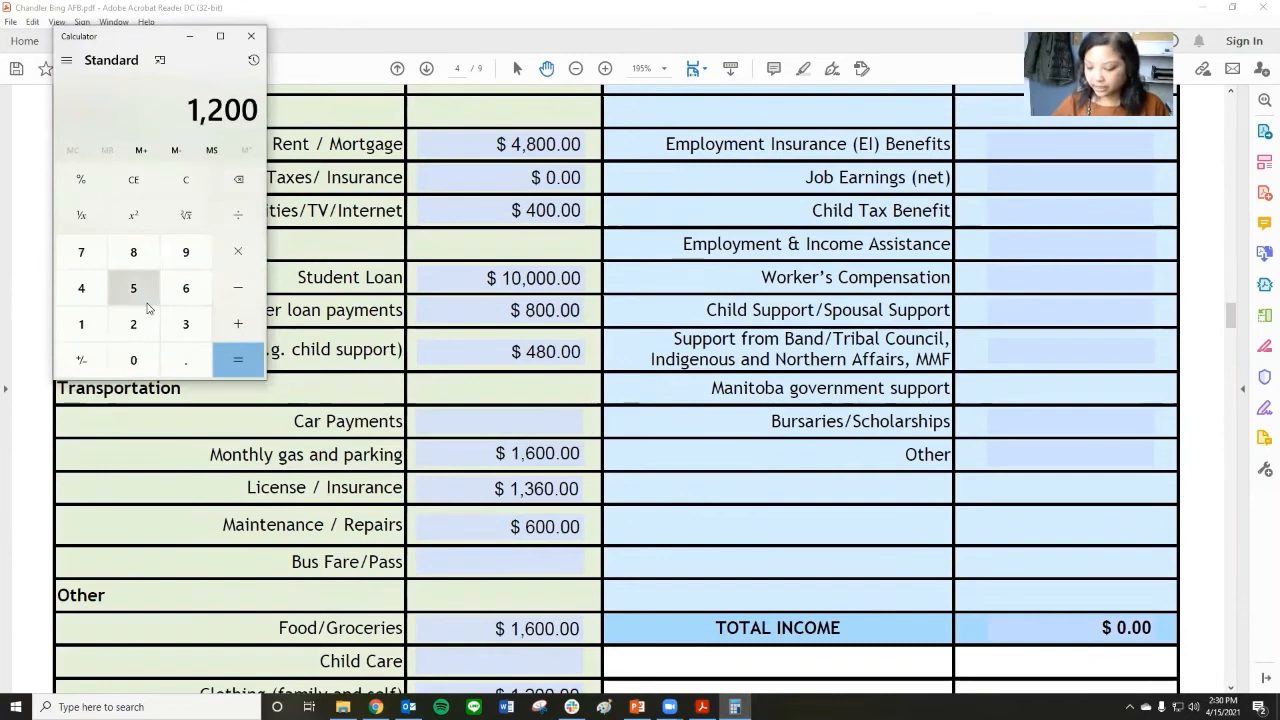
pyautogui.write('*8')
pyautogui.press('Return')
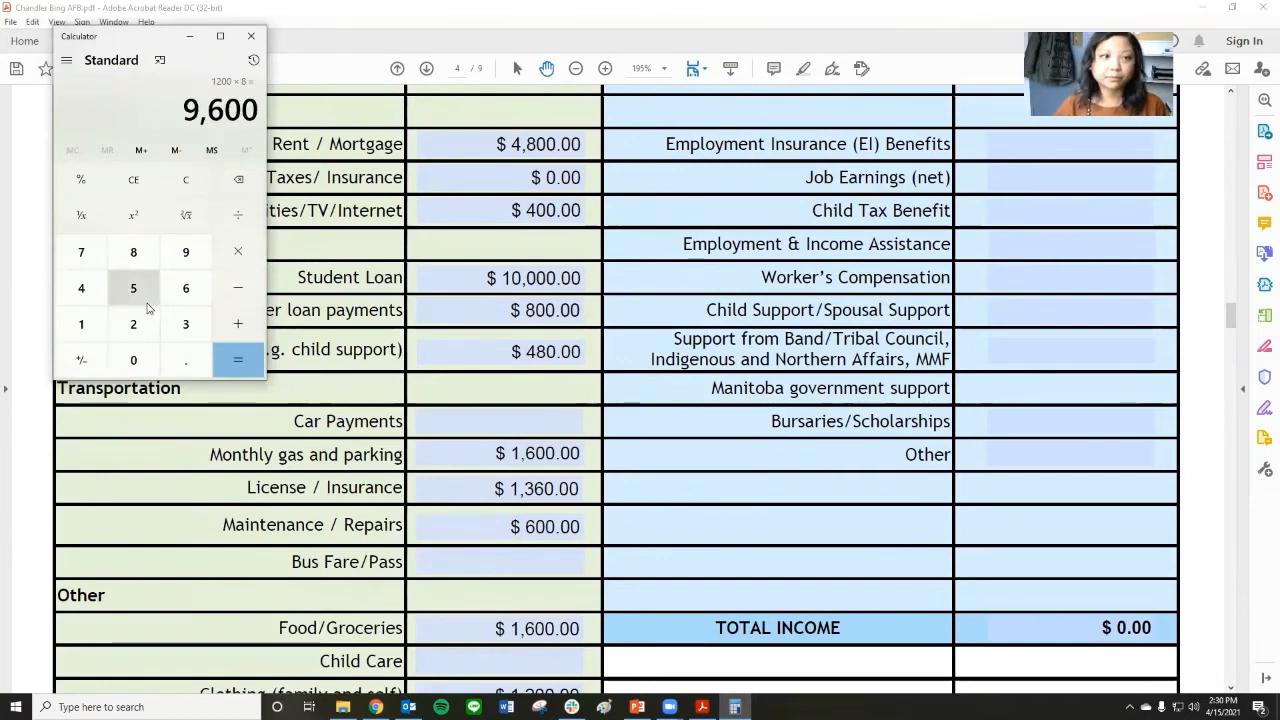
pyautogui.click(190, 37)
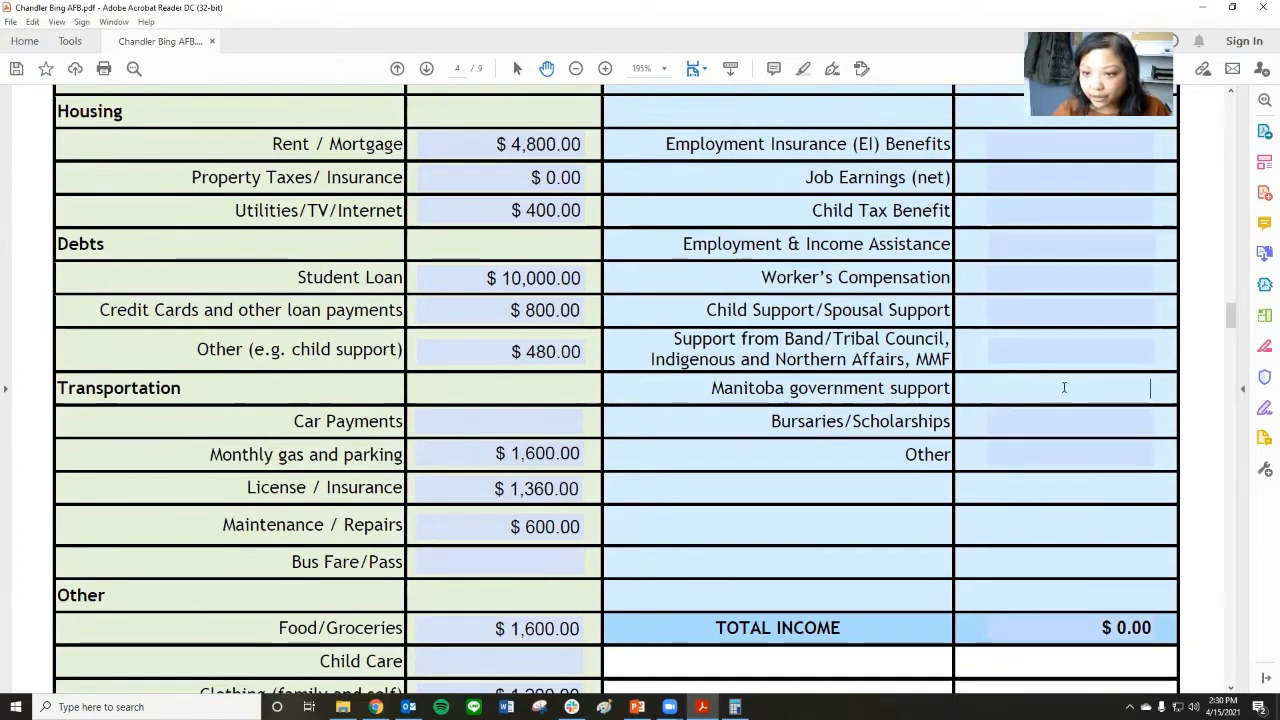
# Enter 9600.00 as the Manitoba government support amount and 500 as the Bursaries/Scholarships amount.
pyautogui.write('0')
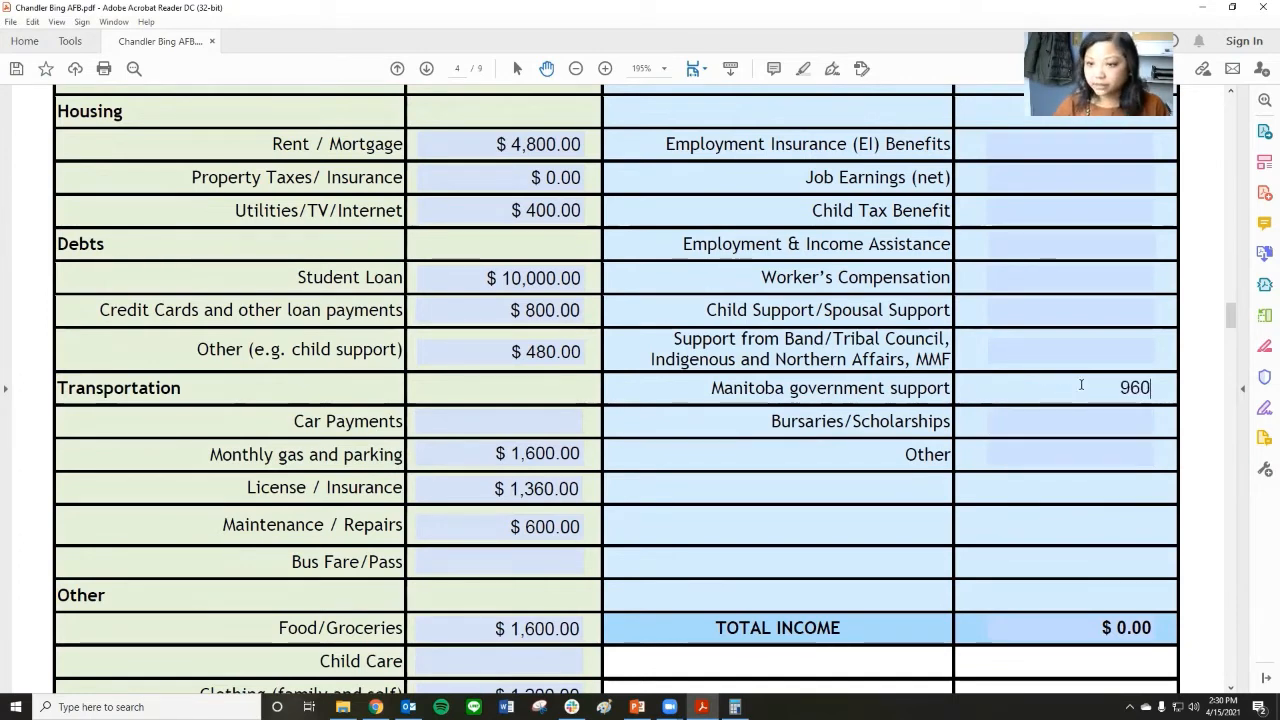
pyautogui.write('0.00')
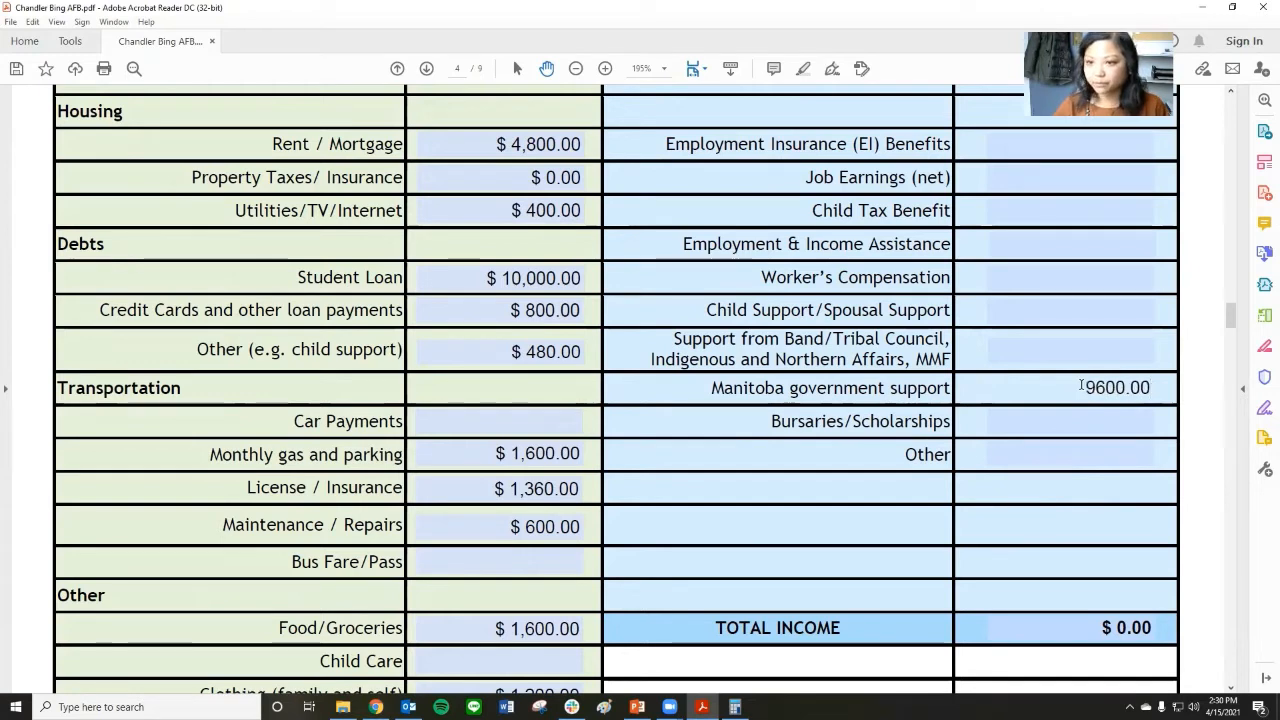
pyautogui.press('Tab')
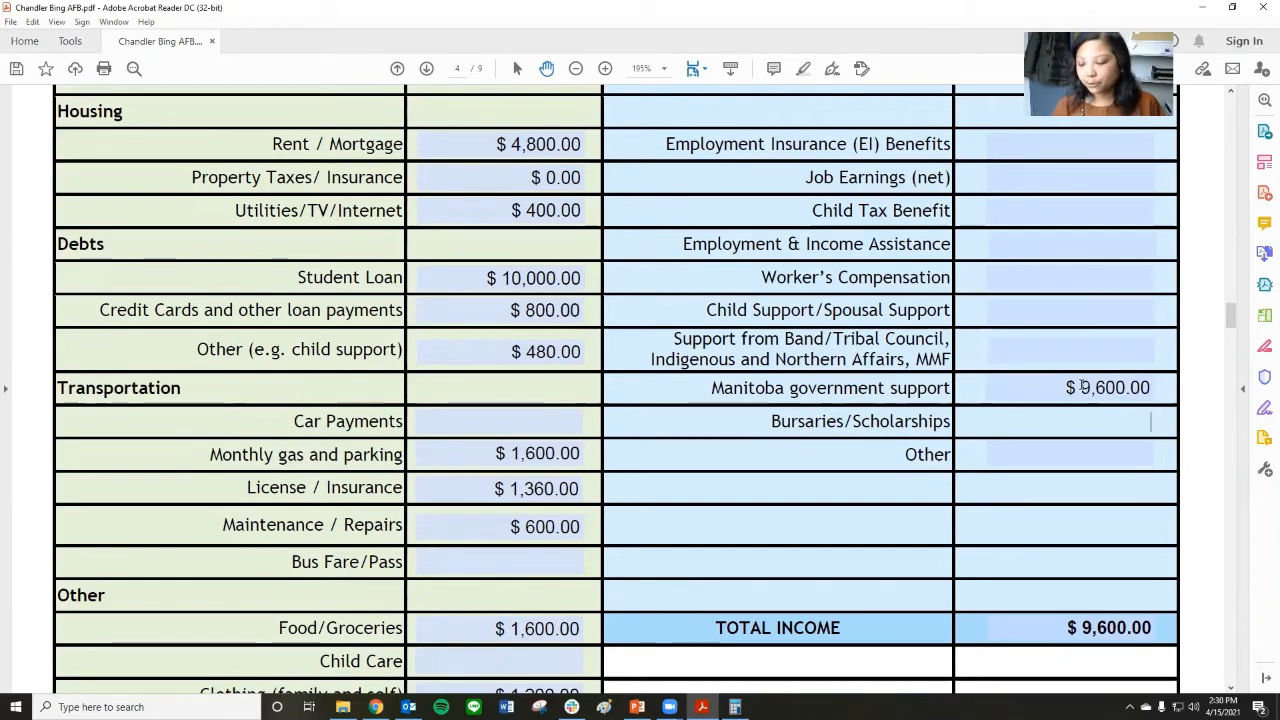
pyautogui.write('500')
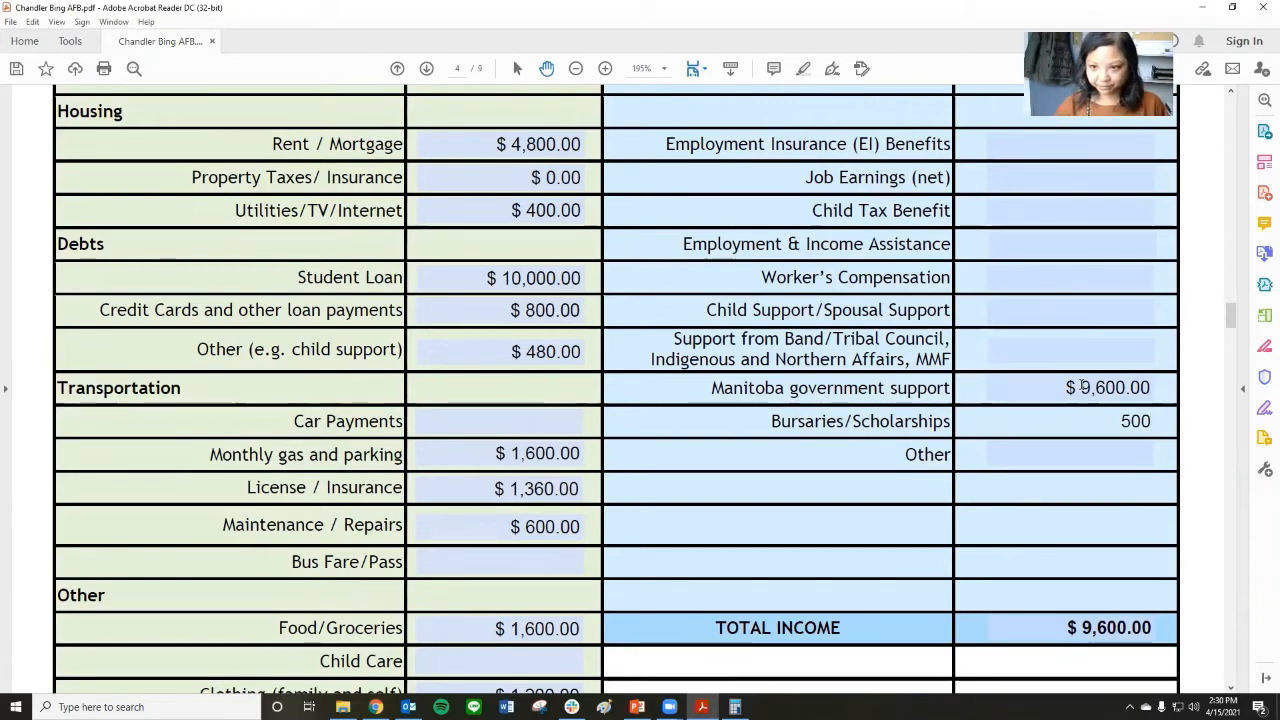
pyautogui.press('Tab')
# Review the completed income and expense columns in Part 4 and compare total income with total expenses.
pyautogui.scroll(-1, 981, 484)
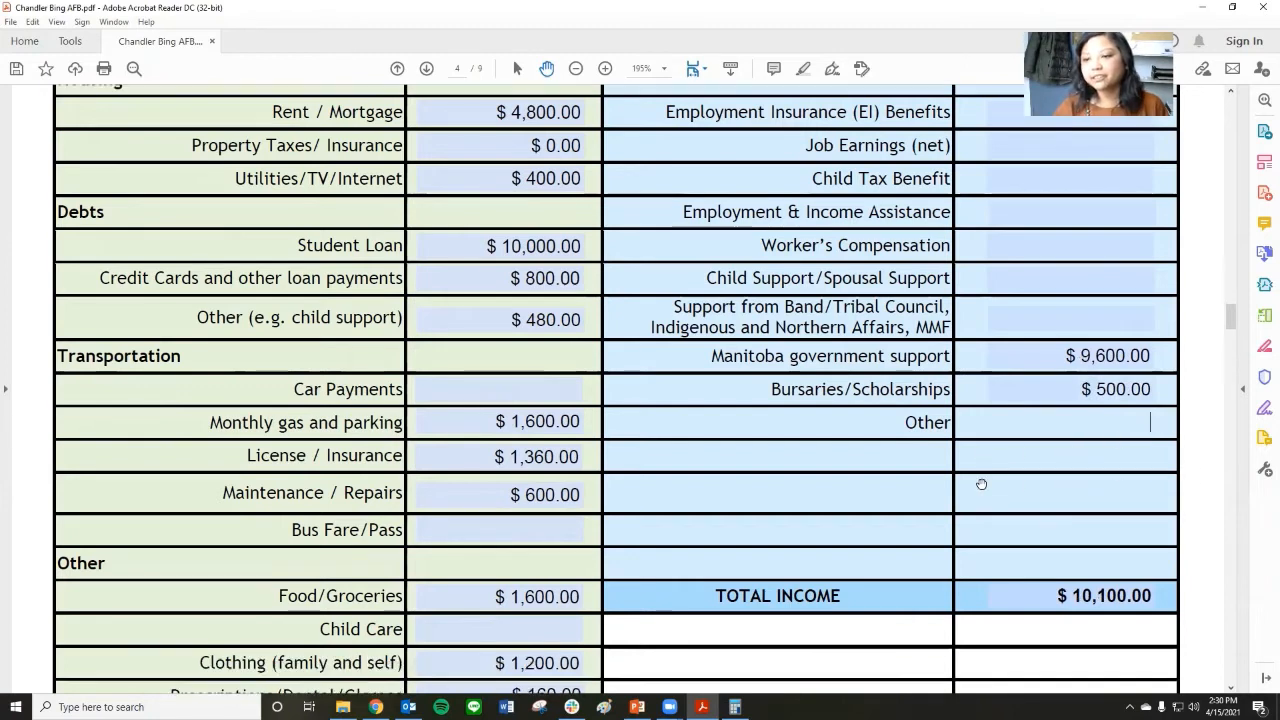
pyautogui.scroll(-3, 981, 484)
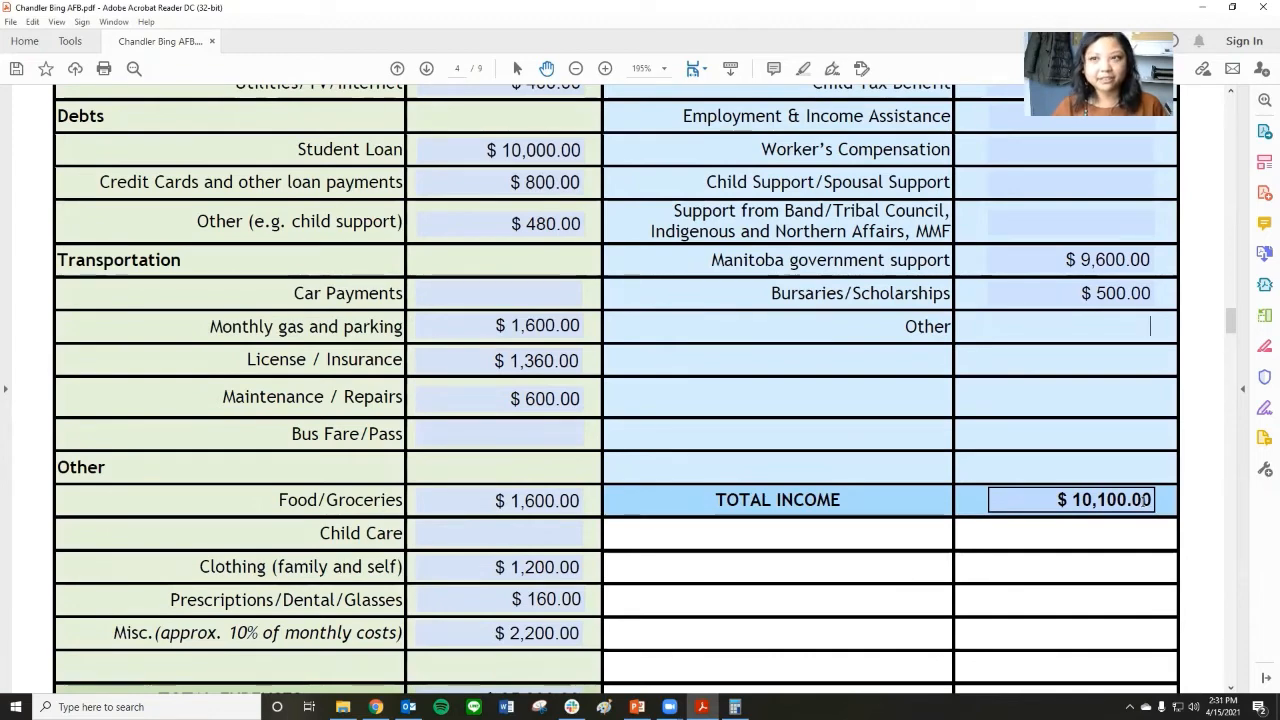
pyautogui.scroll(-4, 1145, 500)
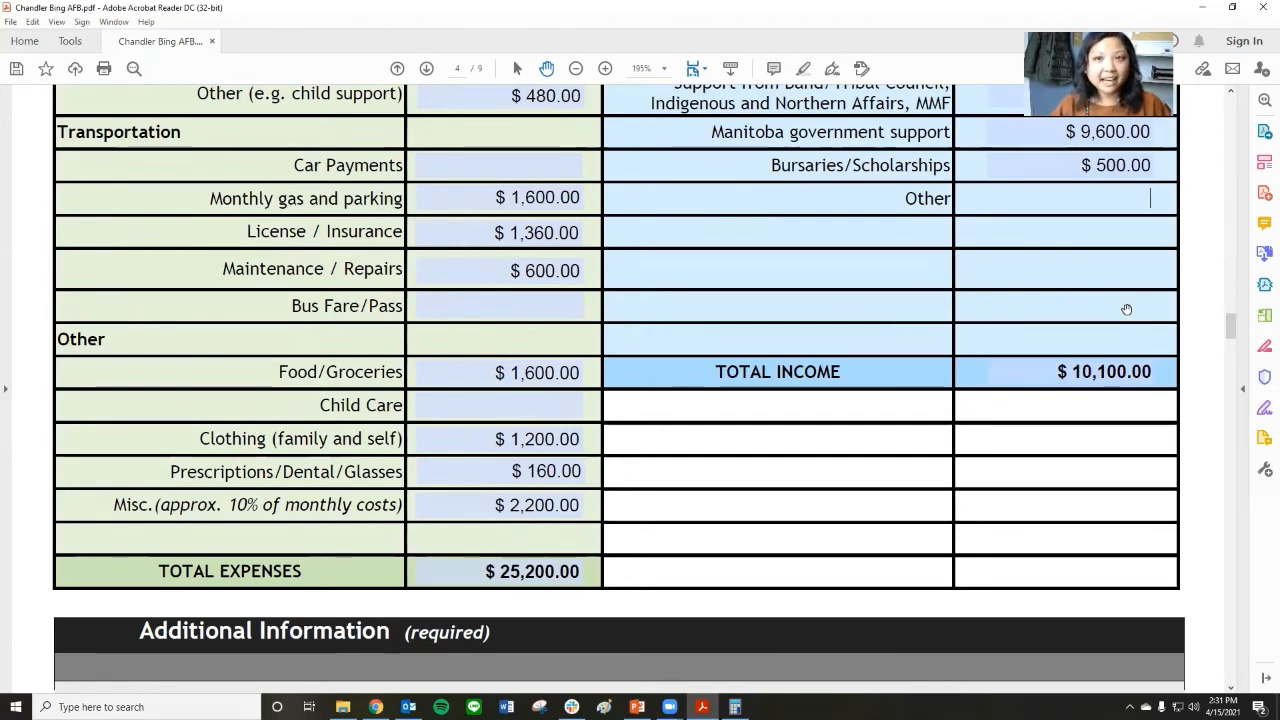
pyautogui.scroll(4, 1126, 309)
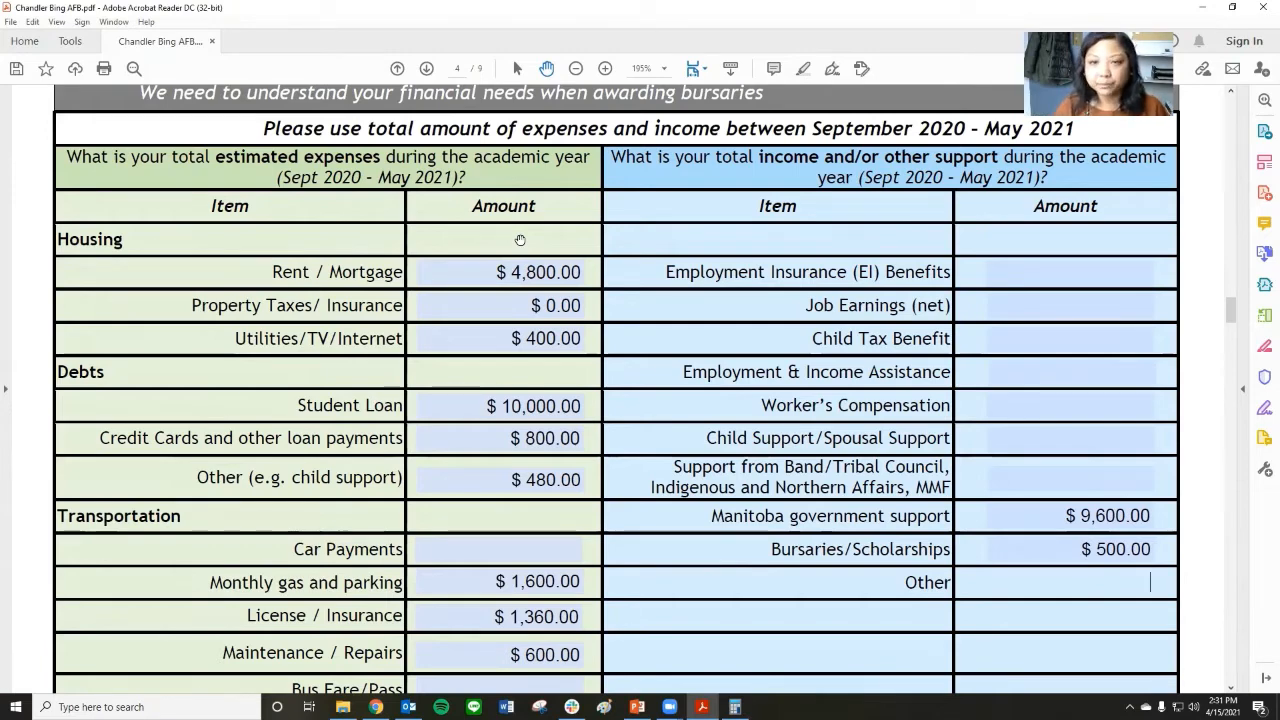
pyautogui.scroll(-3, 980, 452)
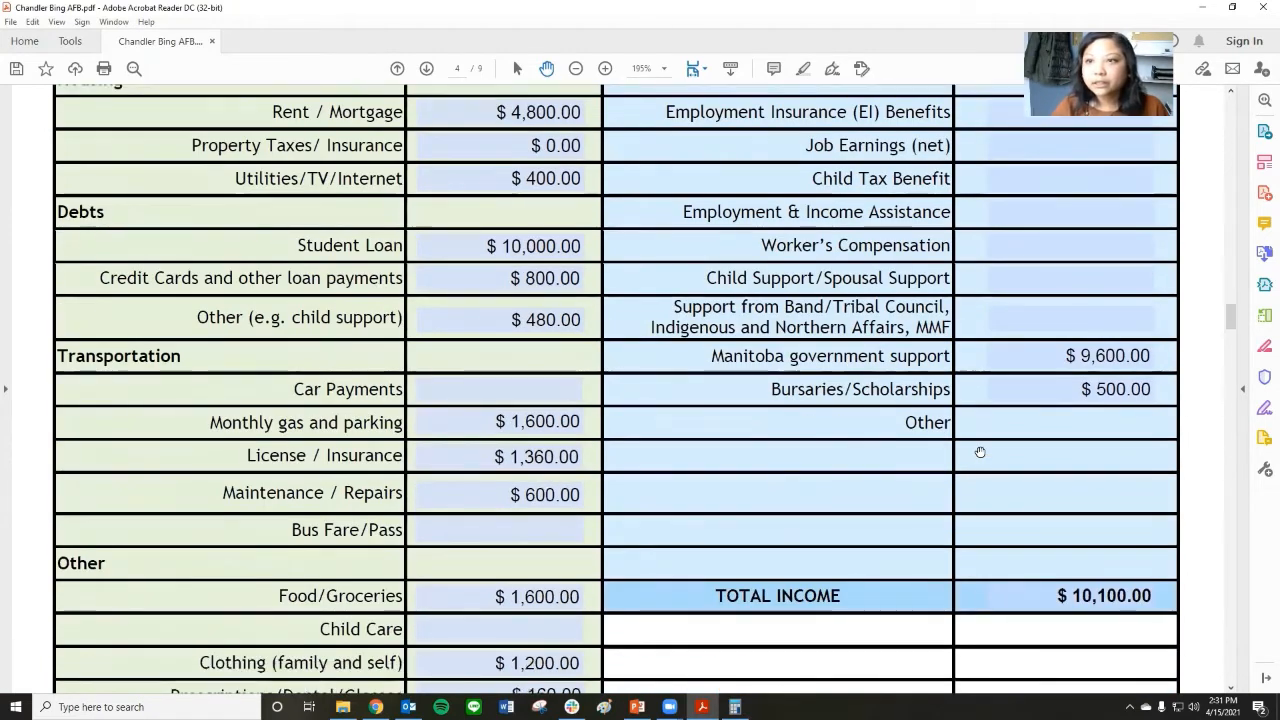
pyautogui.scroll(-2, 980, 452)
pyautogui.scroll(-5, 980, 452)
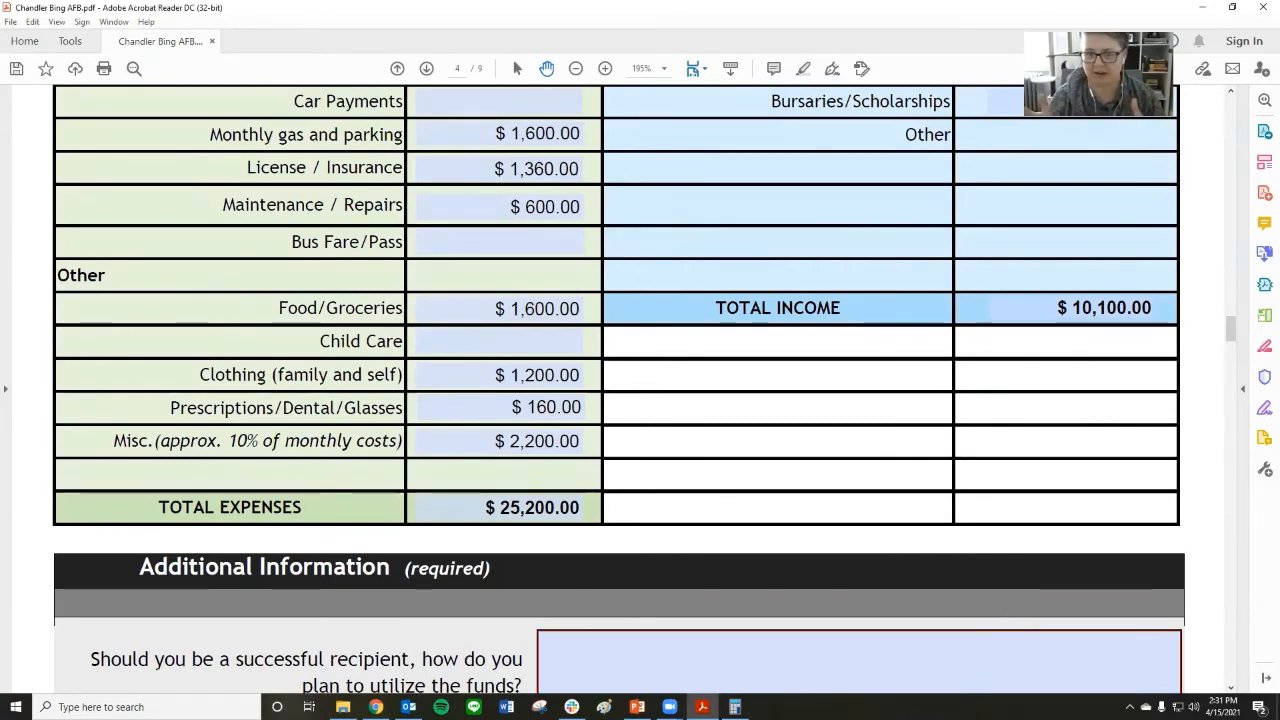
# Open the applicant's answers document in Word and copy its first paragraph into the application's answer on how the funds would be utilized.
pyautogui.click(342, 707)
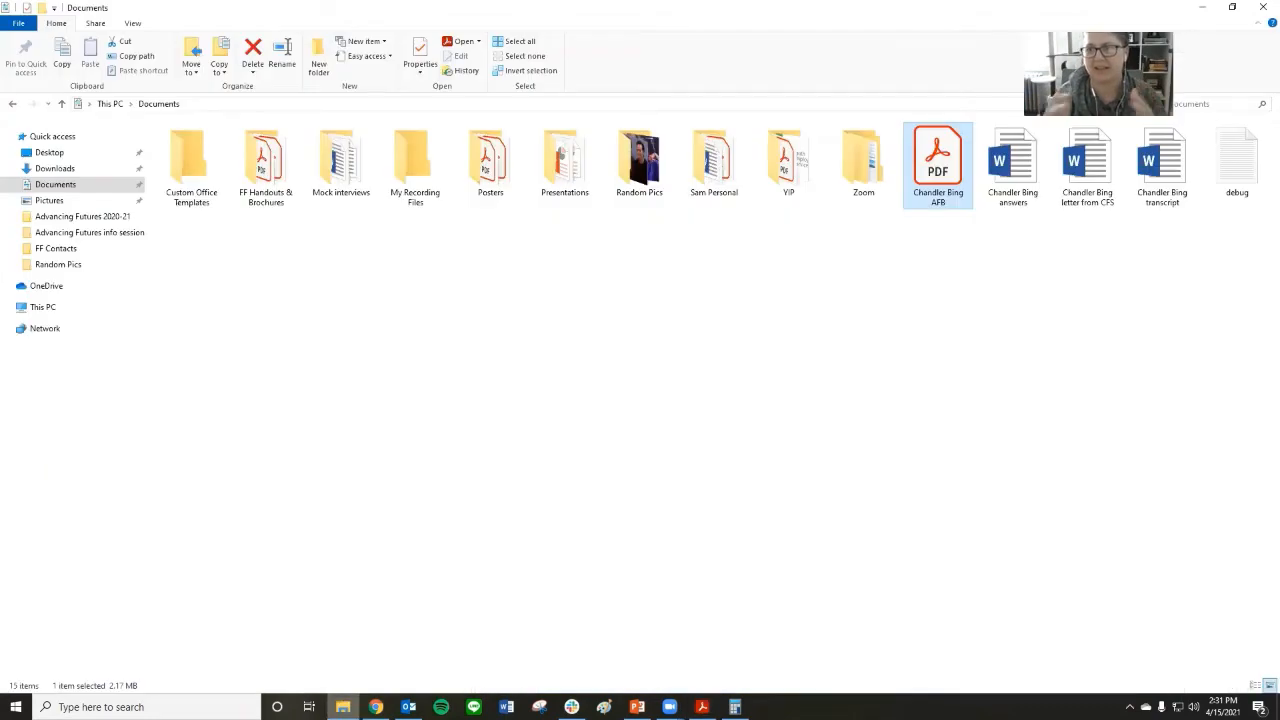
pyautogui.doubleClick(999, 179)
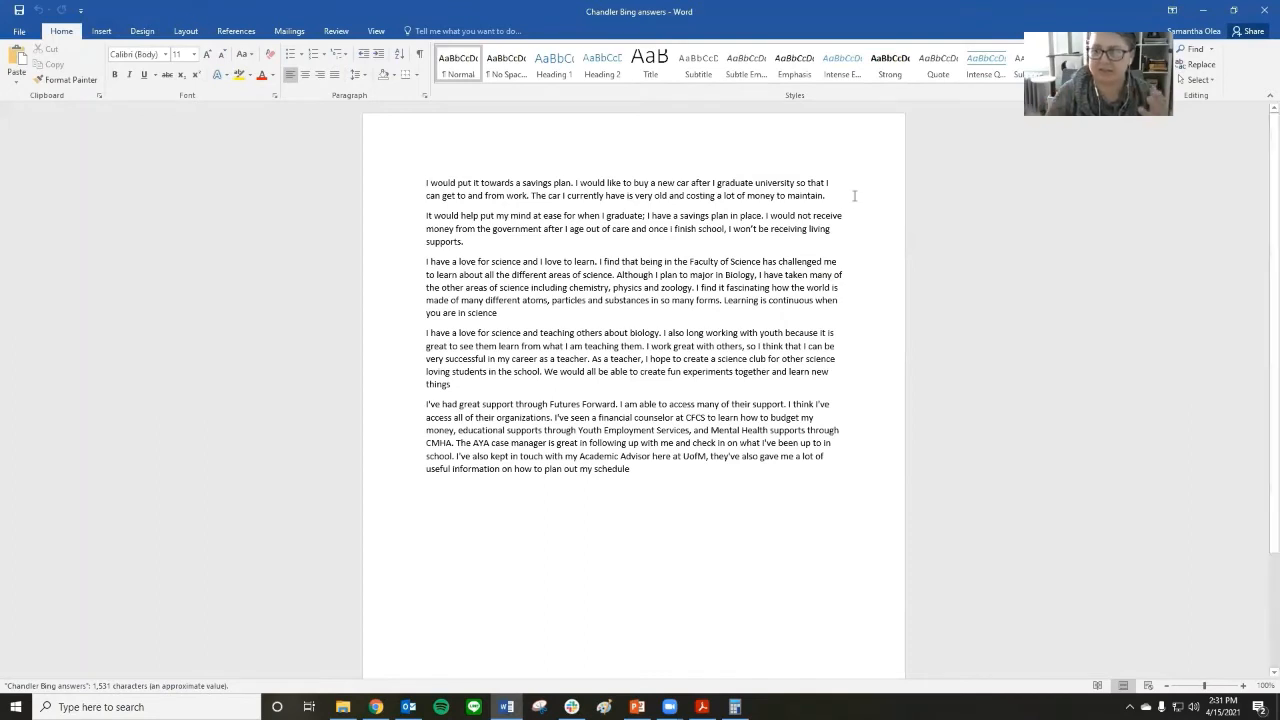
pyautogui.moveTo(854, 195); pyautogui.dragTo(428, 190)
pyautogui.hotkey('ctrl', 'c')
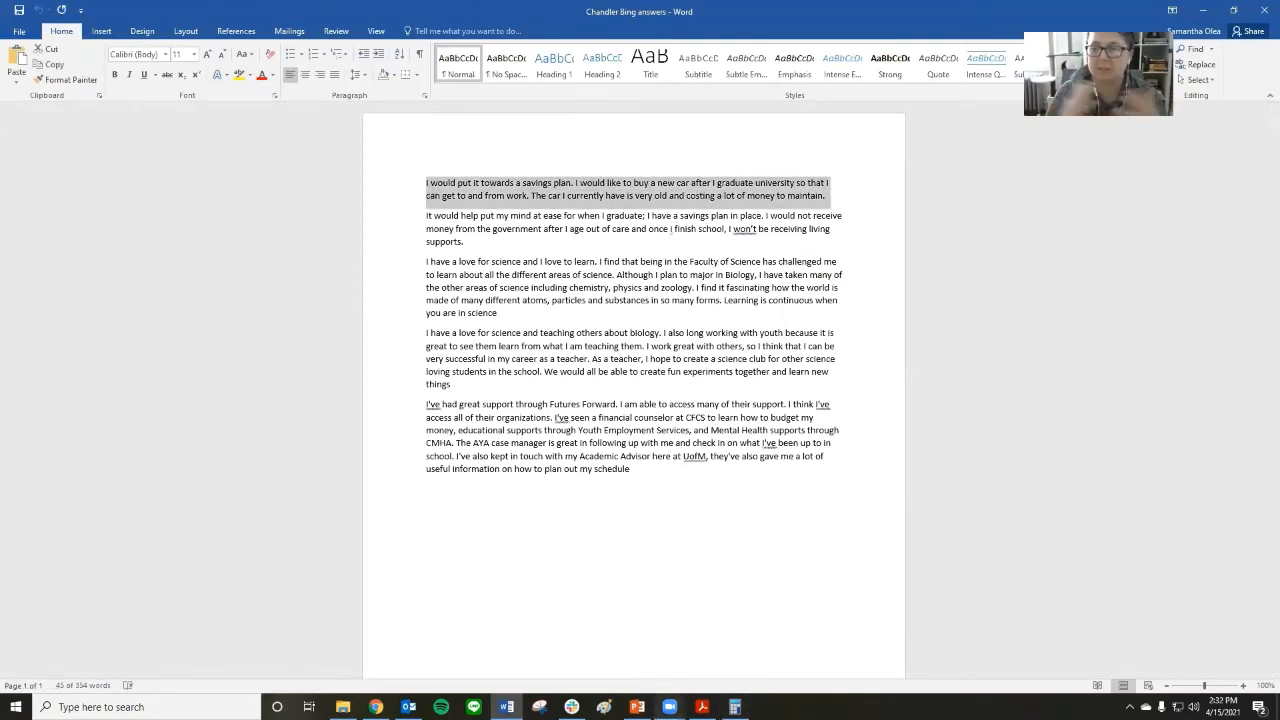
pyautogui.click(702, 707)
pyautogui.scroll(-3, 654, 523)
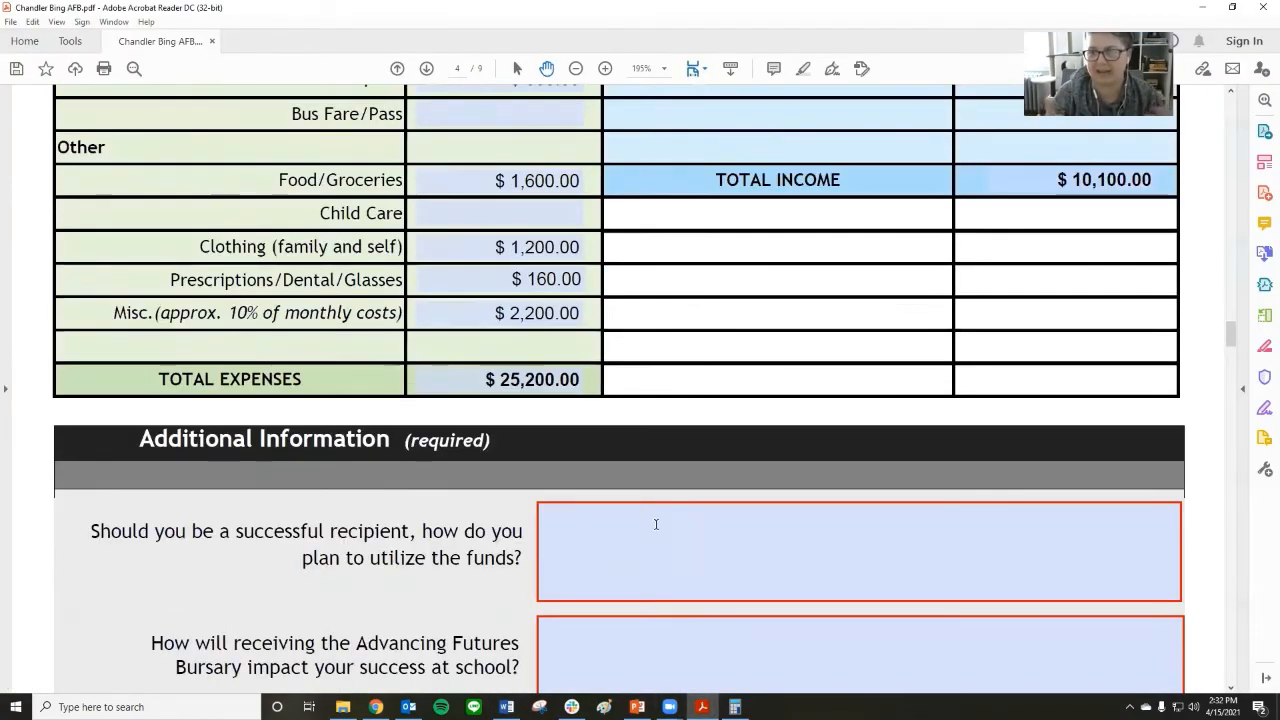
pyautogui.click(650, 524)
pyautogui.hotkey('ctrl', 'v')
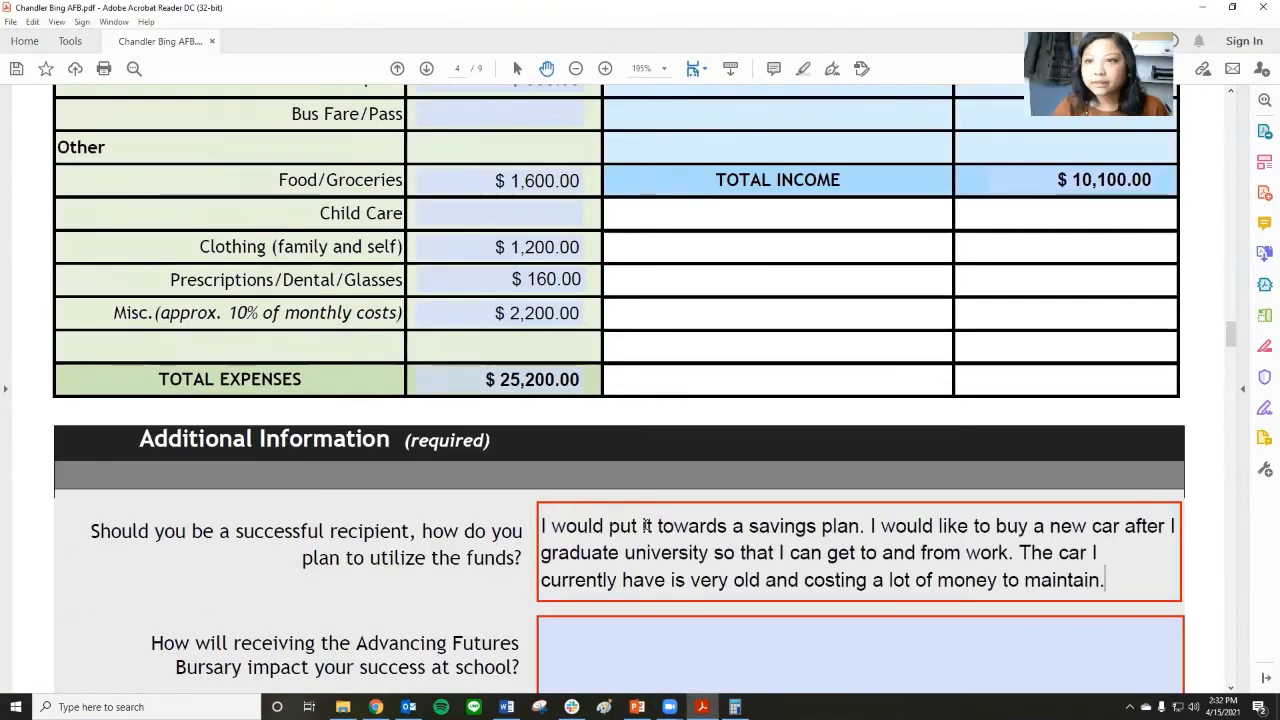
# Copy the second paragraph of the Word answers document into the application's answer on how the bursary will impact success at school.
pyautogui.scroll(-2, 645, 524)
pyautogui.scroll(-1, 645, 524)
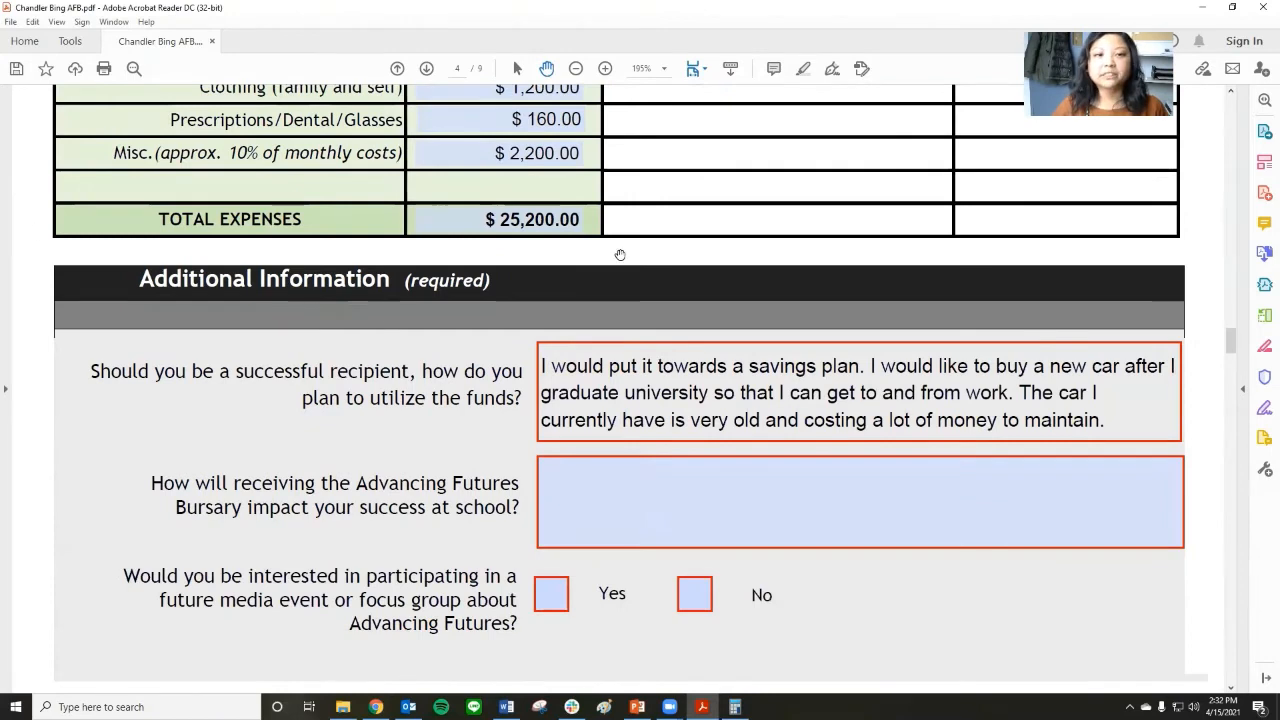
pyautogui.scroll(-2, 650, 384)
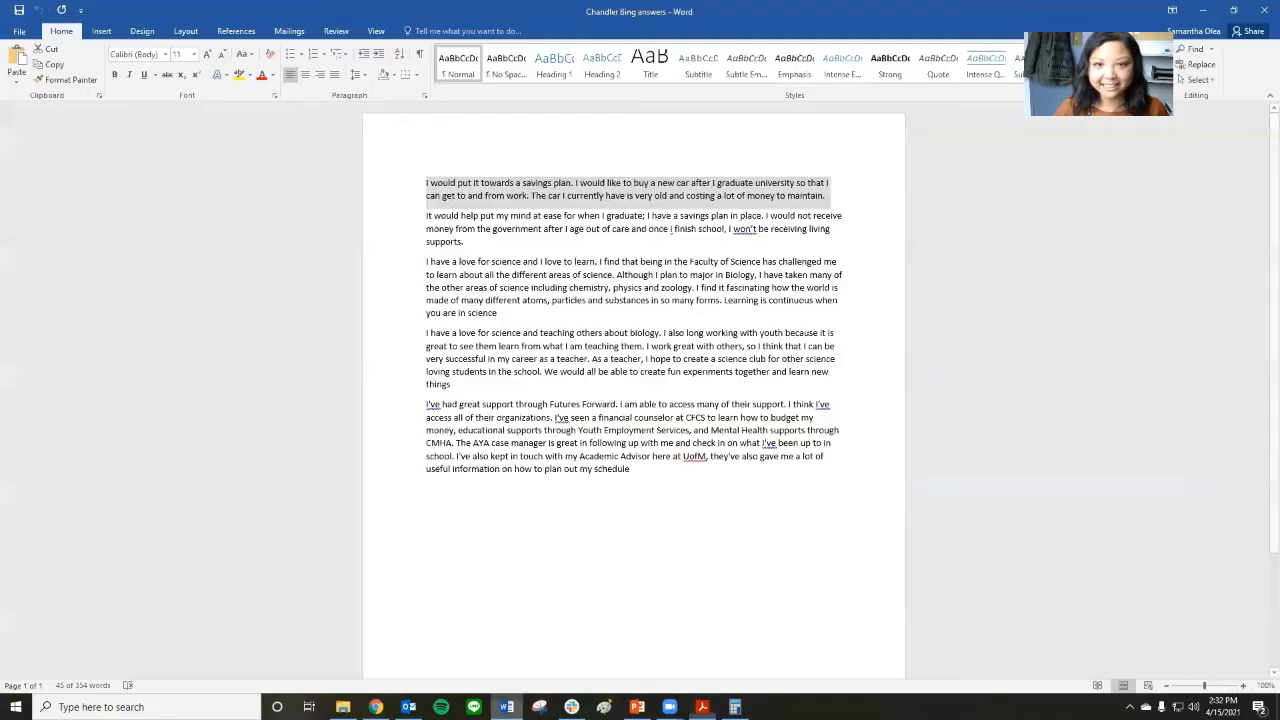
pyautogui.click(506, 707)
pyautogui.moveTo(380, 241); pyautogui.dragTo(386, 223)
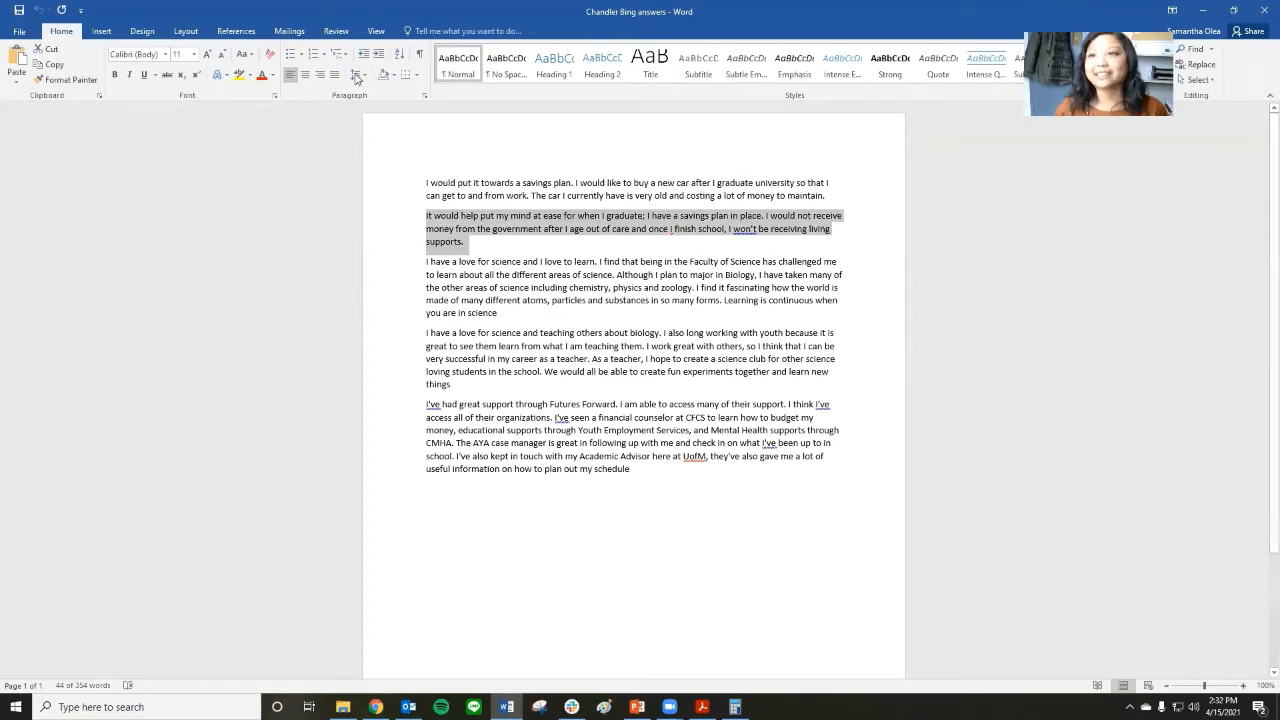
pyautogui.click(1197, 10)
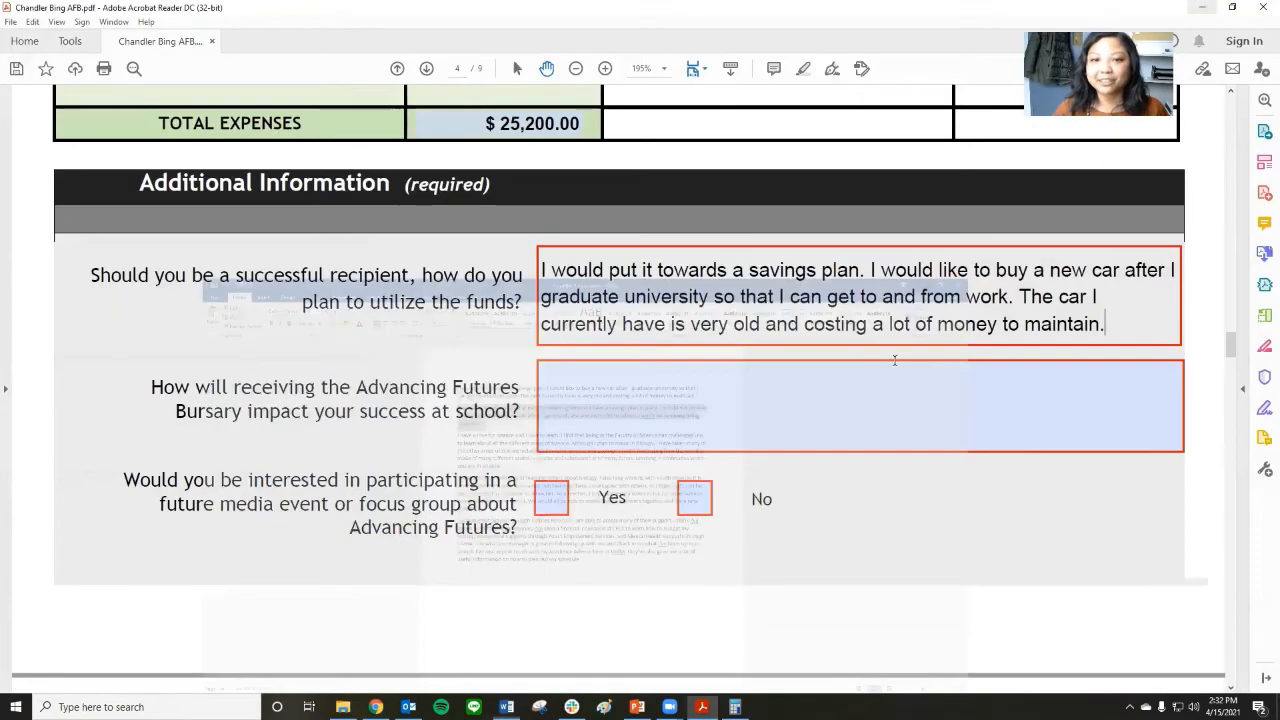
pyautogui.click(722, 385)
pyautogui.write('It would help put my mind at ease for when I graduate; I have a savings plan in place. I would not receive money from the government after I age out of care and once i finish school, I won’t be receiving living supports.')
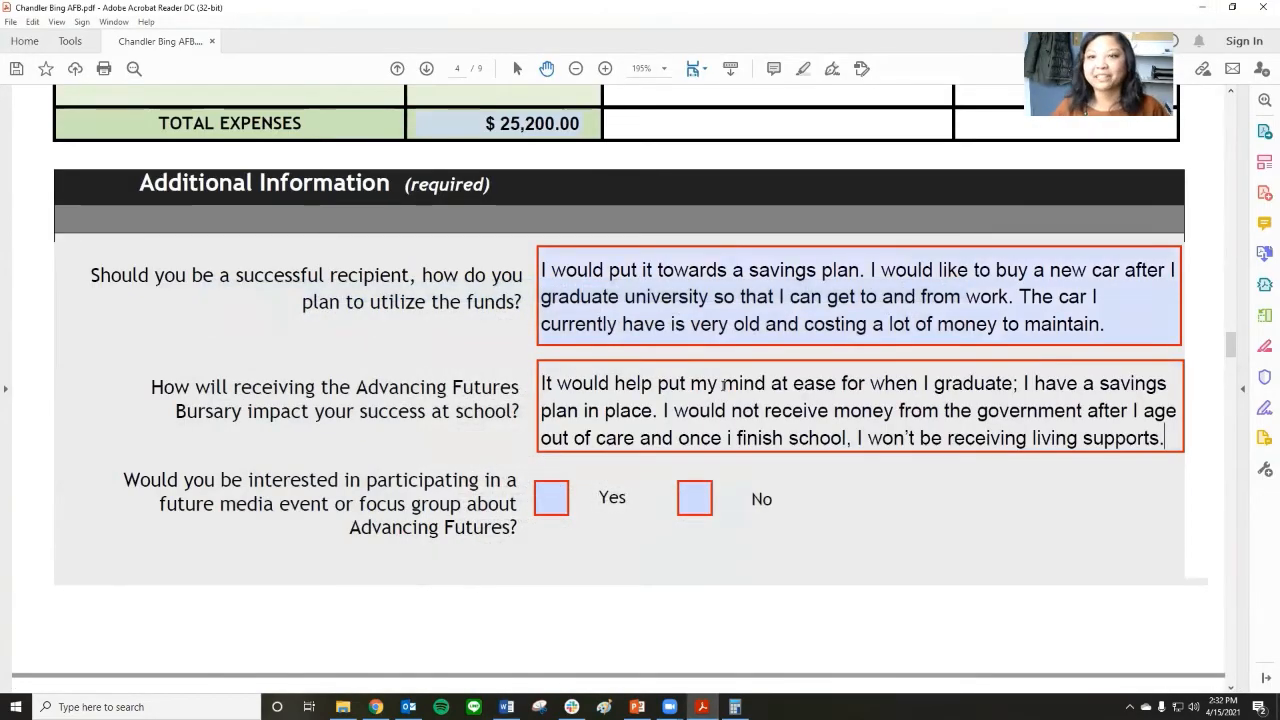
pyautogui.scroll(-1, 650, 300)
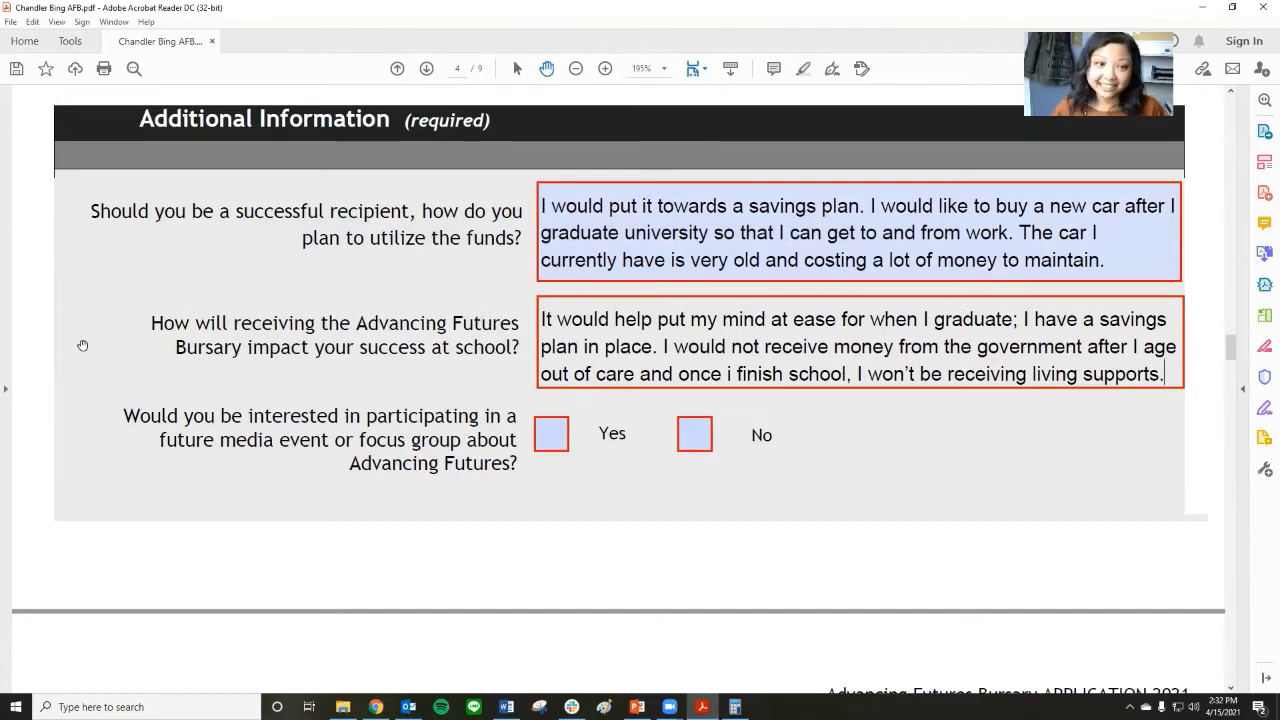
pyautogui.scroll(-2, 116, 329)
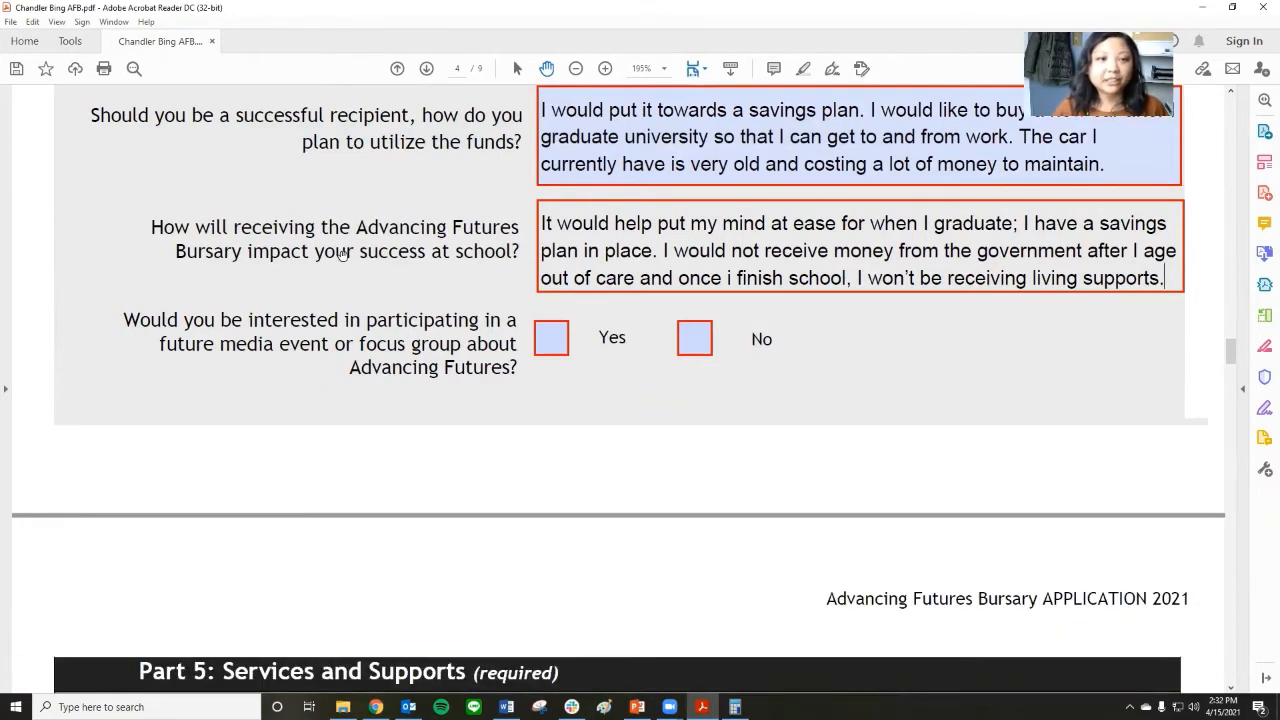
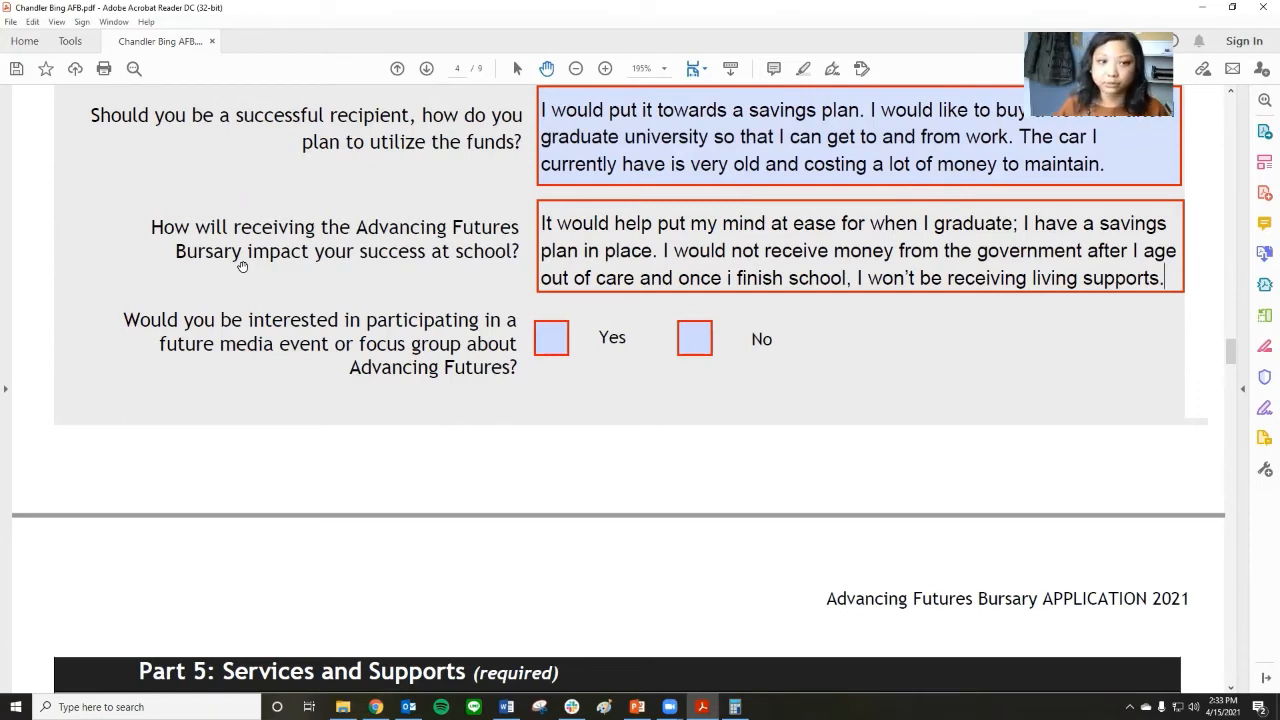
# Answer Yes to participating in a future media event or focus group about Advancing Futures.
pyautogui.scroll(-1, 398, 340)
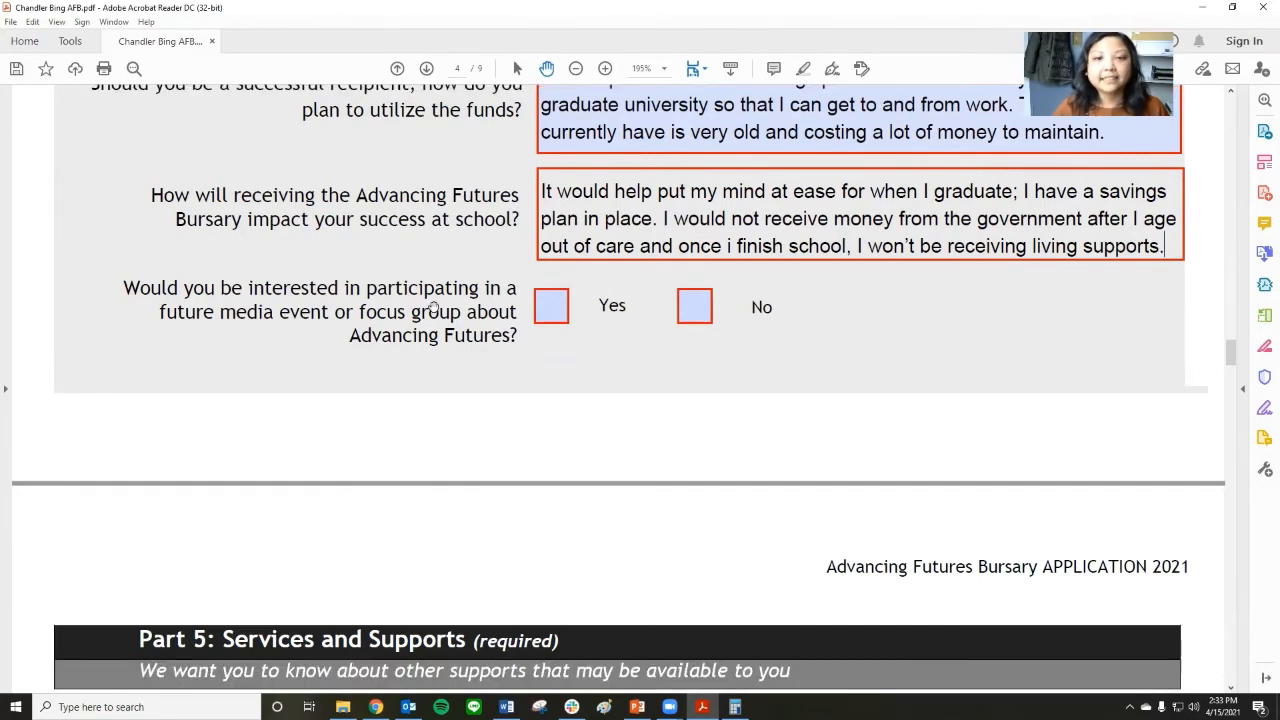
pyautogui.click(561, 317)
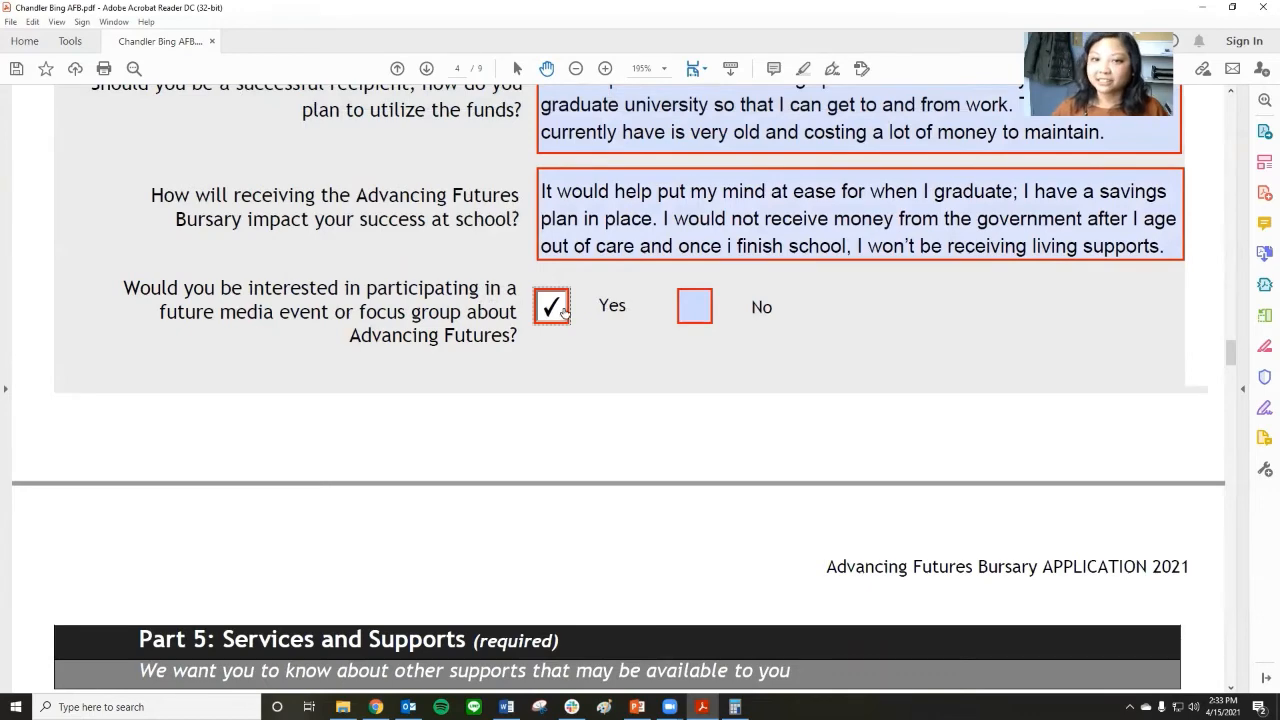
pyautogui.scroll(-5, 565, 305)
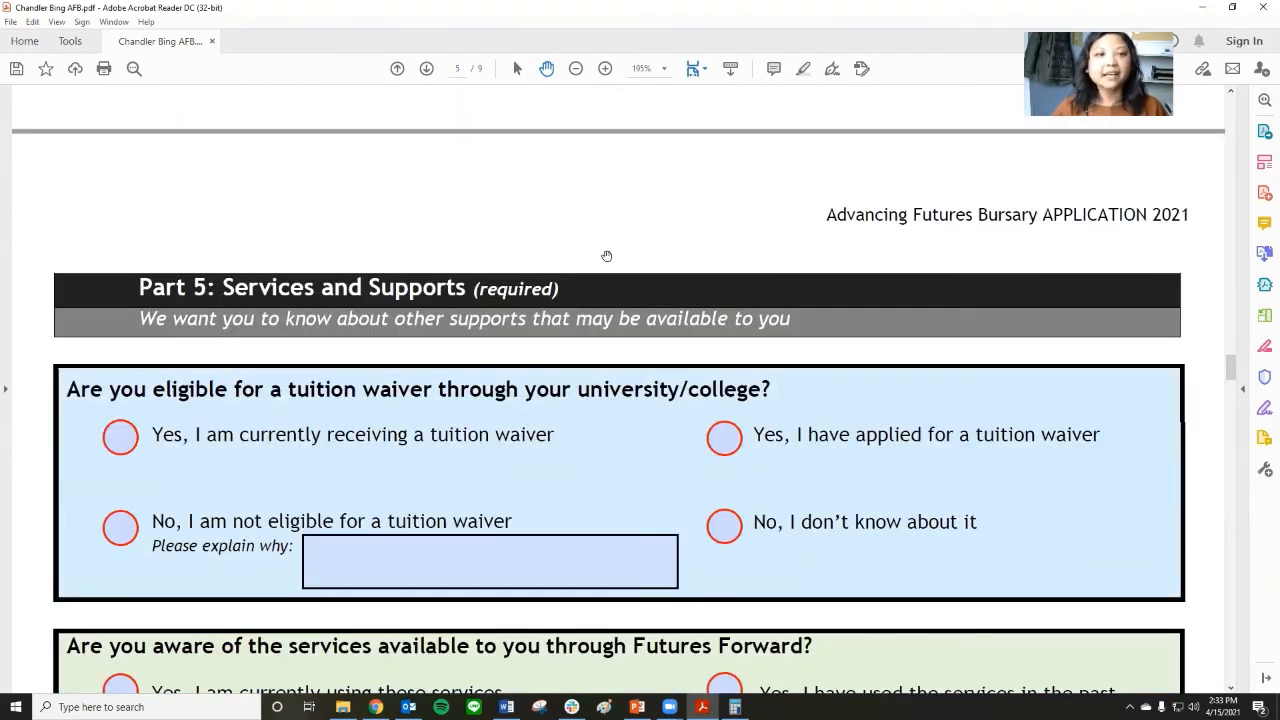
pyautogui.scroll(5, 720, 245)
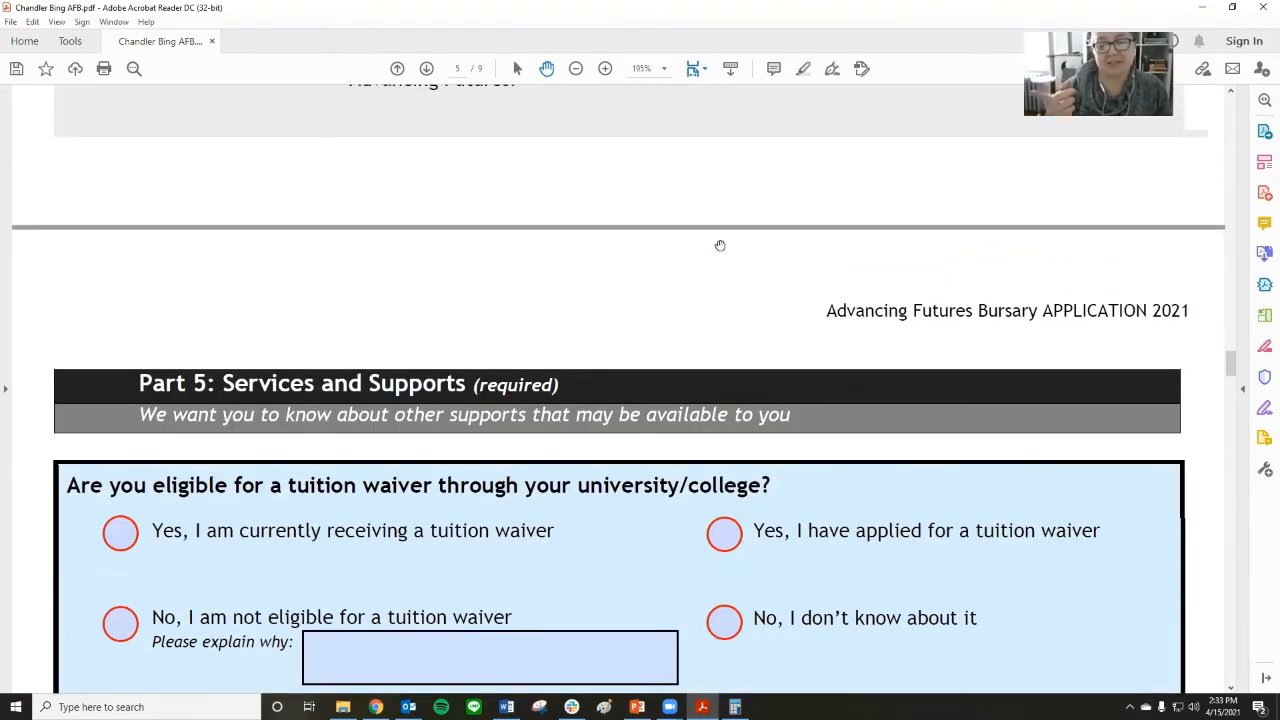
pyautogui.scroll(1, 720, 245)
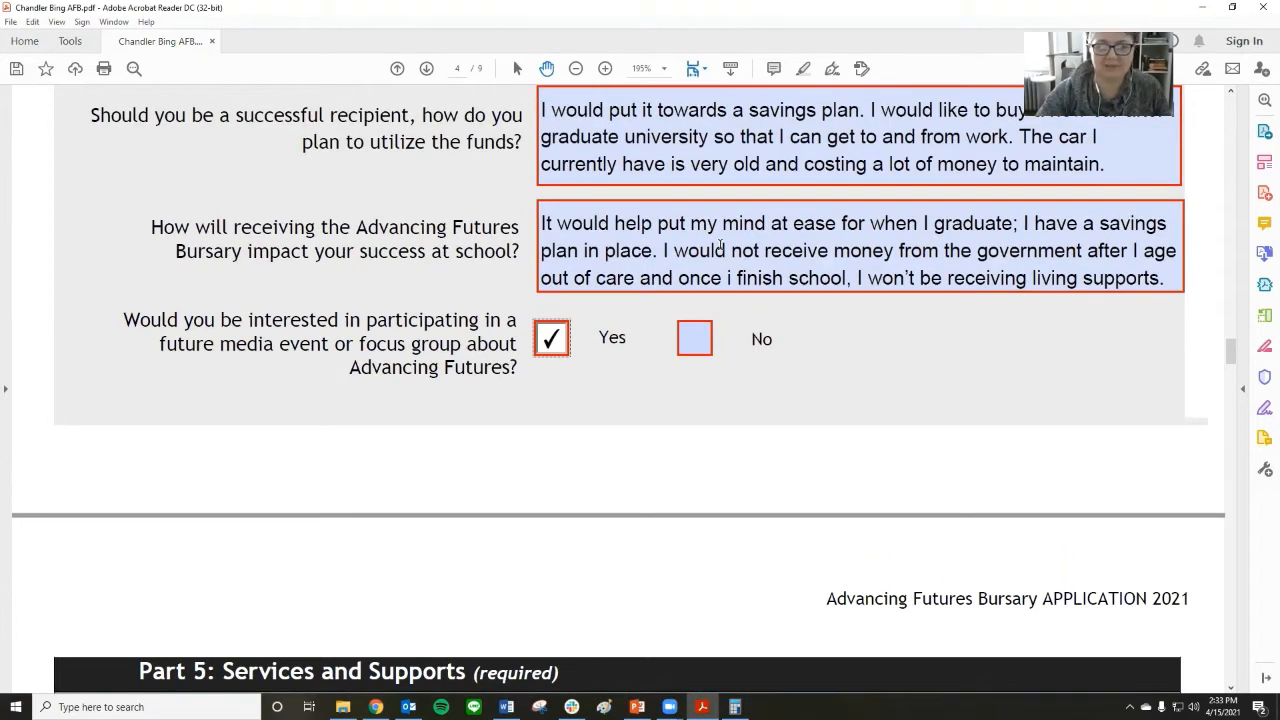
pyautogui.scroll(1, 725, 308)
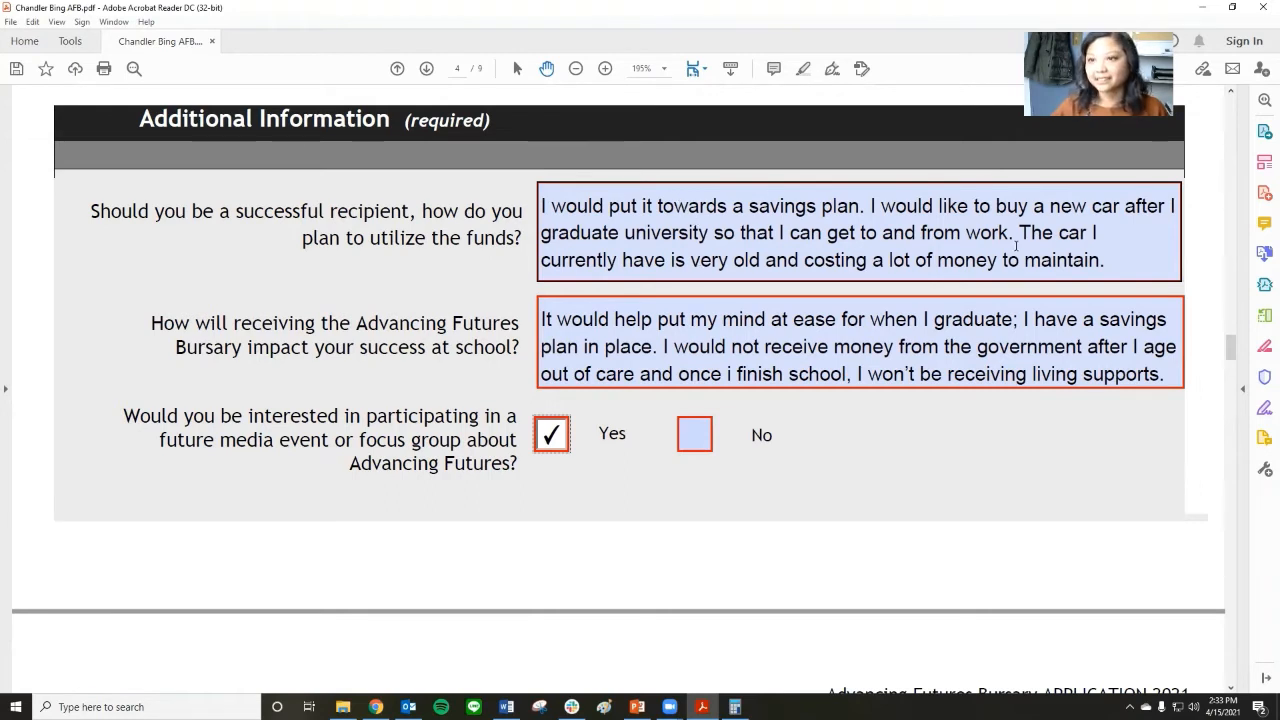
# In Part 5, mark the tuition waiver as currently being received and the Futures Forward services as currently being used.
pyautogui.scroll(-4, 803, 400)
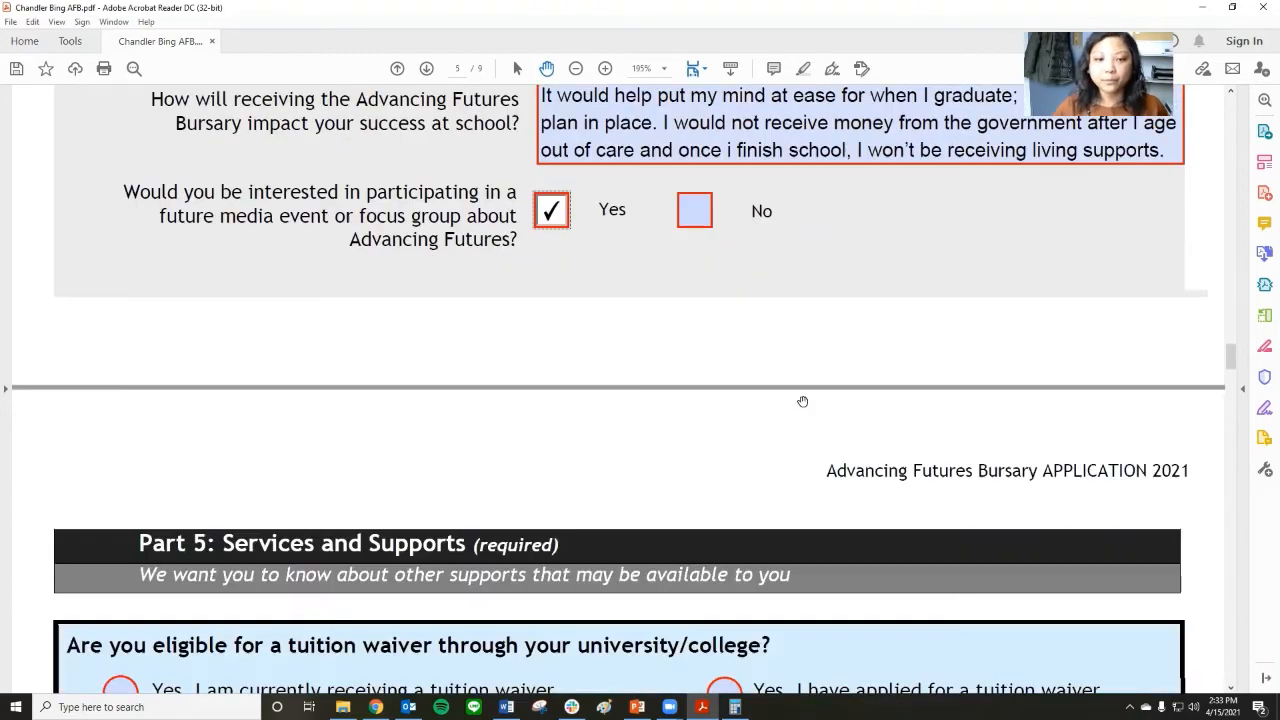
pyautogui.scroll(-7, 803, 401)
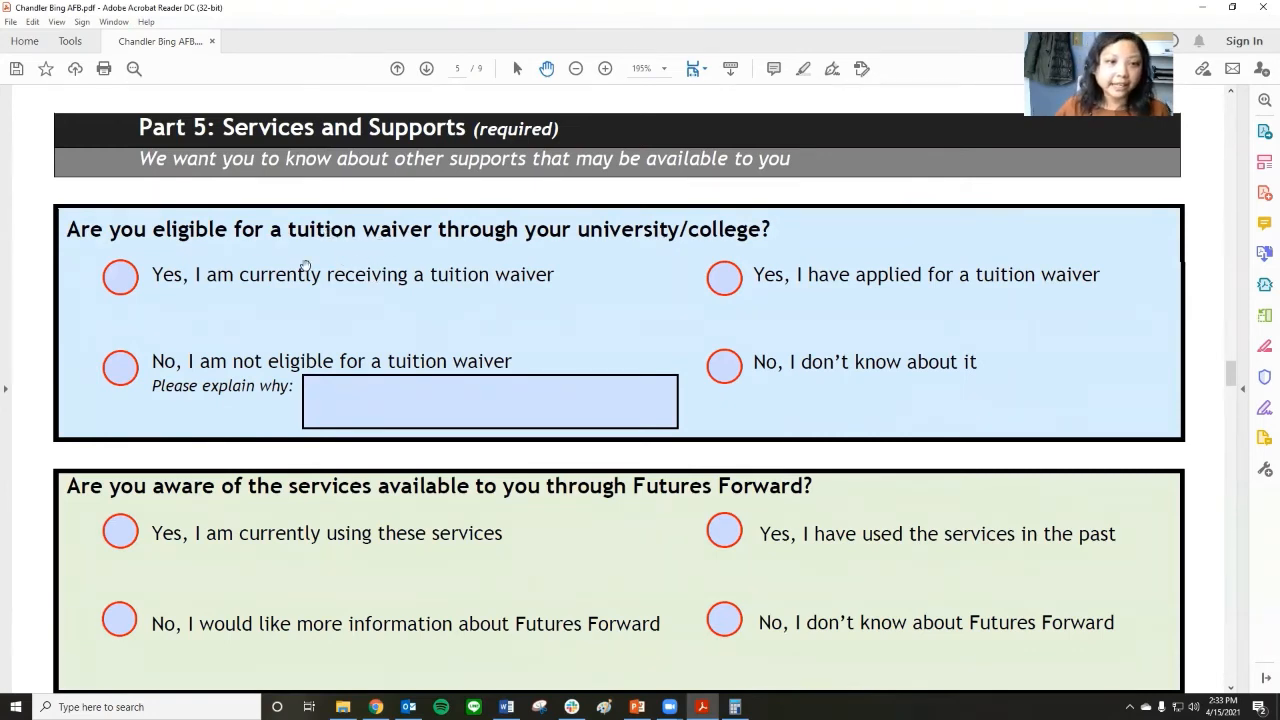
pyautogui.click(120, 277)
pyautogui.scroll(-1, 550, 338)
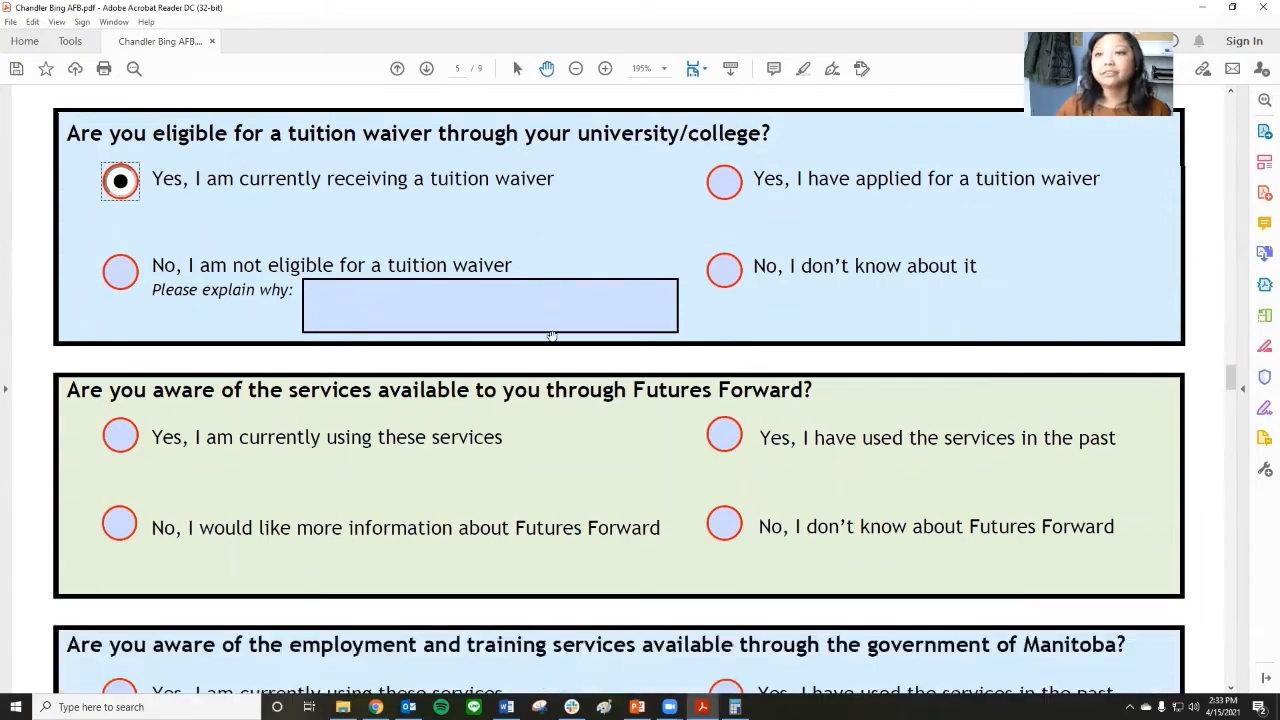
pyautogui.scroll(-3, 550, 338)
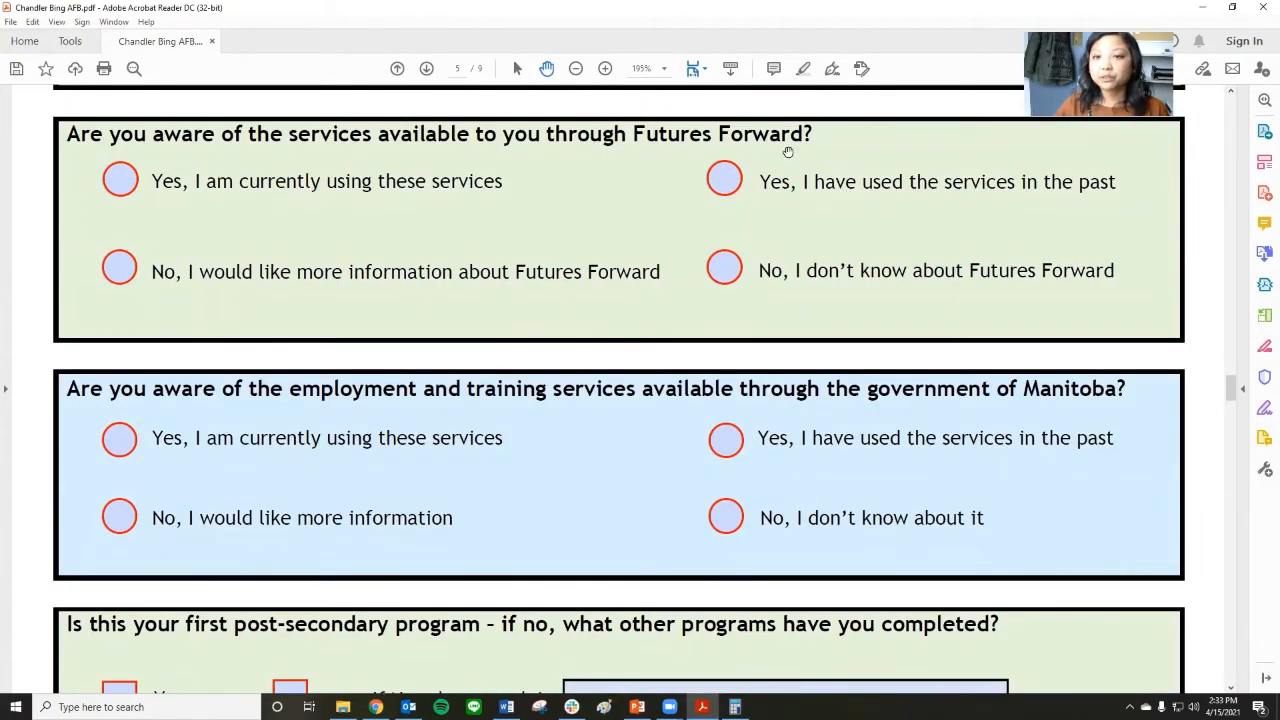
pyautogui.click(110, 186)
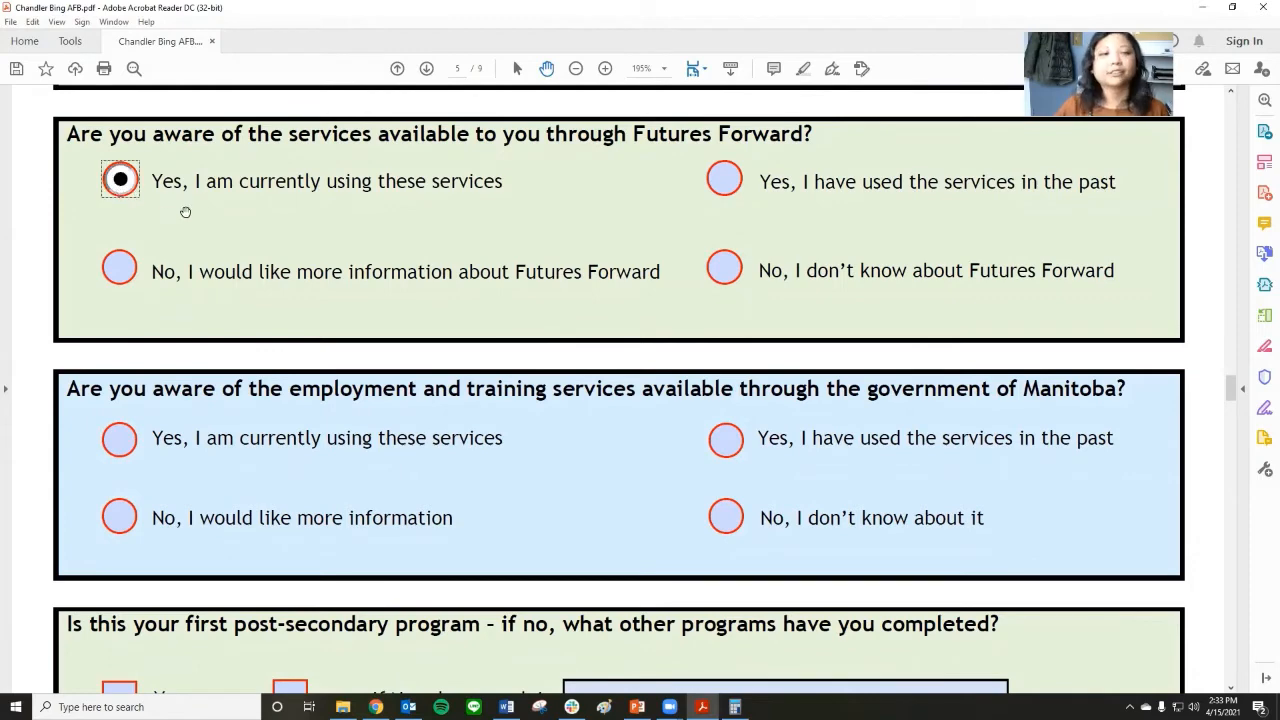
# Request more information about Manitoba's employment and training services, and answer Yes to this being the first post-secondary program.
pyautogui.scroll(-3, 193, 243)
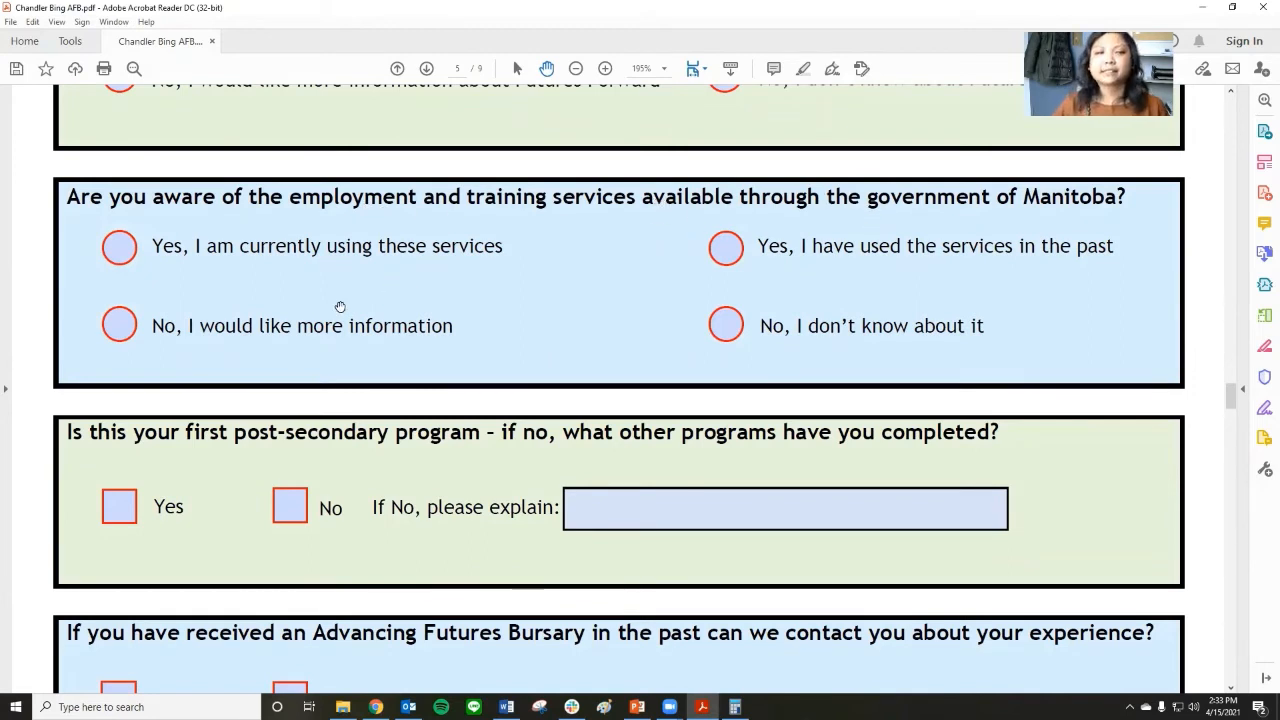
pyautogui.click(119, 324)
pyautogui.scroll(-5, 595, 336)
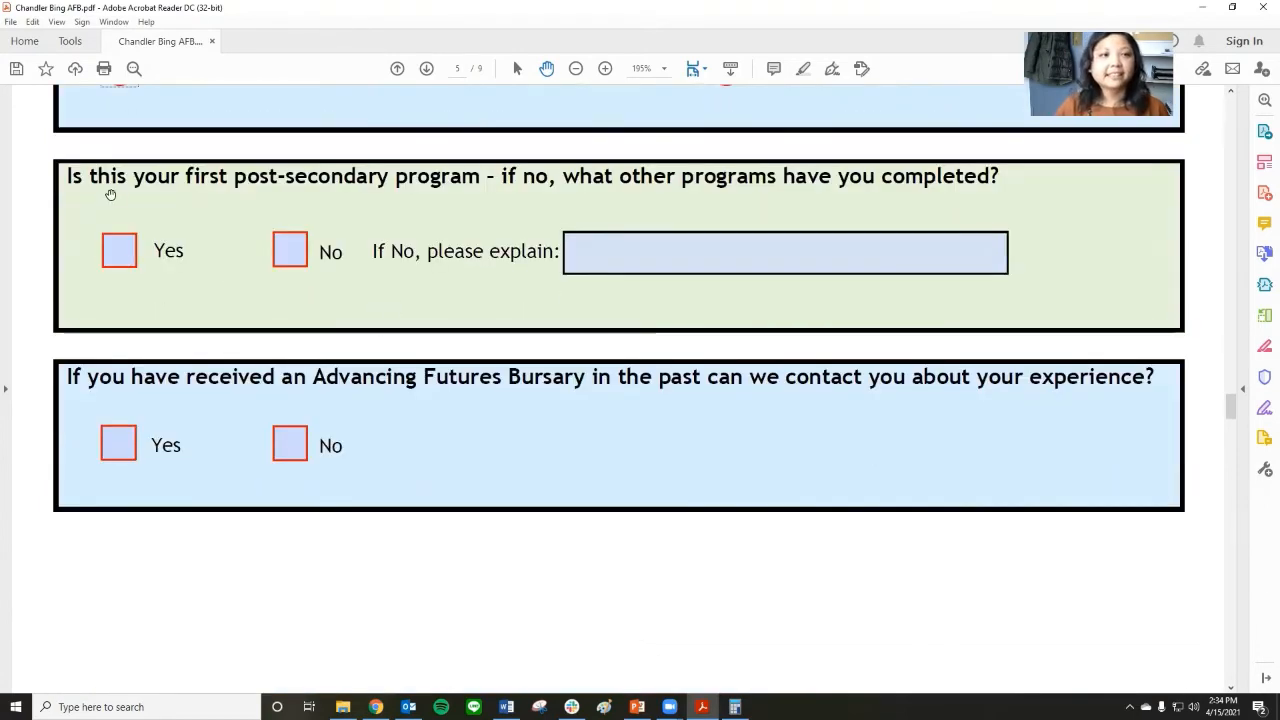
pyautogui.click(119, 250)
# Answer No to being contacted about past experience with the Advancing Futures Bursary.
pyautogui.scroll(-1, 194, 255)
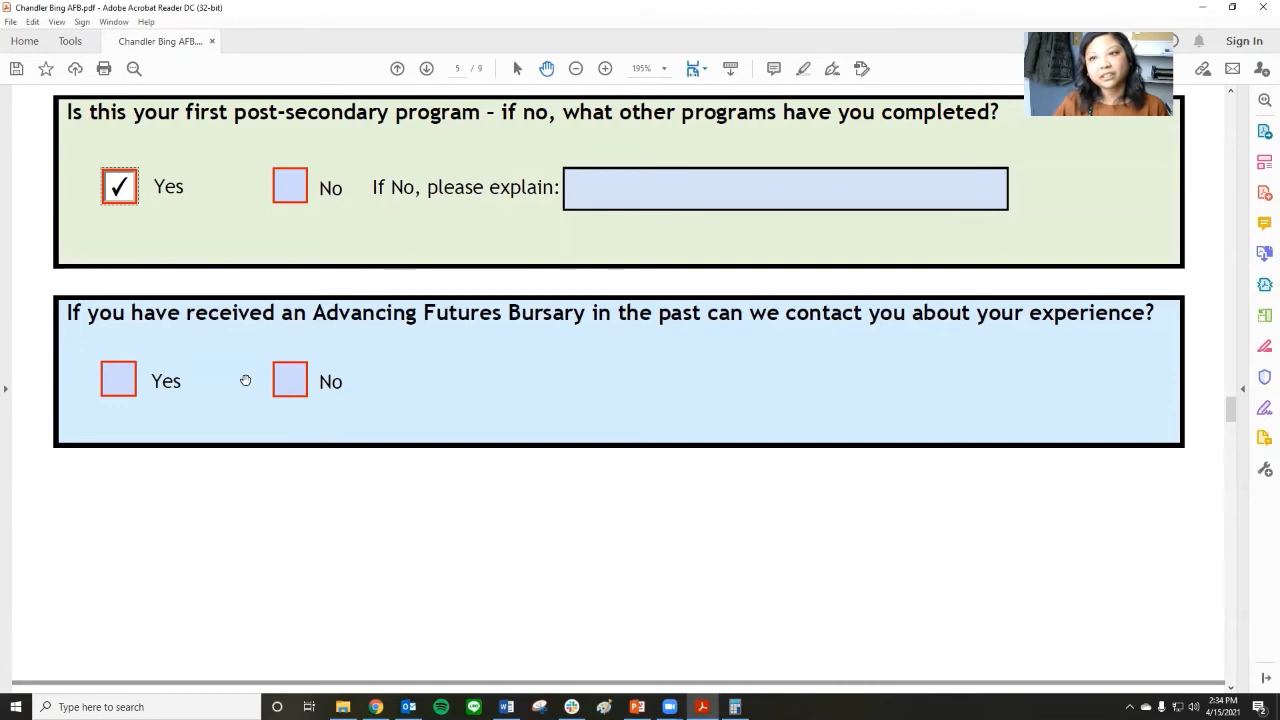
pyautogui.click(299, 389)
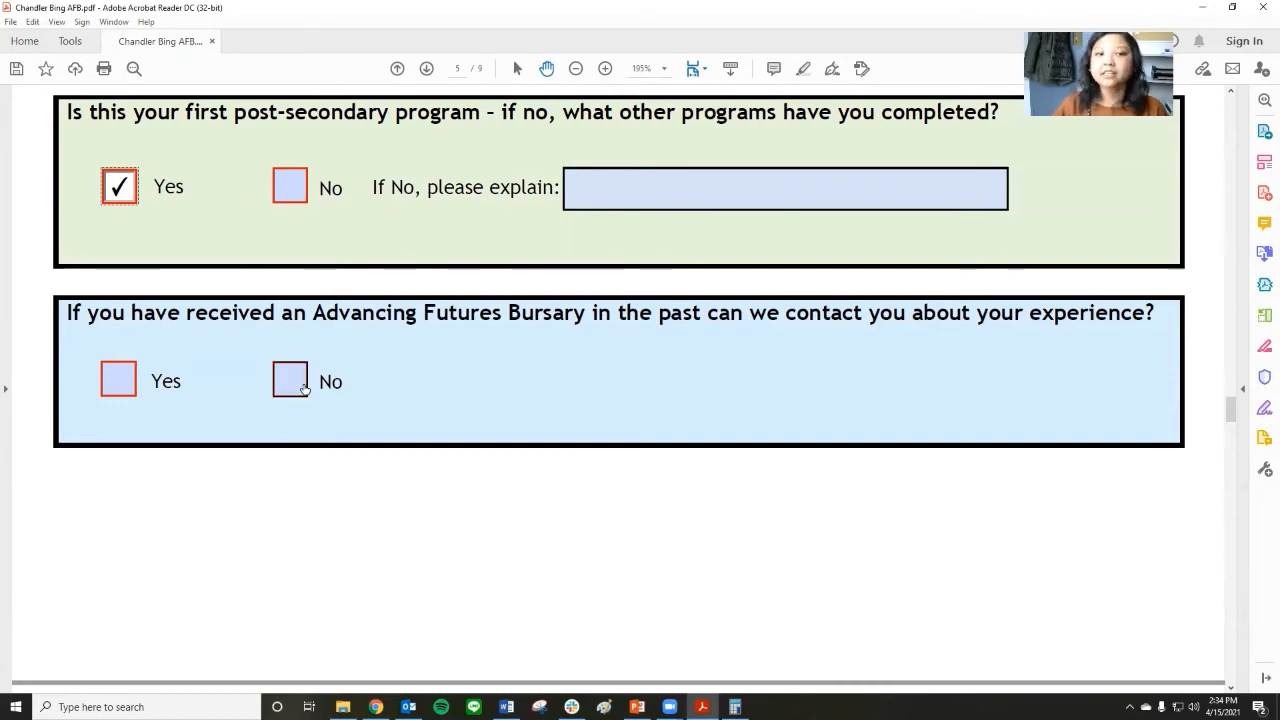
pyautogui.scroll(-10, 480, 340)
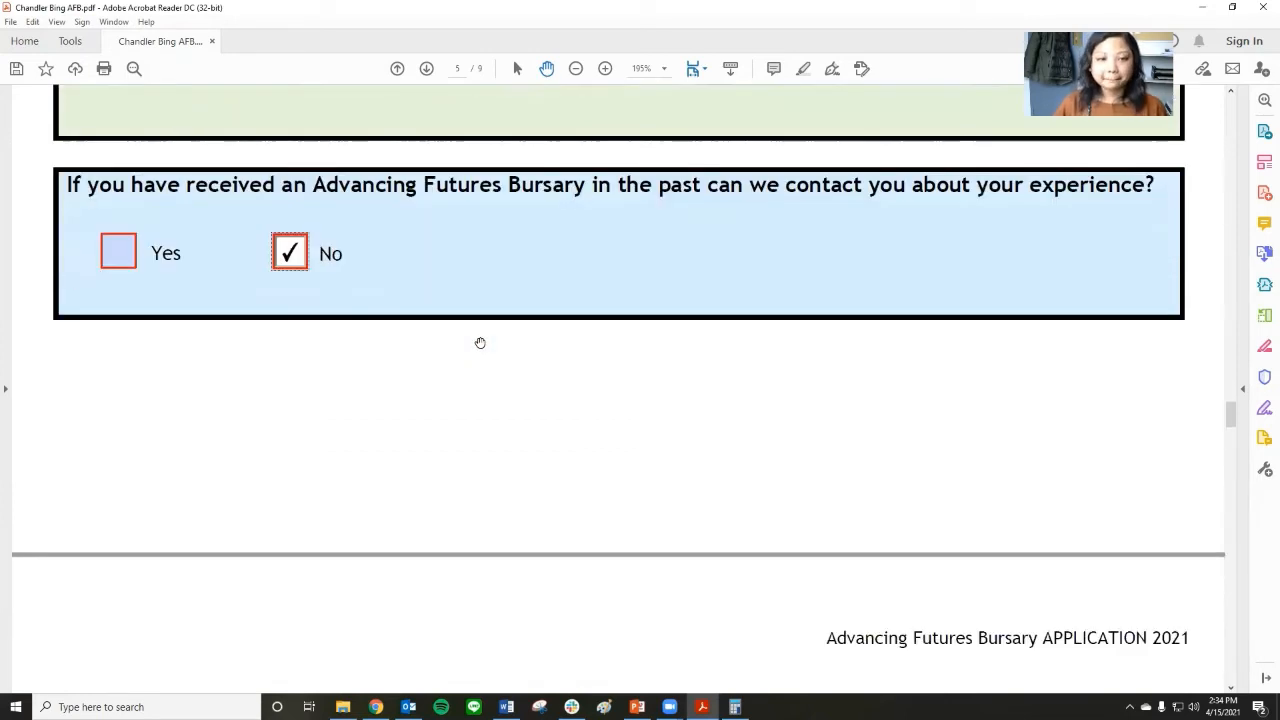
# Copy the third paragraph of the Word answers document into Part 6's answer on why the post-secondary program was chosen.
pyautogui.scroll(-2, 479, 343)
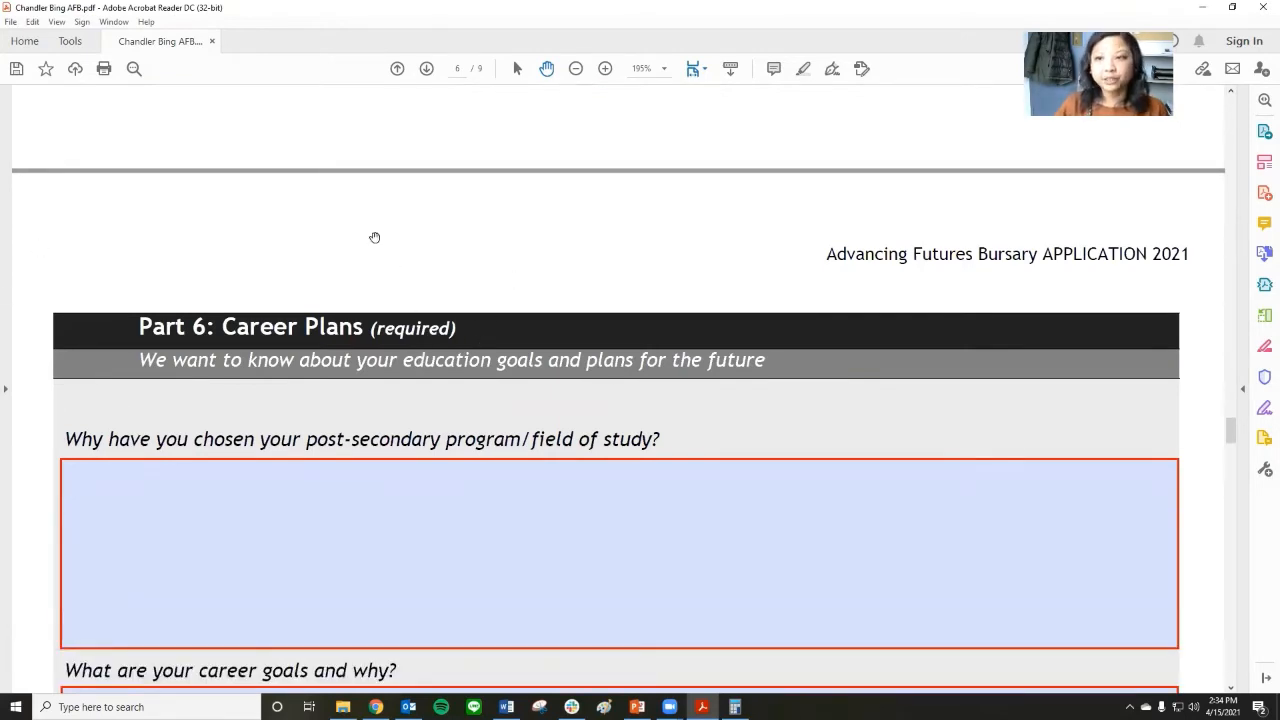
pyautogui.scroll(-7, 36, 351)
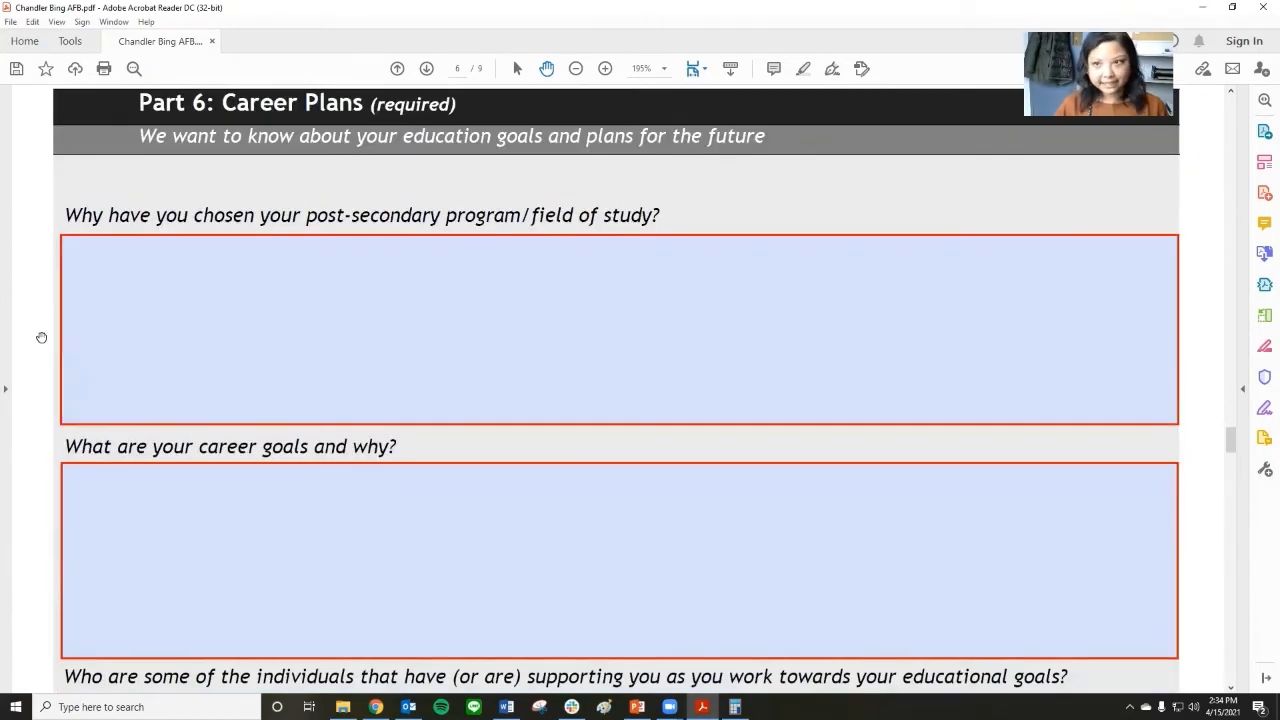
pyautogui.click(365, 368)
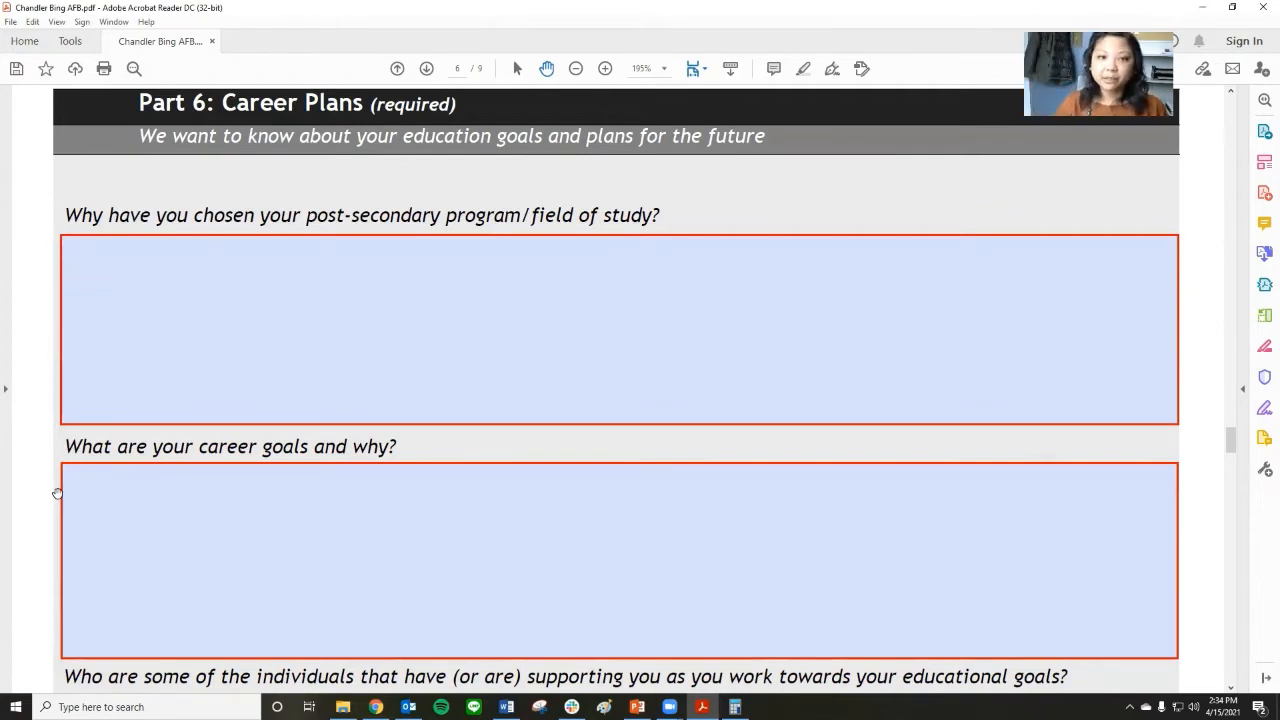
pyautogui.scroll(-1, 48, 286)
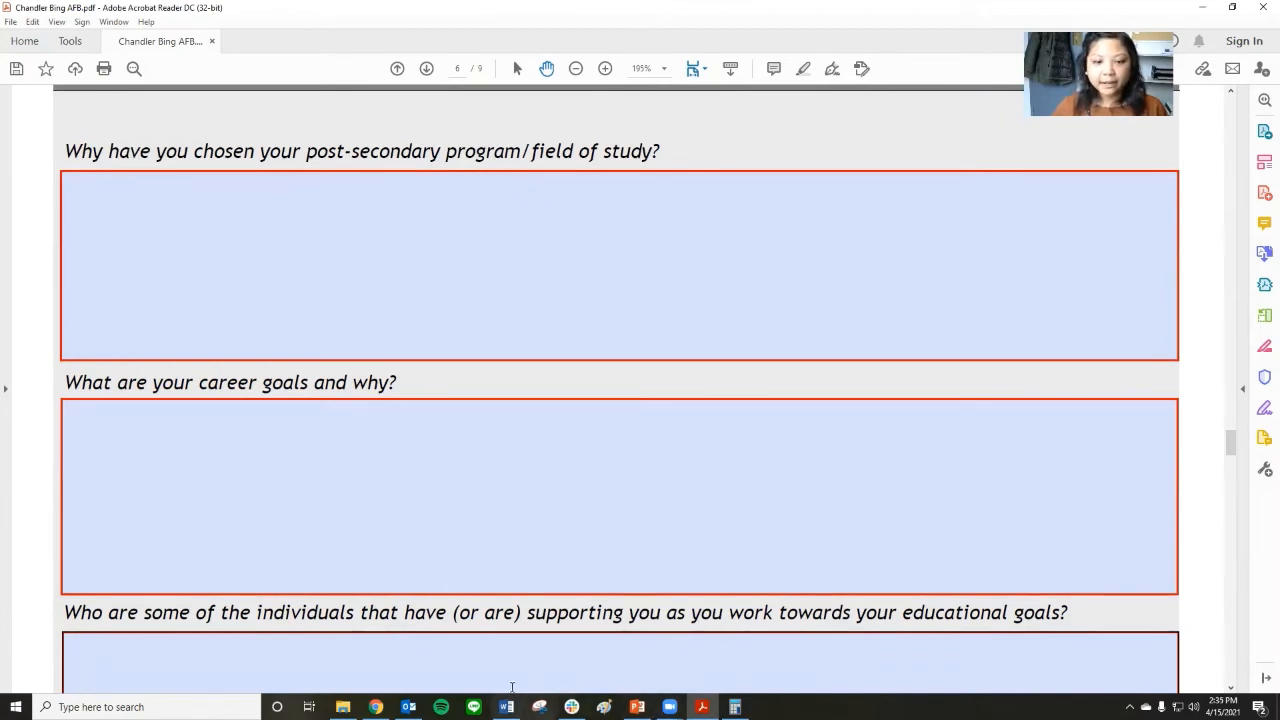
pyautogui.moveTo(507, 706)
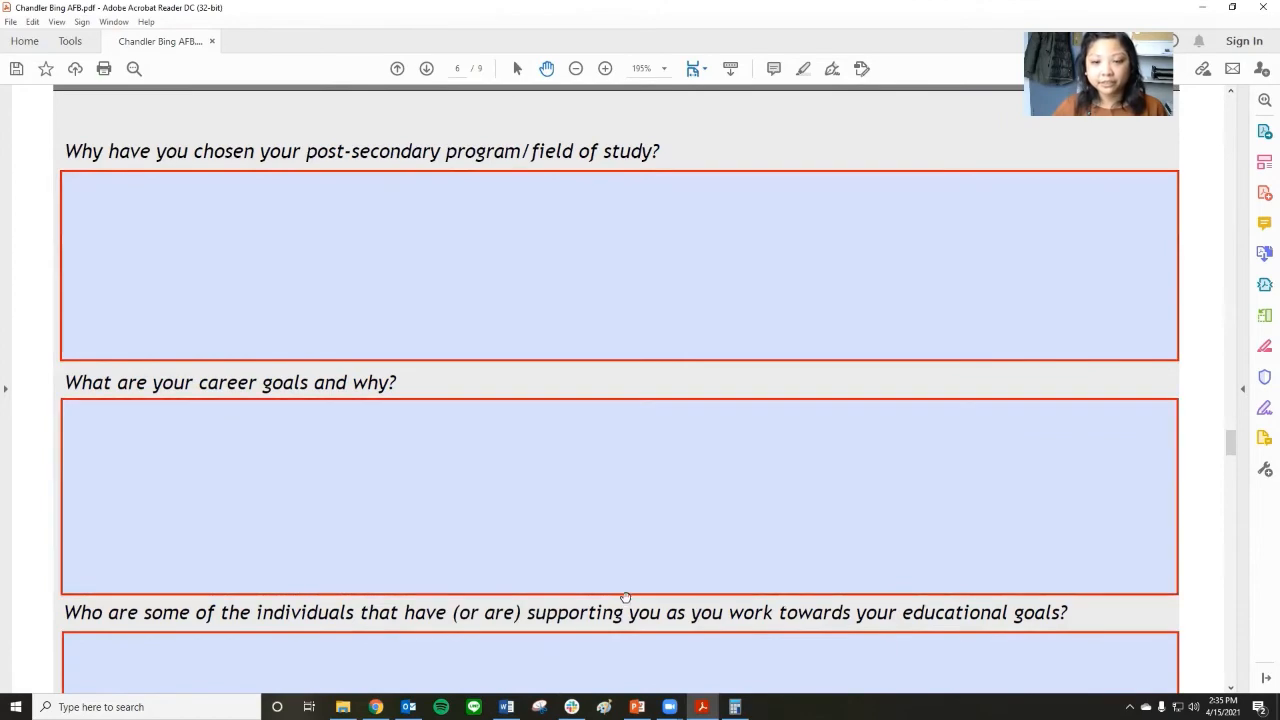
pyautogui.hotkey('alt', 'Tab')
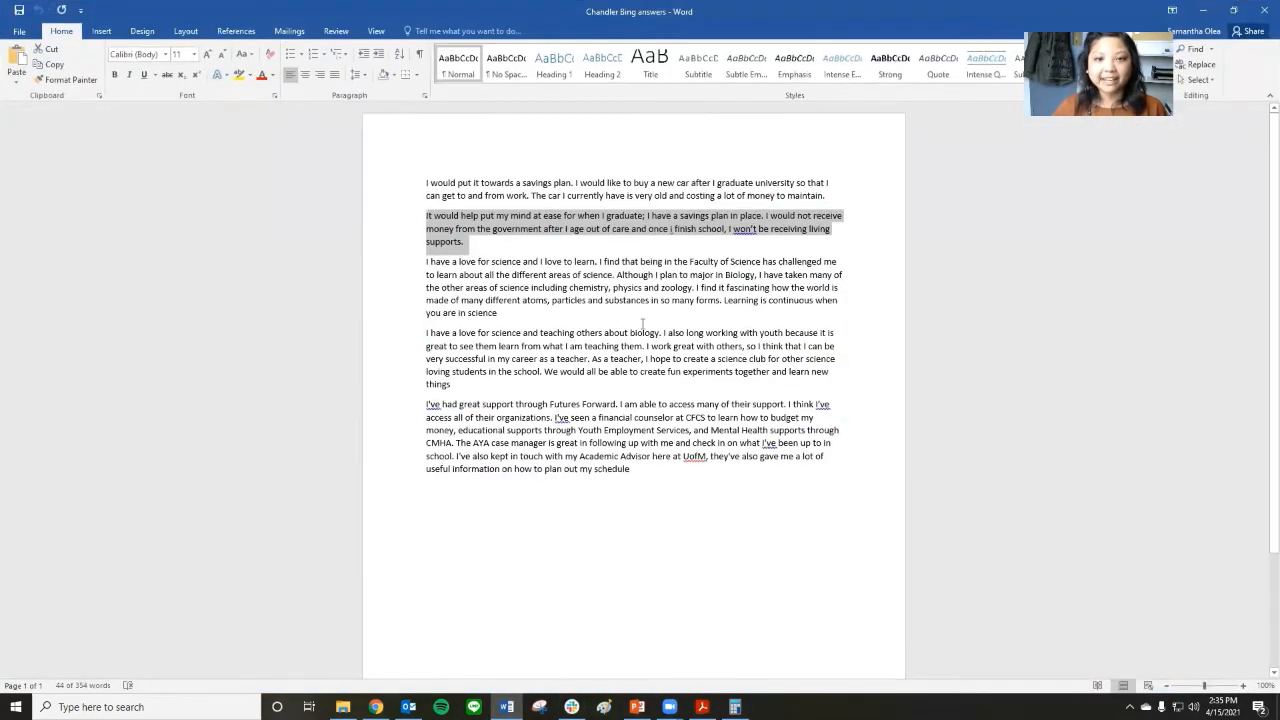
pyautogui.moveTo(498, 313); pyautogui.dragTo(449, 269)
pyautogui.rightClick(449, 269)
pyautogui.click(470, 292)
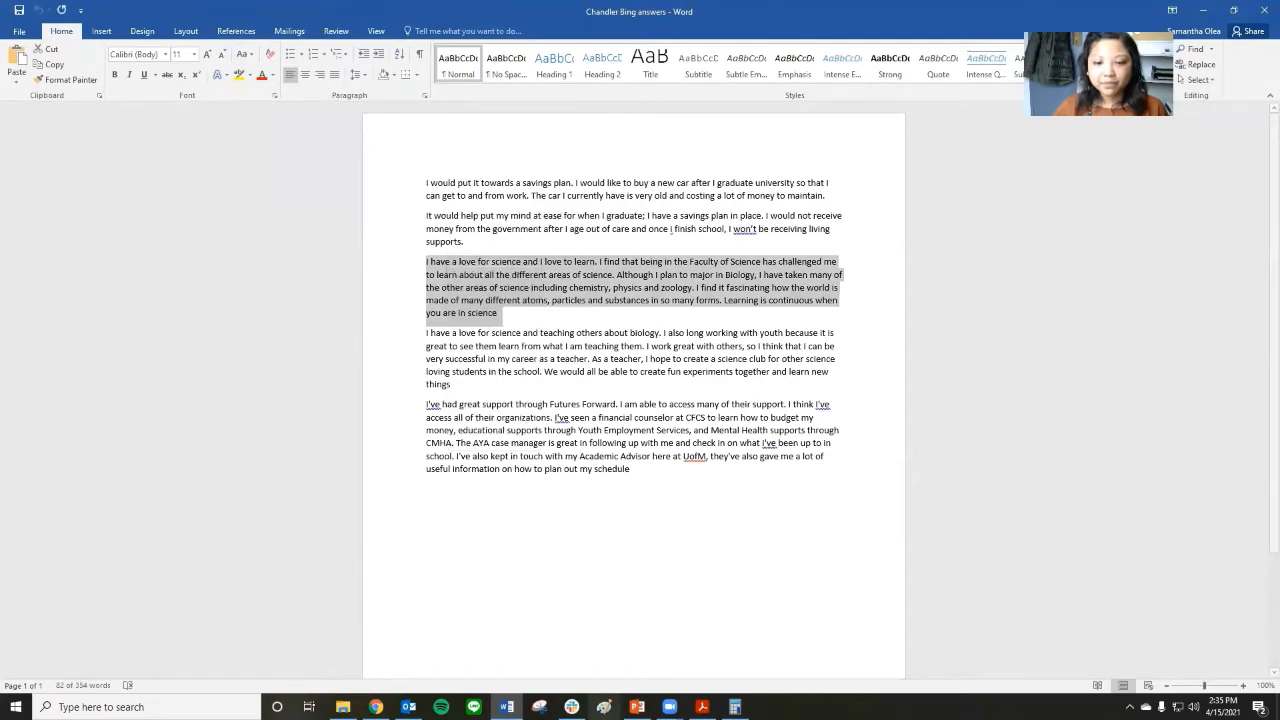
pyautogui.click(702, 707)
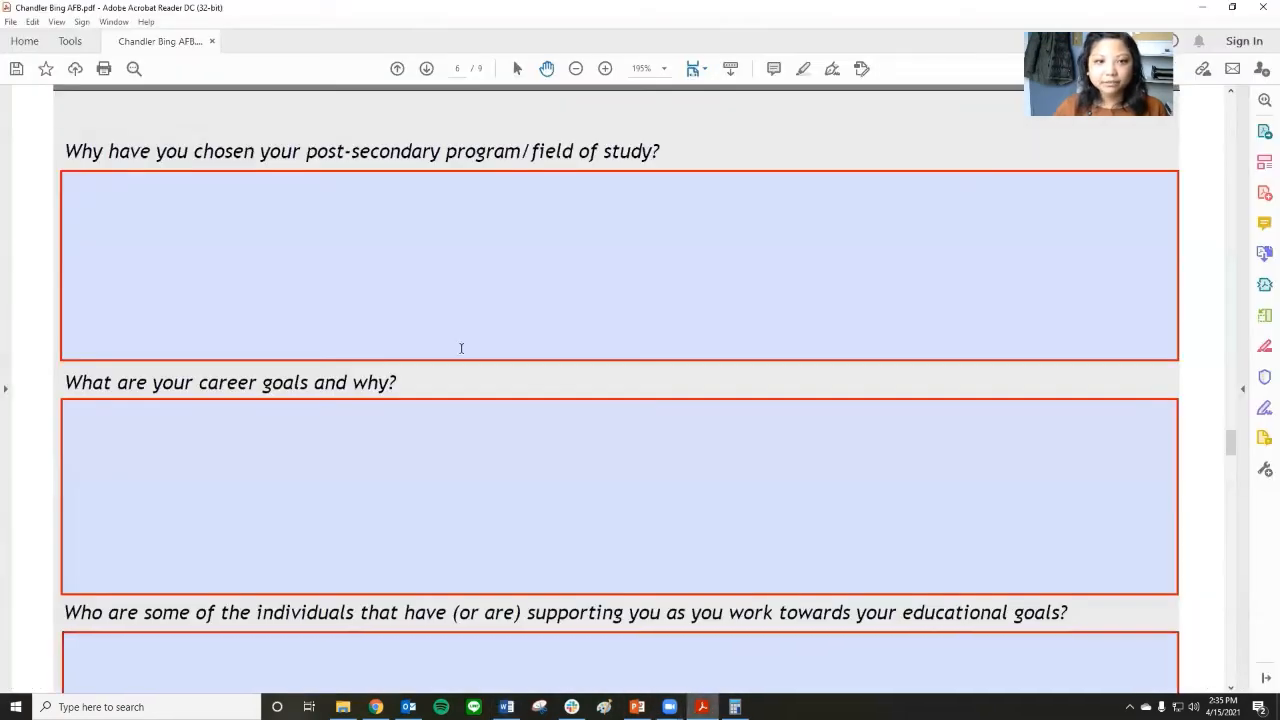
pyautogui.click(392, 275)
pyautogui.hotkey('ctrl', 'v')
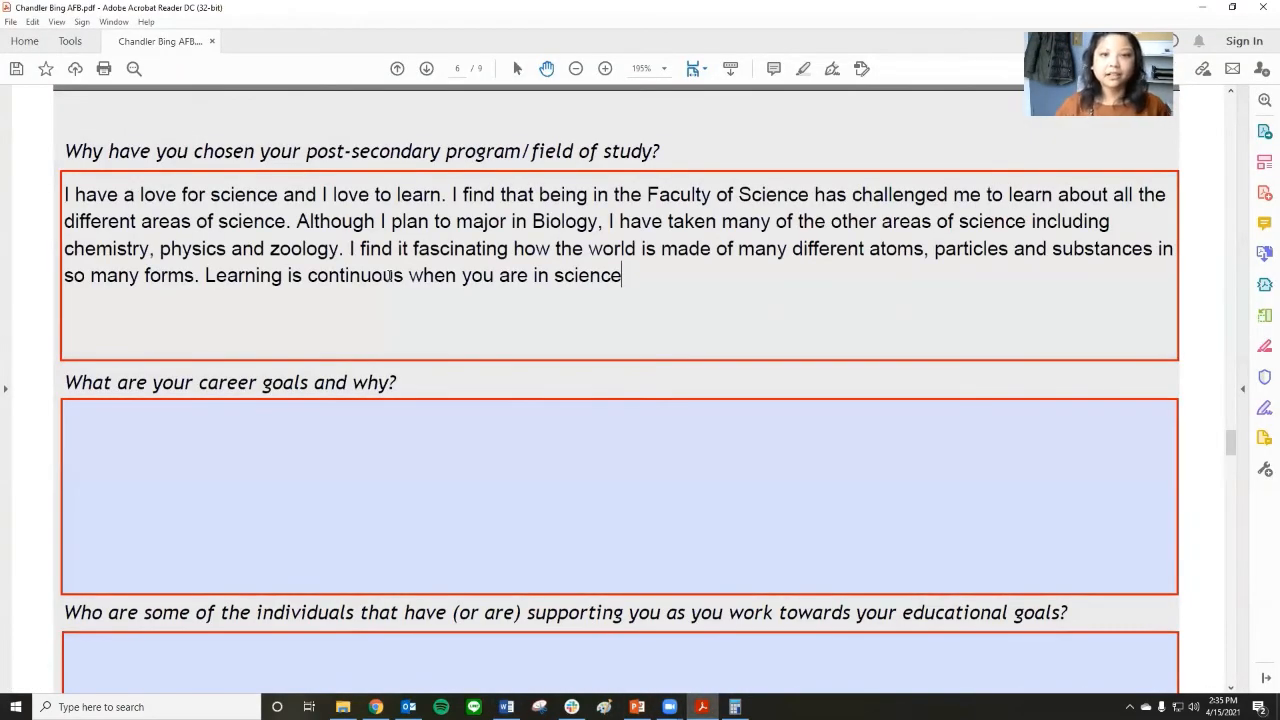
# Copy the fourth paragraph of the Word answers document into the application's answer on career goals.
pyautogui.click(426, 451)
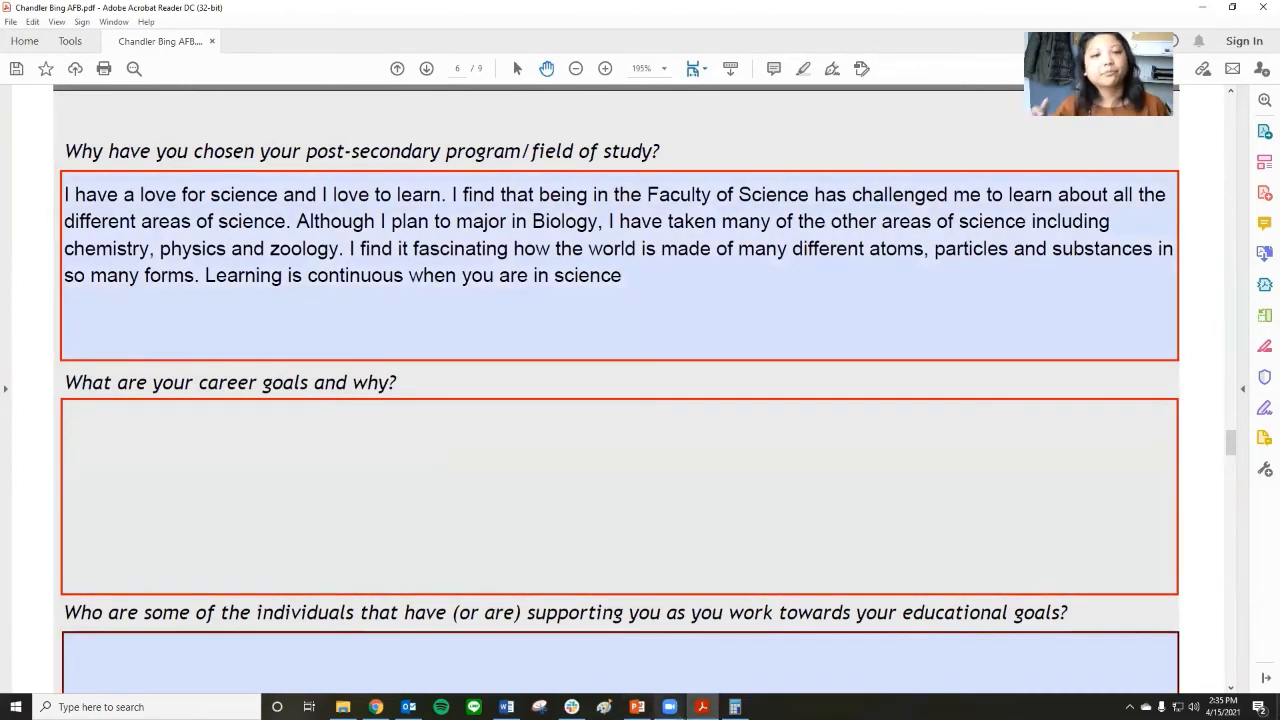
pyautogui.moveTo(670, 707)
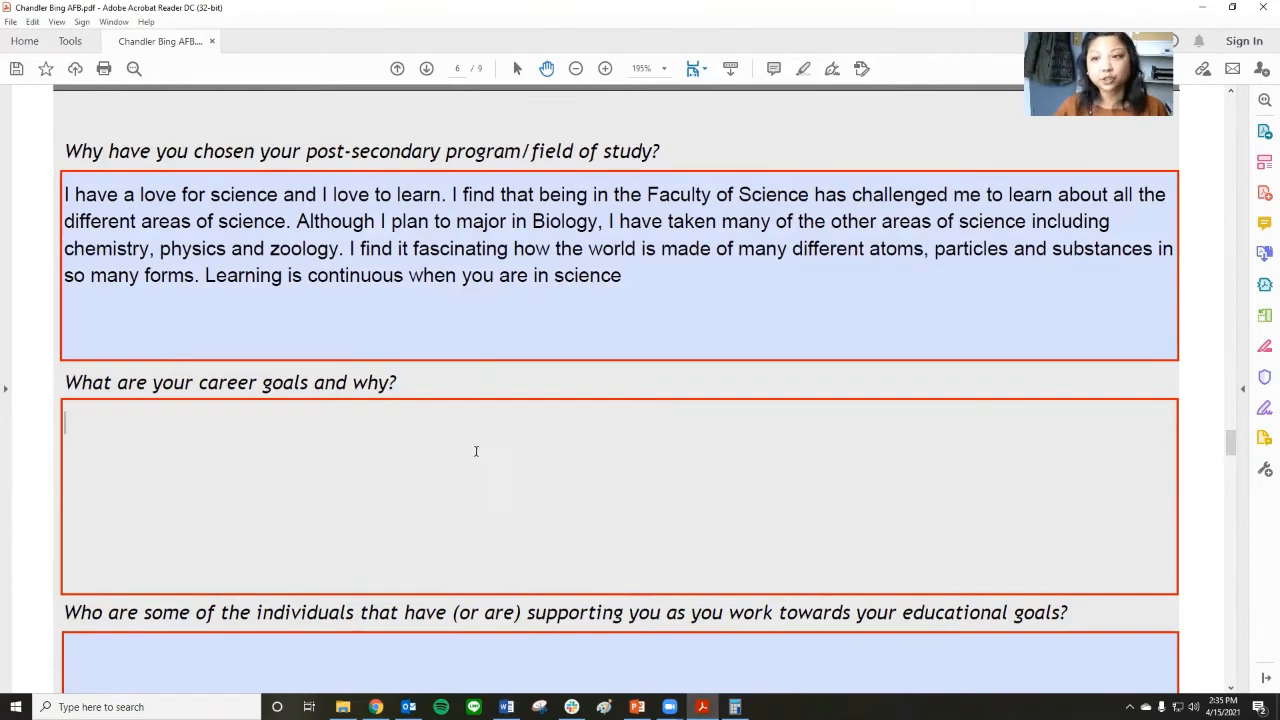
pyautogui.click(507, 707)
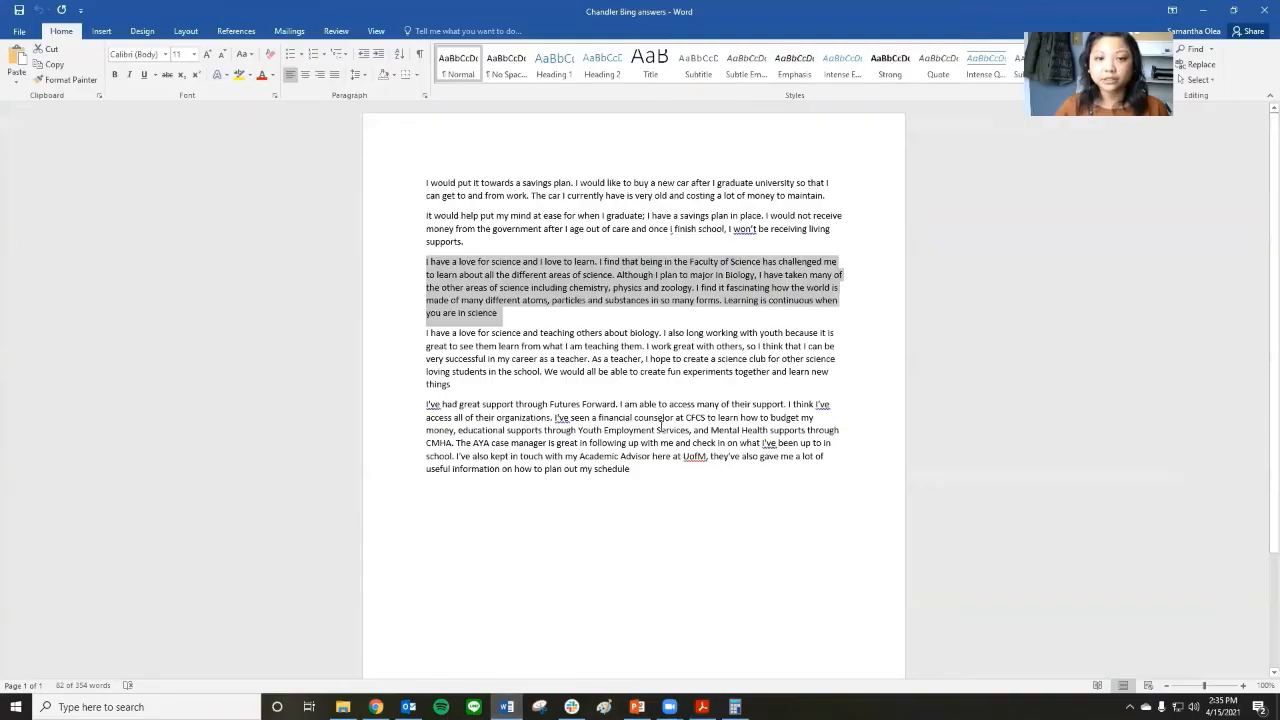
pyautogui.moveTo(452, 386); pyautogui.dragTo(410, 334)
pyautogui.rightClick(478, 352)
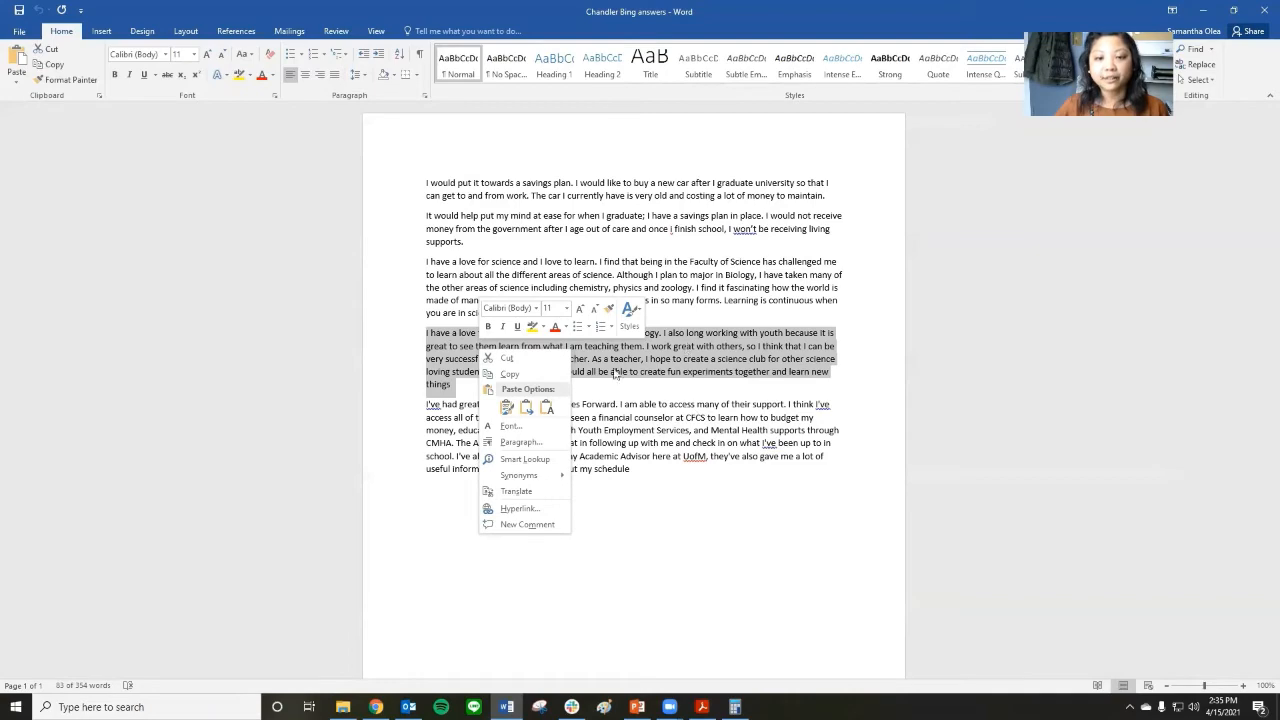
pyautogui.click(510, 374)
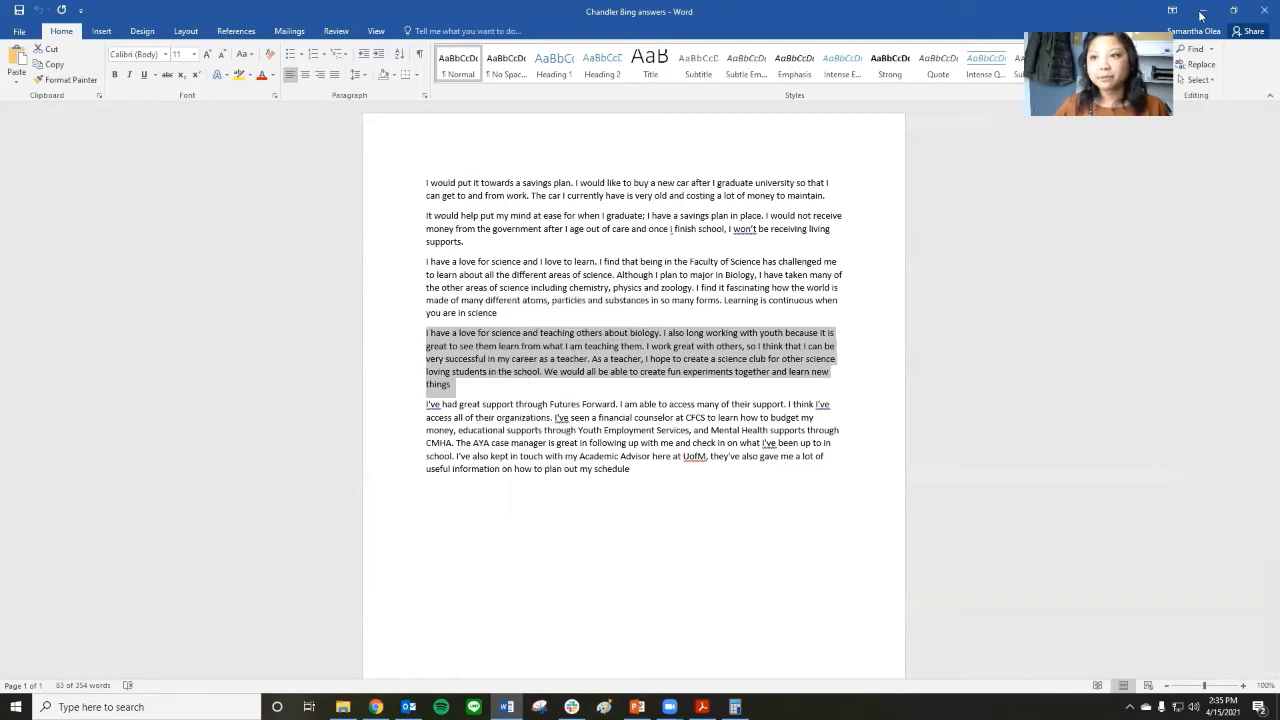
pyautogui.hotkey('alt', 'Tab')
pyautogui.rightClick(442, 505)
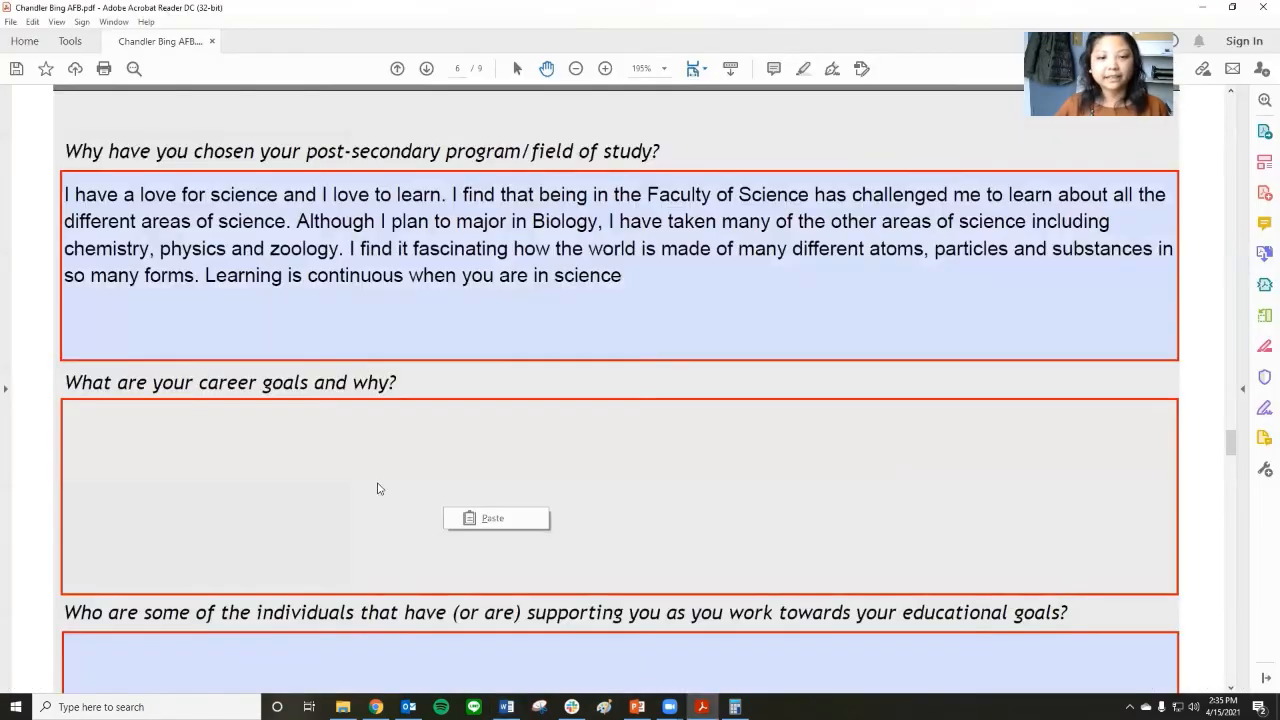
pyautogui.click(470, 524)
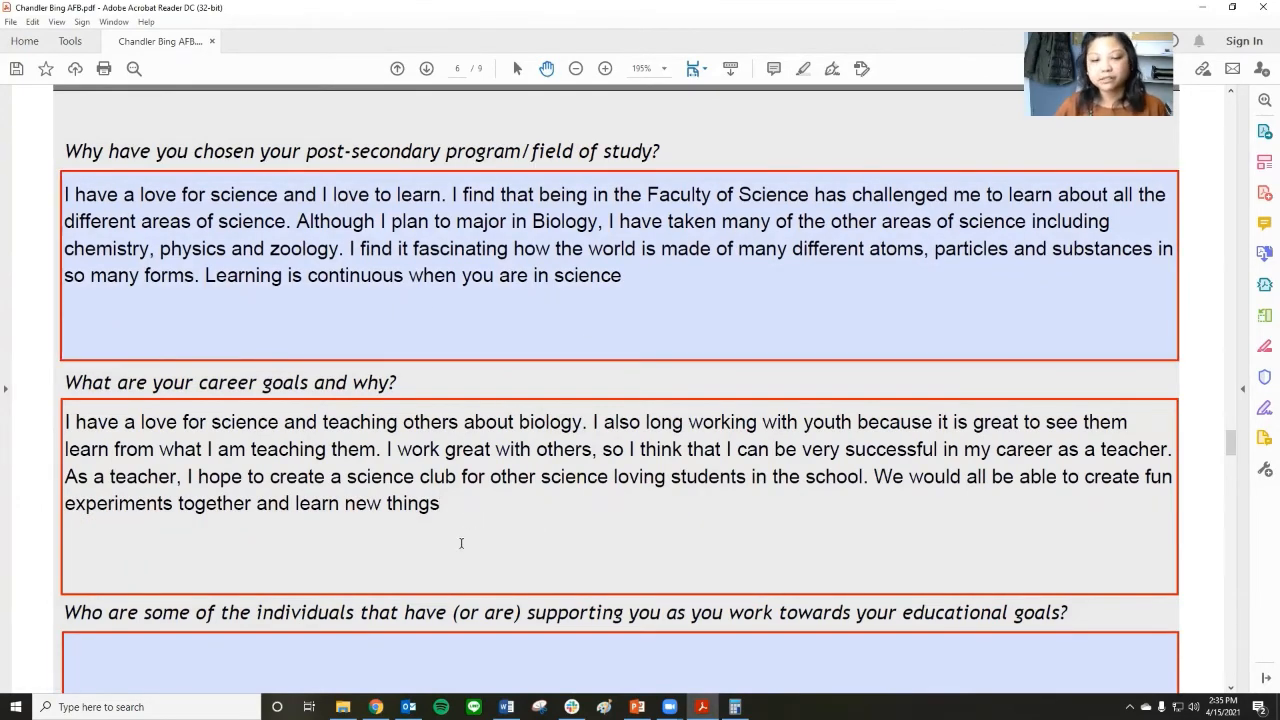
# Copy the fifth paragraph of the Word answers document into the application's answer on individuals supporting the educational goals.
pyautogui.hotkey('alt', 'Tab')
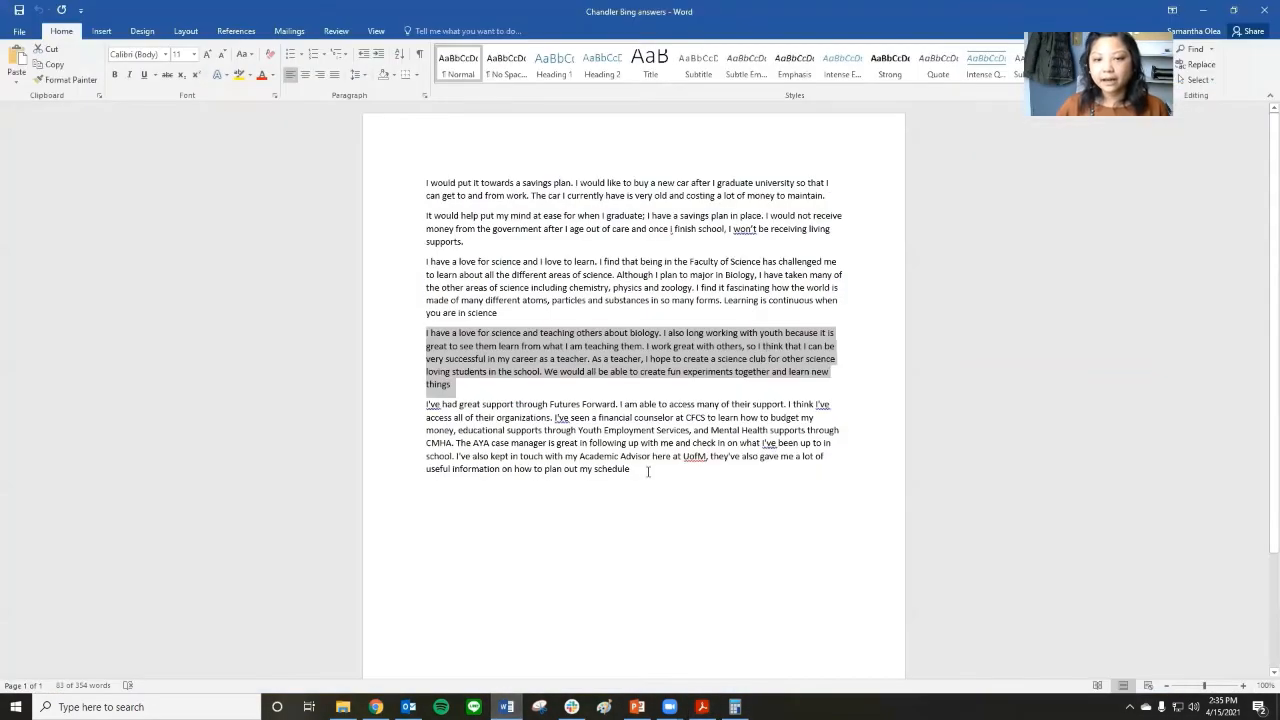
pyautogui.moveTo(640, 472); pyautogui.dragTo(430, 405)
pyautogui.rightClick(468, 417)
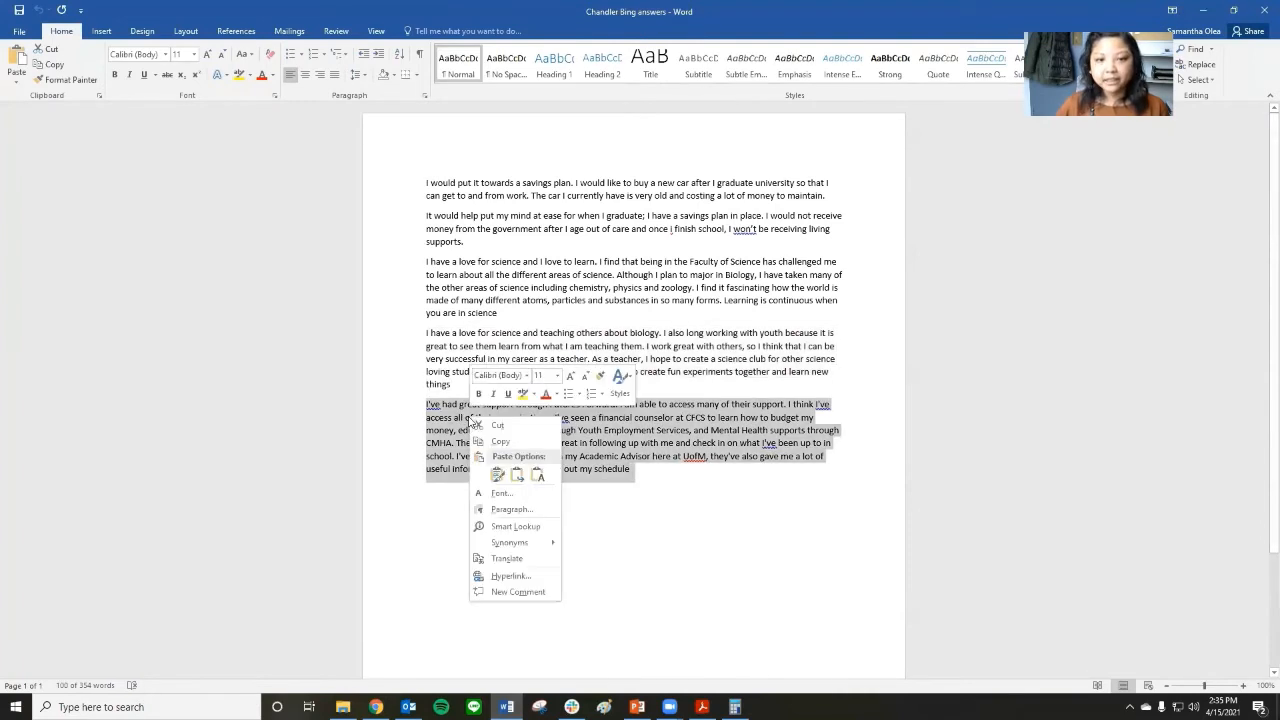
pyautogui.click(506, 444)
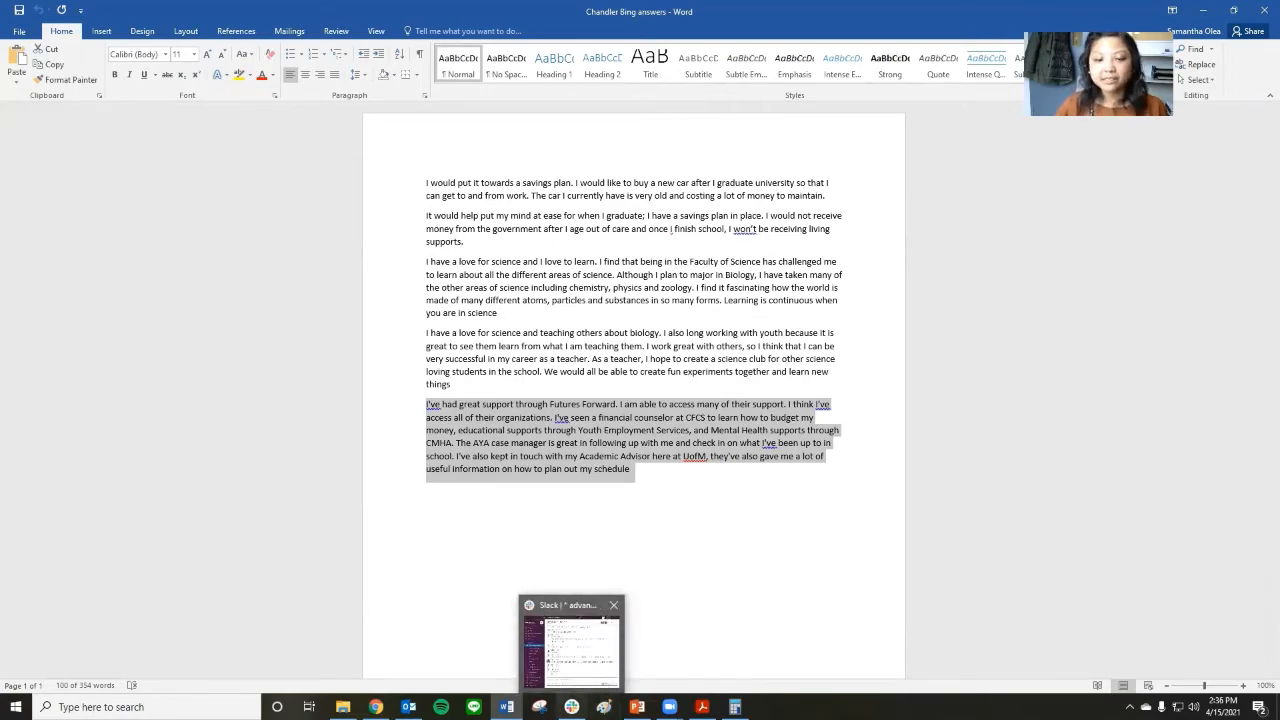
pyautogui.click(702, 707)
pyautogui.scroll(-3, 423, 509)
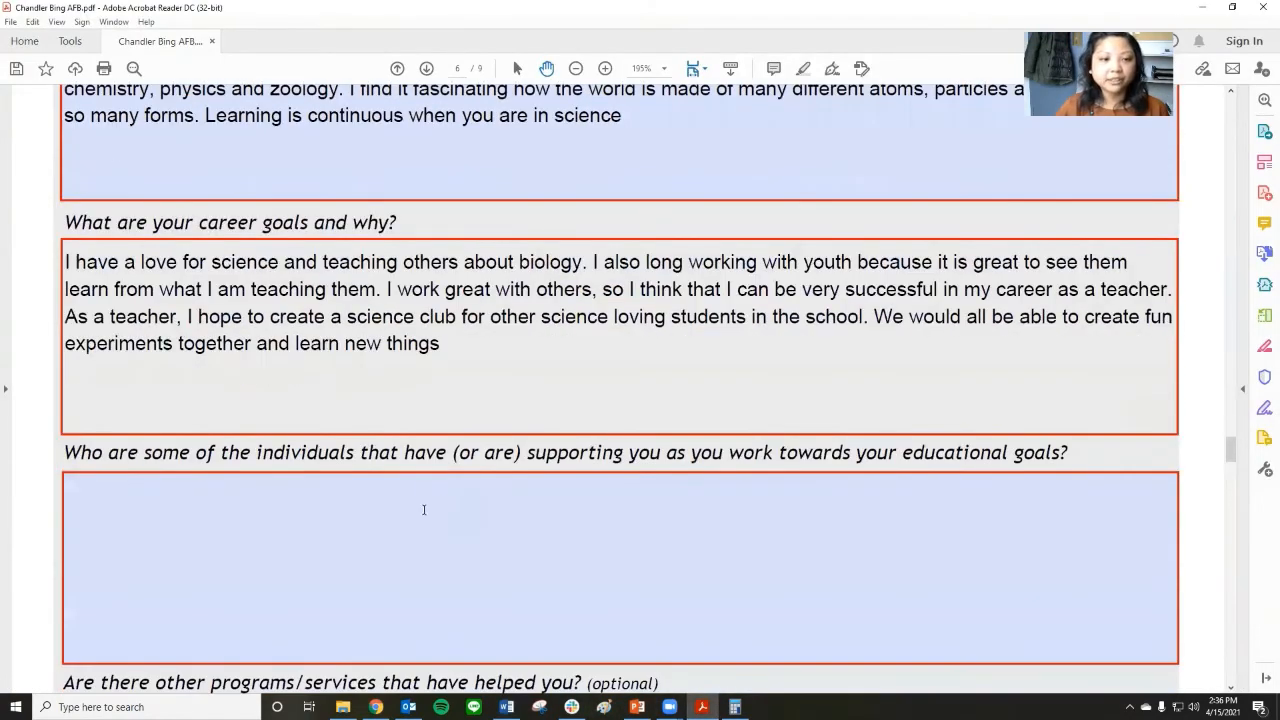
pyautogui.click(351, 531)
pyautogui.rightClick(351, 533)
pyautogui.click(390, 541)
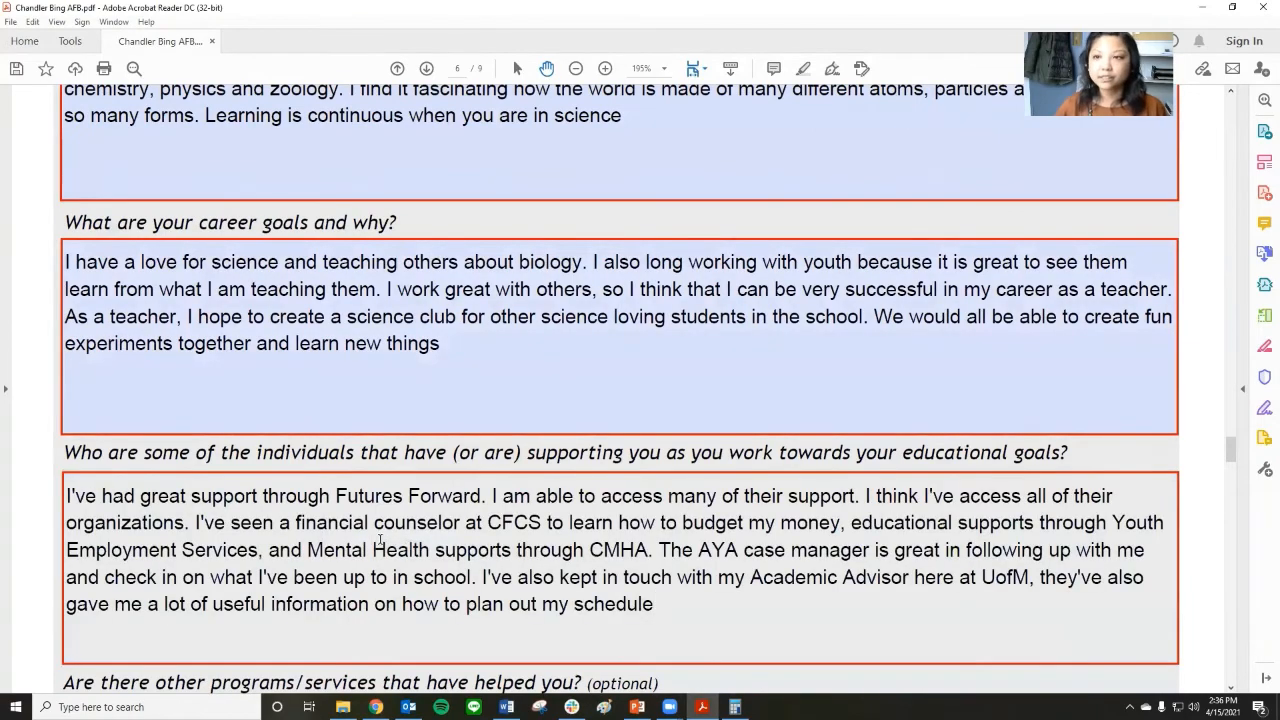
# Review the pasted Part 6 answers on program choice, career goals and supporting individuals, and the optional questions below them.
pyautogui.scroll(3, 395, 524)
pyautogui.scroll(-3, 394, 510)
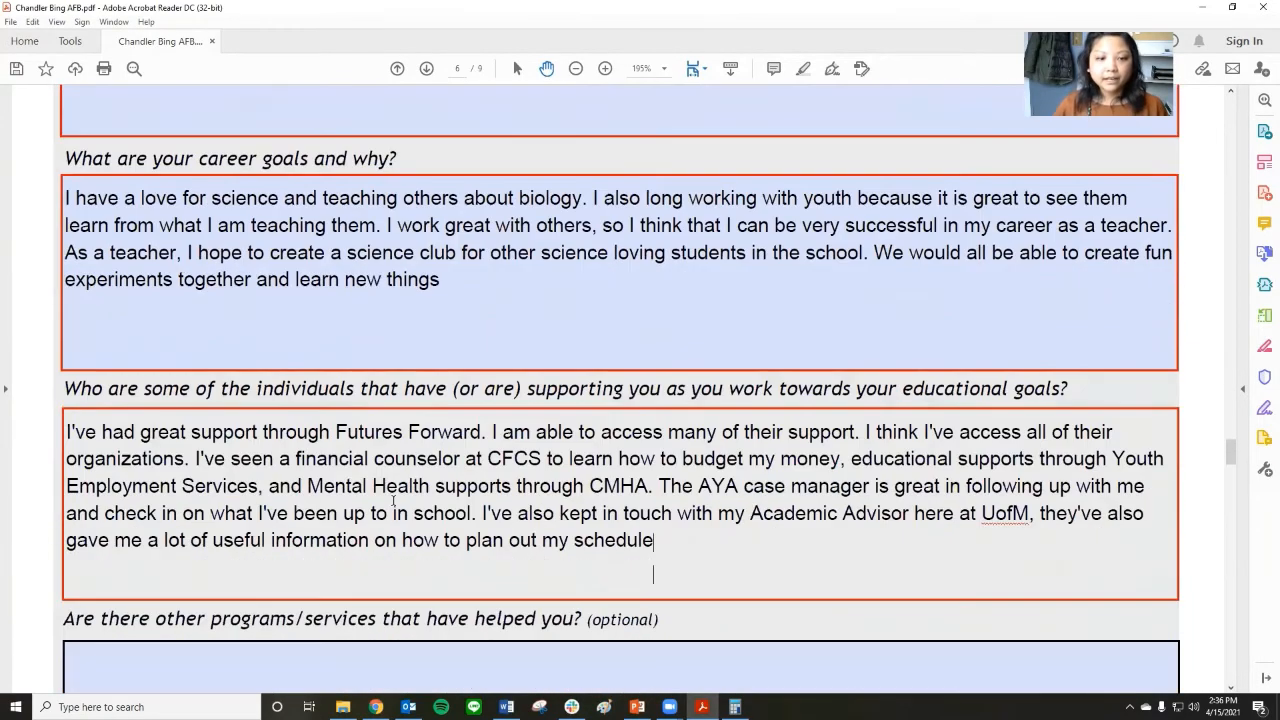
pyautogui.scroll(2, 393, 500)
pyautogui.scroll(3, 394, 500)
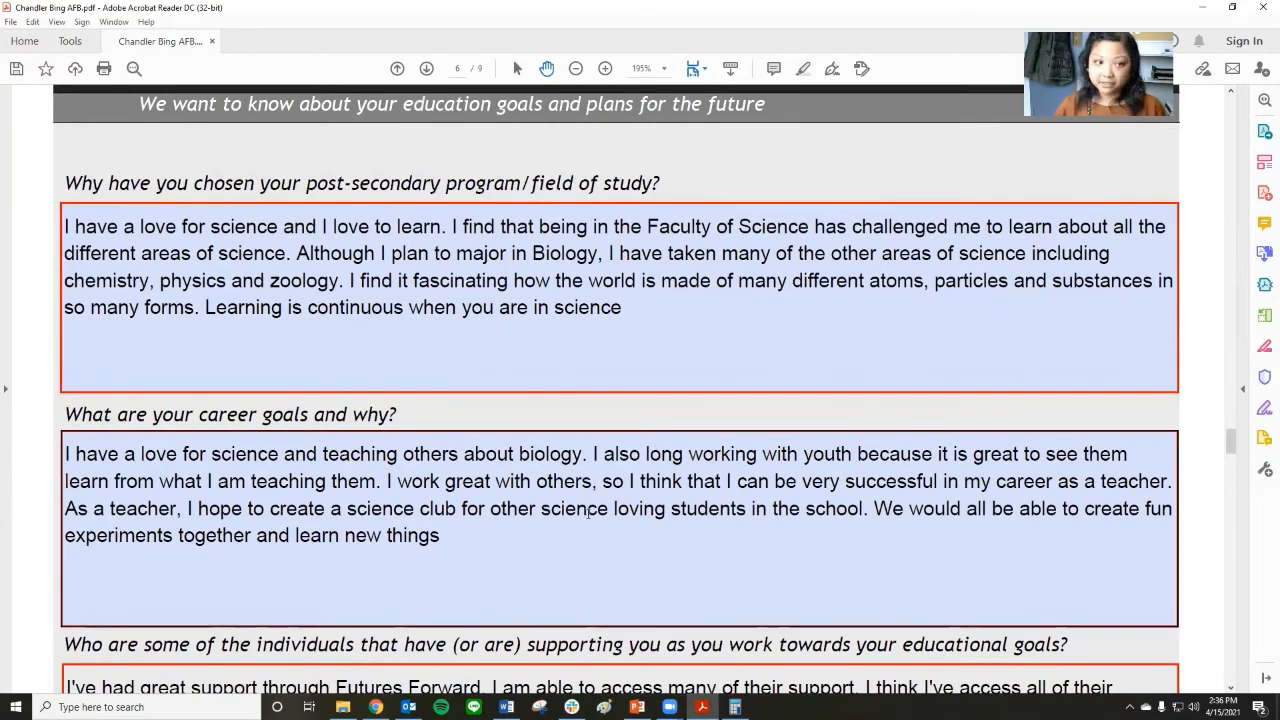
pyautogui.scroll(-2, 550, 478)
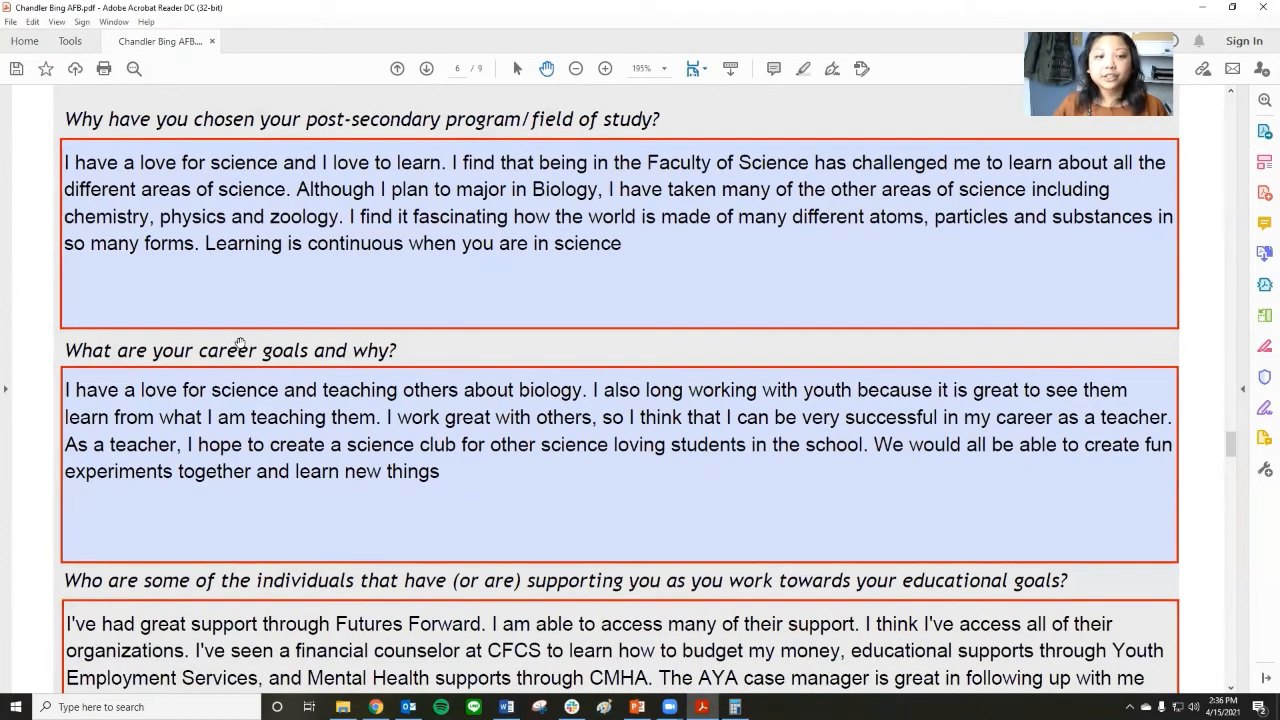
pyautogui.scroll(-3, 509, 457)
pyautogui.scroll(-2, 509, 457)
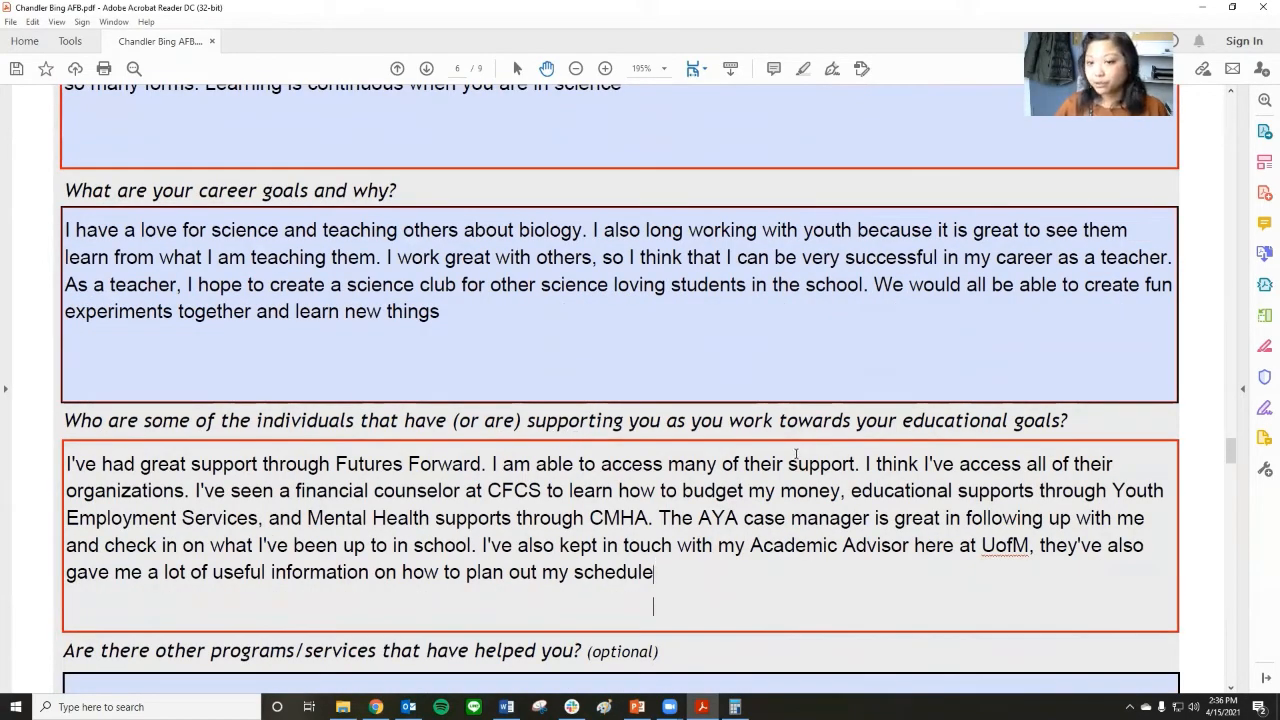
pyautogui.scroll(-6, 787, 443)
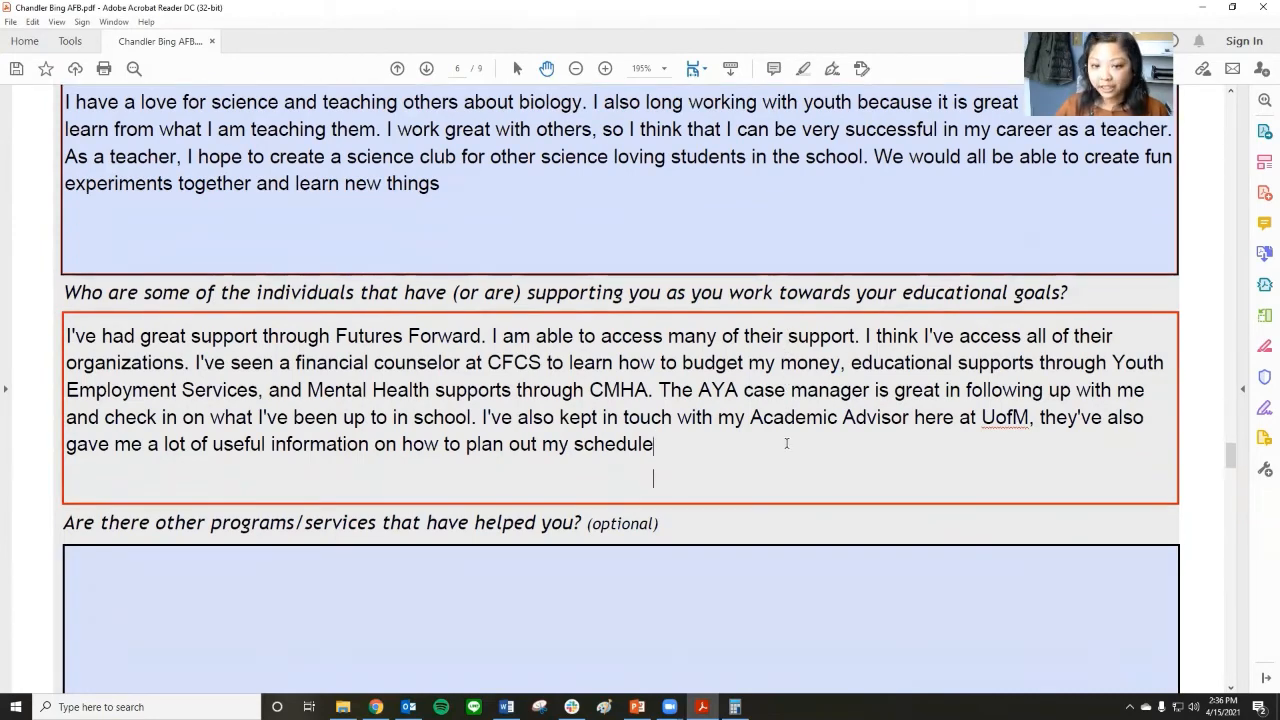
pyautogui.scroll(7, 758, 474)
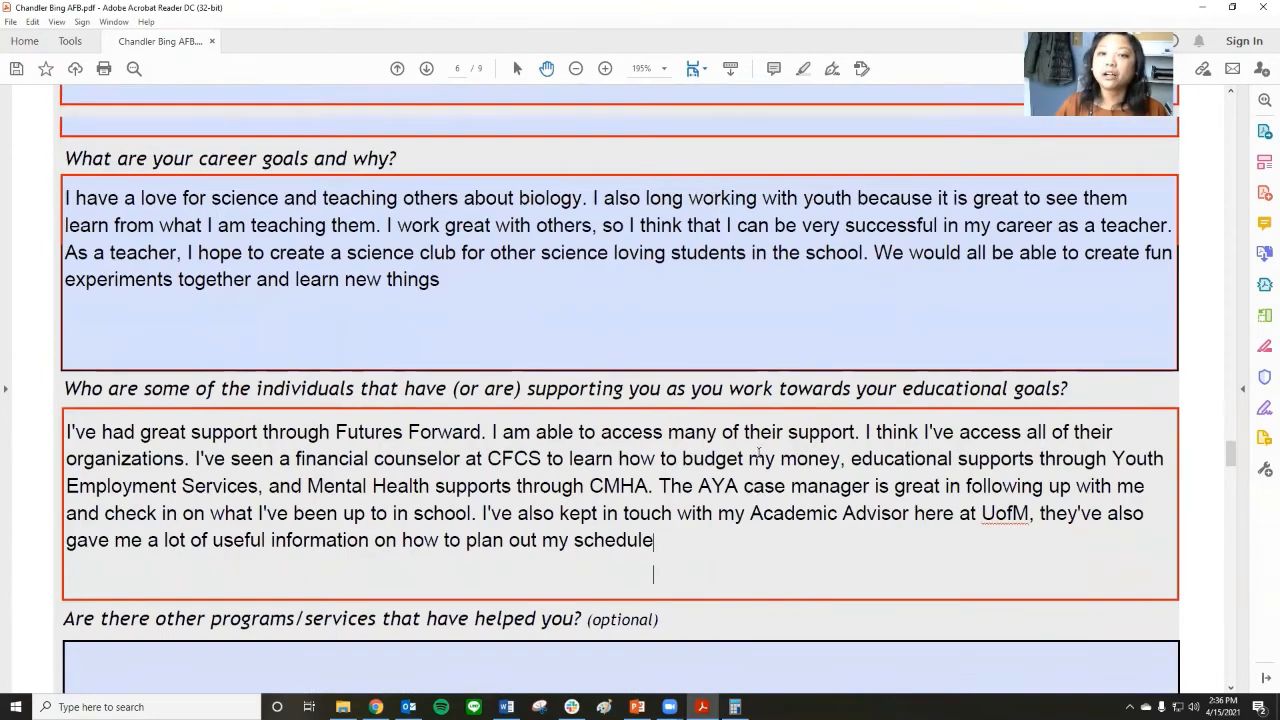
pyautogui.scroll(-11, 711, 591)
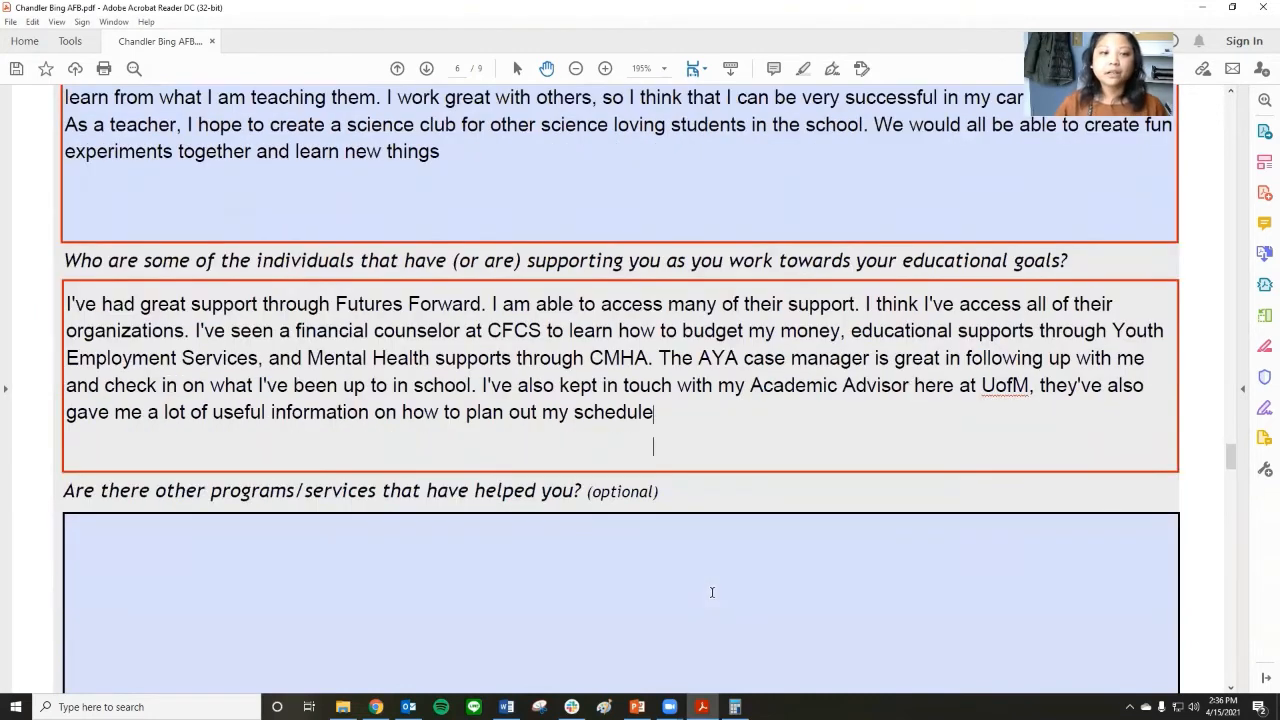
pyautogui.scroll(-2, 712, 592)
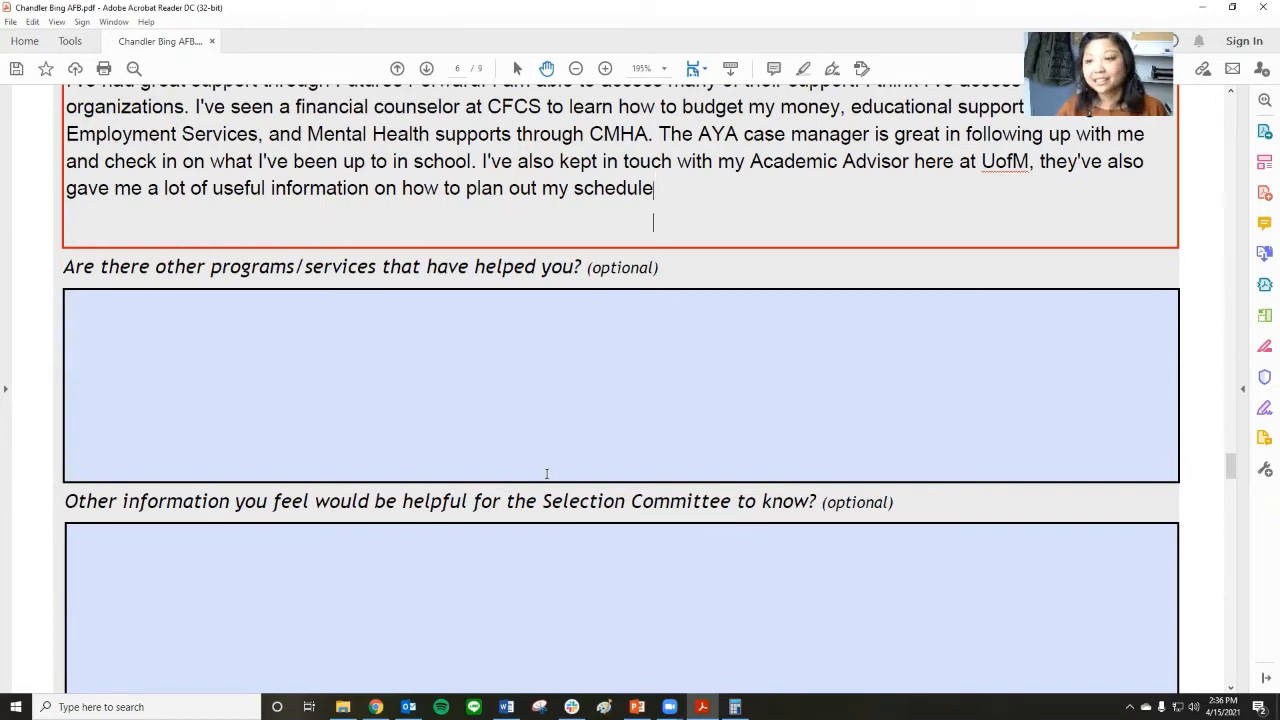
# Read through Part 7, the Privacy Notice and Consent Form, from Section 1 to Section 8.
pyautogui.scroll(-5, 546, 474)
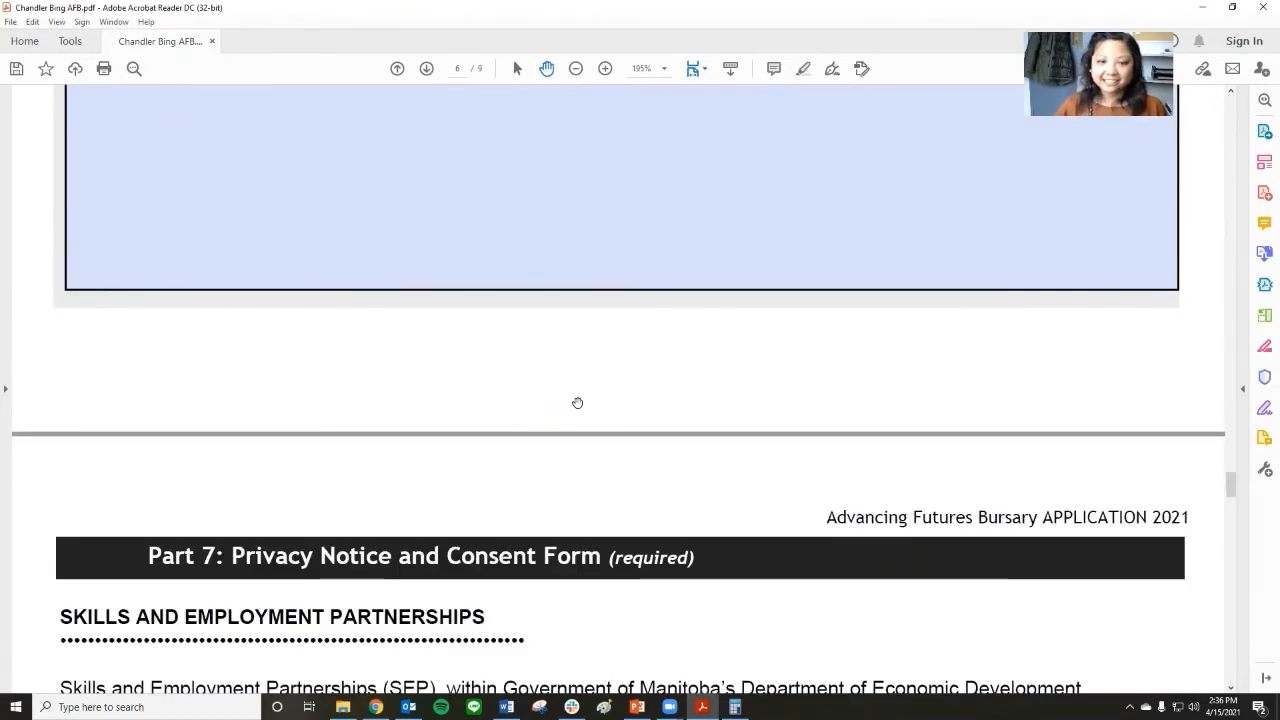
pyautogui.scroll(-2, 577, 403)
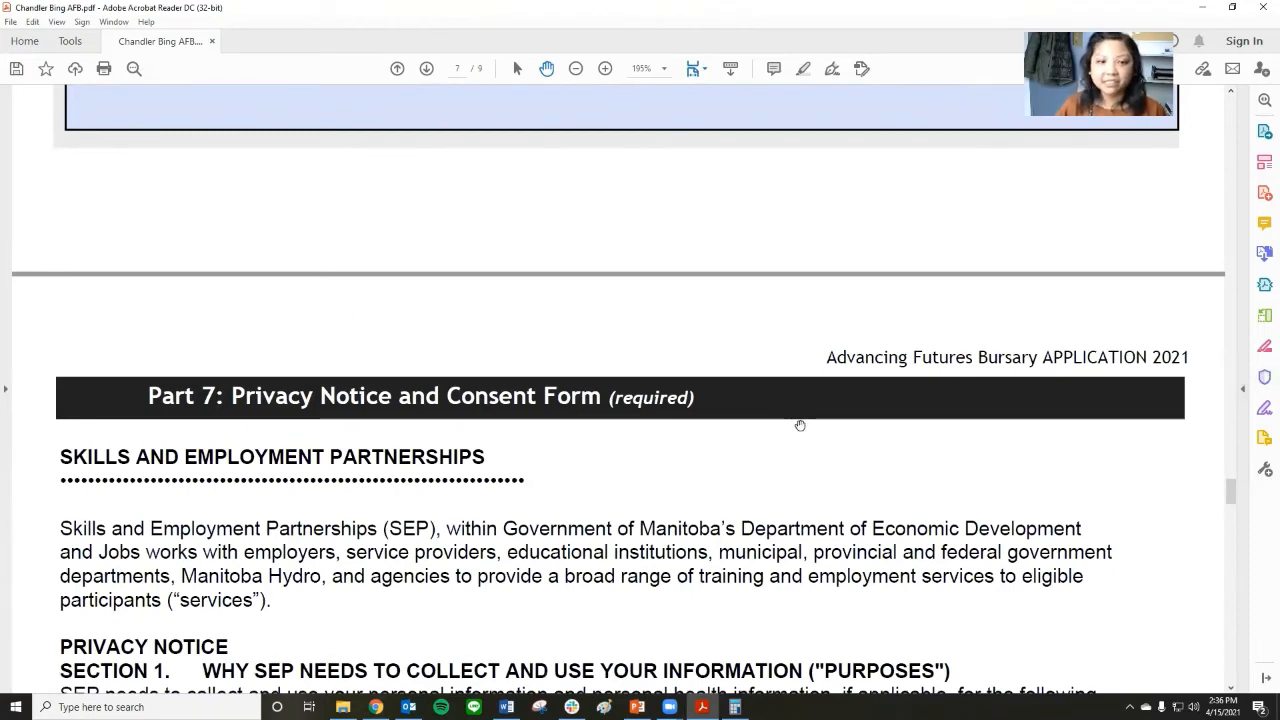
pyautogui.scroll(-2, 824, 410)
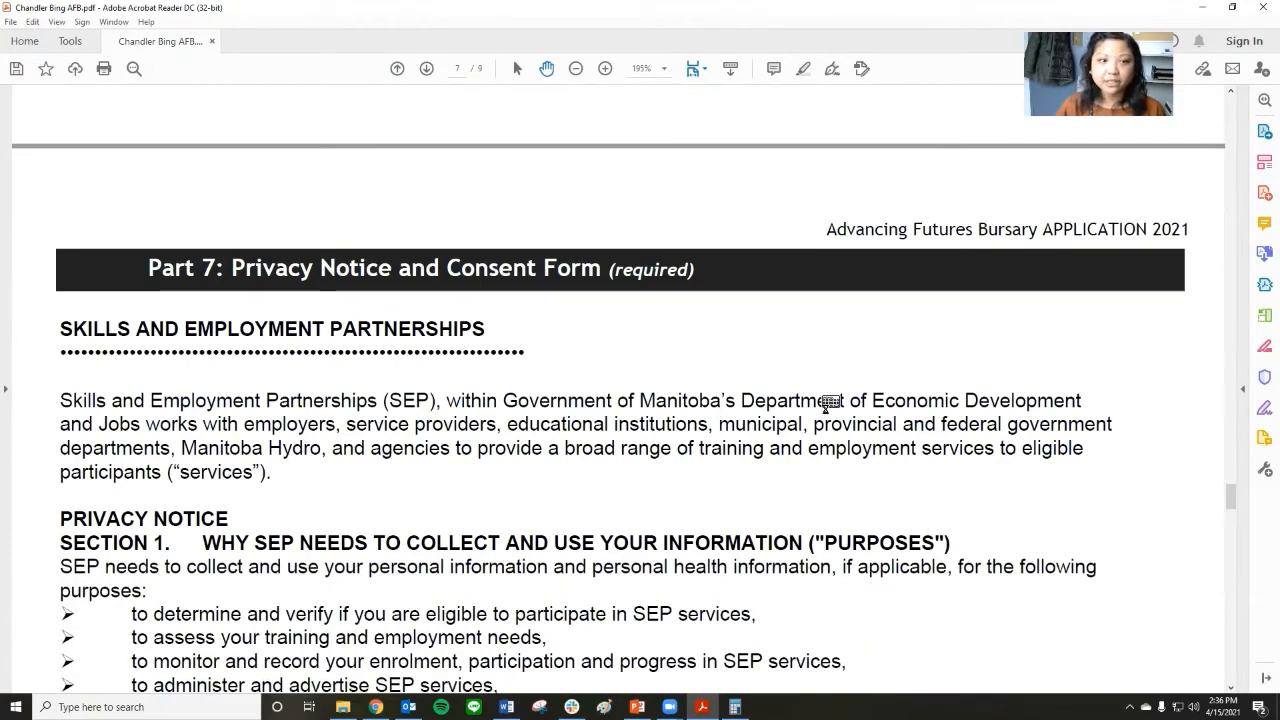
pyautogui.scroll(-1, 826, 404)
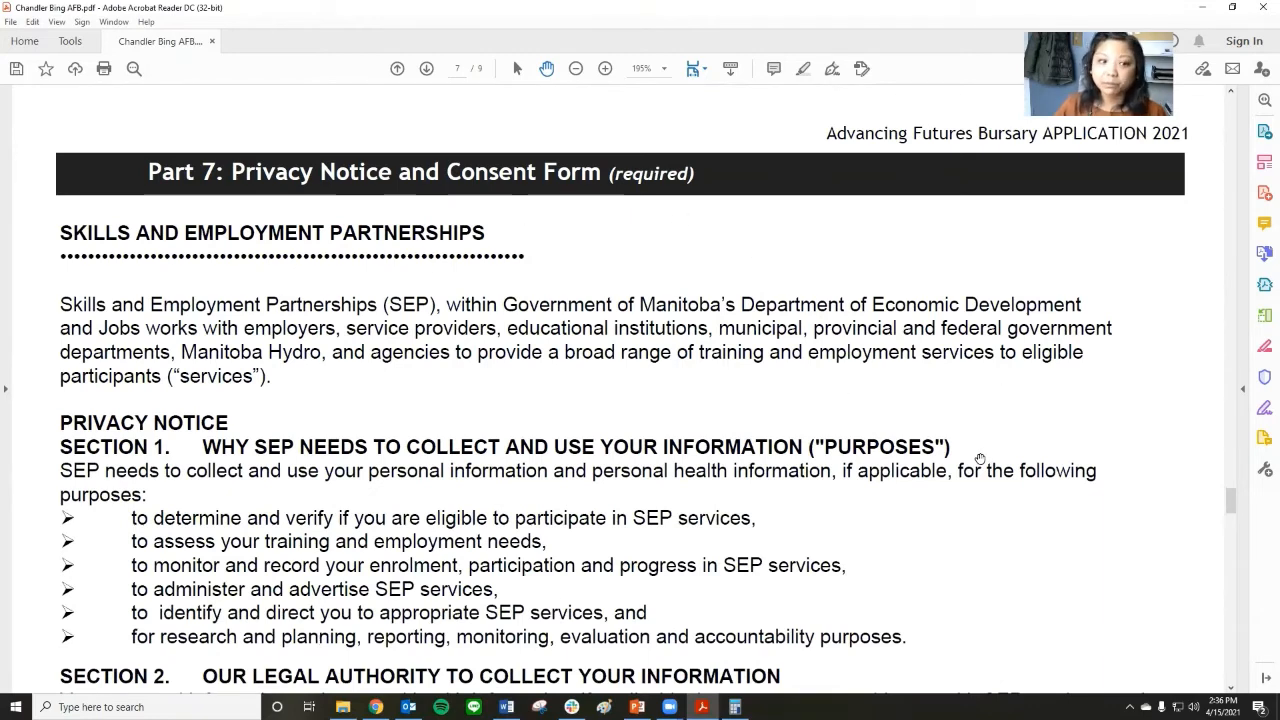
pyautogui.scroll(-2, 980, 459)
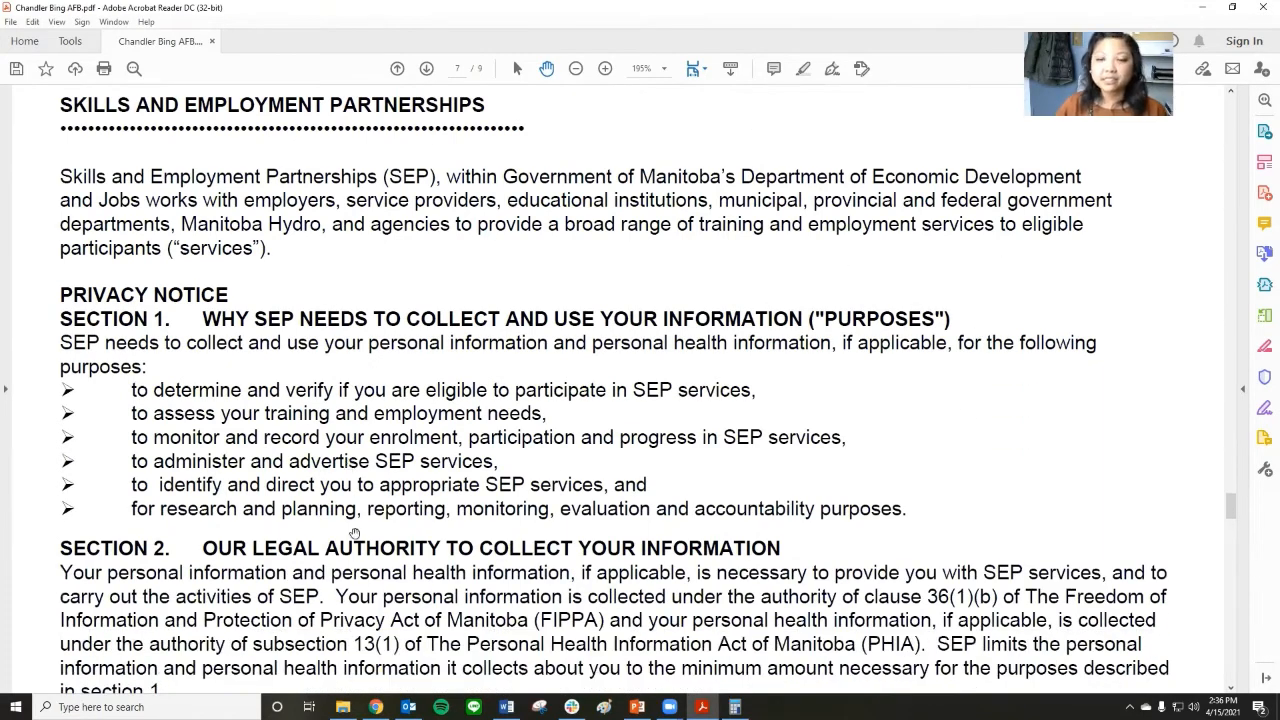
pyautogui.scroll(-1, 895, 413)
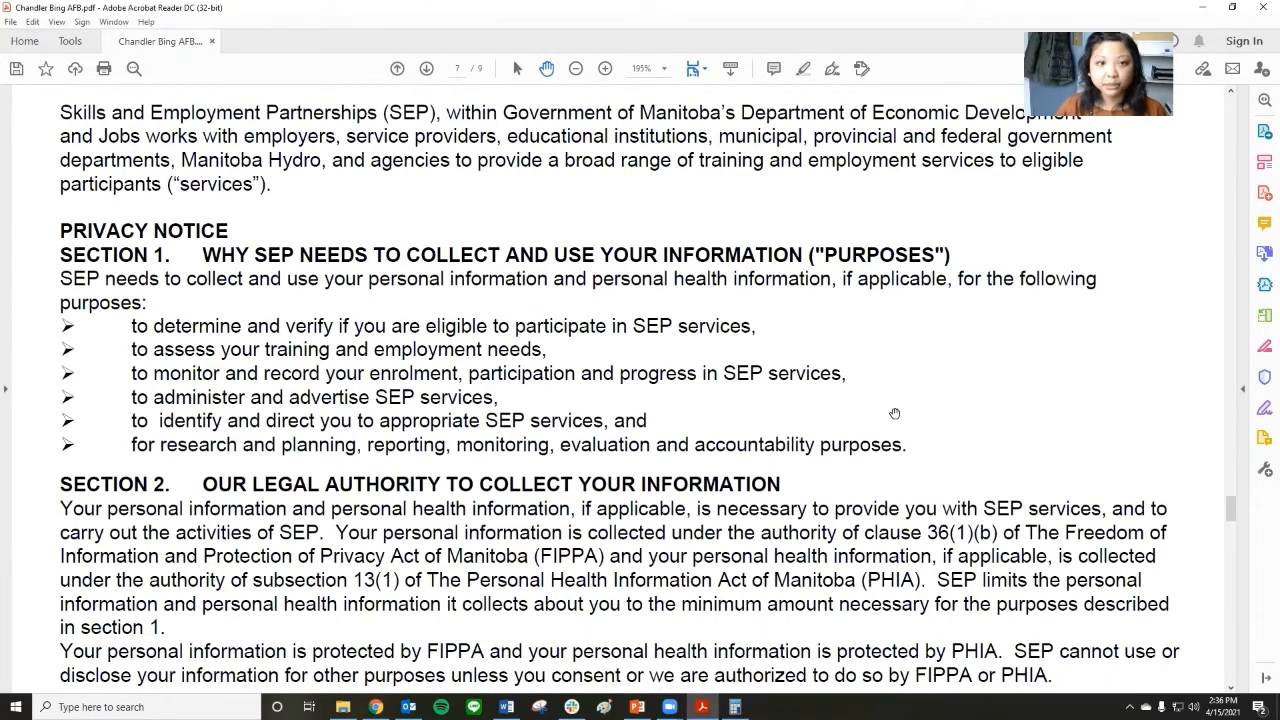
pyautogui.scroll(-5, 895, 413)
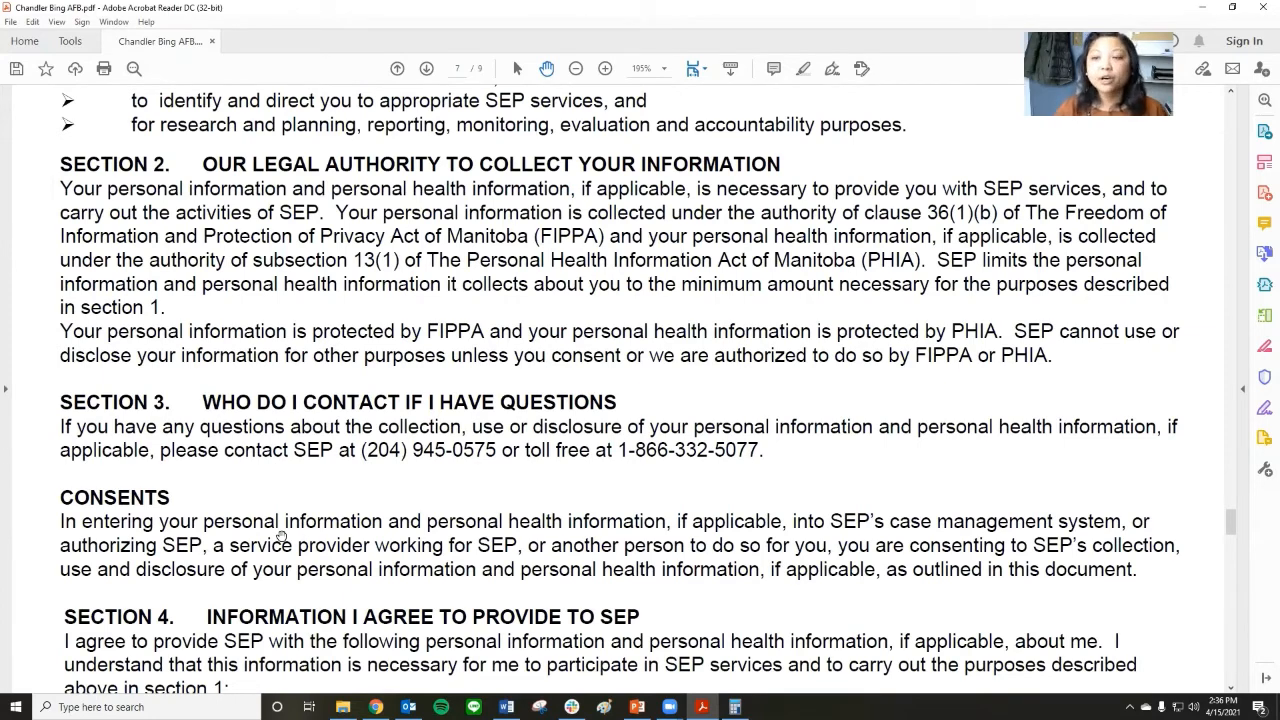
pyautogui.scroll(-3, 413, 483)
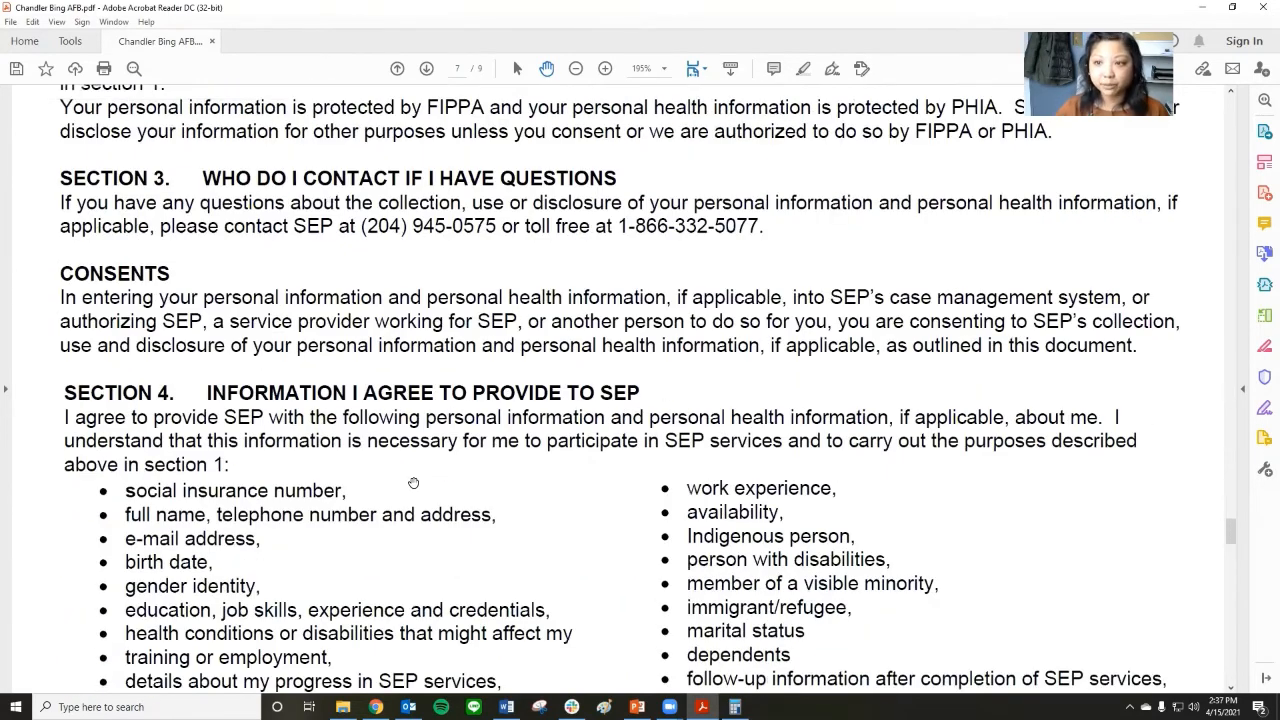
pyautogui.scroll(-12, 413, 483)
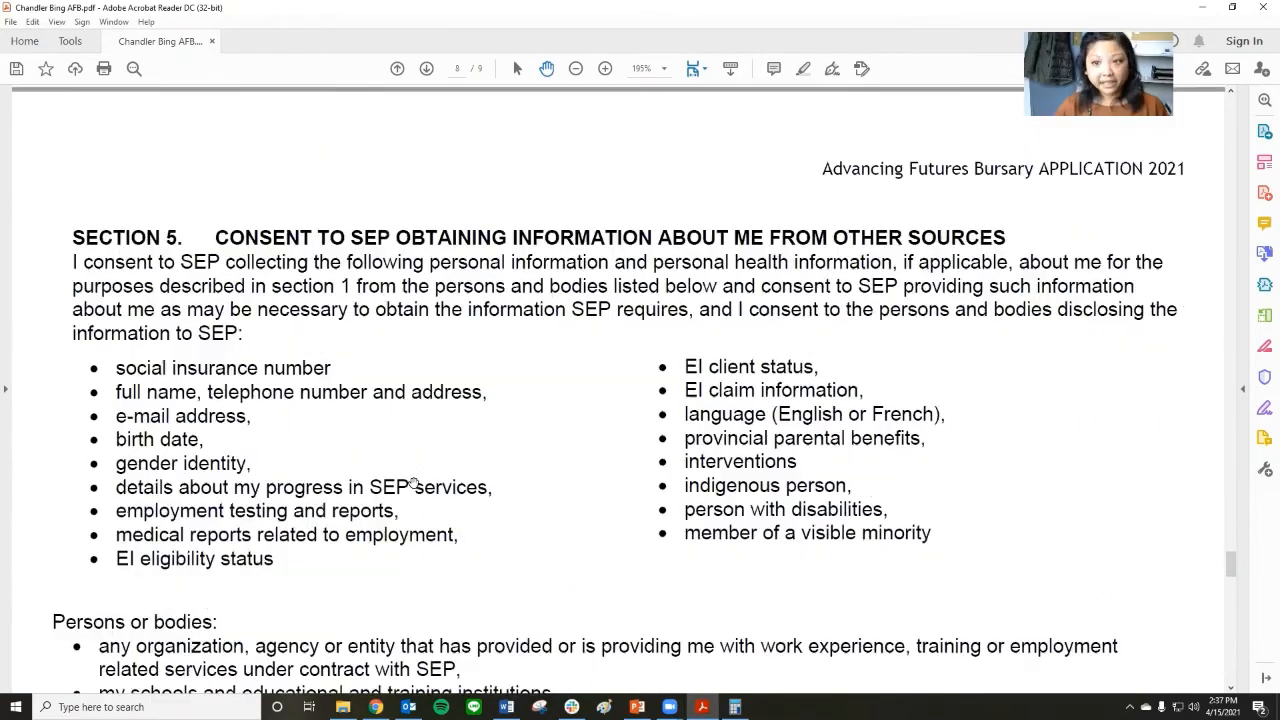
pyautogui.scroll(-4, 413, 483)
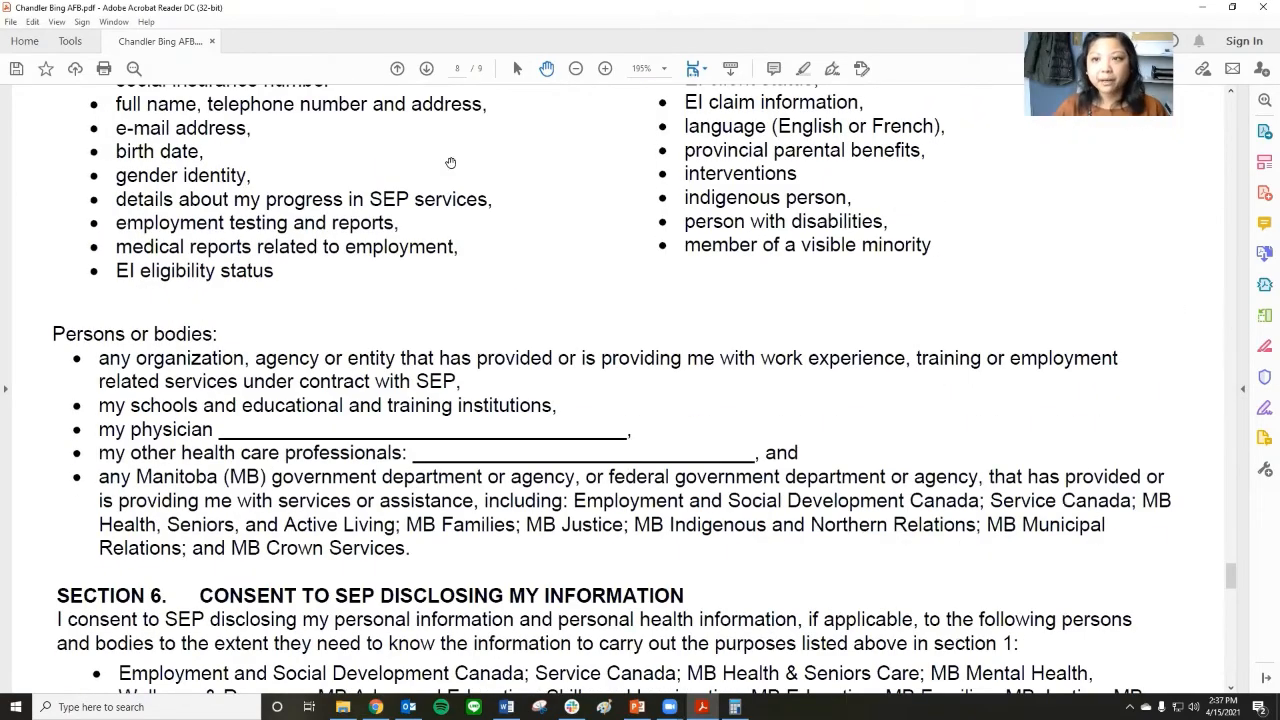
pyautogui.scroll(-1, 497, 477)
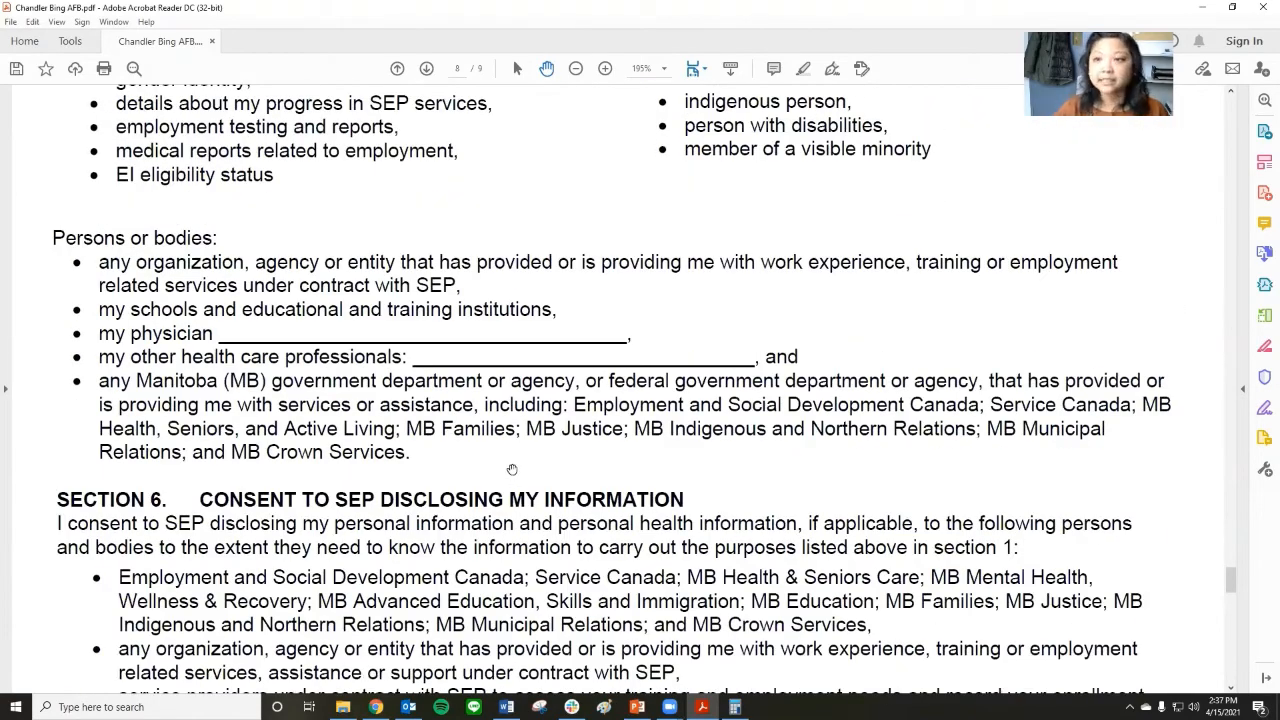
pyautogui.scroll(-3, 512, 469)
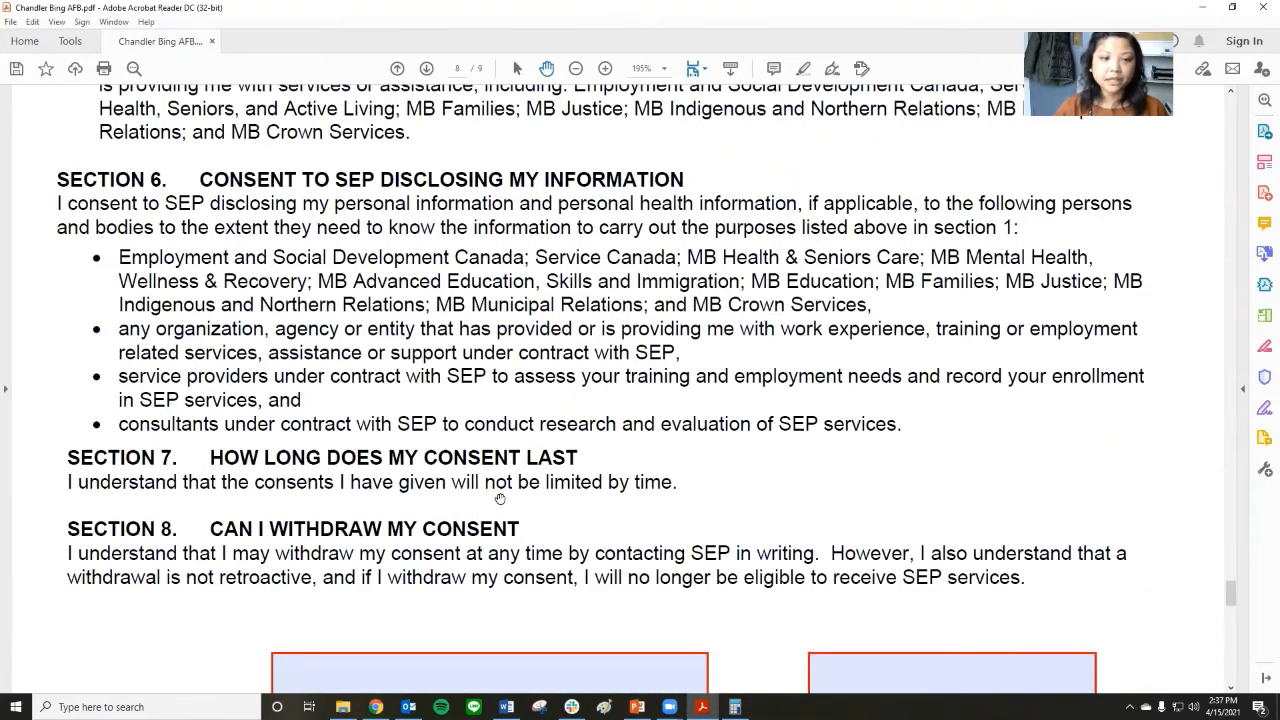
# Sign the Part 7 consent form with the applicant's full name and date it April 15, 2021.
pyautogui.scroll(-3, 500, 497)
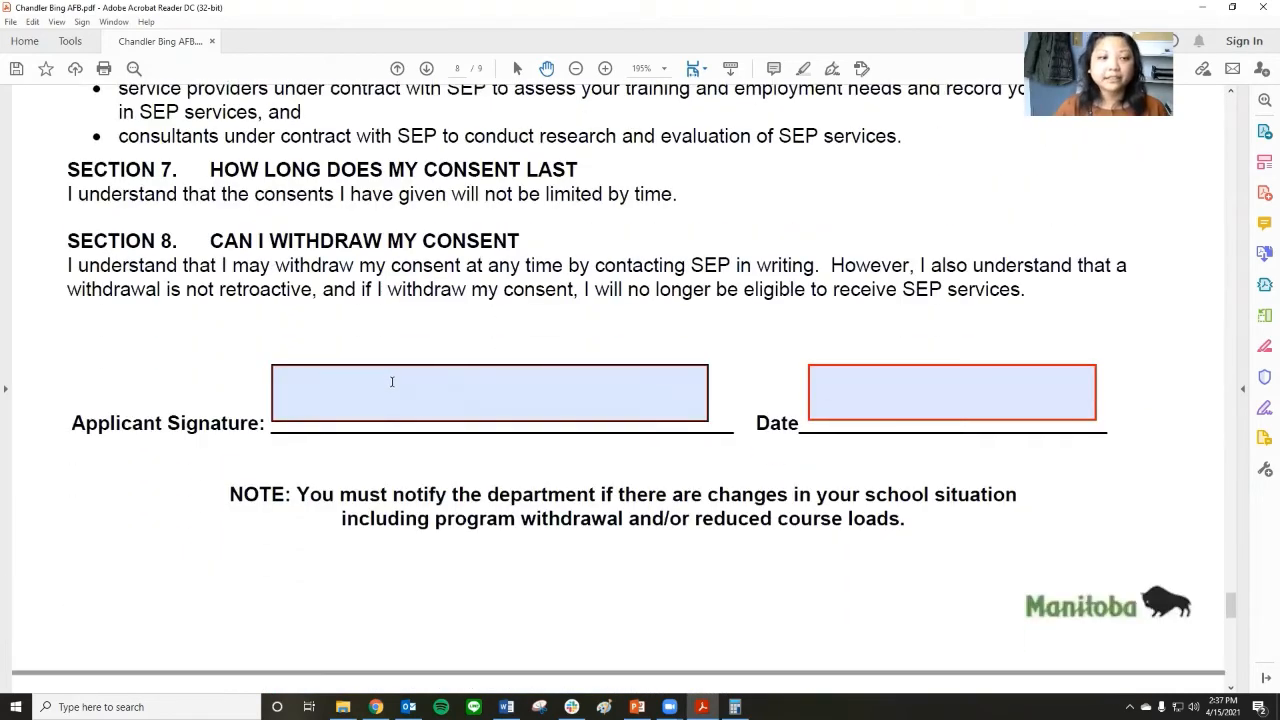
pyautogui.click(392, 381)
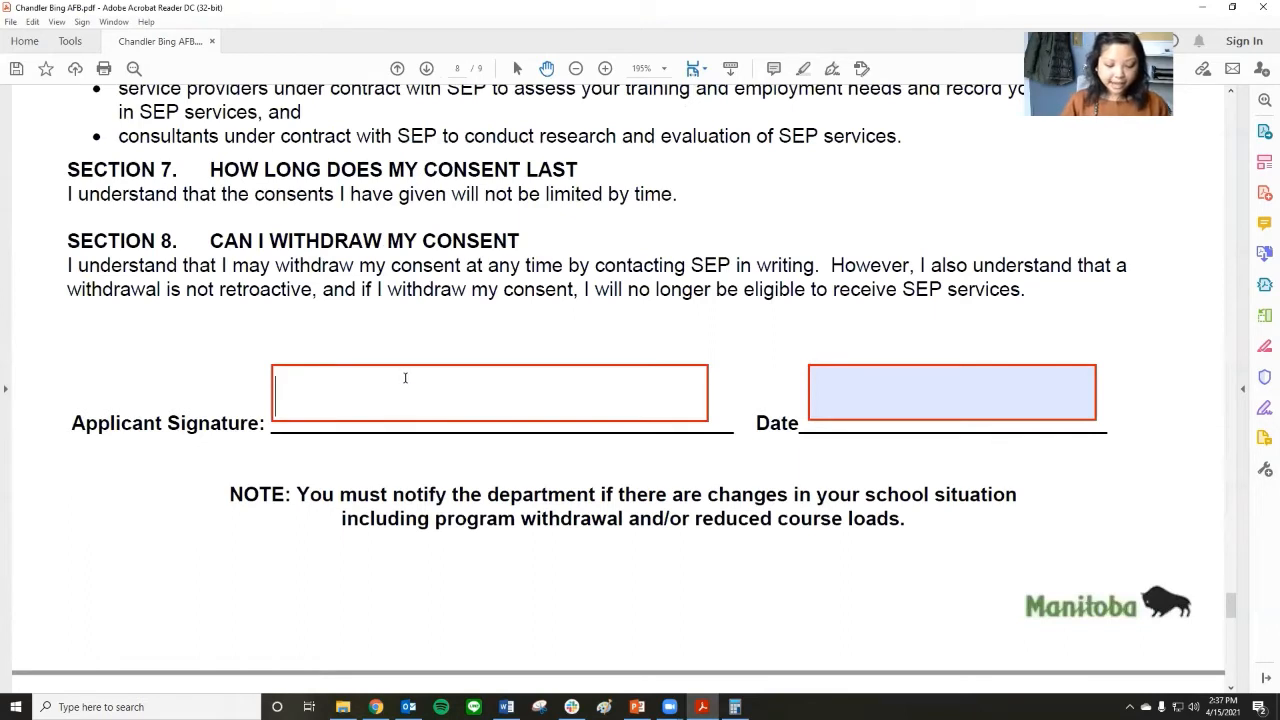
pyautogui.write('Chan')
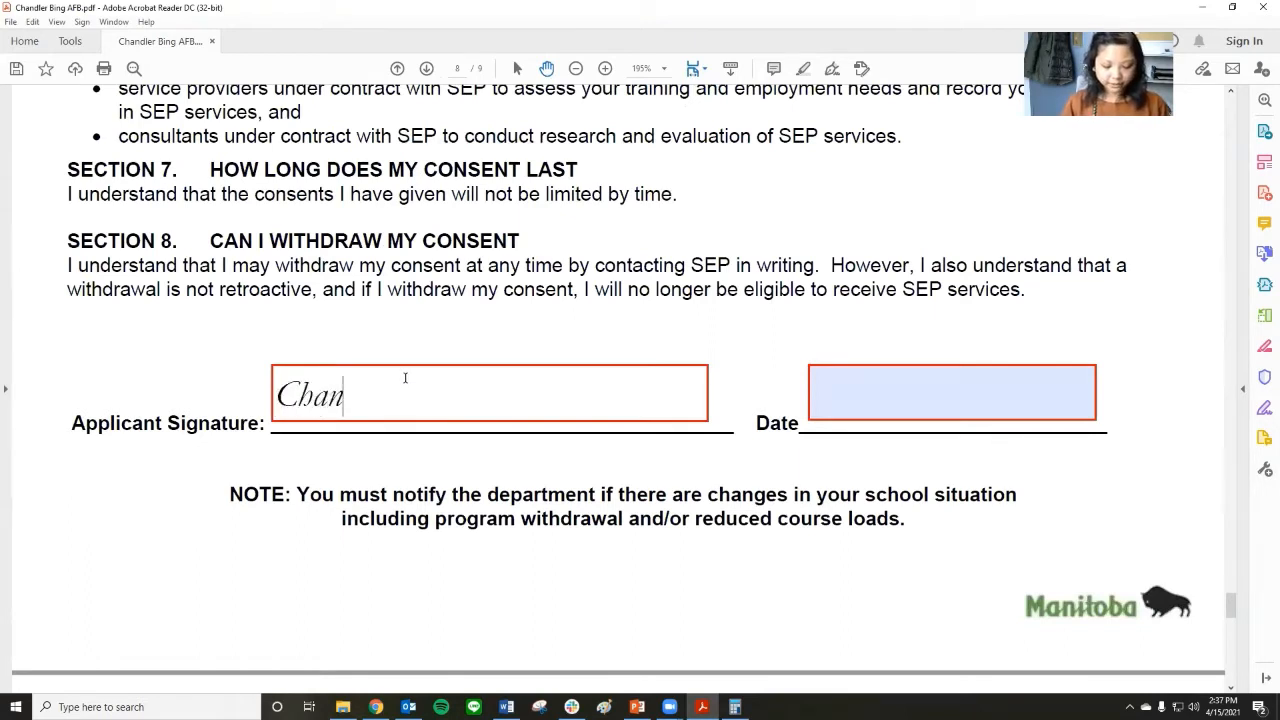
pyautogui.write('der Bin')
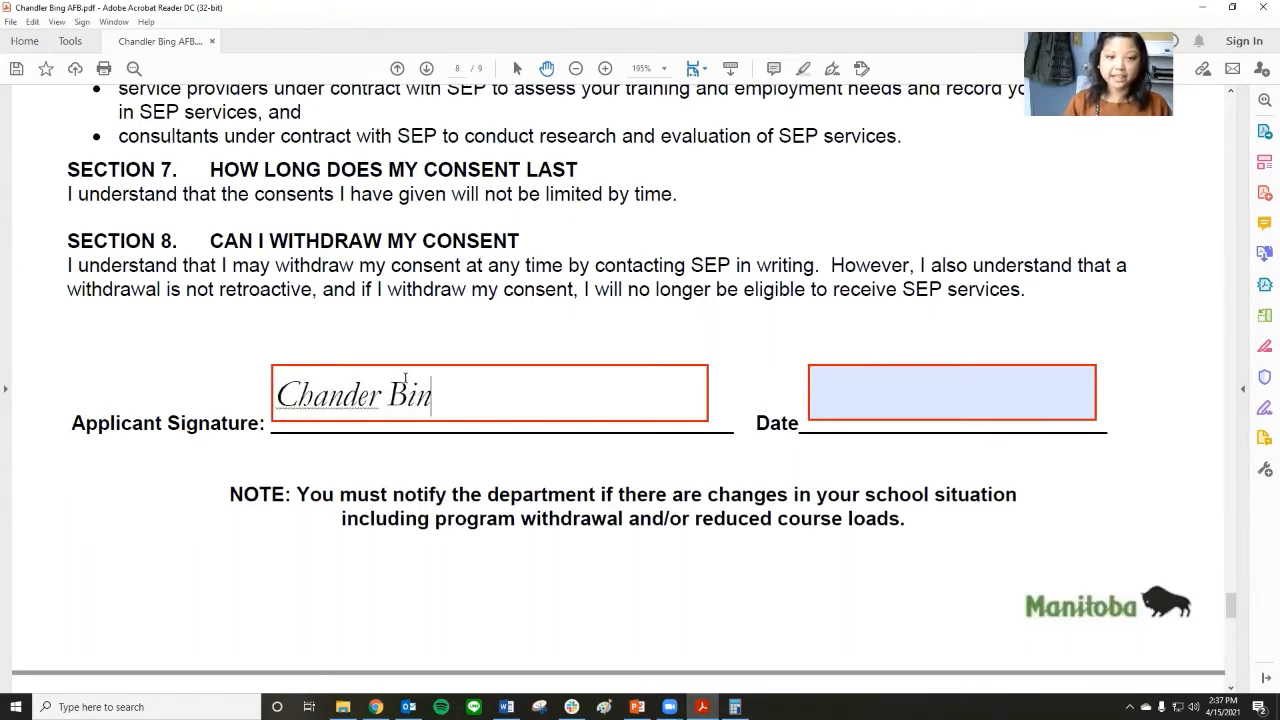
pyautogui.write('g')
pyautogui.press('Tab')
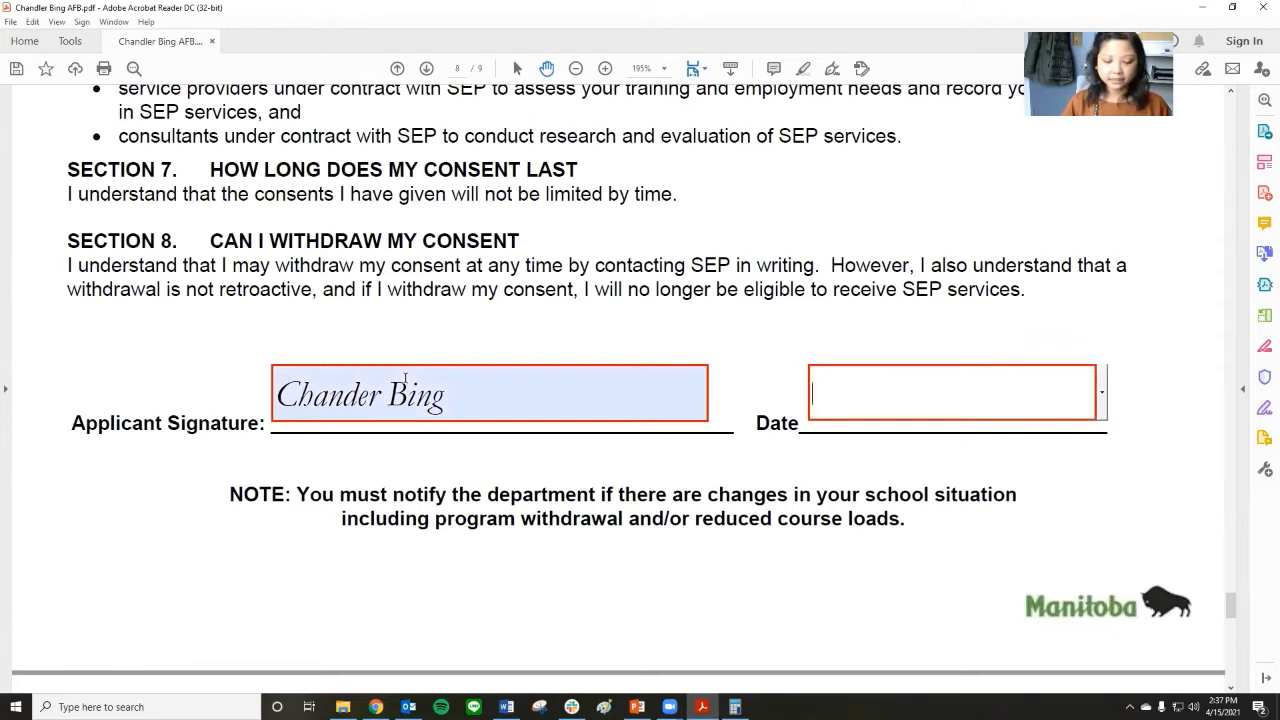
pyautogui.write('Apri')
pyautogui.write('l')
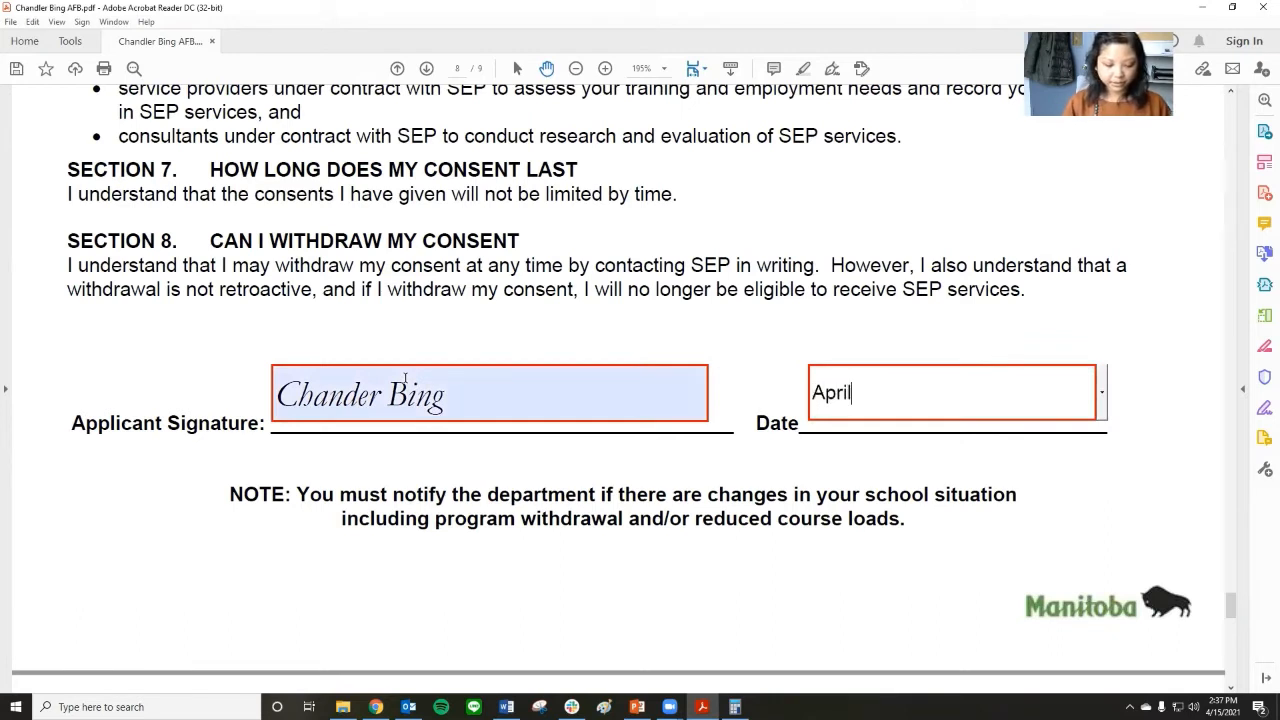
pyautogui.write(' 15, 2021')
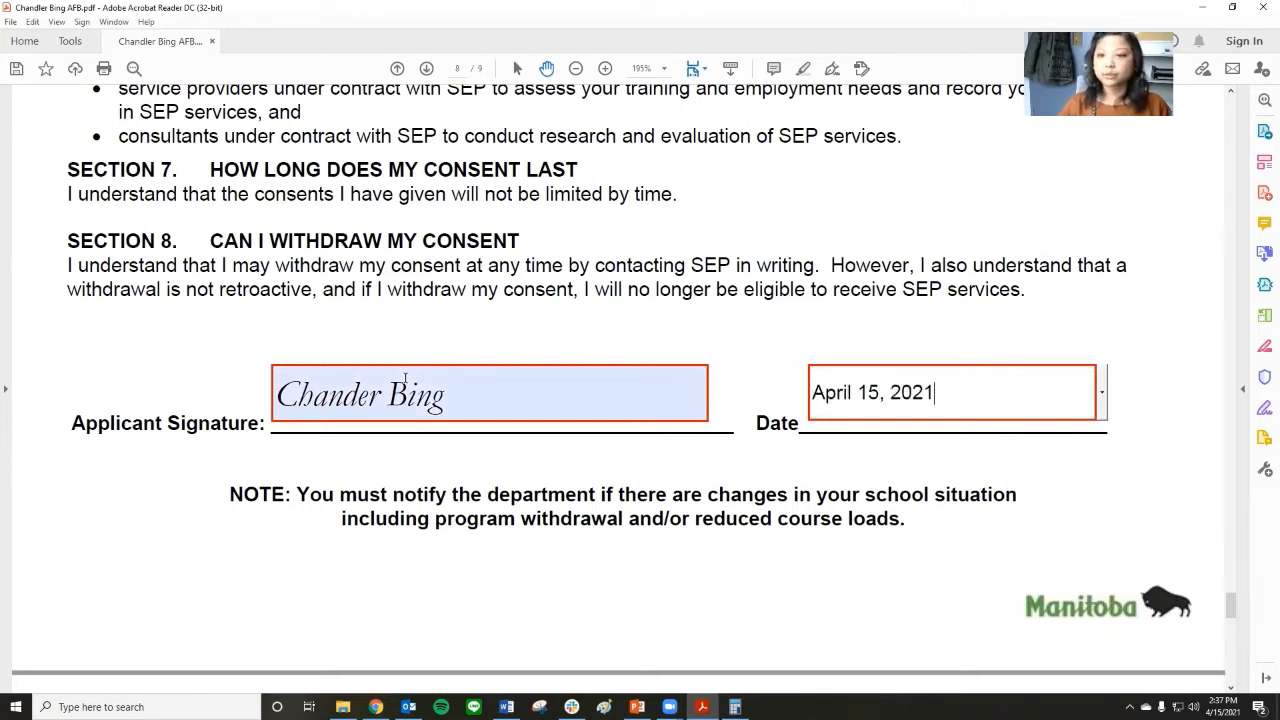
# Read the submission checklist and look in File Explorer's Documents folder for the required transcript and CFS letter files.
pyautogui.scroll(-4, 615, 483)
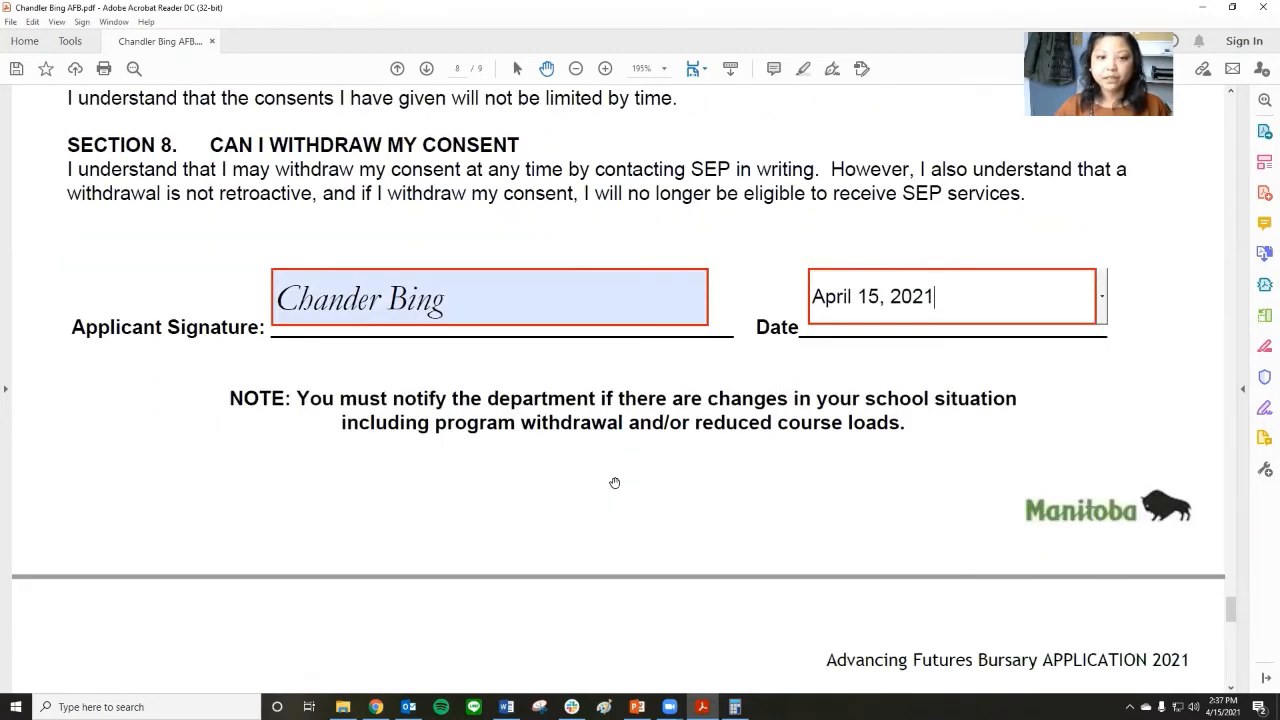
pyautogui.scroll(-6, 615, 483)
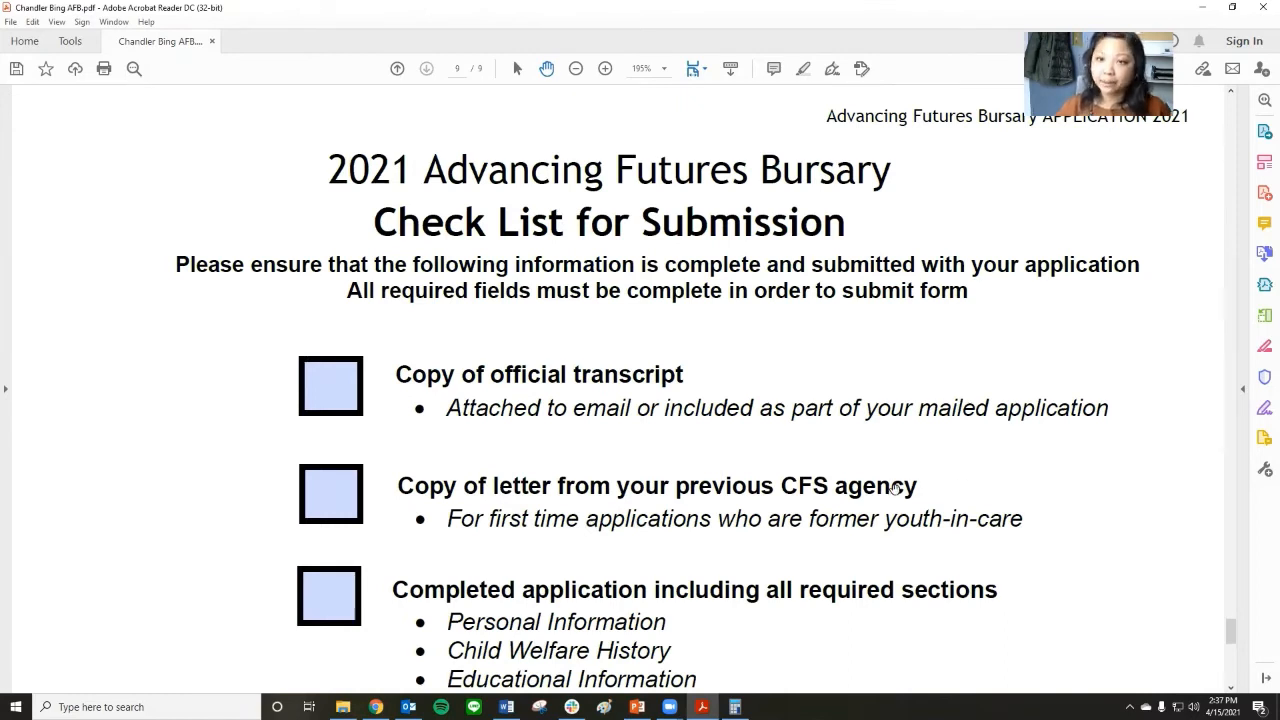
pyautogui.scroll(-2, 466, 412)
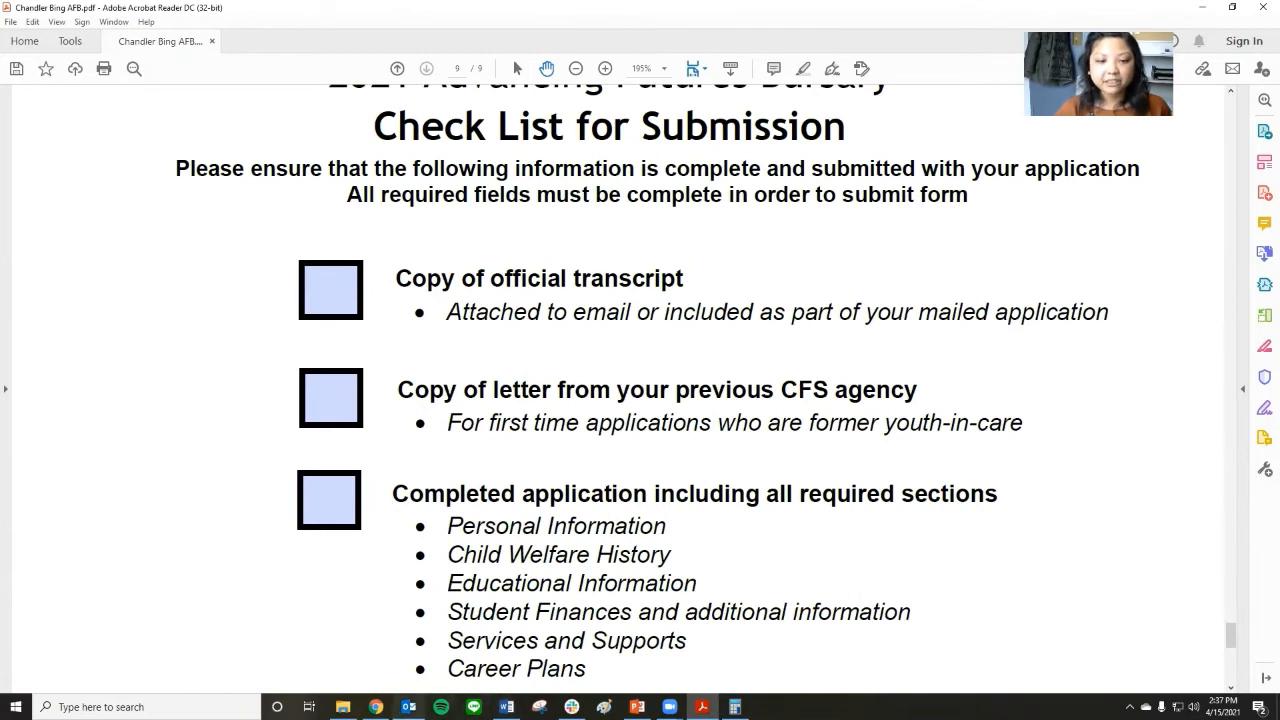
pyautogui.click(343, 707)
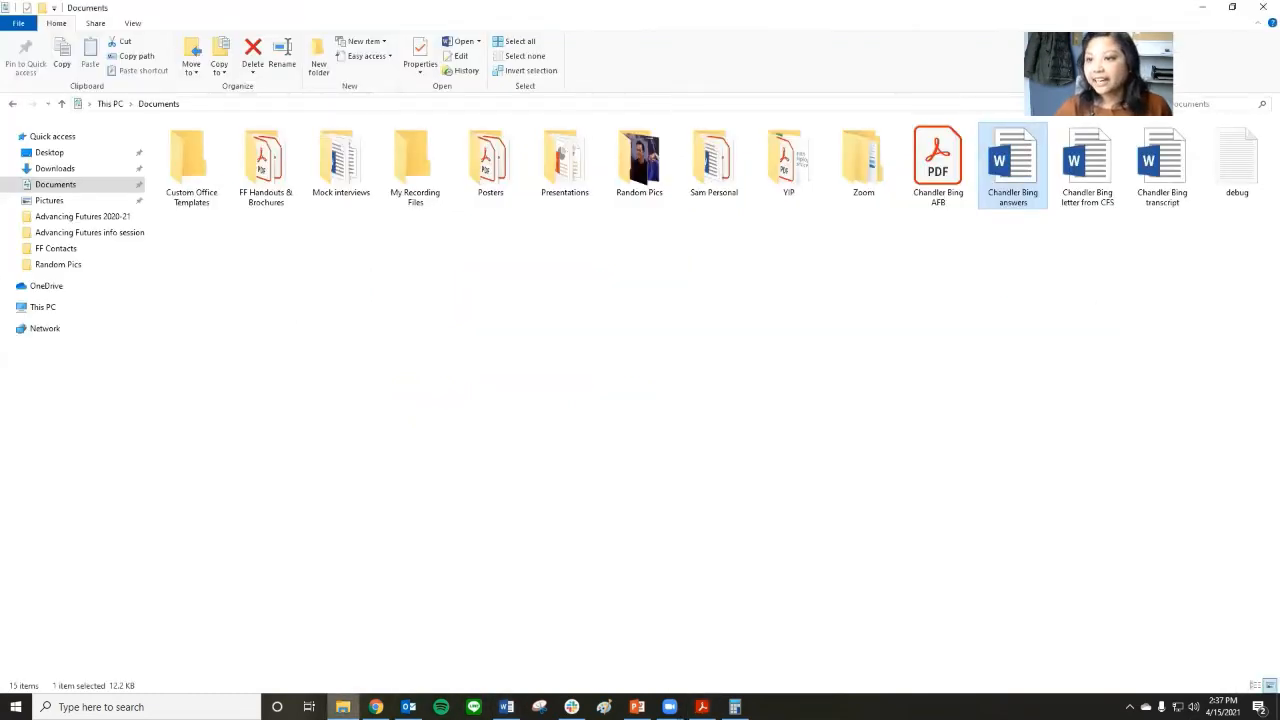
pyautogui.click(343, 707)
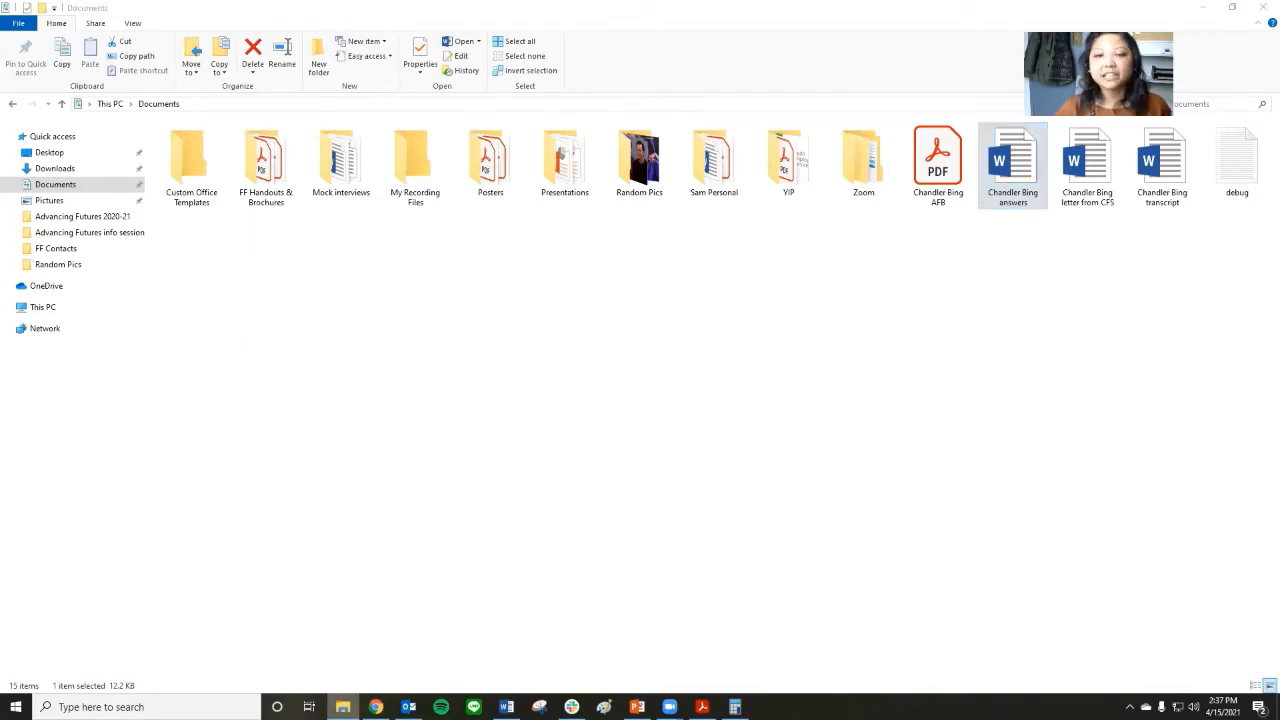
# Tick the official transcript, CFS agency letter, completed application and signed Privacy and Consent Form items on the submission checklist.
pyautogui.click(346, 300)
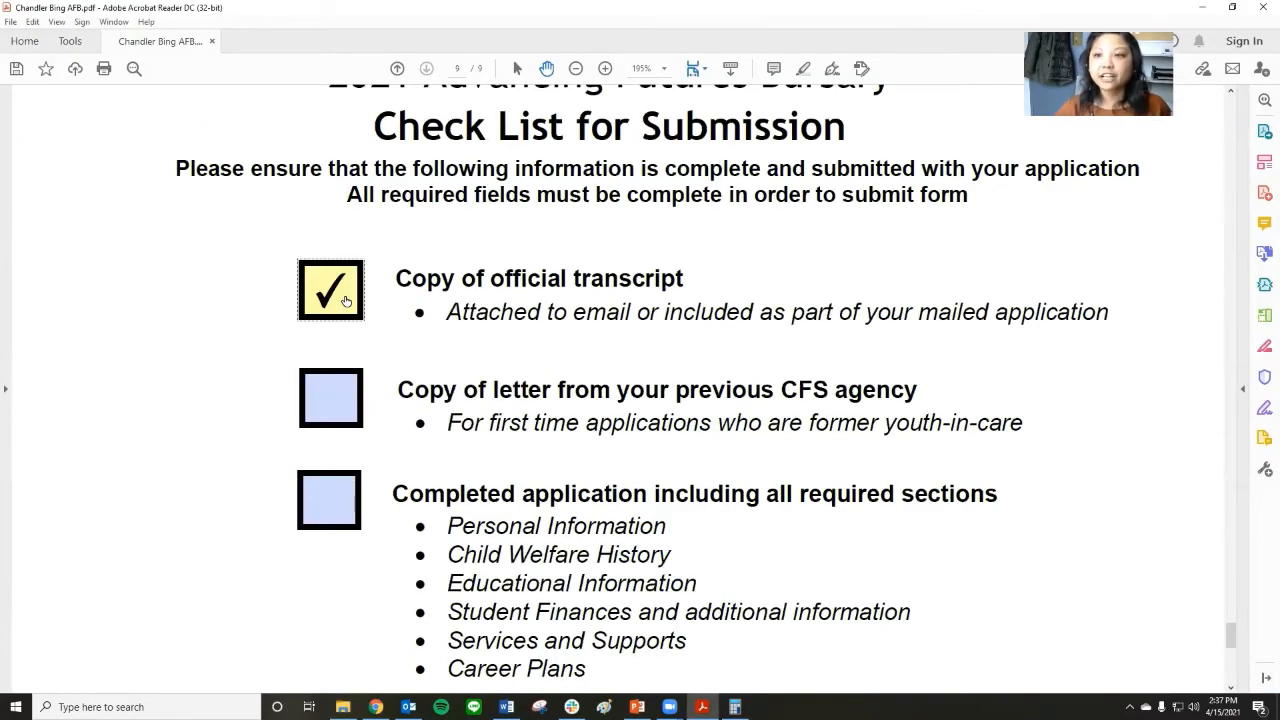
pyautogui.scroll(-3, 418, 350)
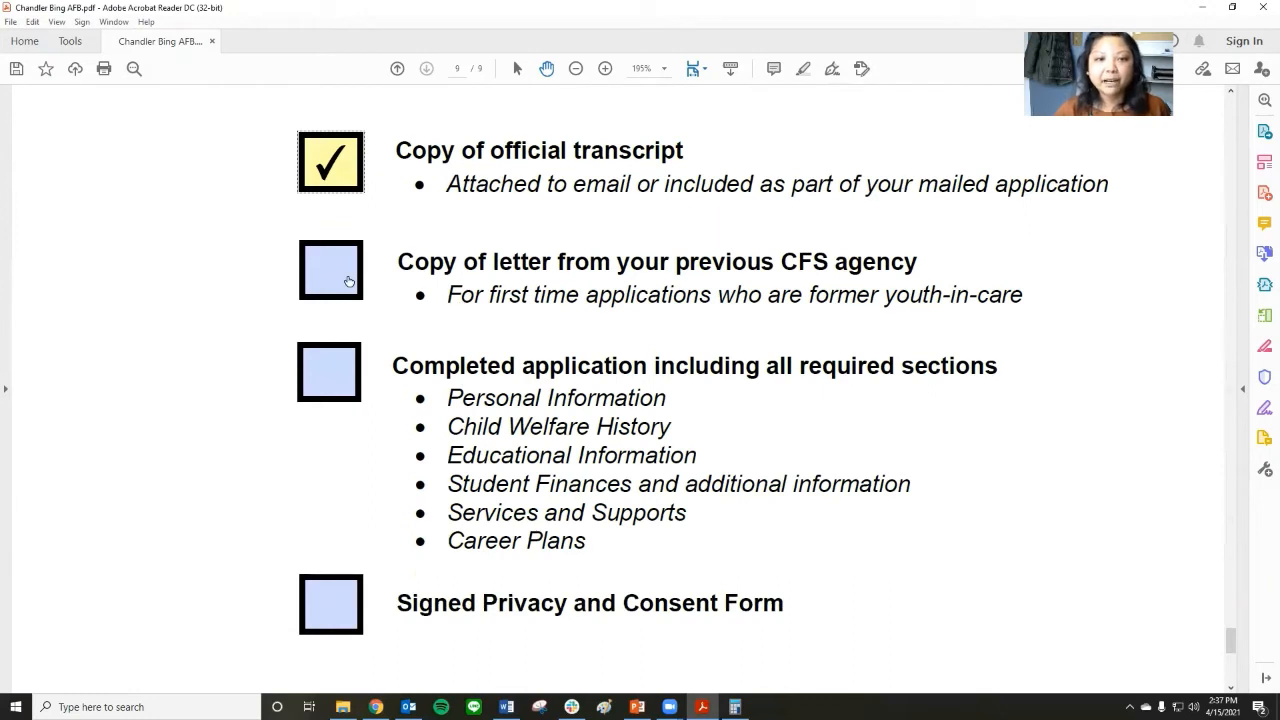
pyautogui.click(343, 277)
pyautogui.scroll(-2, 515, 457)
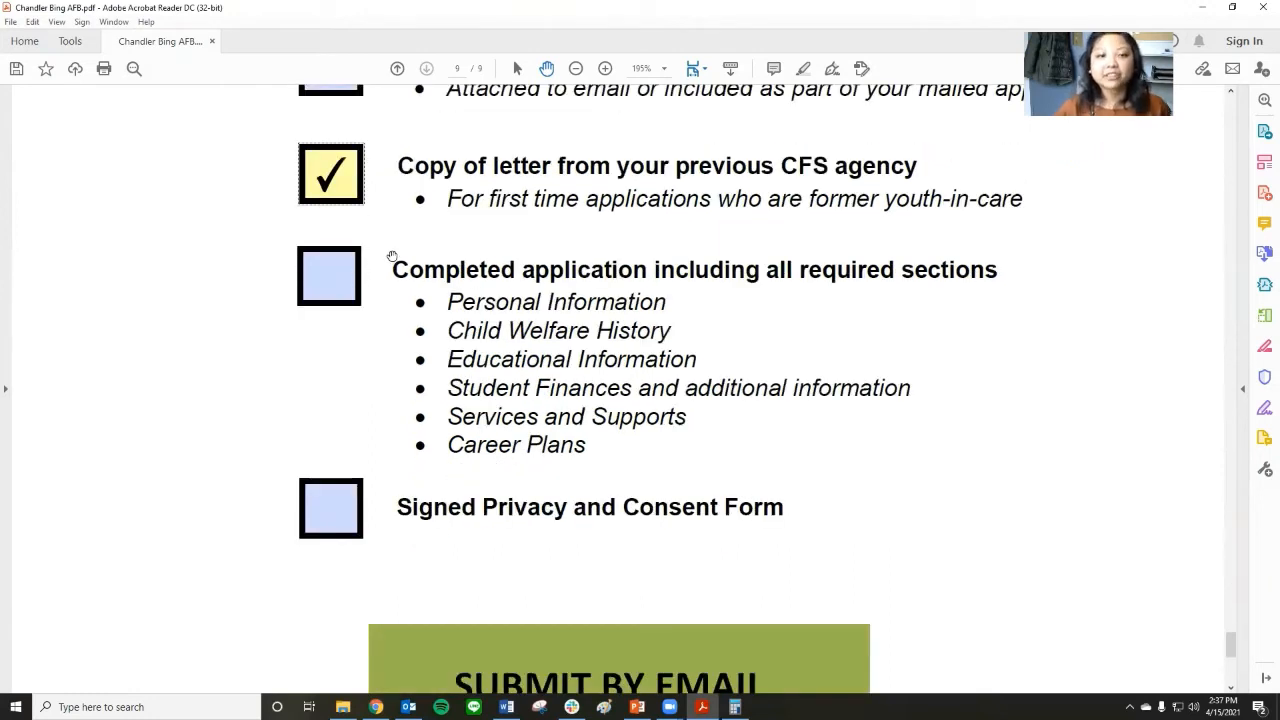
pyautogui.click(342, 278)
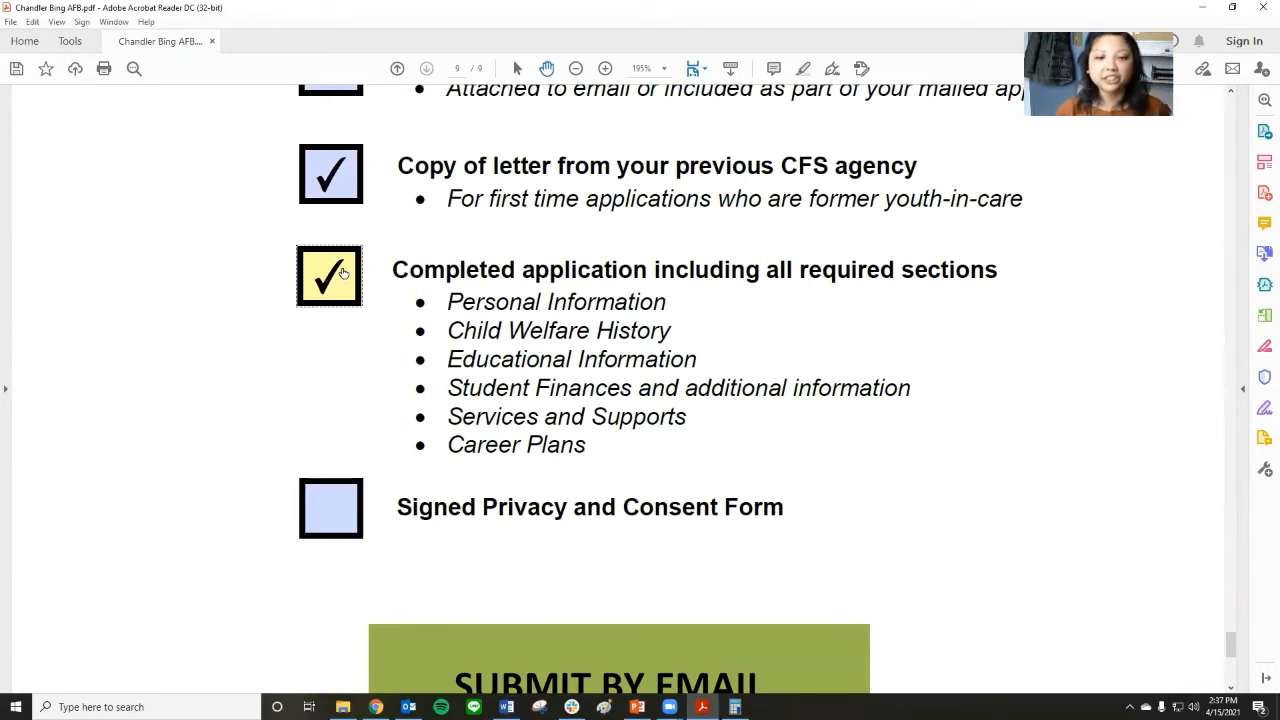
pyautogui.scroll(-2, 345, 283)
pyautogui.click(343, 413)
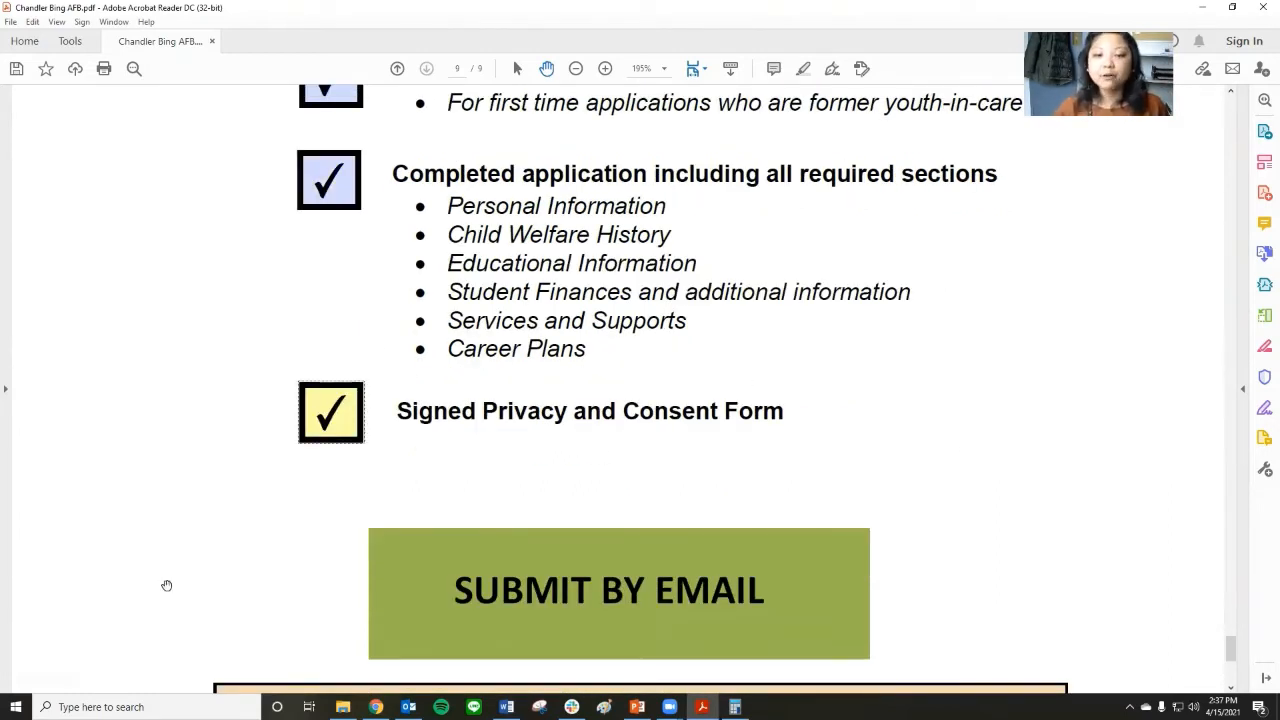
# Submit the application by email using the default email application, Microsoft Outlook.
pyautogui.scroll(-5, 162, 578)
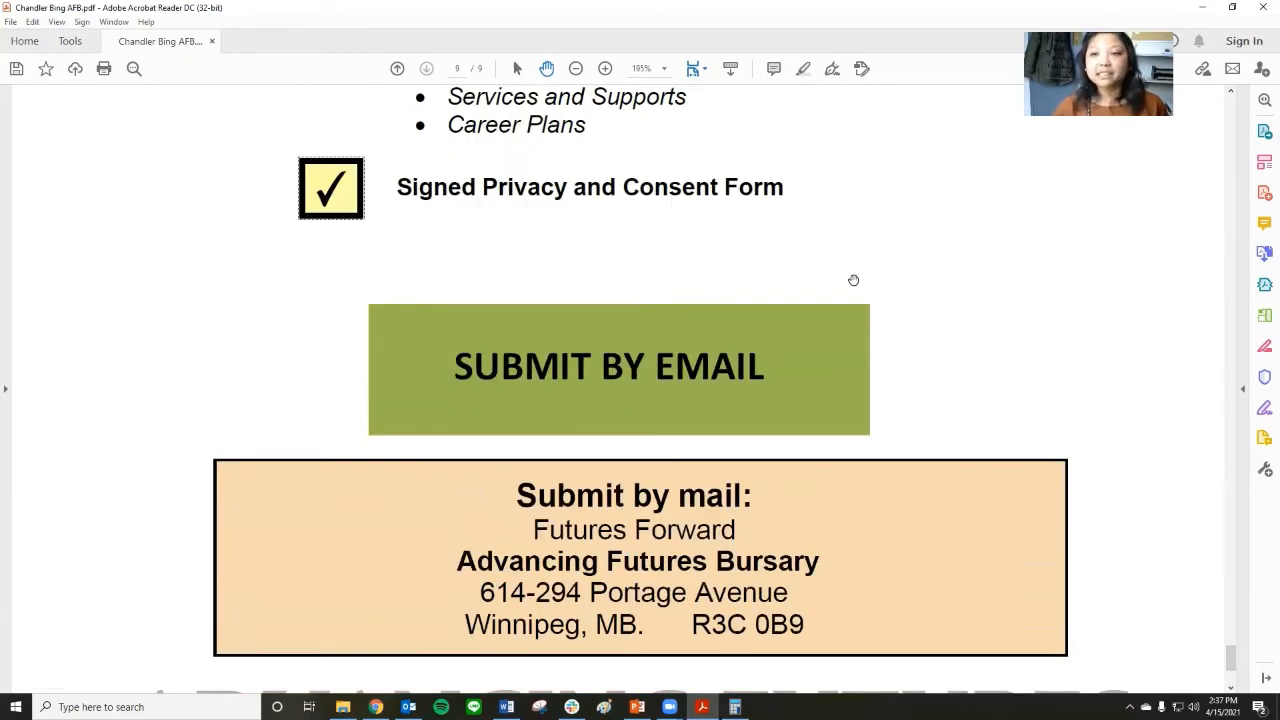
pyautogui.click(630, 392)
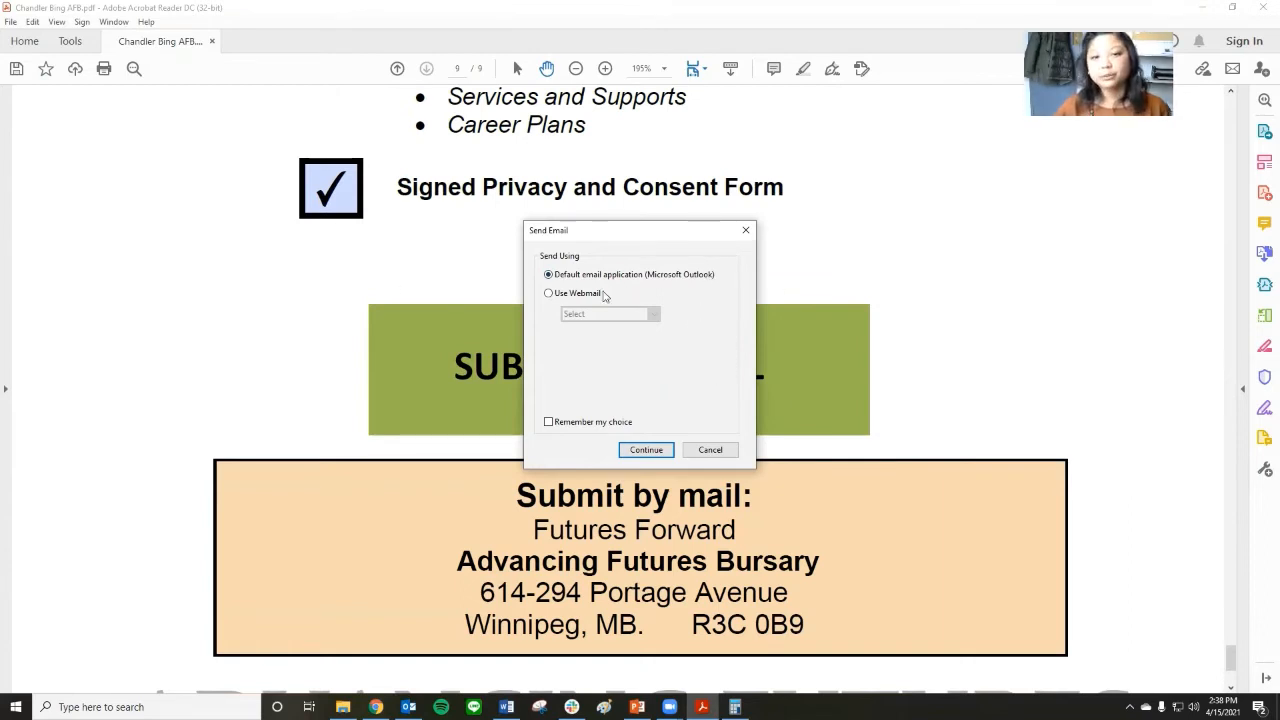
pyautogui.click(549, 294)
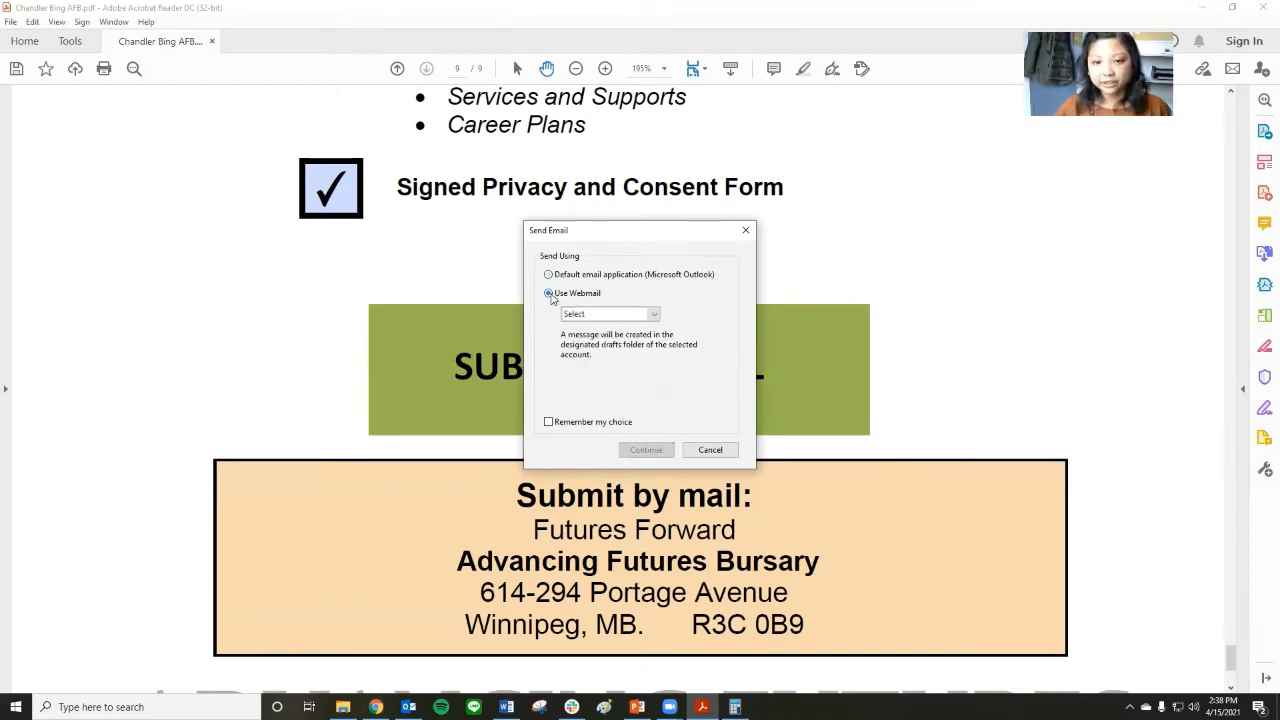
pyautogui.click(549, 275)
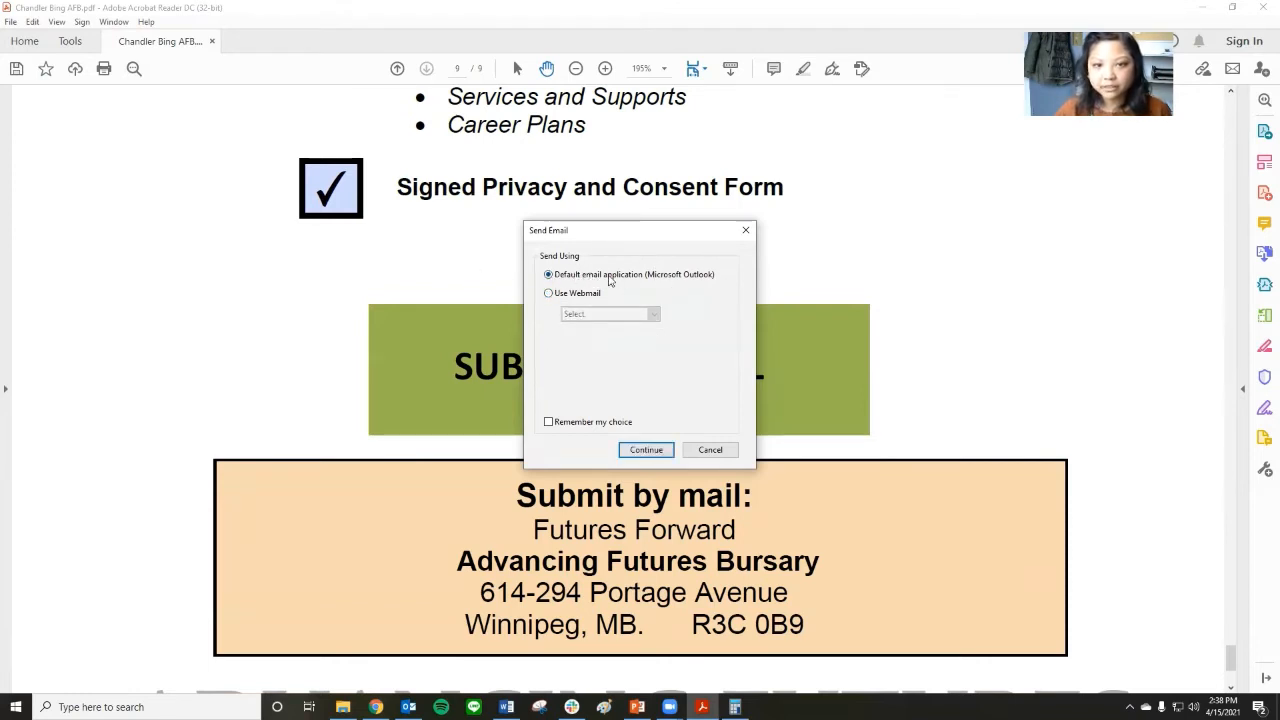
pyautogui.click(646, 450)
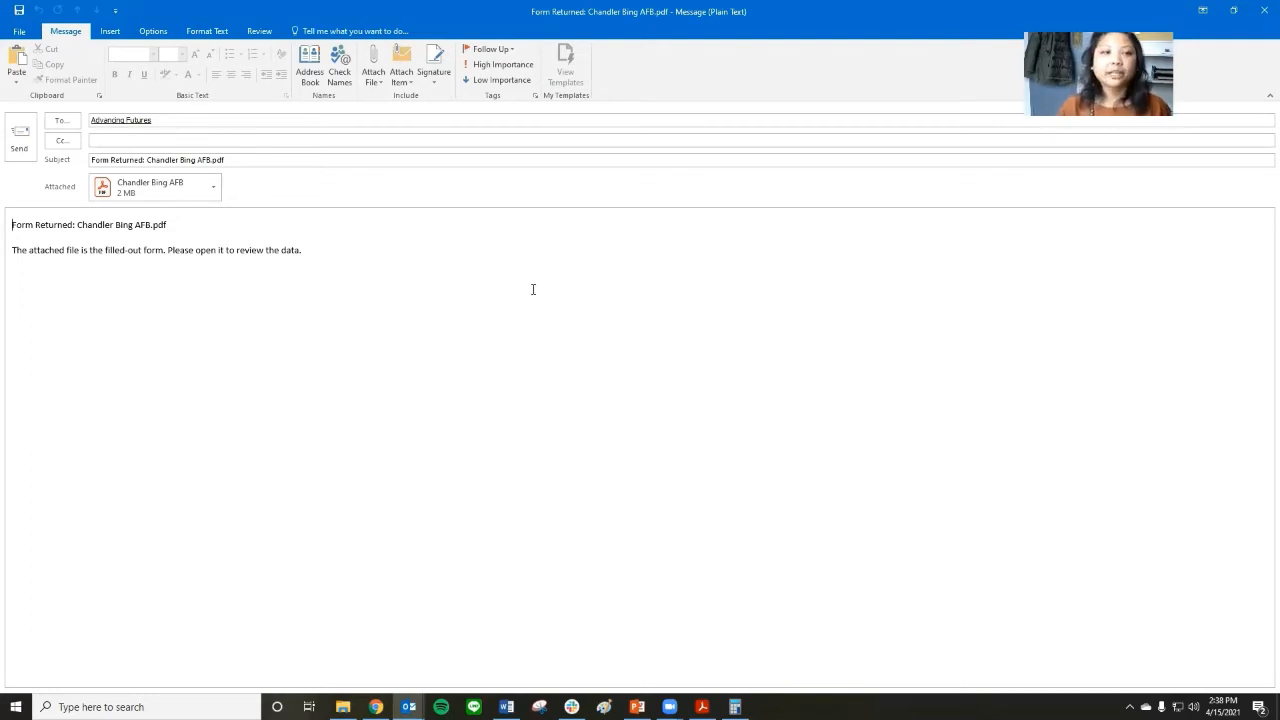
# Attach the applicant's letter from CFS and transcript Word files from the Documents folder to the email.
pyautogui.doubleClick(197, 193)
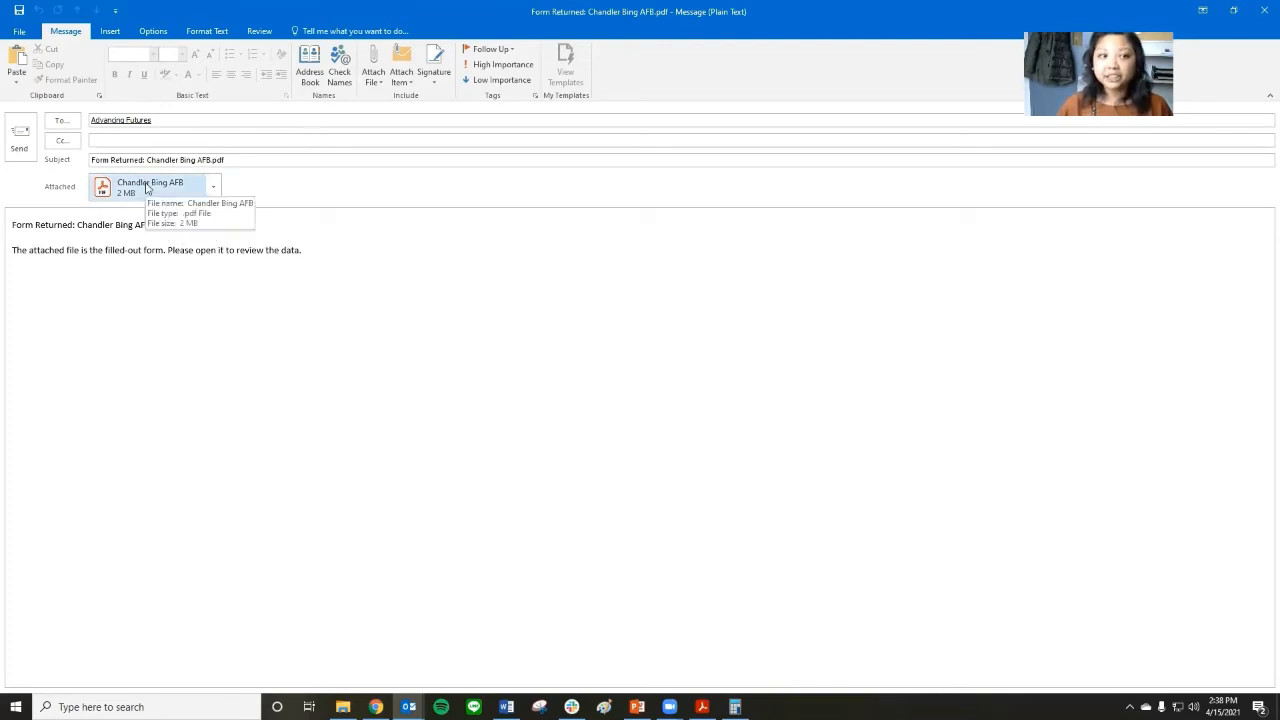
pyautogui.click(380, 84)
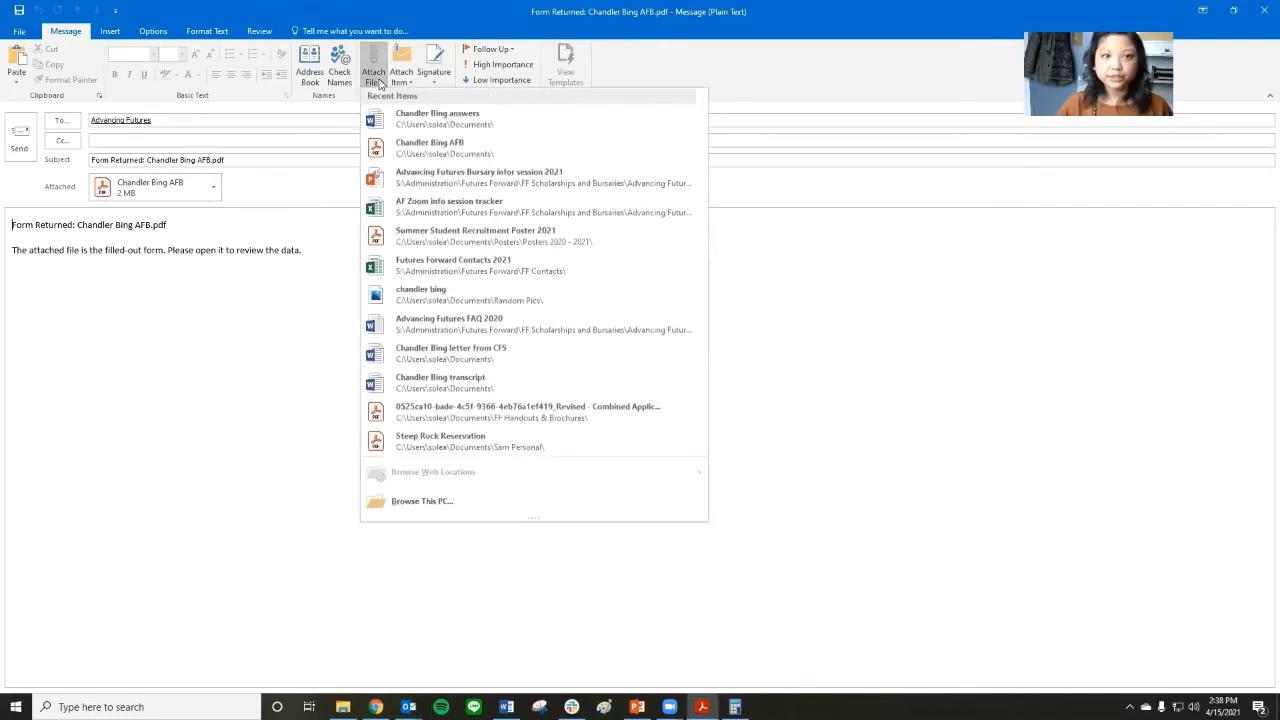
pyautogui.click(468, 499)
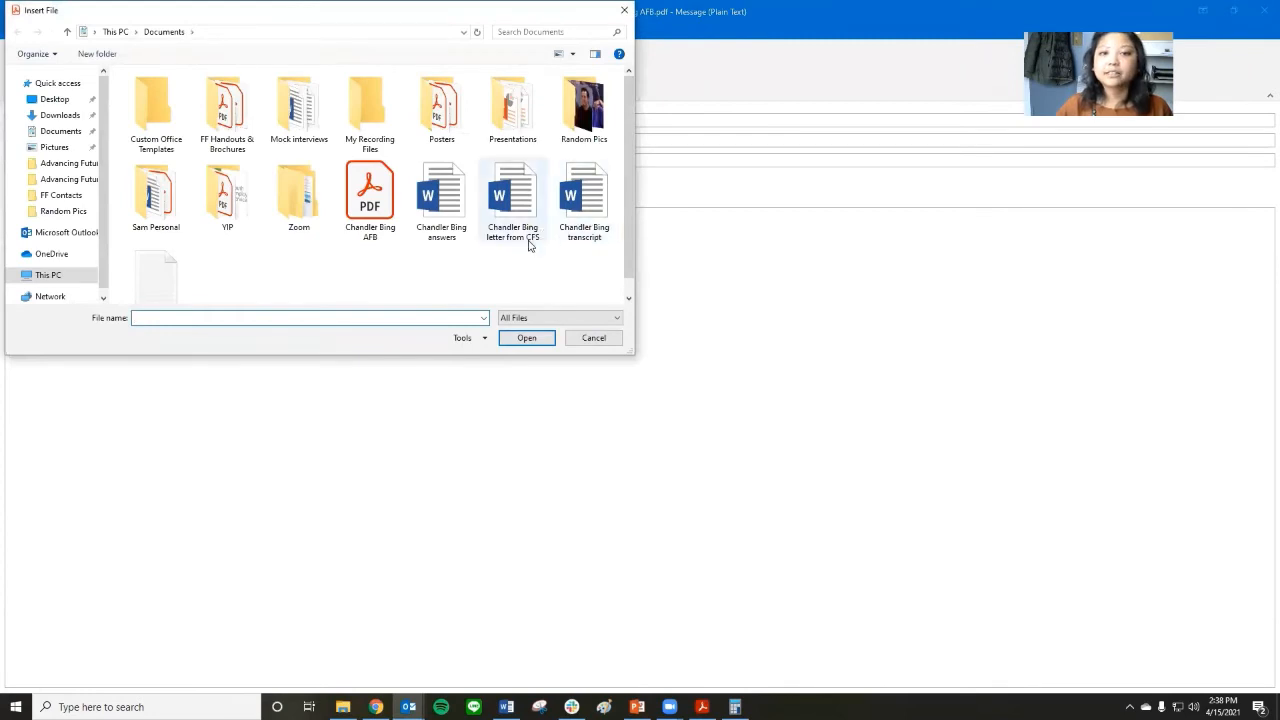
pyautogui.click(530, 242)
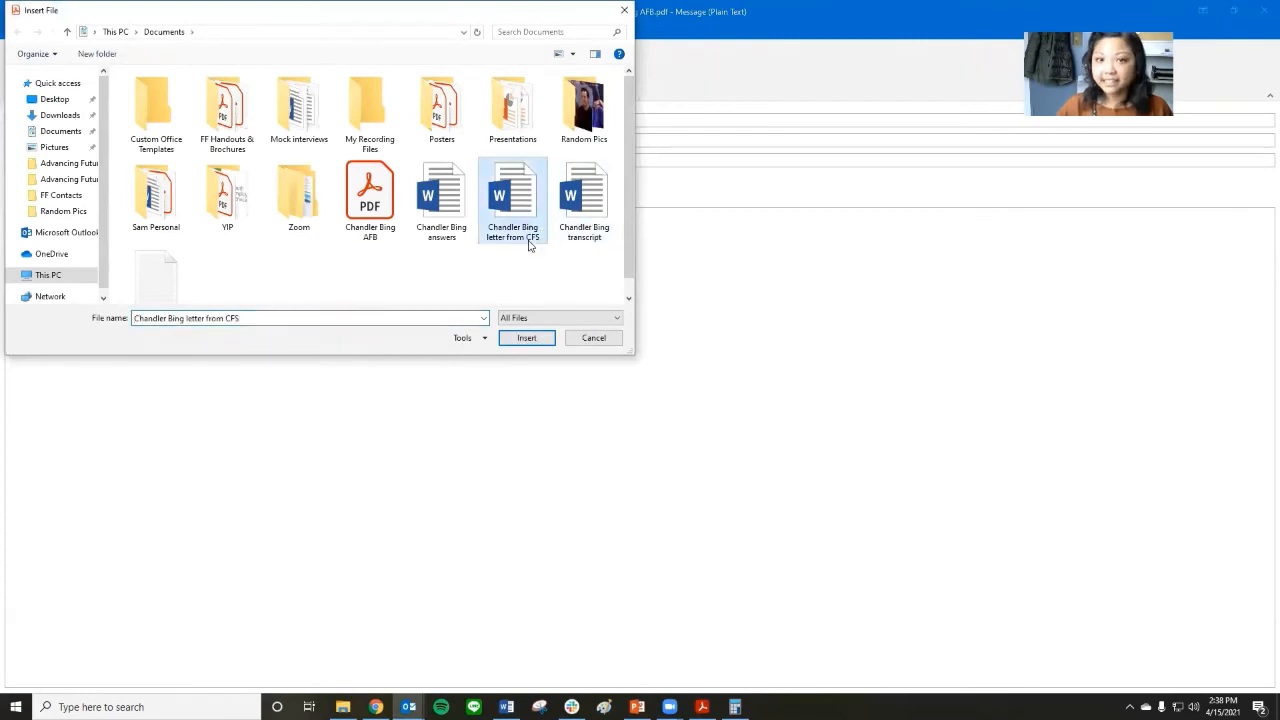
pyautogui.keyDown('ctrl'); pyautogui.click(580, 237); pyautogui.keyUp('ctrl')
pyautogui.click(525, 336)
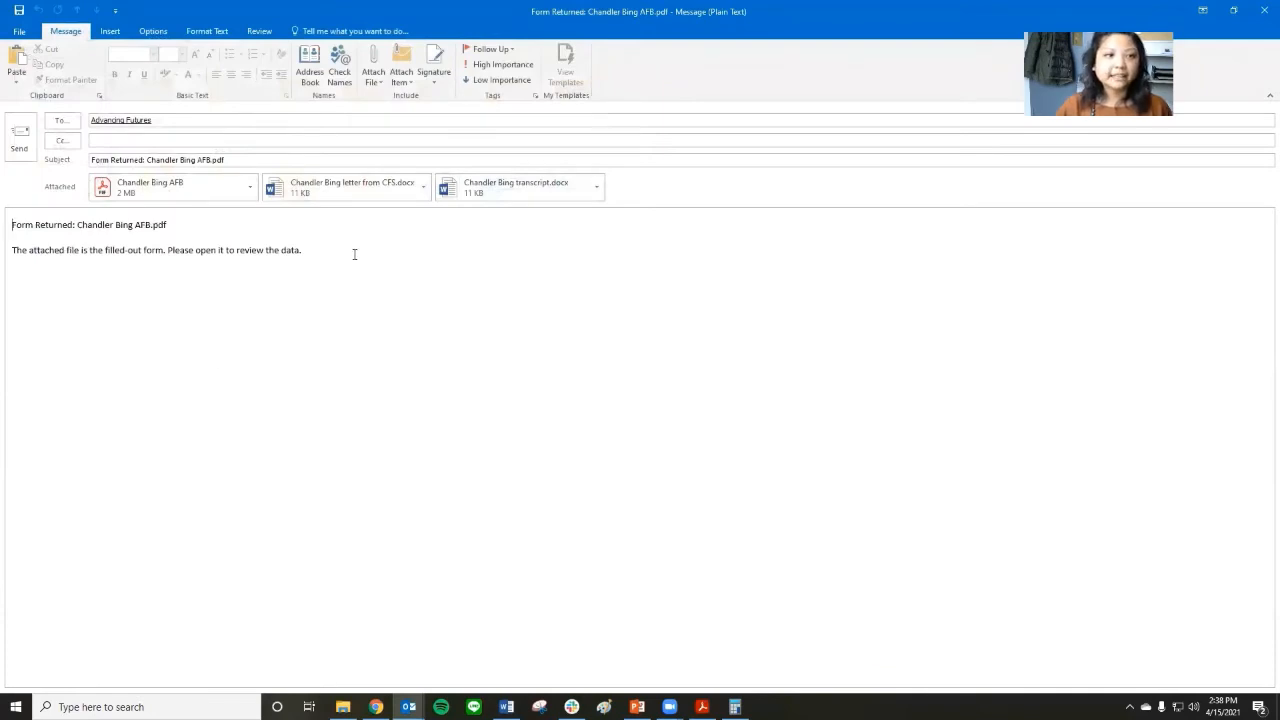
# Replace the message's "Form Returned" line with a sentence giving the applicant's full name and "I have my completed application", followed by a blank line.
pyautogui.moveTo(354, 251); pyautogui.dragTo(6, 206)
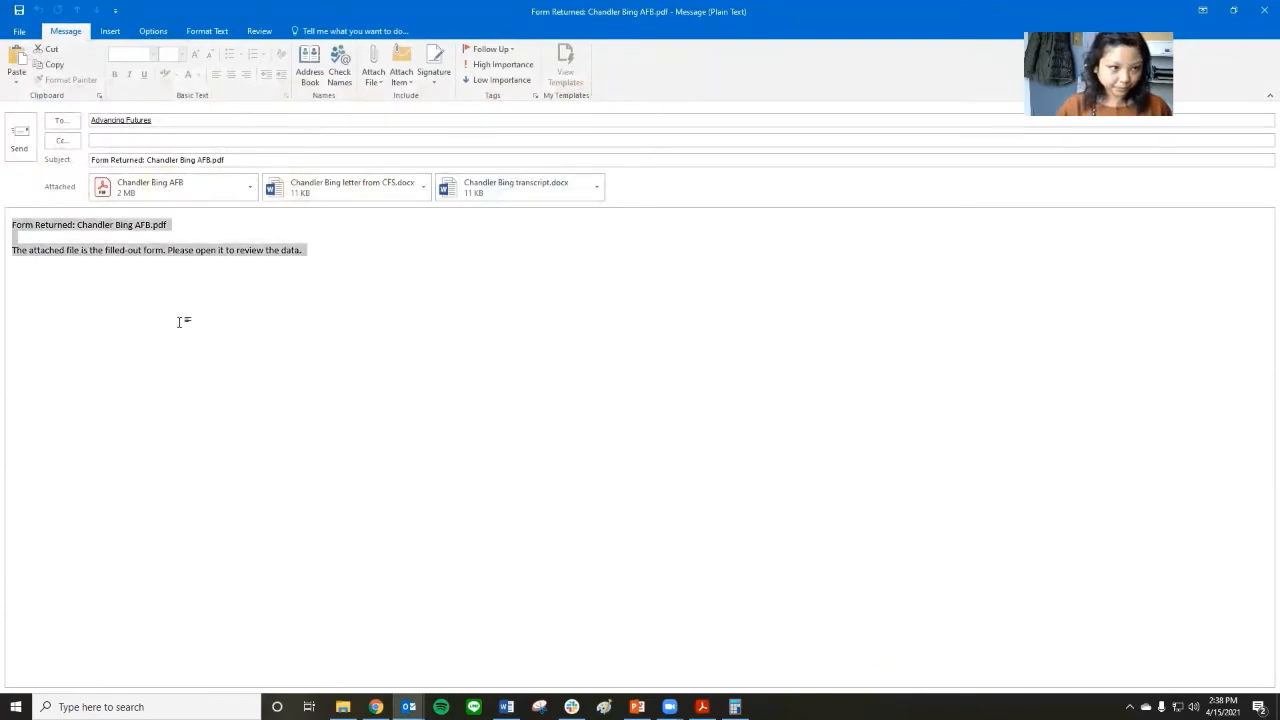
pyautogui.click(131, 281)
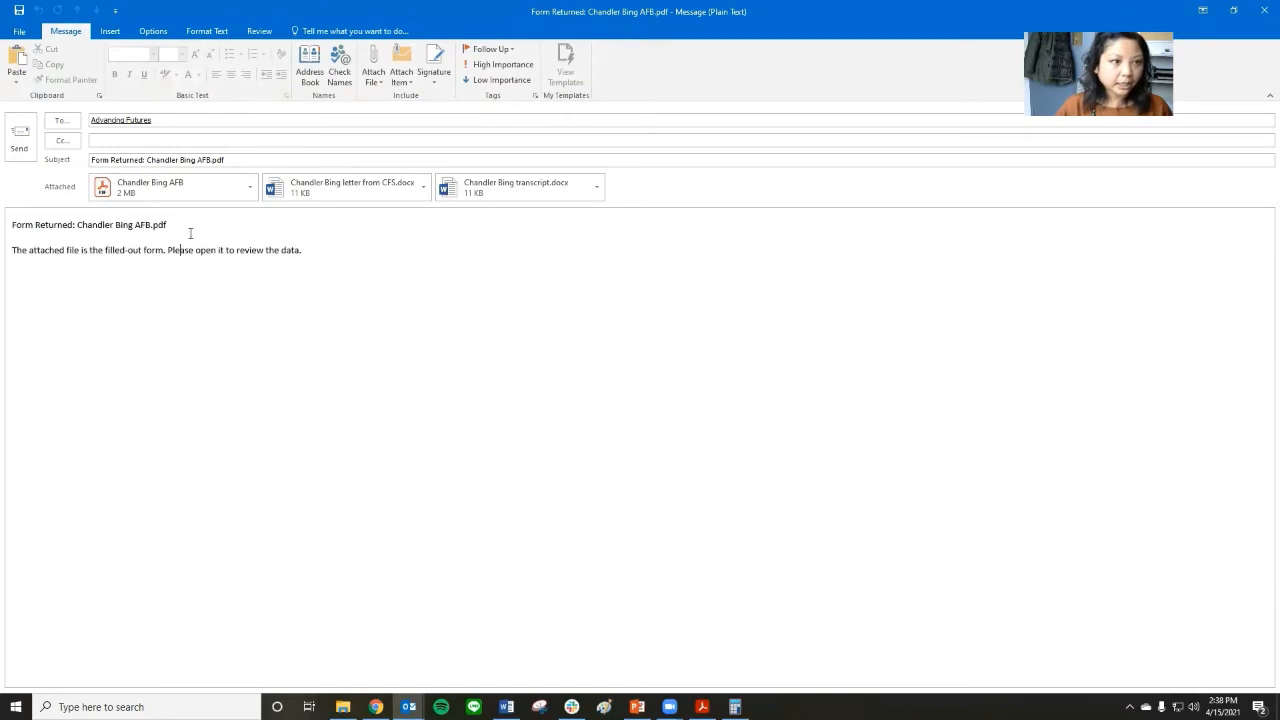
pyautogui.moveTo(172, 226); pyautogui.dragTo(12, 236)
pyautogui.press('Delete')
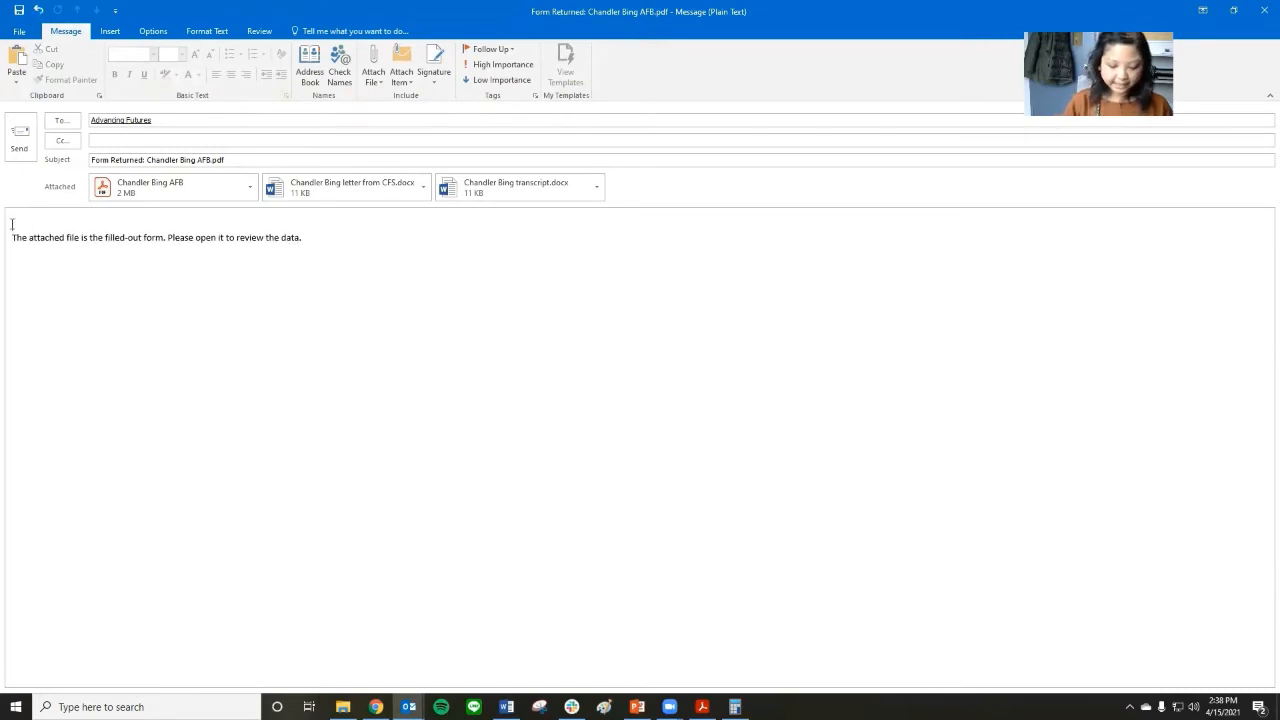
pyautogui.write('My ')
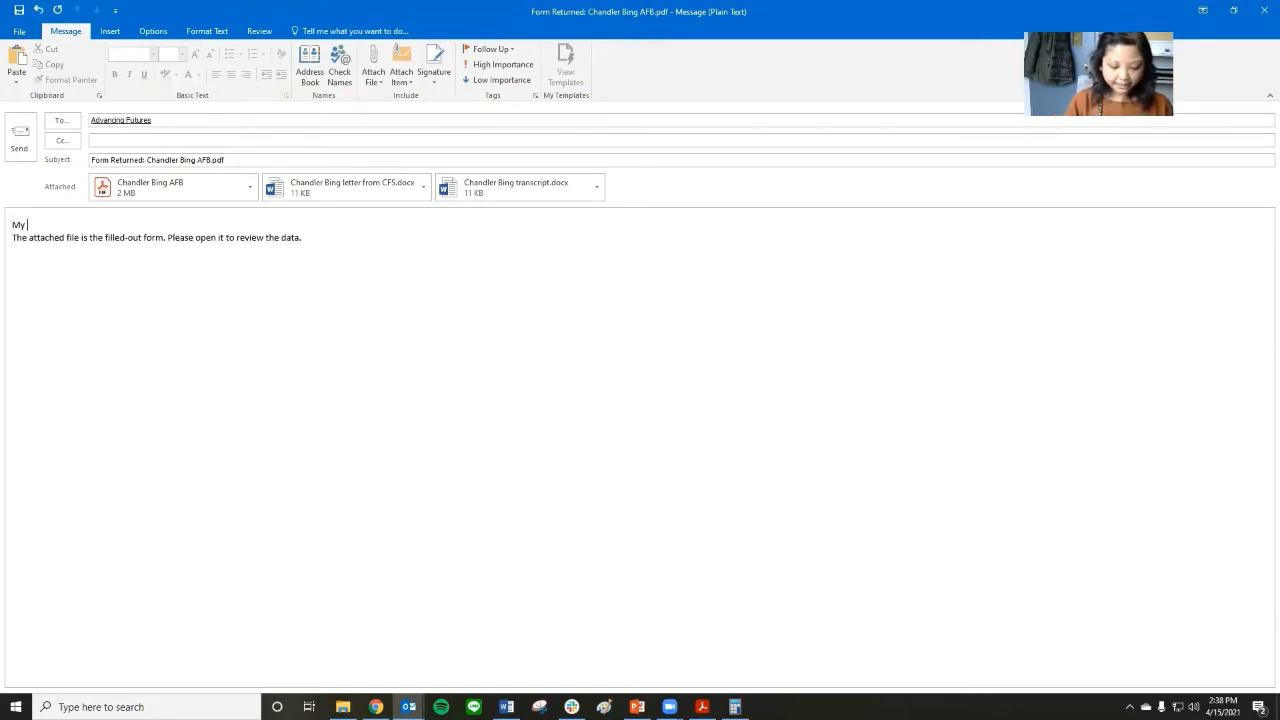
pyautogui.write('name is Chan')
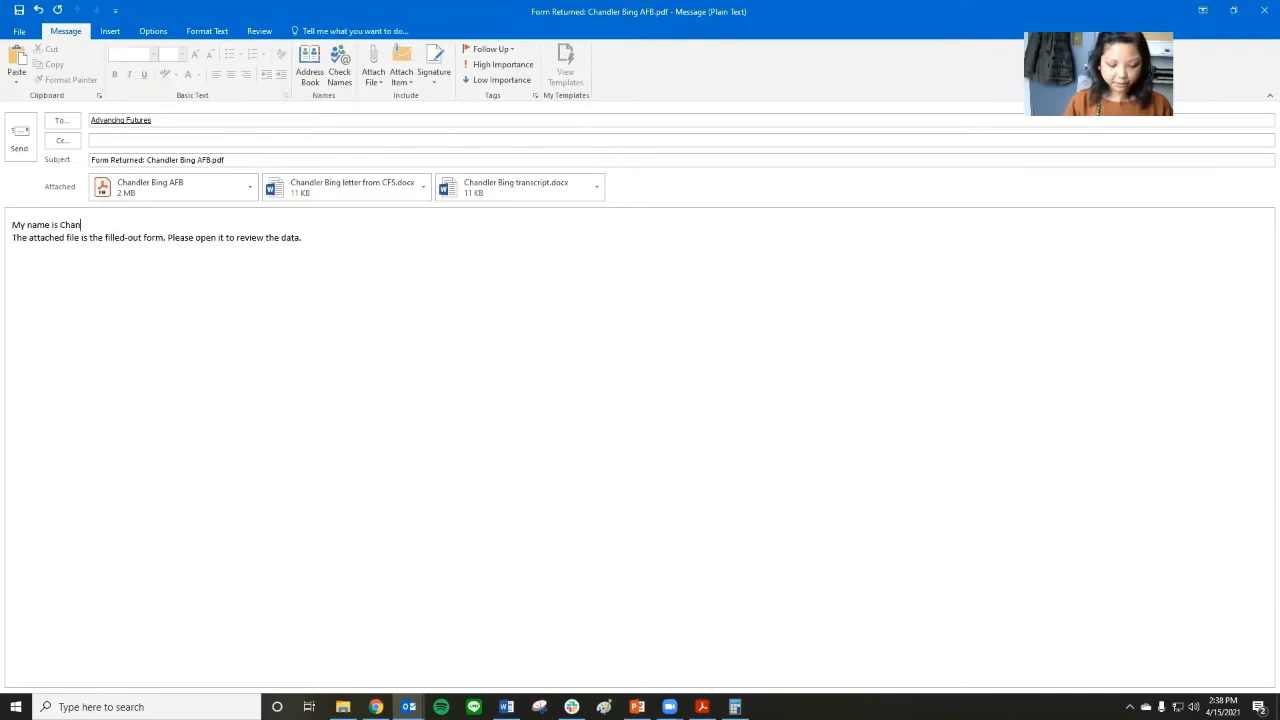
pyautogui.write('dler Bing sutd')
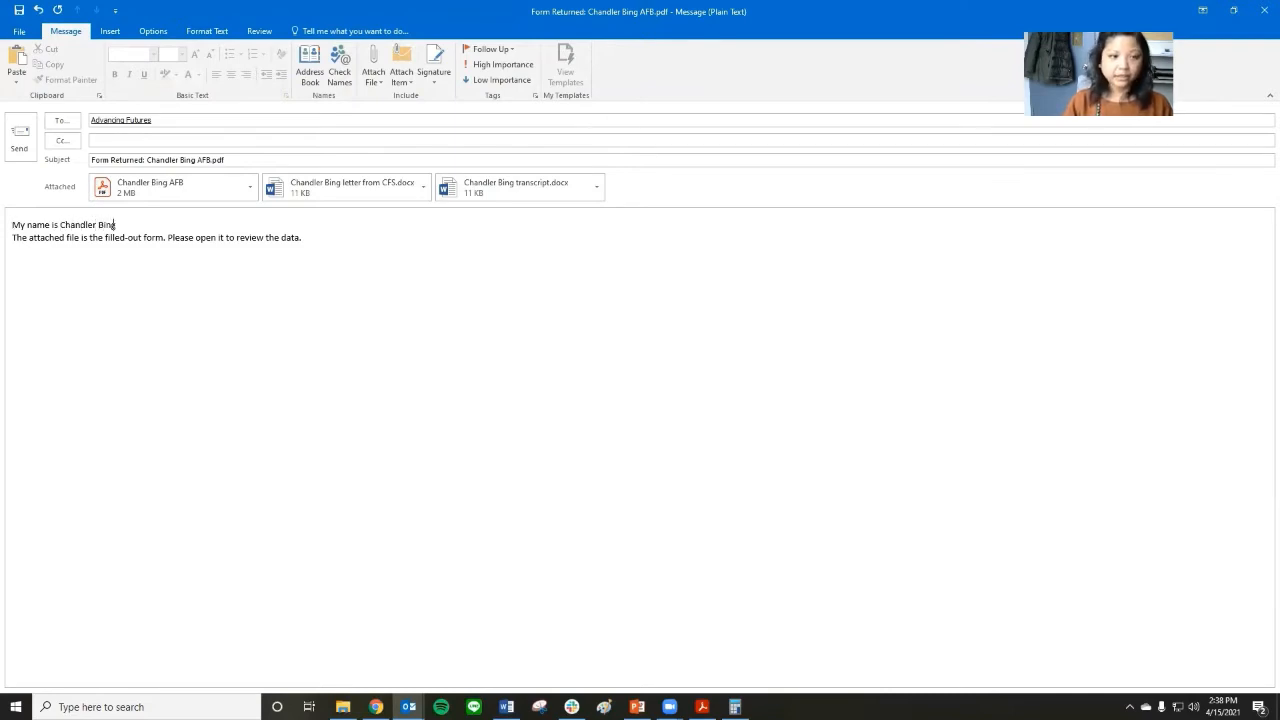
pyautogui.press('BackSpace')
pyautogui.press('BackSpace')
pyautogui.press('BackSpace')
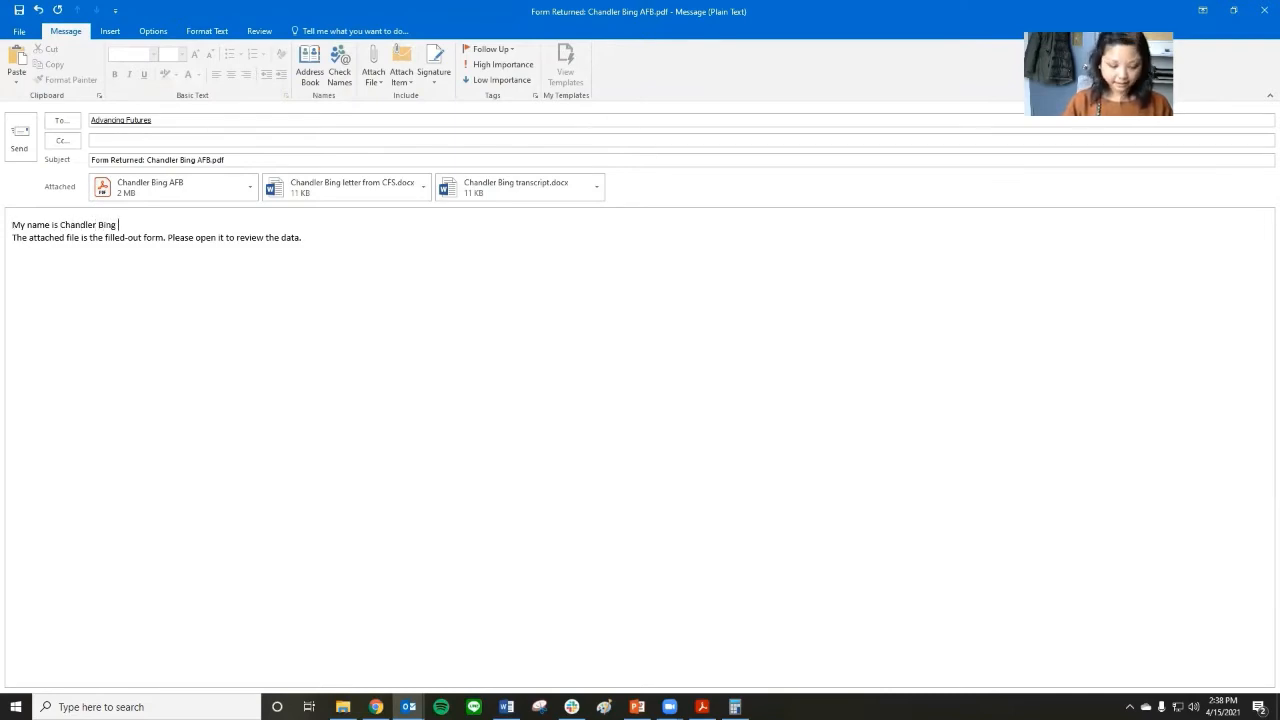
pyautogui.write('and I have my x')
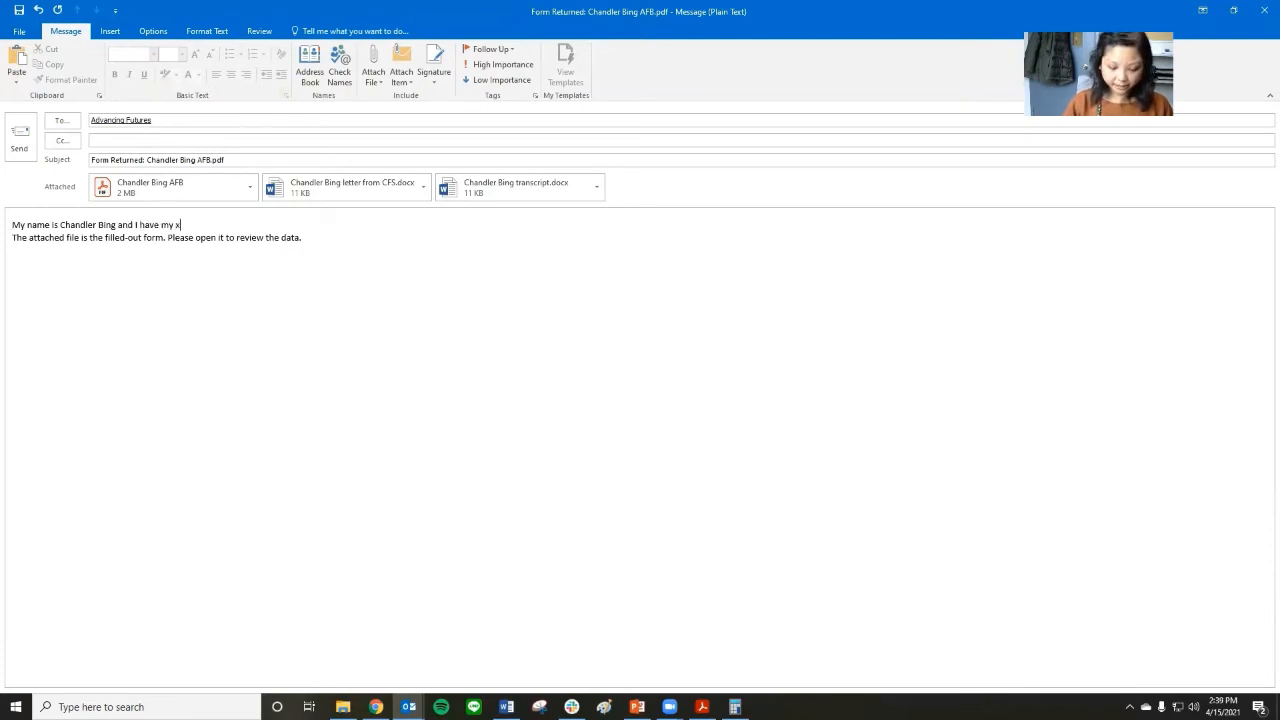
pyautogui.press('BackSpace')
pyautogui.write('completed ap')
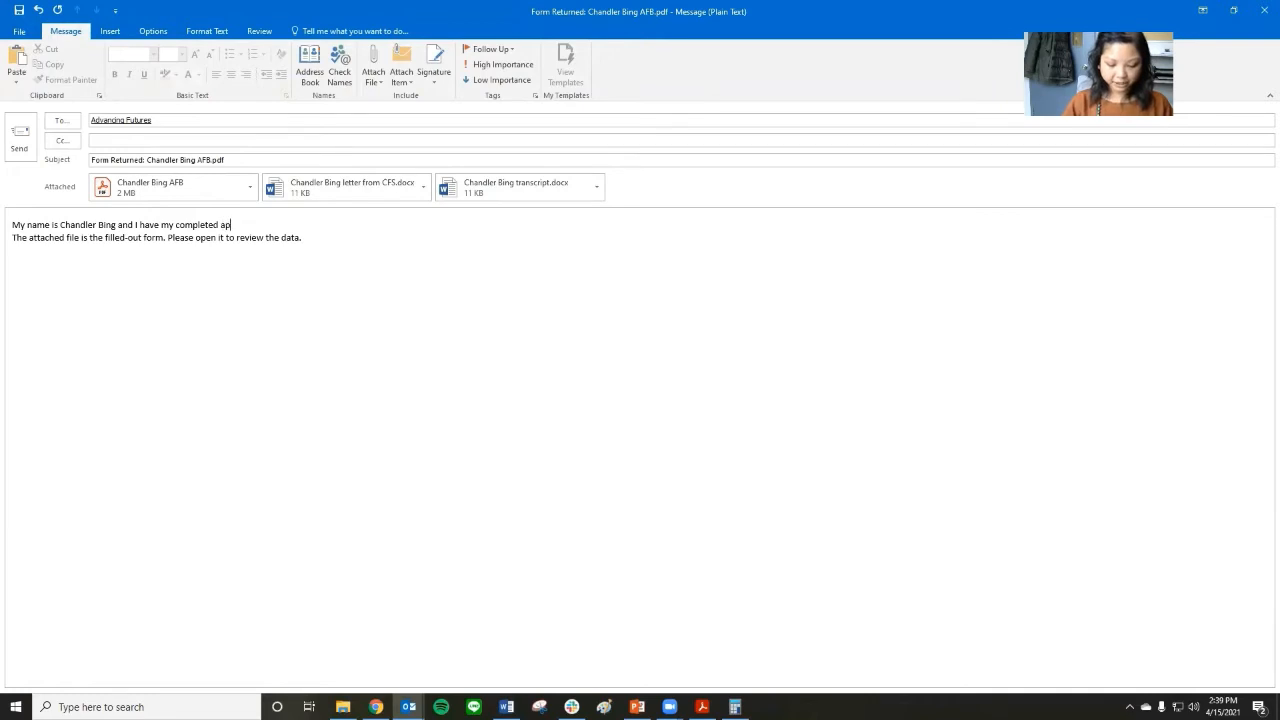
pyautogui.write('plication')
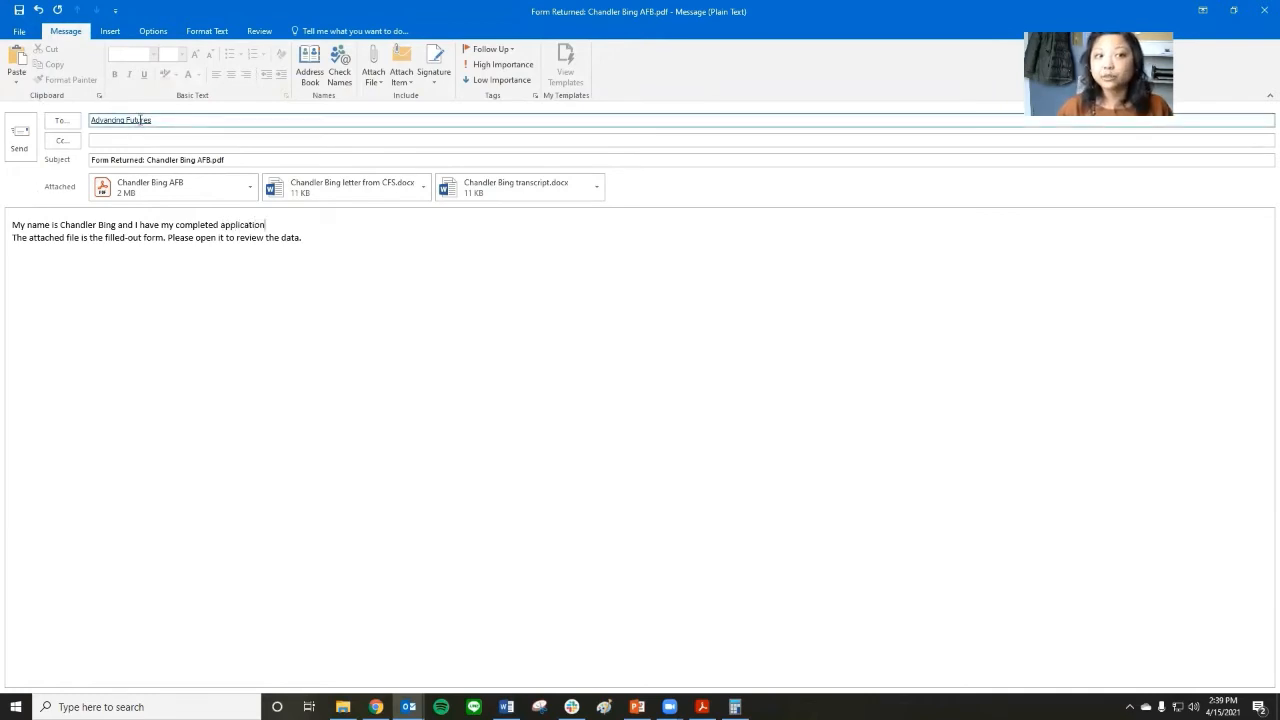
pyautogui.moveTo(130, 120)
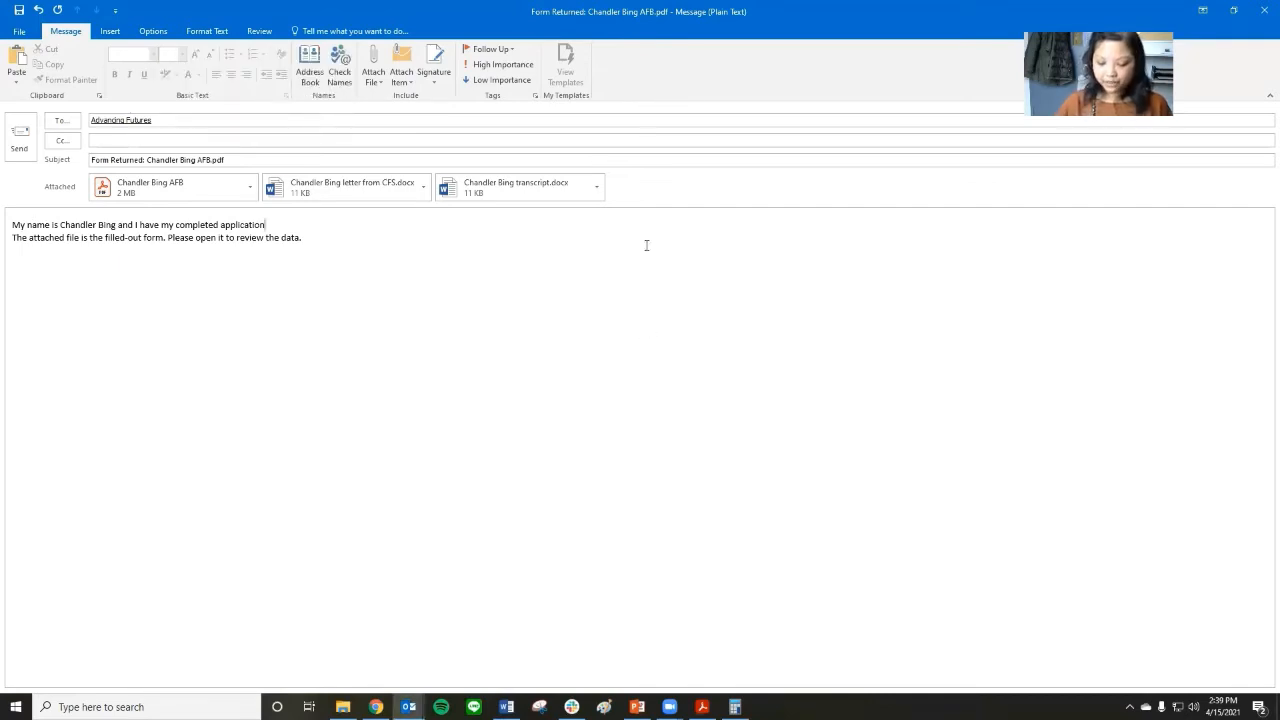
pyautogui.press('Return')
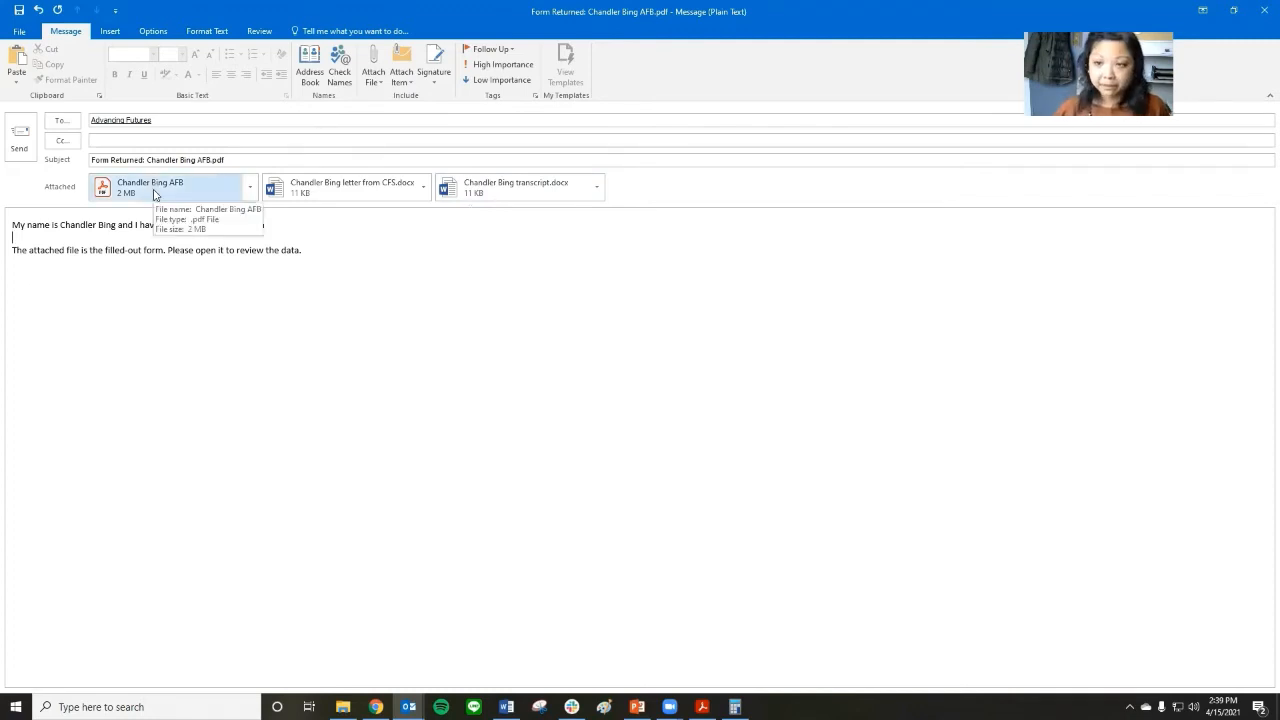
# Replace the email's subject with "Application to Advancing Futures Bursary" and send the message.
pyautogui.click(255, 162)
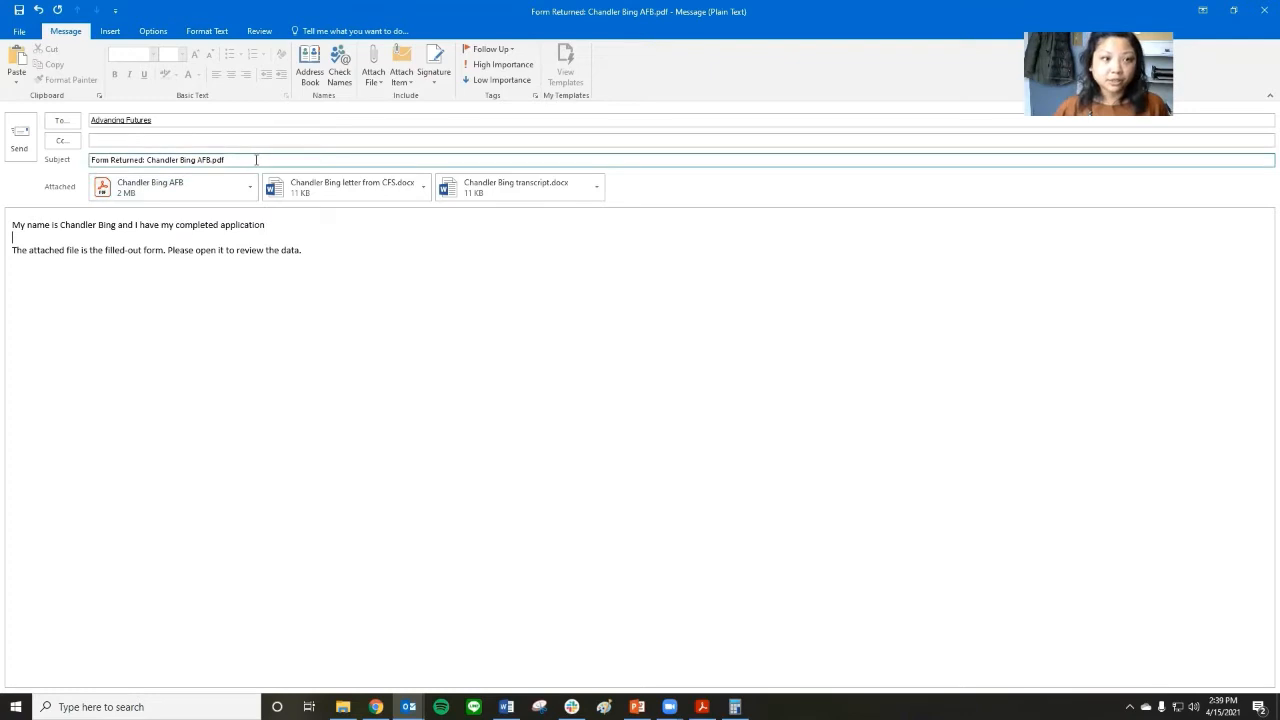
pyautogui.moveTo(255, 162); pyautogui.dragTo(53, 152)
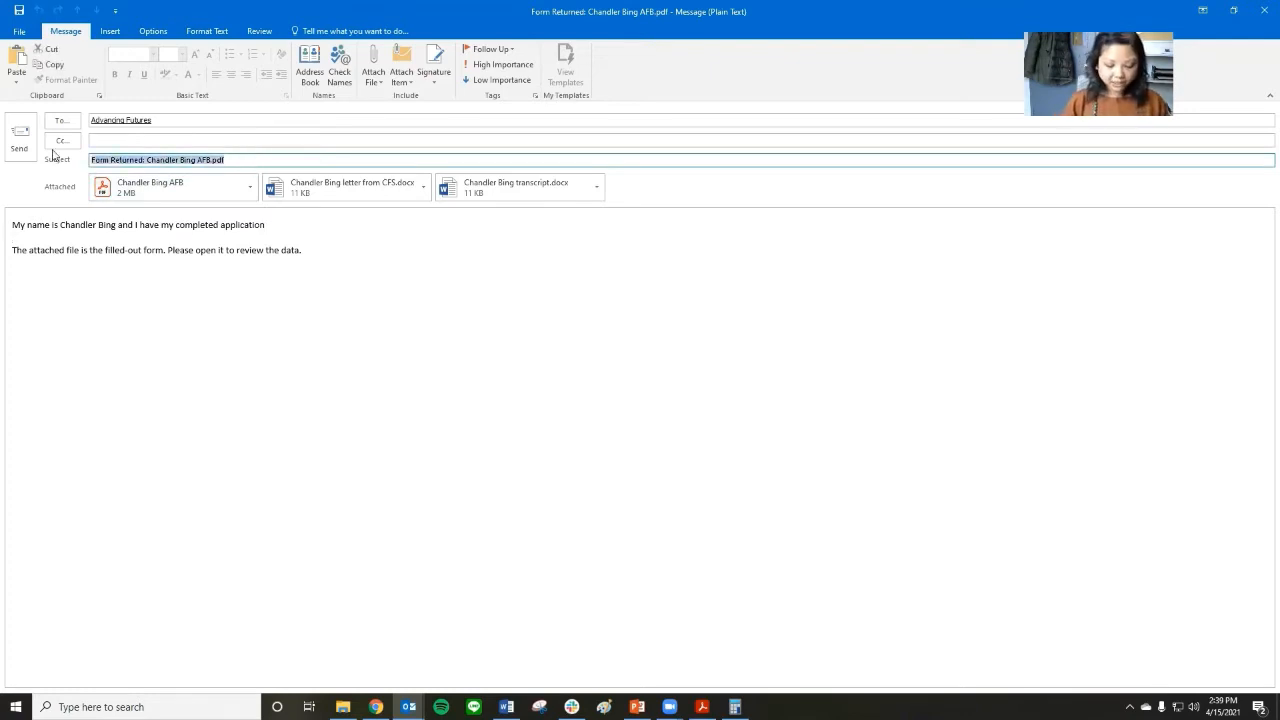
pyautogui.write('Ap')
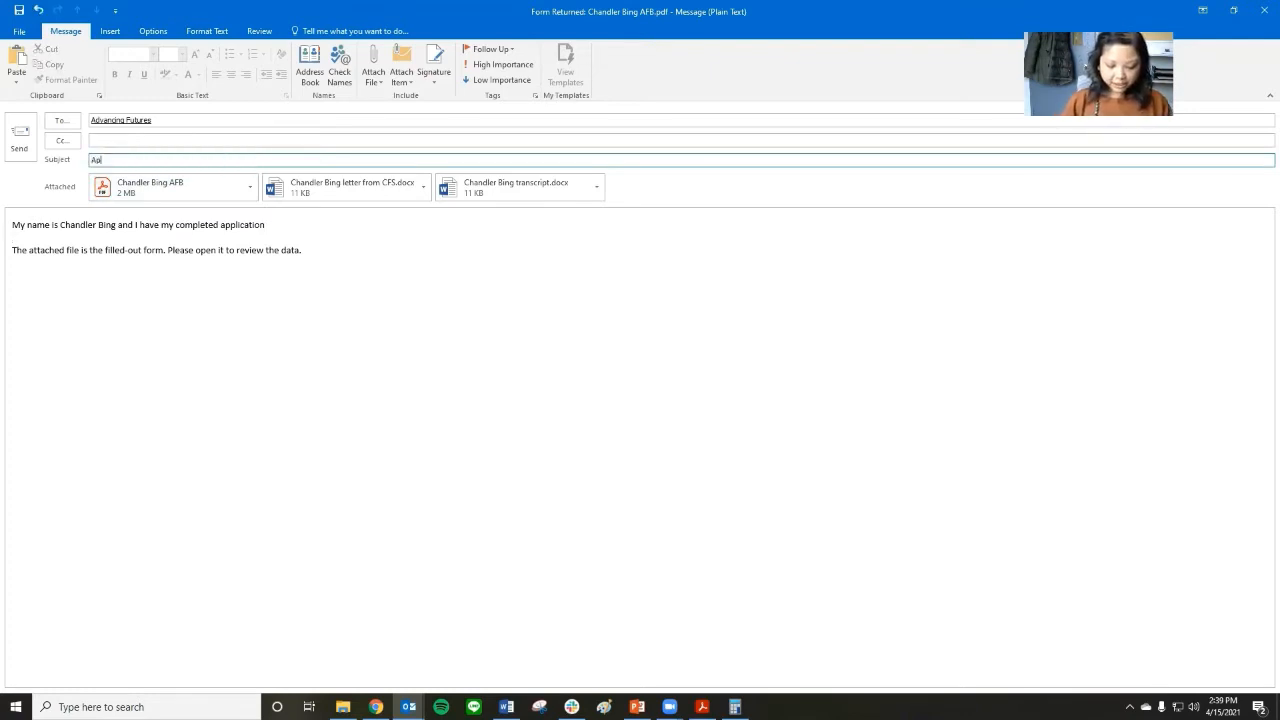
pyautogui.write('plication to A')
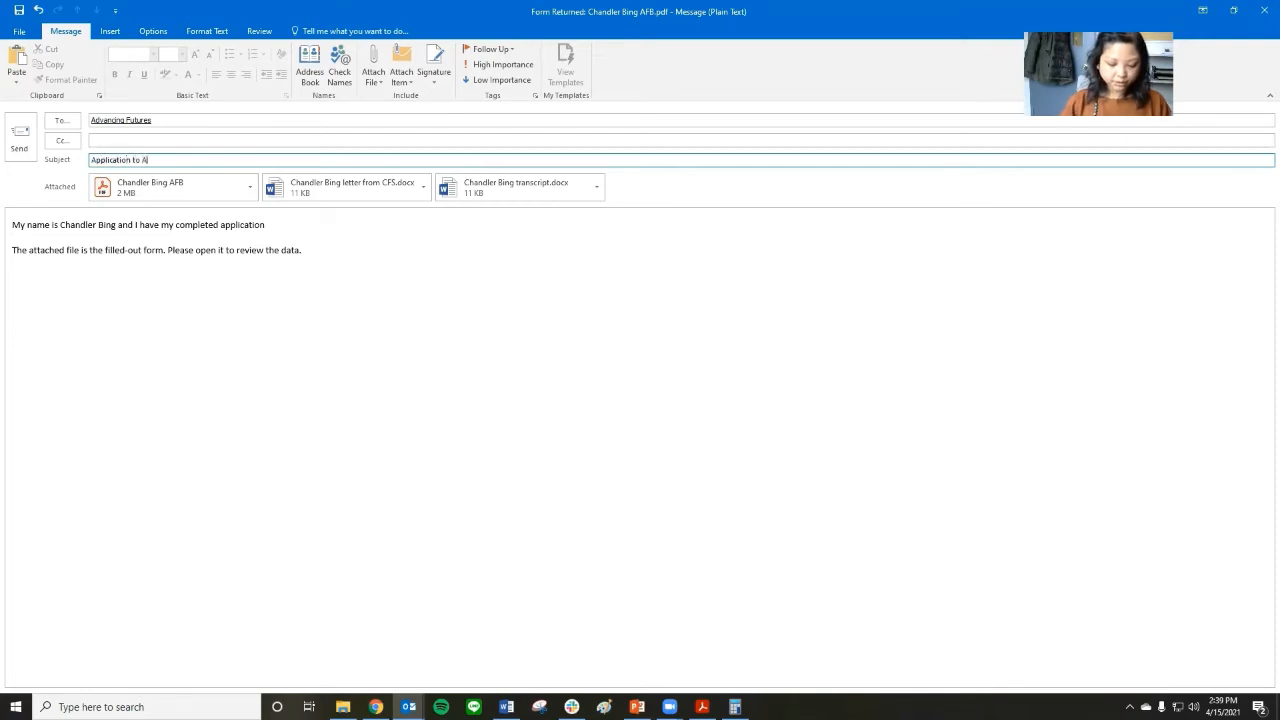
pyautogui.write('dv')
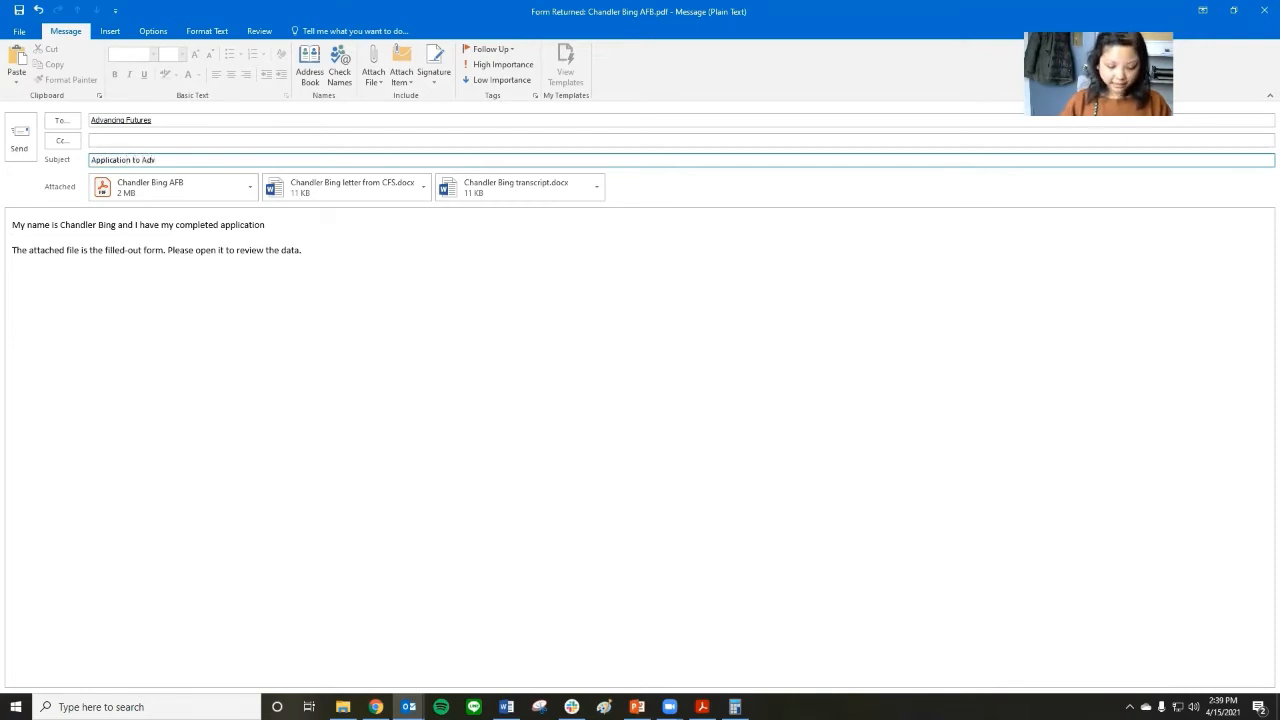
pyautogui.write('ancing Futur')
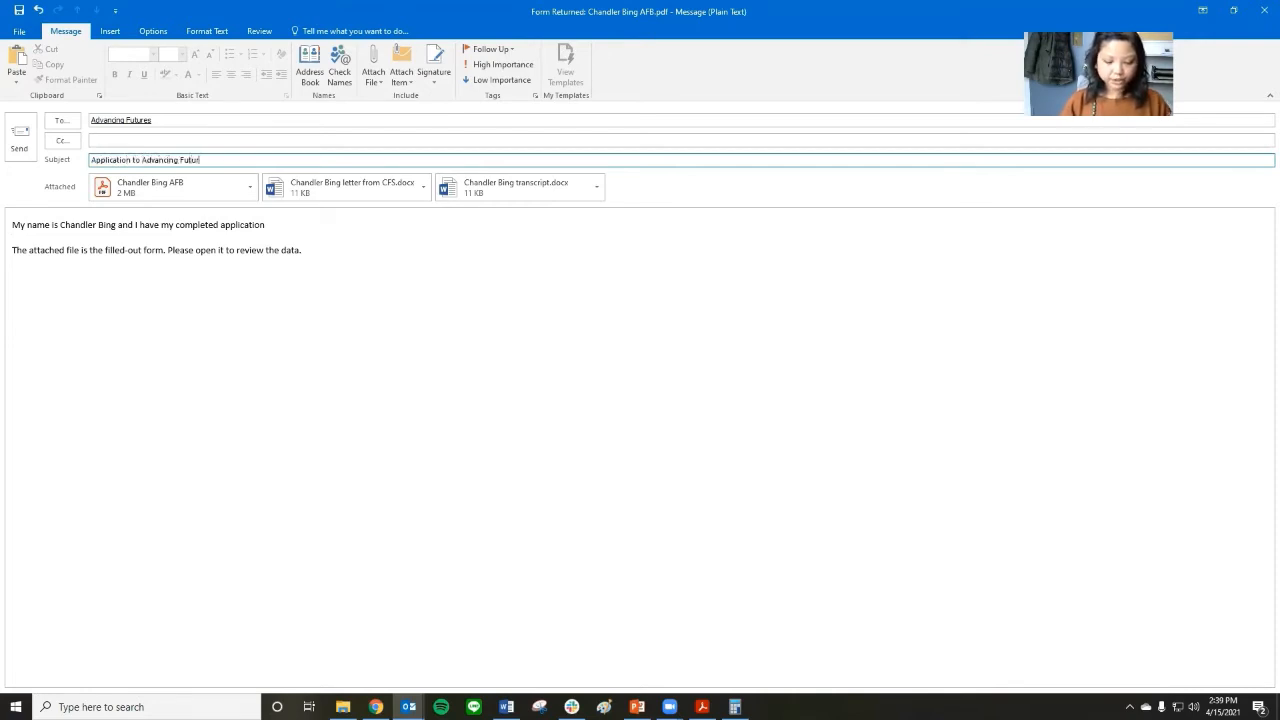
pyautogui.write('es Bursaary')
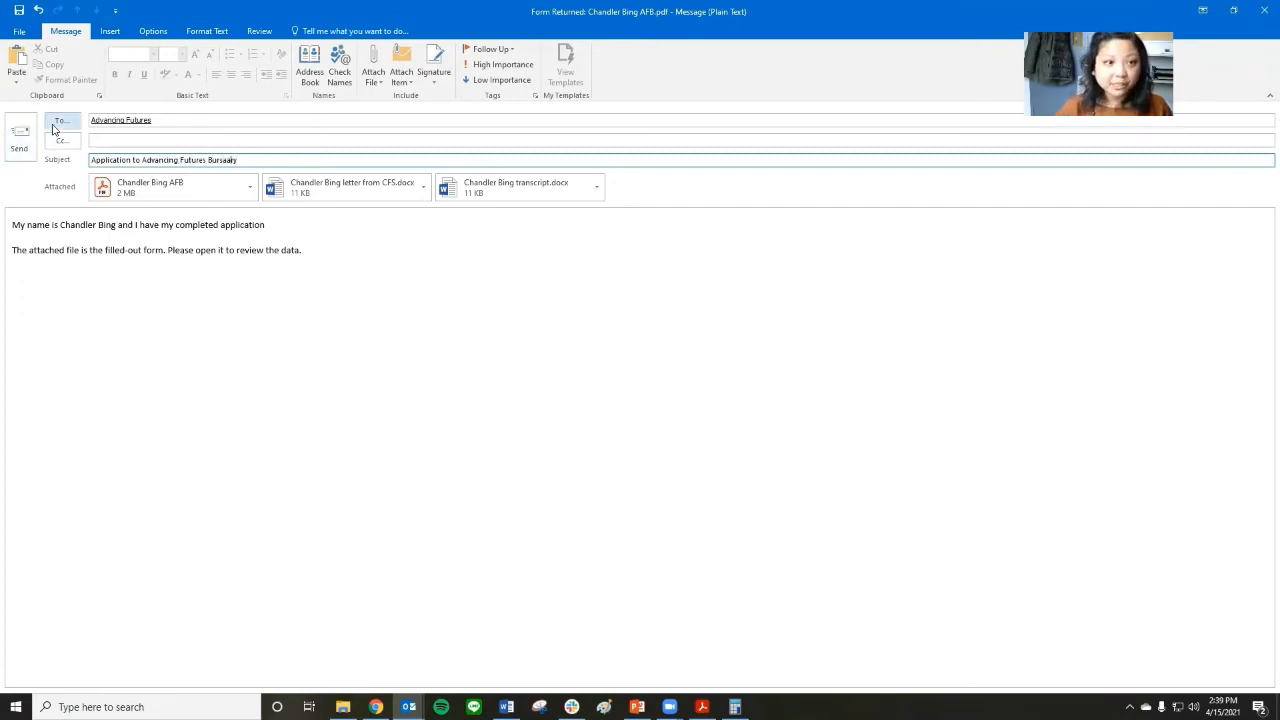
pyautogui.press('Left')
pyautogui.press('Left')
pyautogui.press('BackSpace')
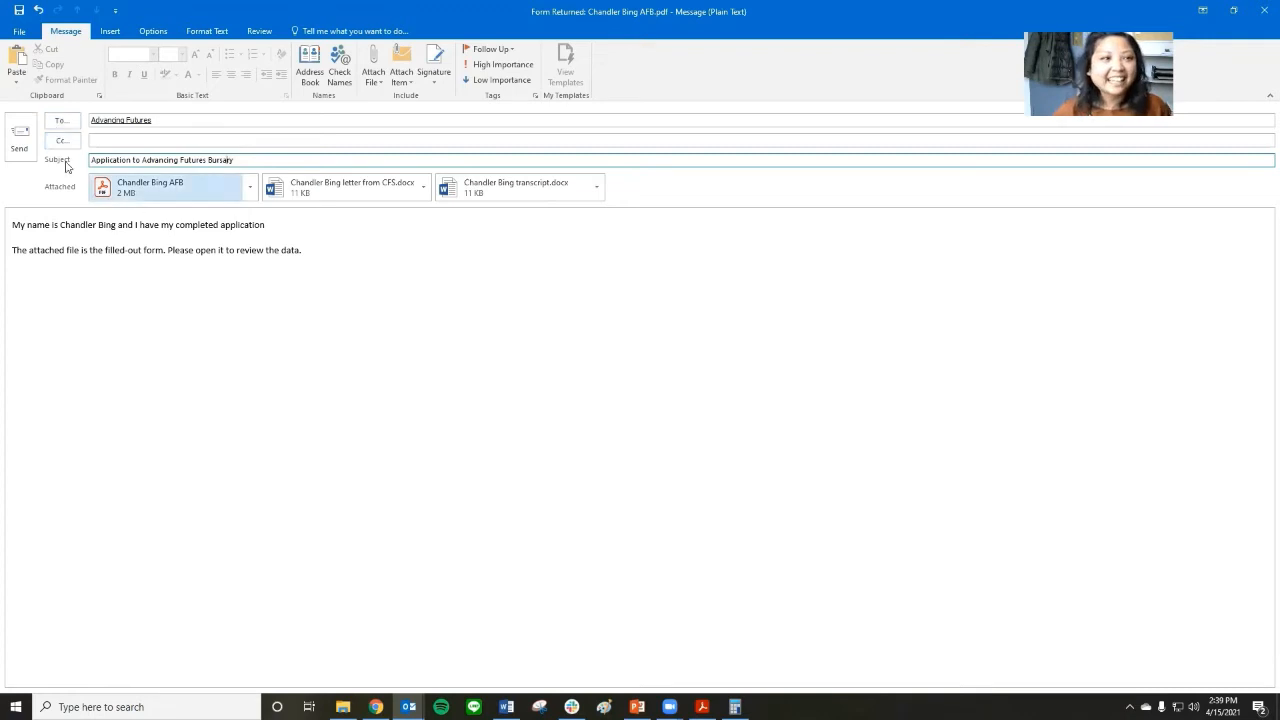
pyautogui.click(21, 141)
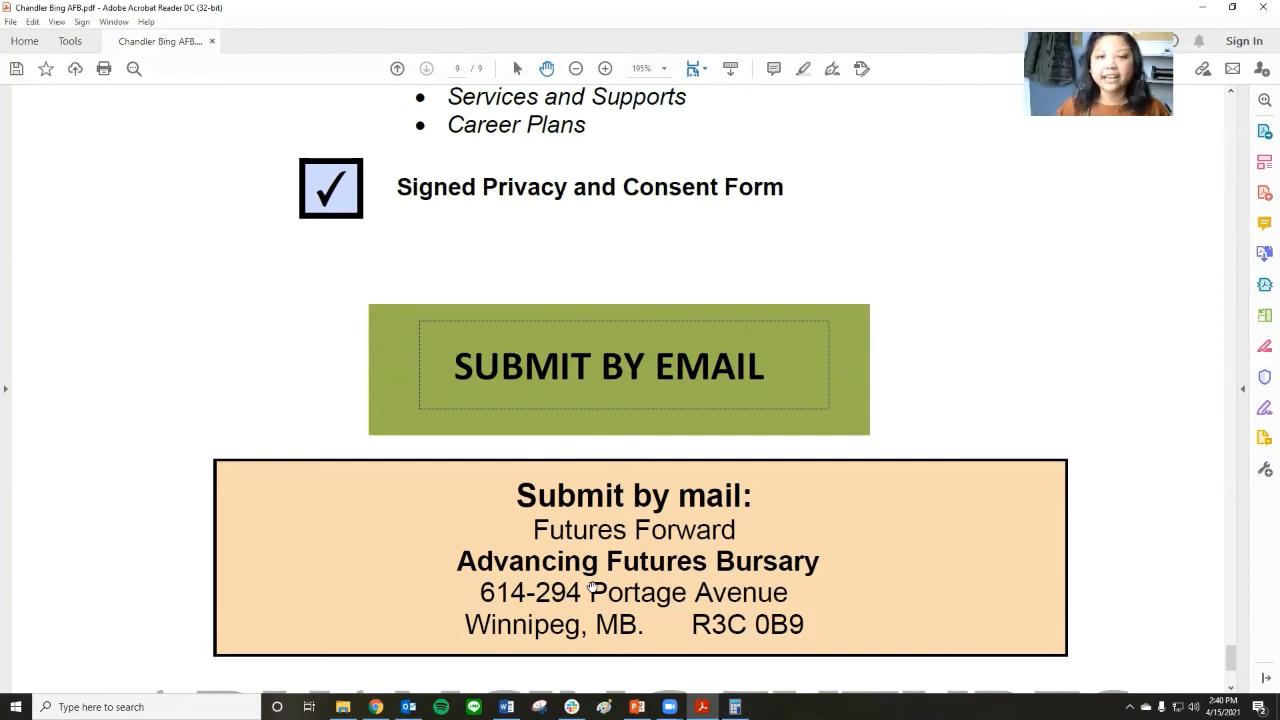
# Switch to the bursary info session presentation in PowerPoint, start the slide show from the current slide and advance to the Frequently Asked Questions slide.
pyautogui.moveTo(571, 707)
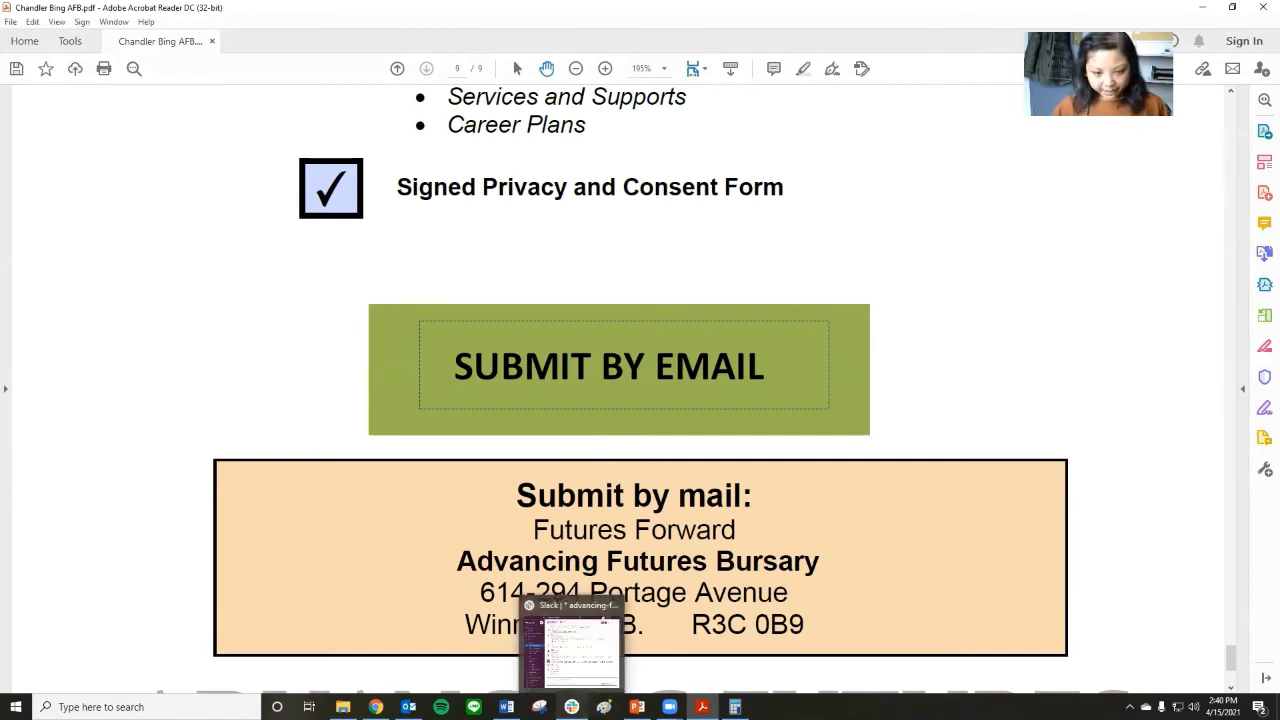
pyautogui.click(636, 707)
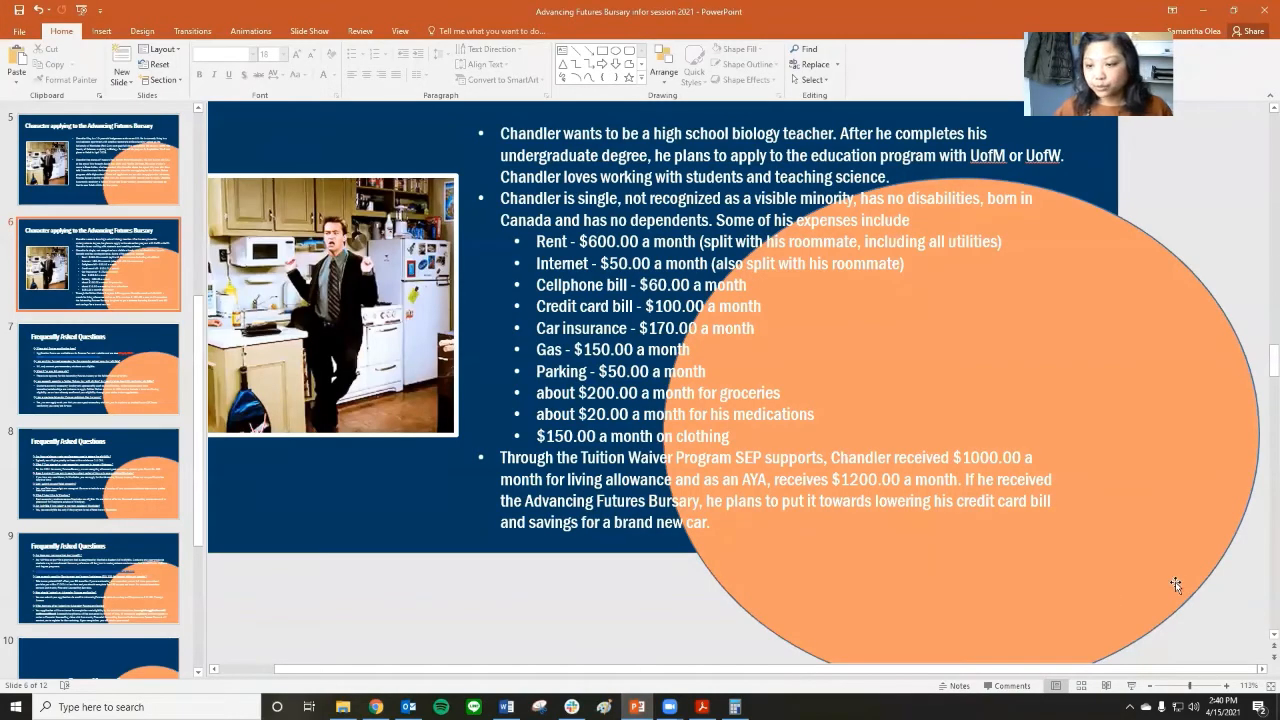
pyautogui.click(1131, 686)
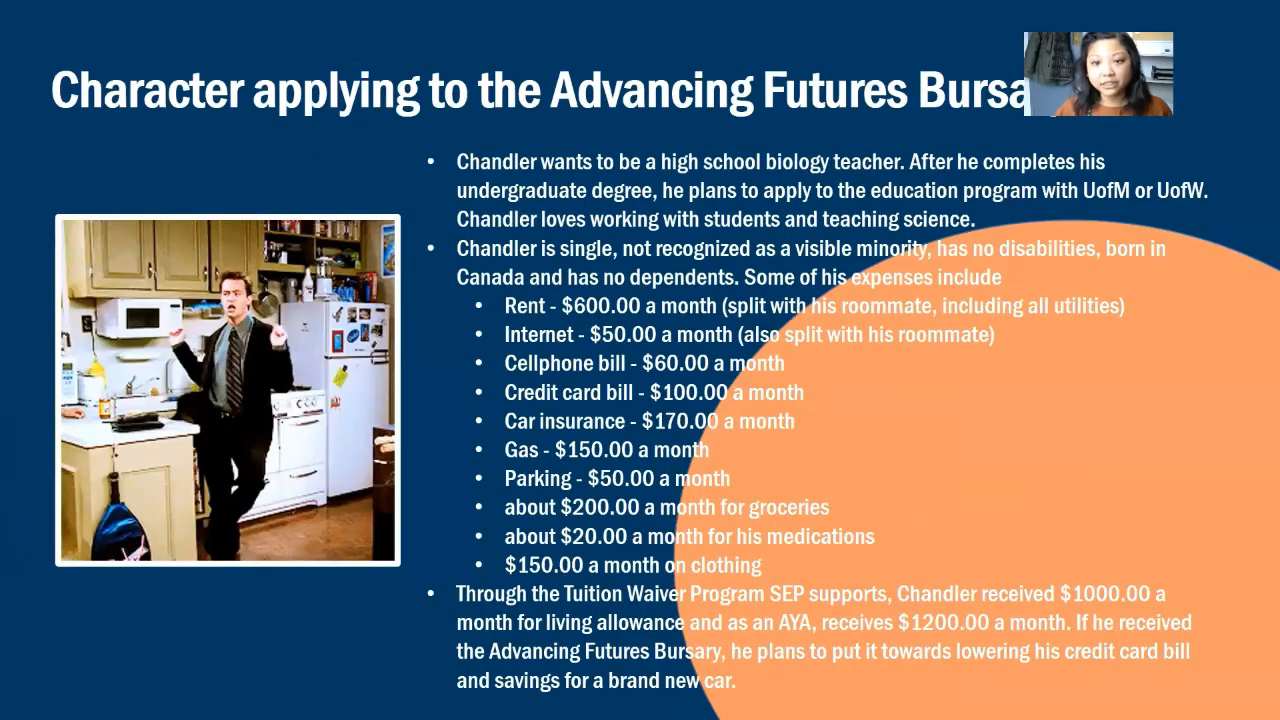
pyautogui.click(706, 395)
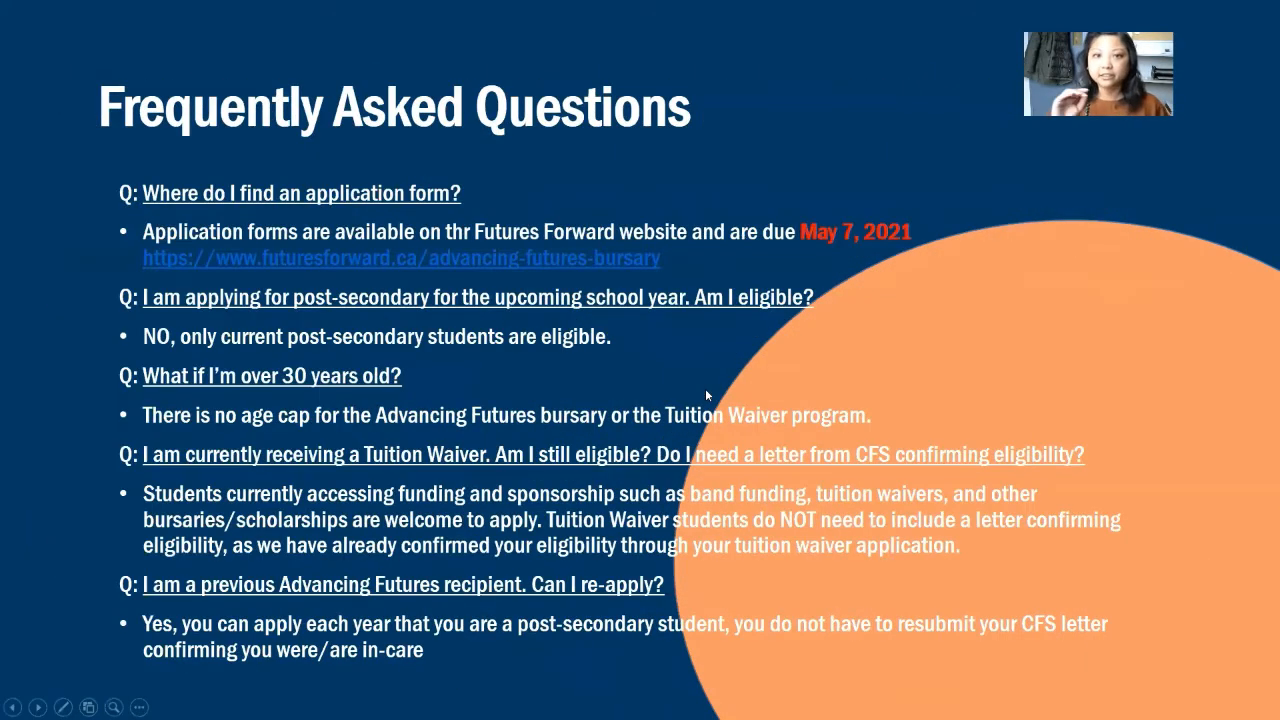